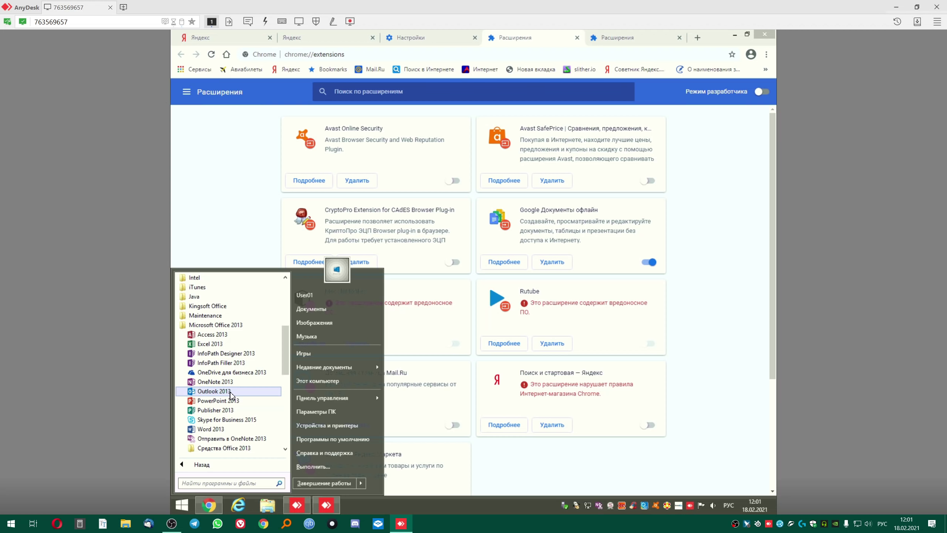
# Look through the remote computer's installed programs for the contents of the Яндекс folder and its Менеджер браузеров subfolder.
pyautogui.click(228, 191)
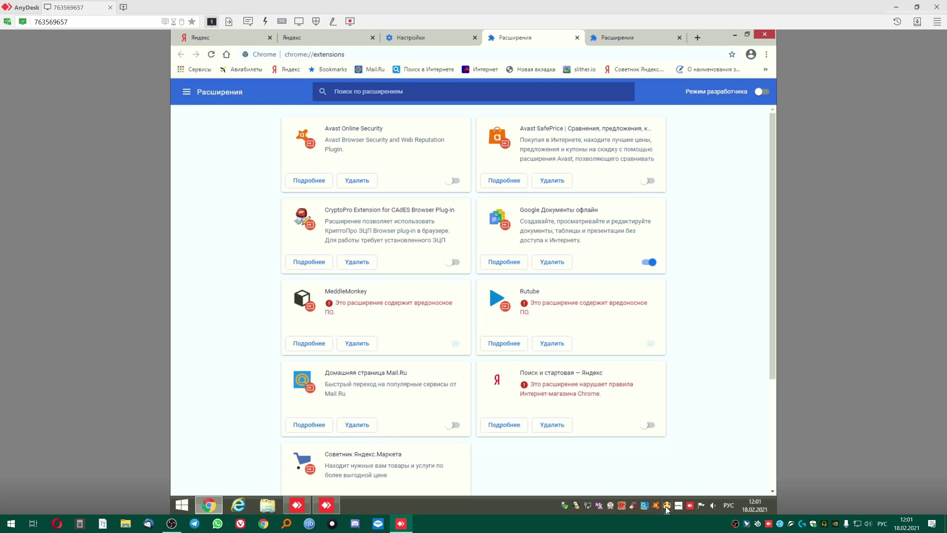
pyautogui.click(182, 504)
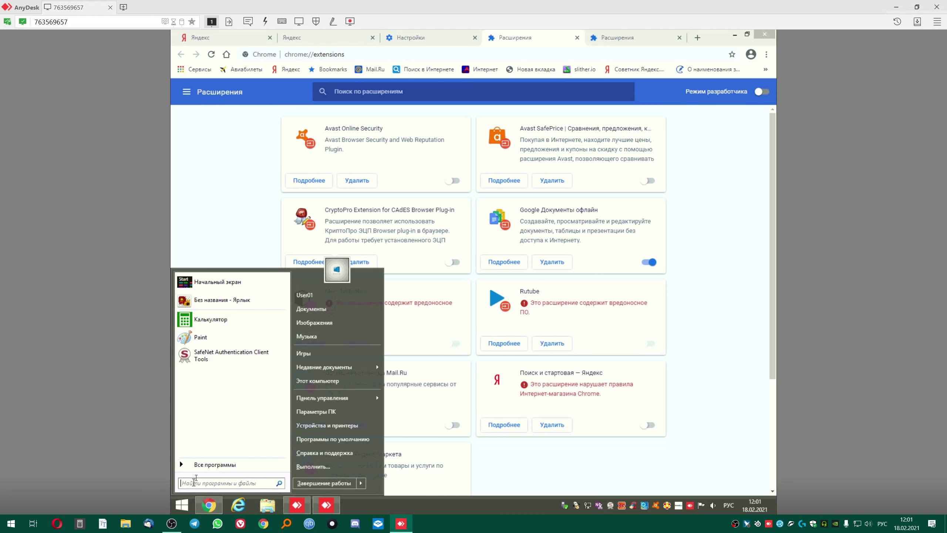
pyautogui.click(215, 464)
pyautogui.scroll(-5, 224, 373)
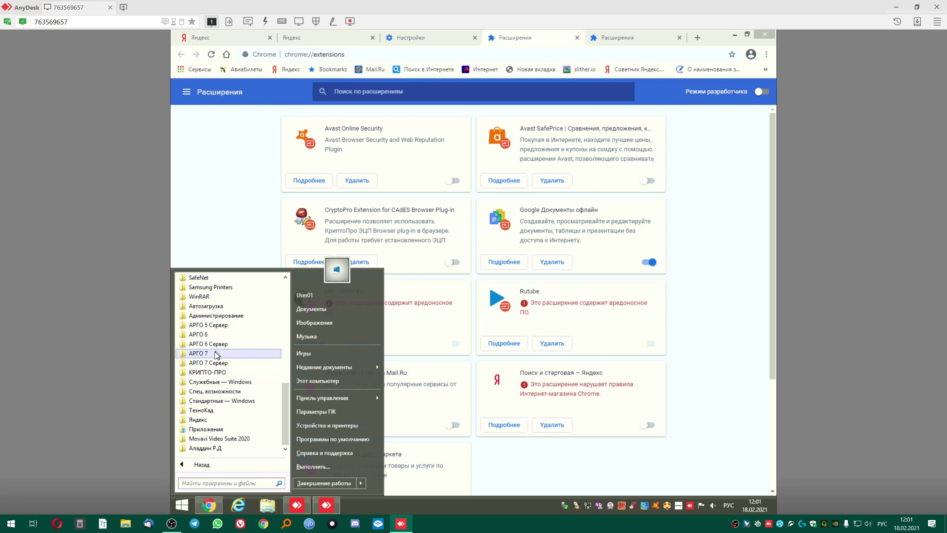
pyautogui.click(211, 420)
pyautogui.click(215, 429)
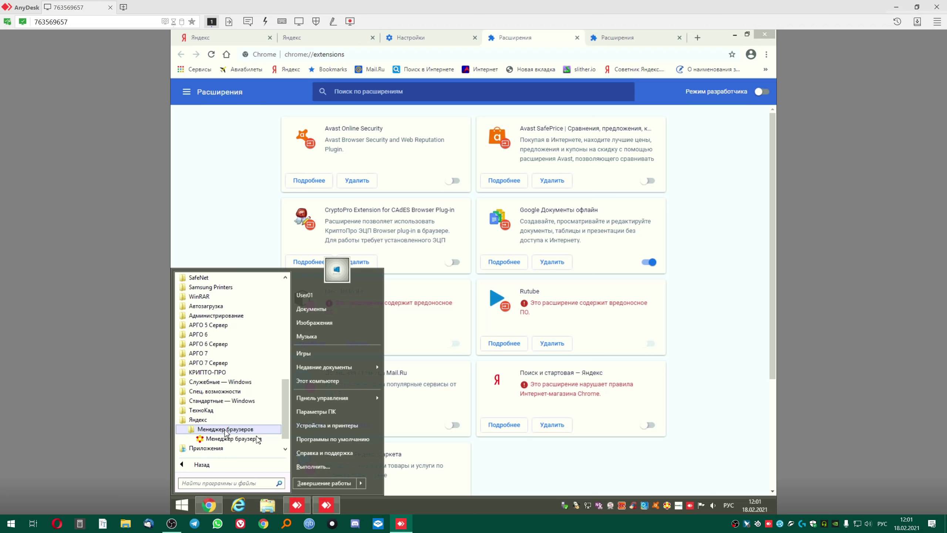
pyautogui.click(459, 511)
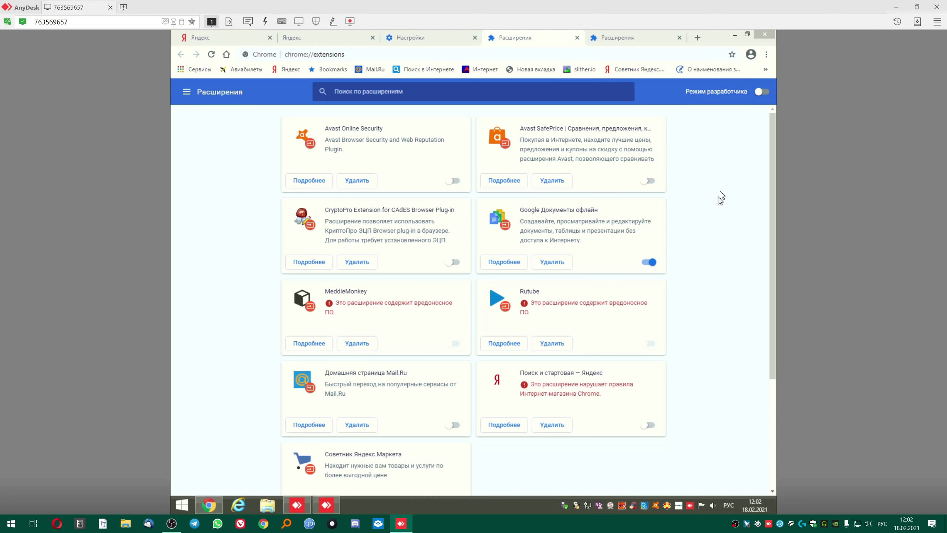
# Open Chrome's extensions page from the browser settings and close the two duplicate Расширения tabs.
pyautogui.click(767, 55)
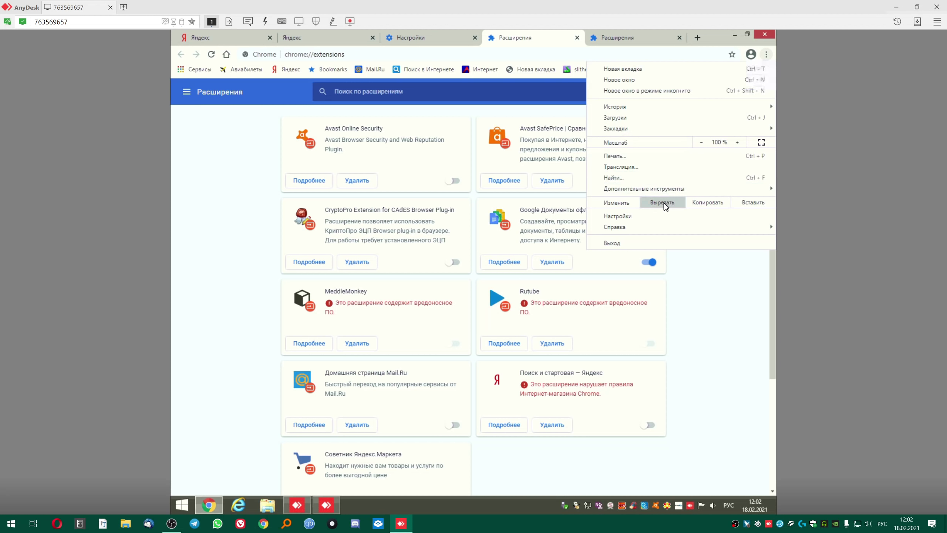
pyautogui.click(664, 217)
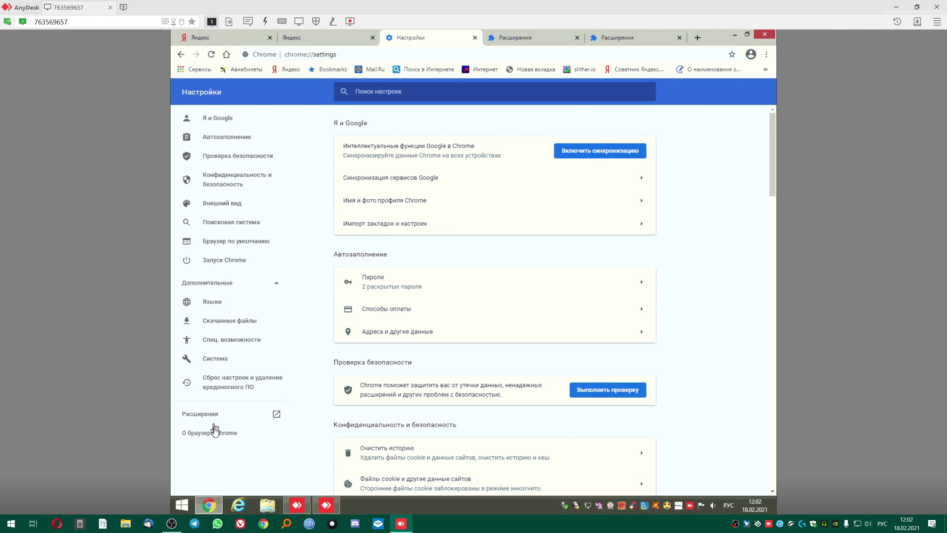
pyautogui.click(212, 413)
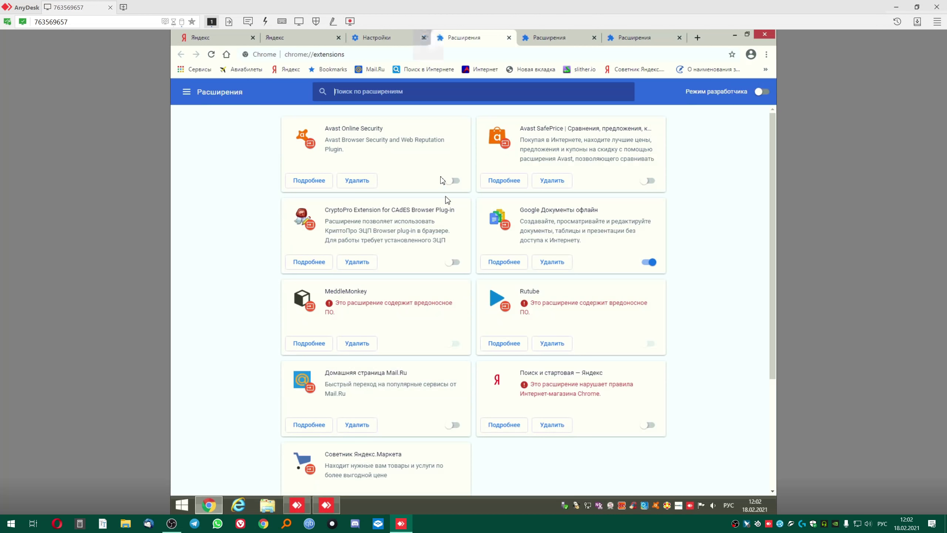
pyautogui.click(595, 37)
pyautogui.click(594, 37)
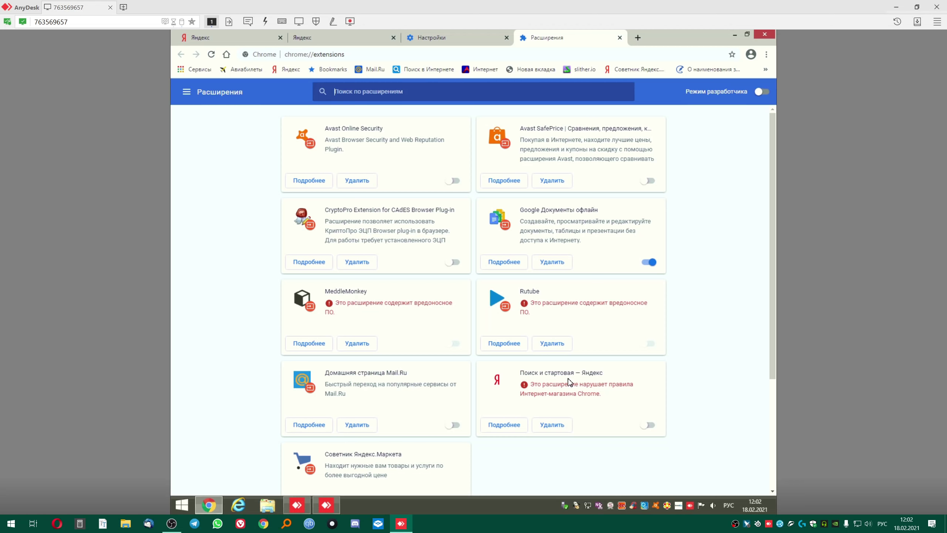
# Remove the Советник Яндекс.Маркета and MeddleMonkey extensions from Chrome.
pyautogui.scroll(-3, 408, 368)
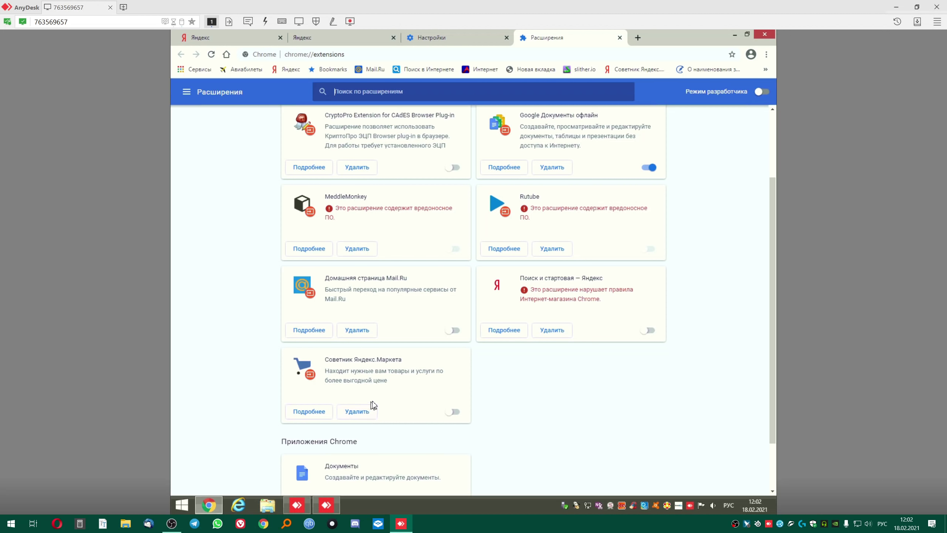
pyautogui.click(357, 411)
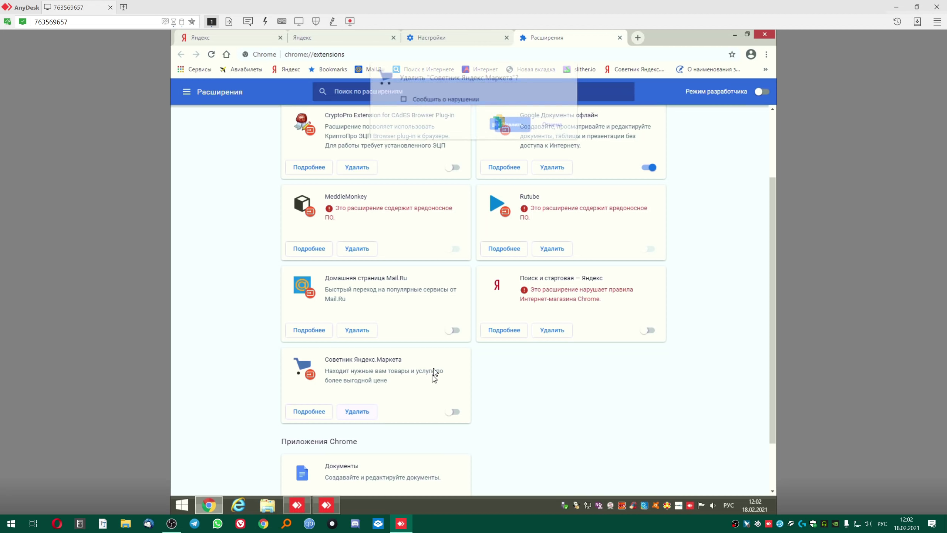
pyautogui.click(508, 126)
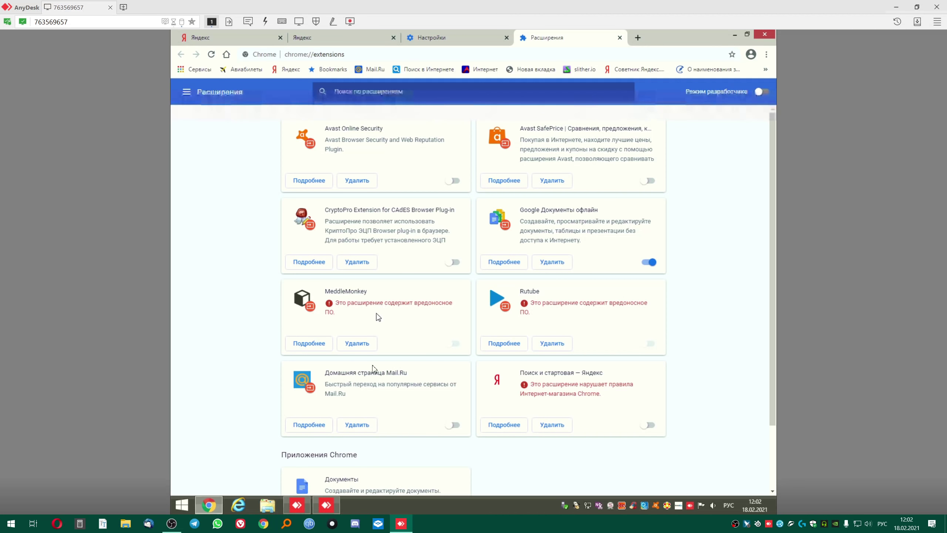
pyautogui.click(358, 344)
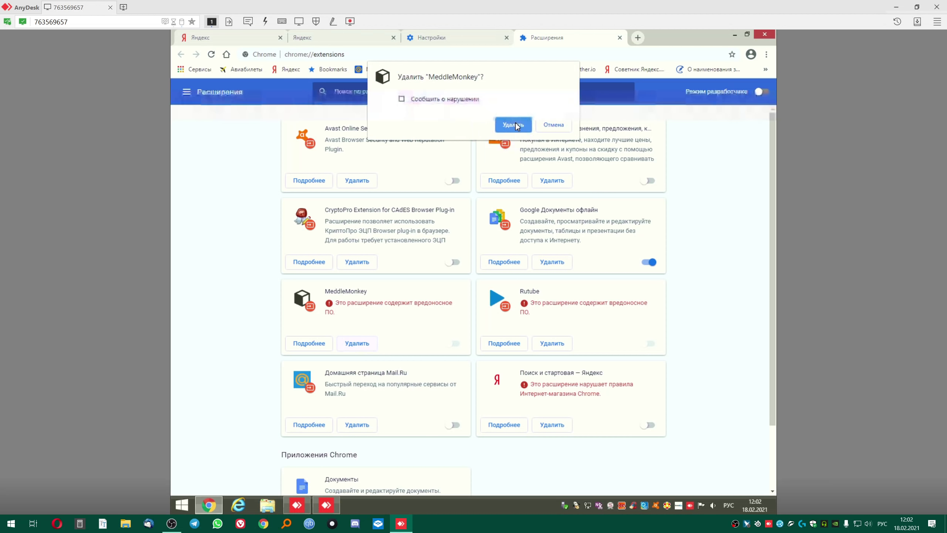
pyautogui.click(516, 124)
# Remove the Домашняя страница Mail.Ru and Rutube extensions from Chrome.
pyautogui.click(561, 345)
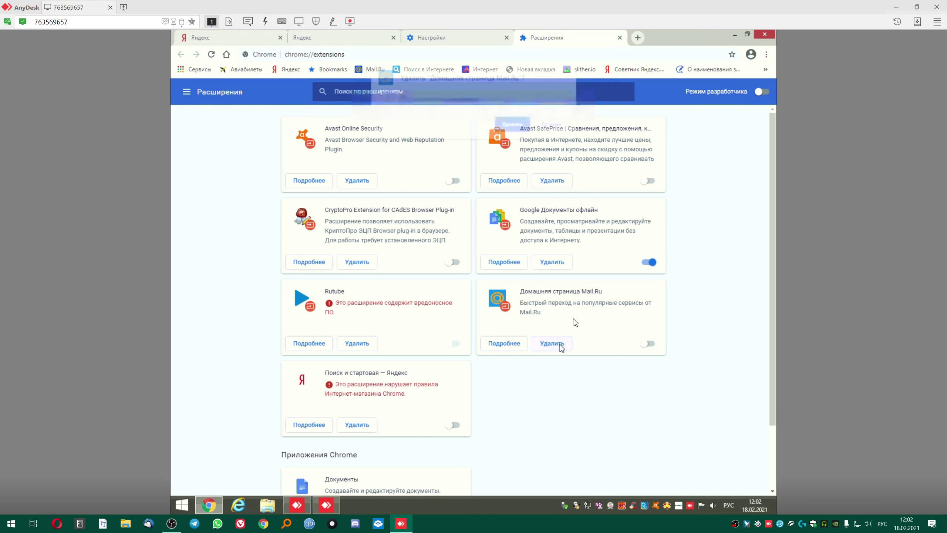
pyautogui.click(514, 122)
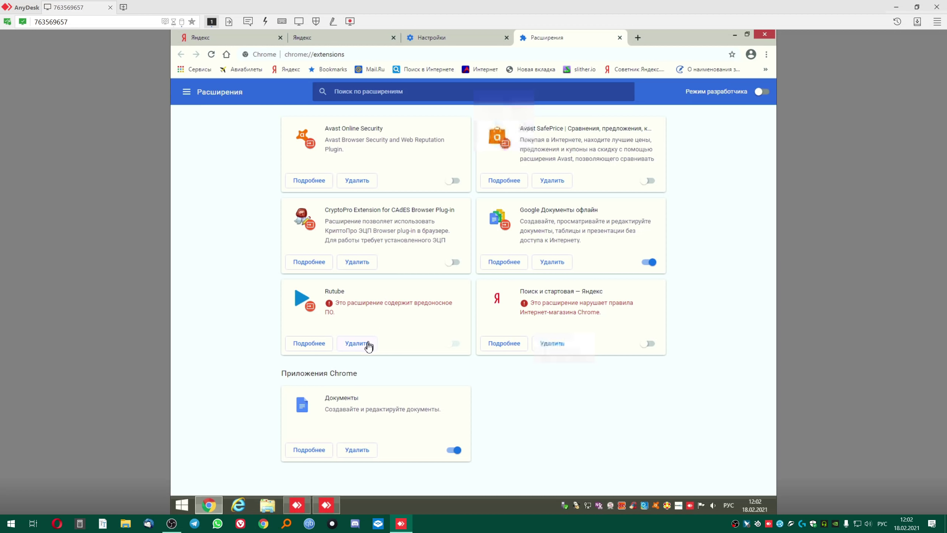
pyautogui.click(369, 344)
pyautogui.click(513, 123)
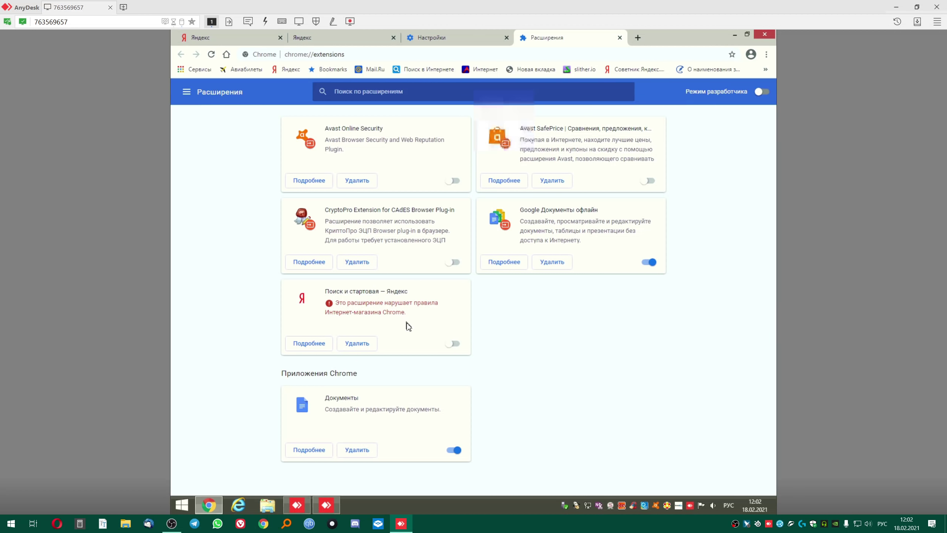
# Enable the CryptoPro Extension for CAdES Browser Plug-in and remove the Avast SafePrice and Avast Online Security extensions.
pyautogui.click(454, 262)
pyautogui.click(518, 129)
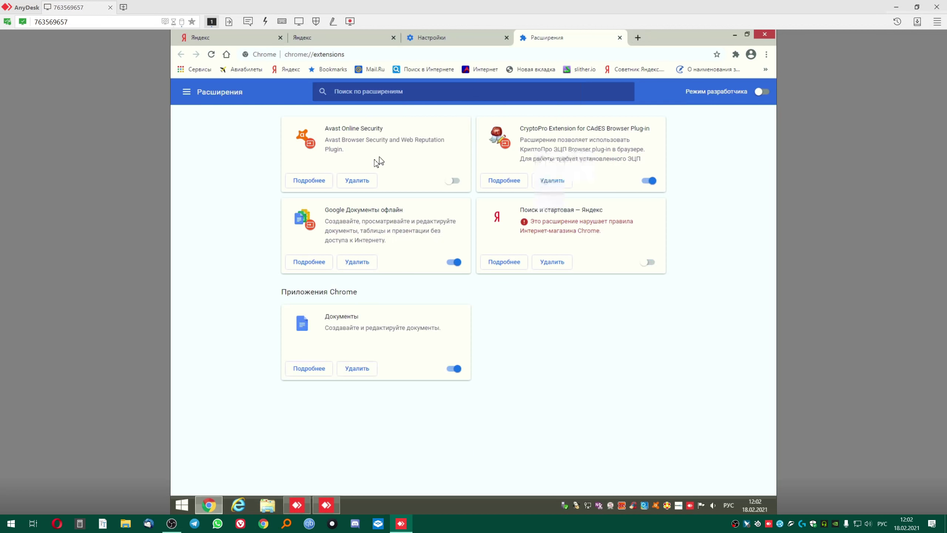
pyautogui.click(362, 183)
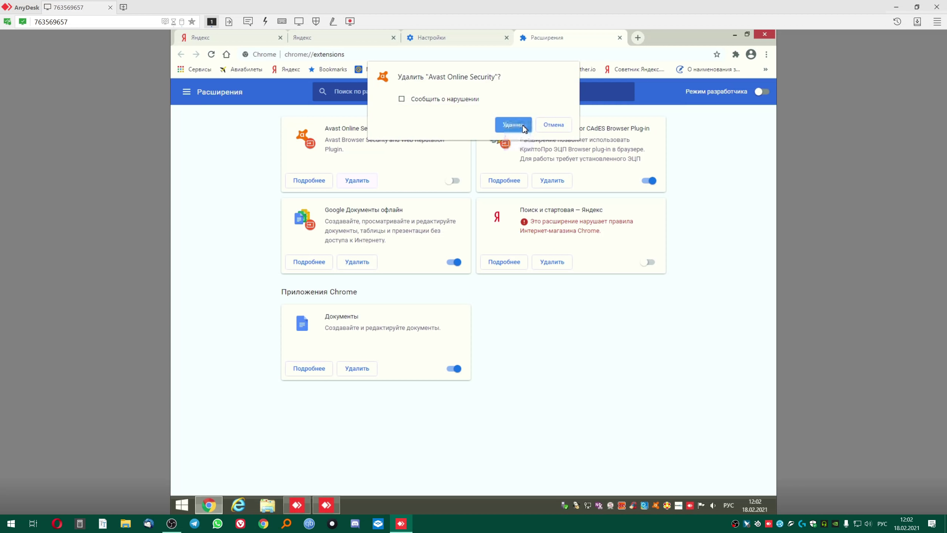
pyautogui.click(512, 123)
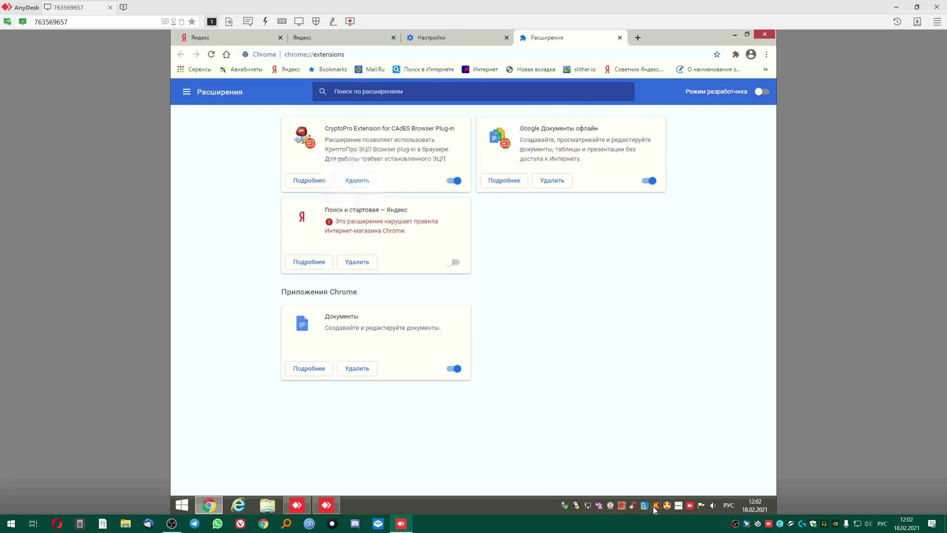
# Turn off smart cleaning (Включить интеллектуальную очистку) in CCleaner's options and close CCleaner.
pyautogui.rightClick(634, 507)
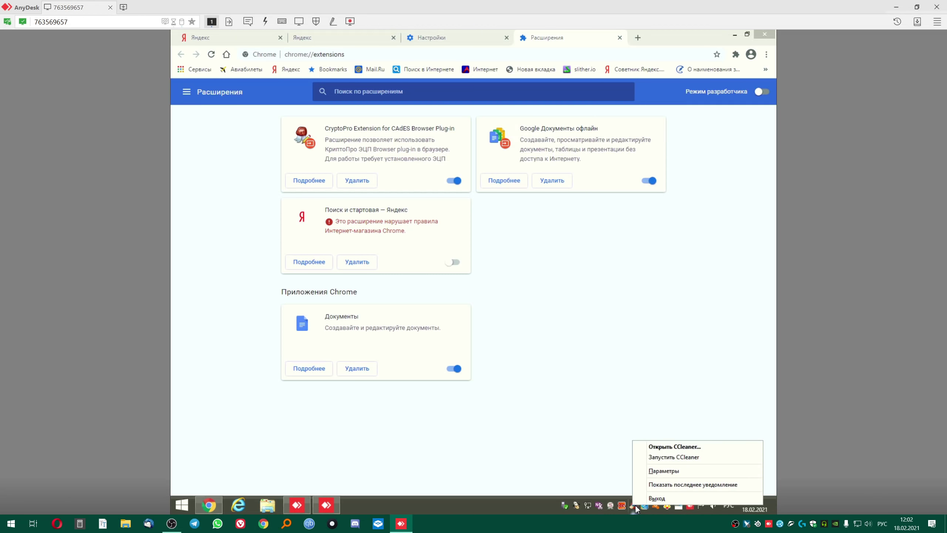
pyautogui.click(657, 471)
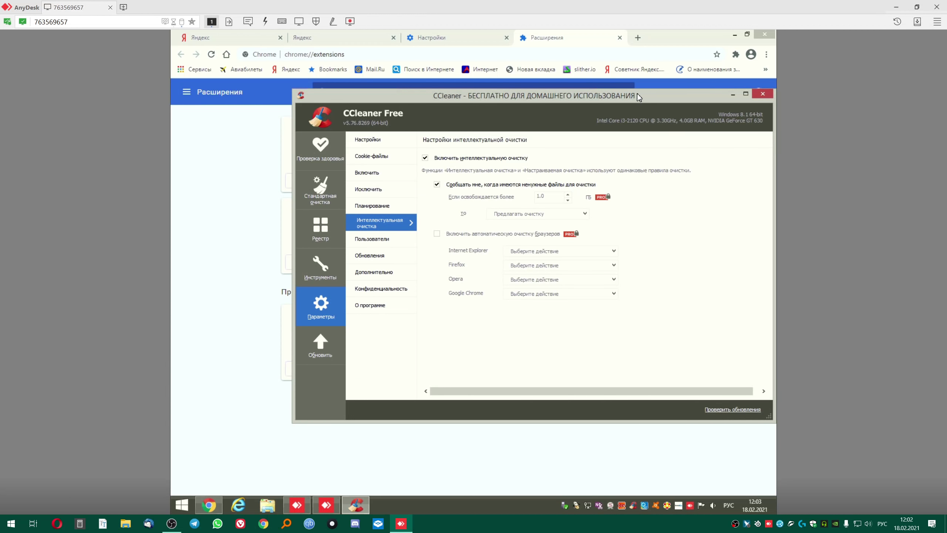
pyautogui.moveTo(637, 94); pyautogui.dragTo(512, 137)
pyautogui.click(380, 175)
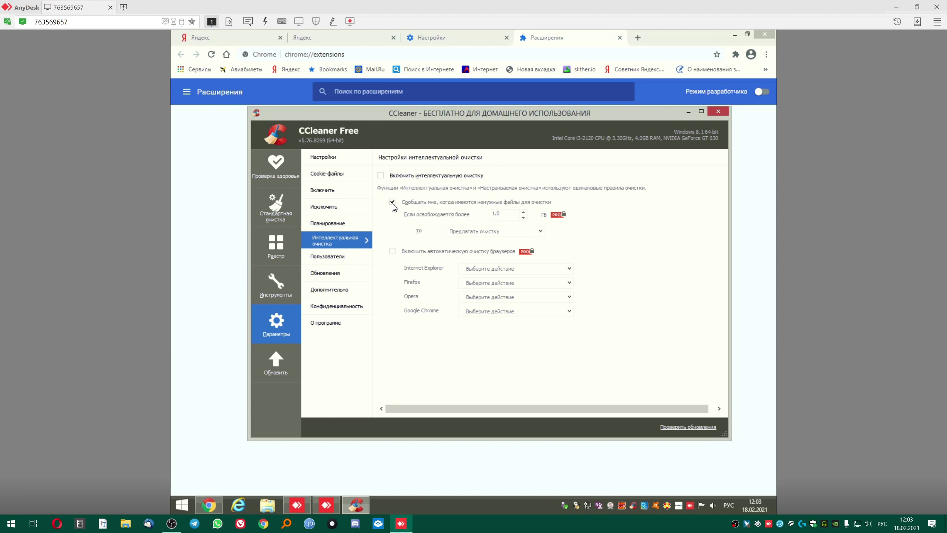
pyautogui.click(718, 112)
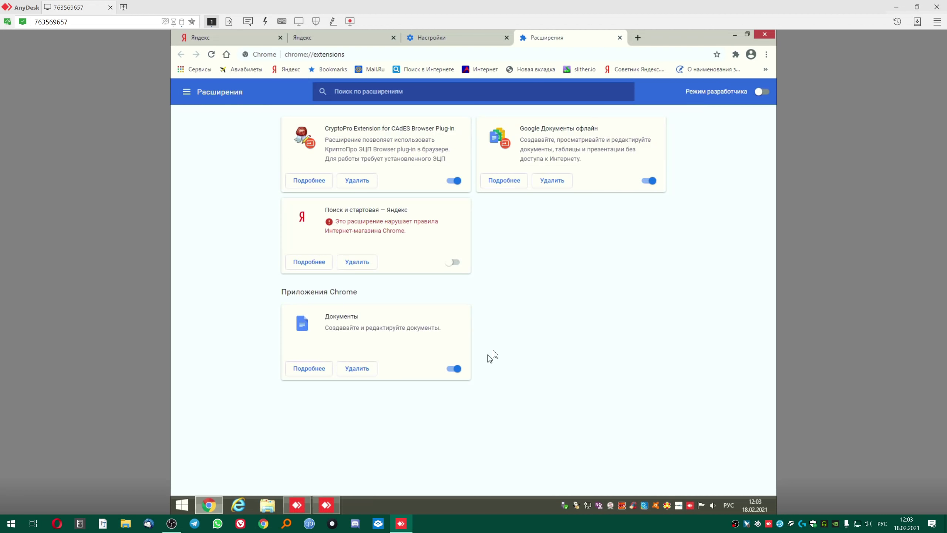
# Open Программы и компоненты from the Control Panel, enlarge its window and run the uninstallation of CCleaner v5.76.
pyautogui.click(182, 505)
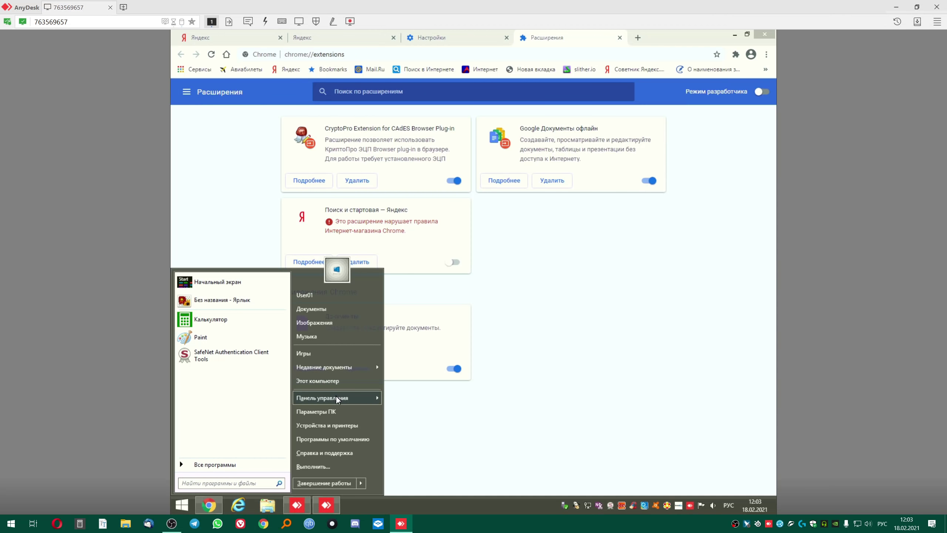
pyautogui.moveTo(349, 398)
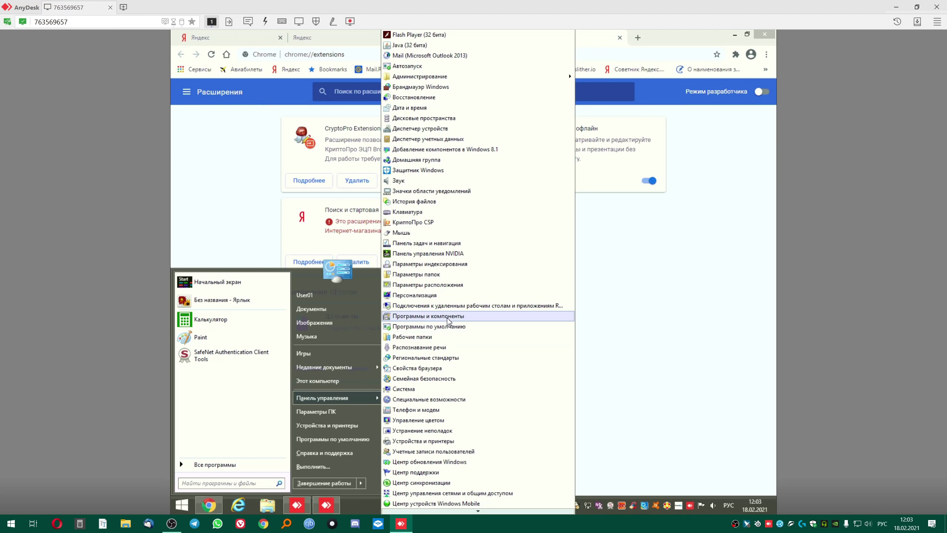
pyautogui.click(459, 321)
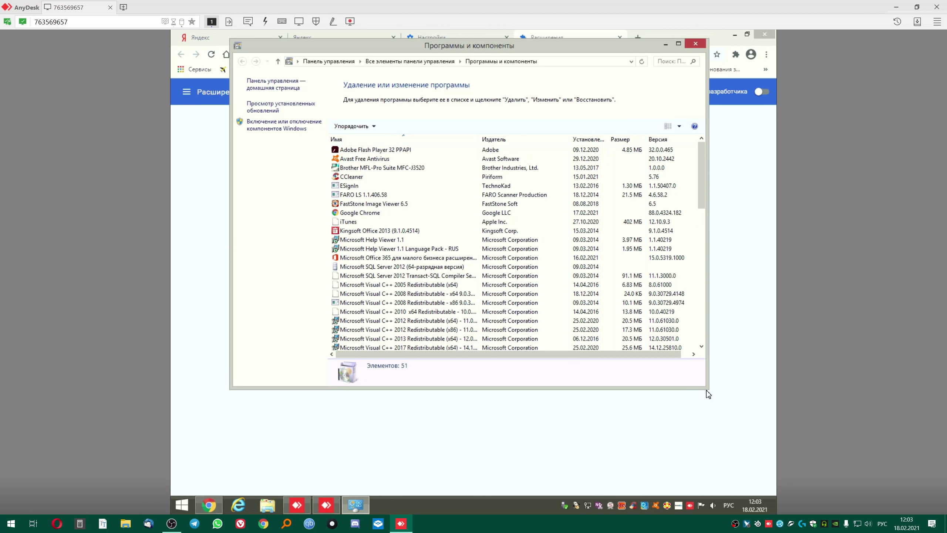
pyautogui.moveTo(706, 390); pyautogui.dragTo(717, 471)
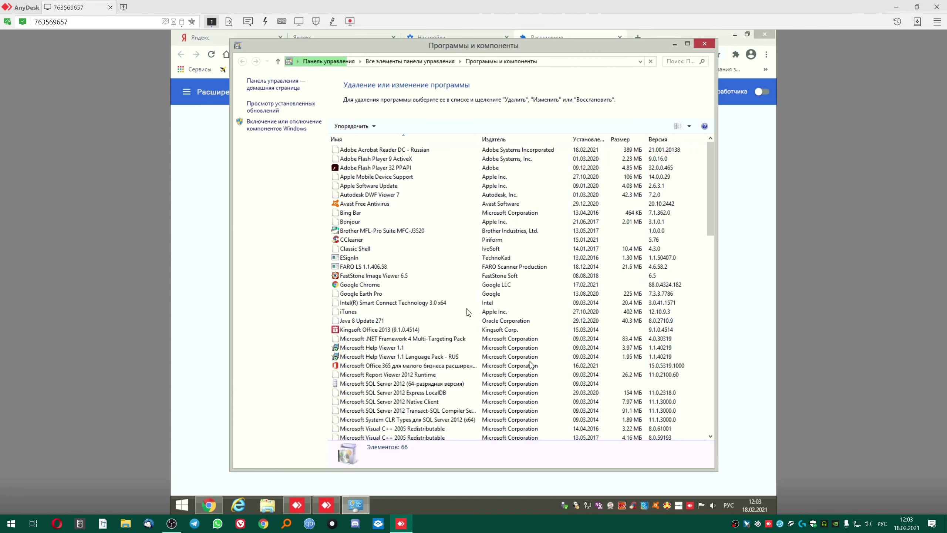
pyautogui.click(363, 240)
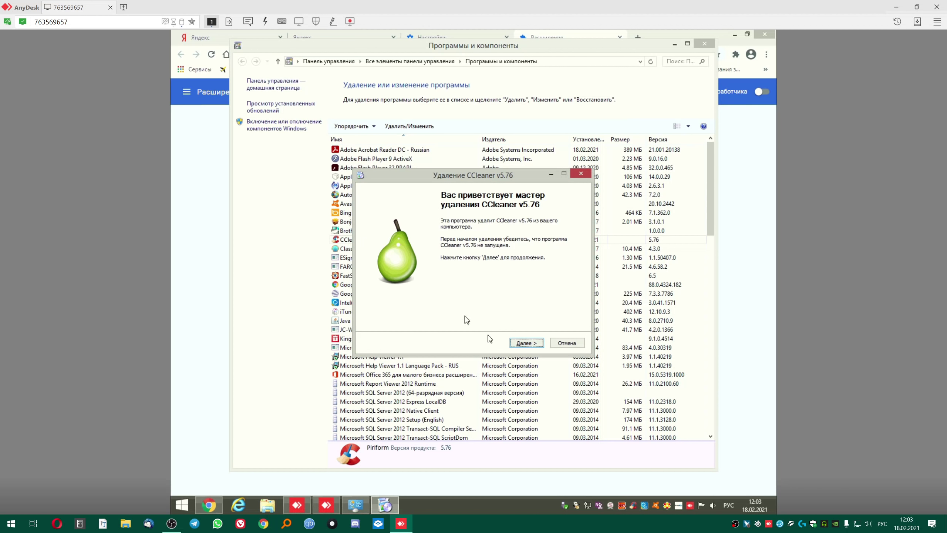
pyautogui.click(529, 346)
pyautogui.click(534, 346)
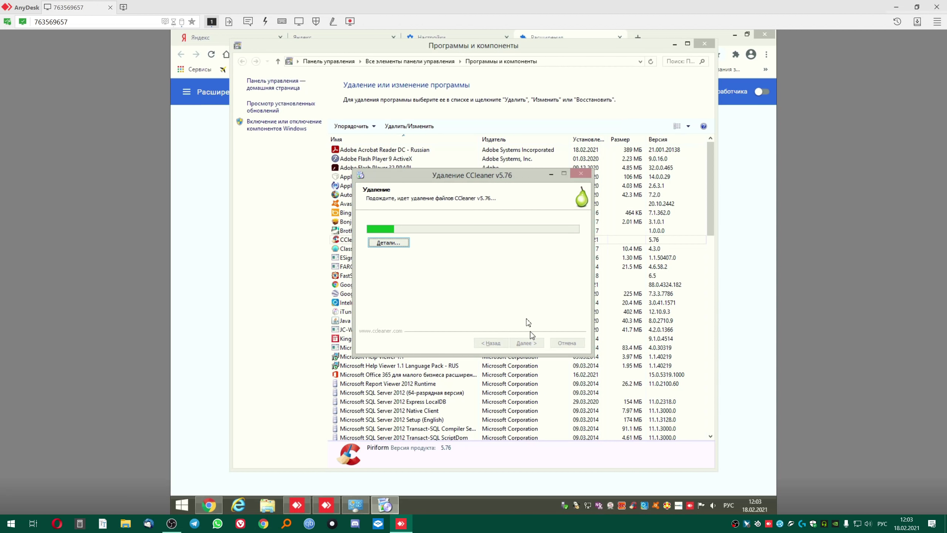
# Return to Chrome, search Yandex for 140200 and open the 140200.pro site at its list of free programs.
pyautogui.click(674, 45)
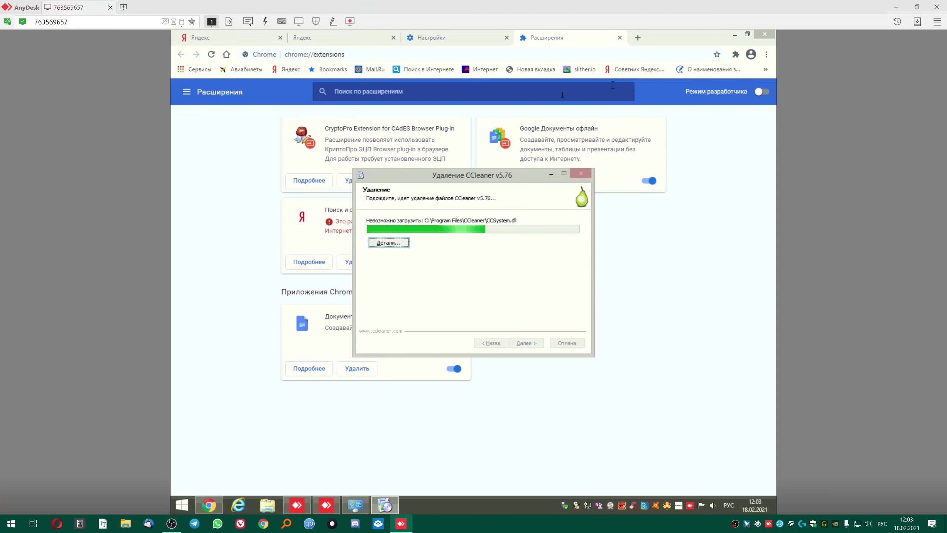
pyautogui.click(462, 54)
pyautogui.write('1')
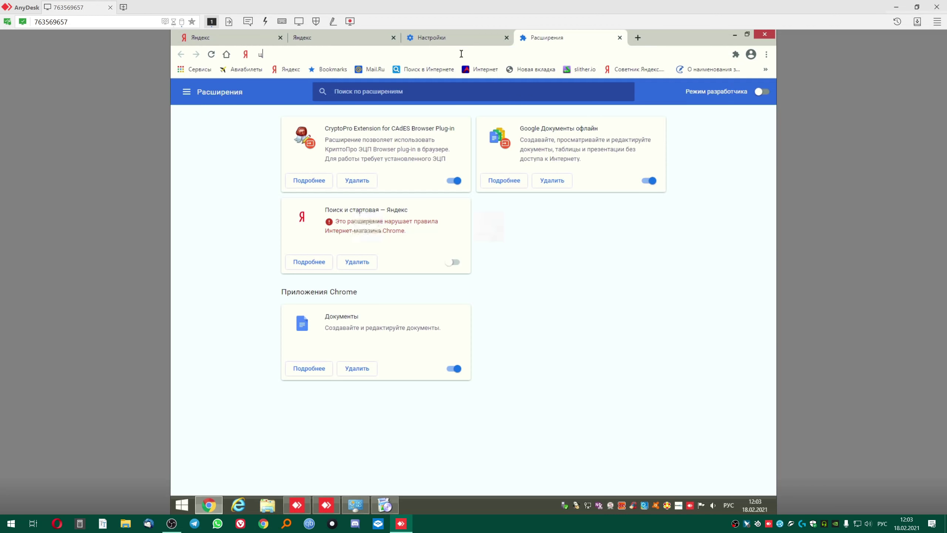
pyautogui.write('40200')
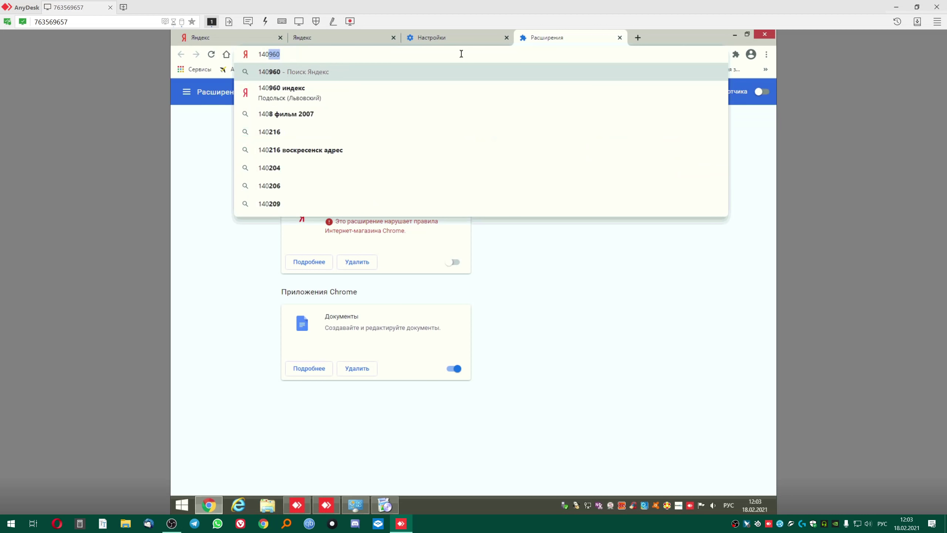
pyautogui.press('Return')
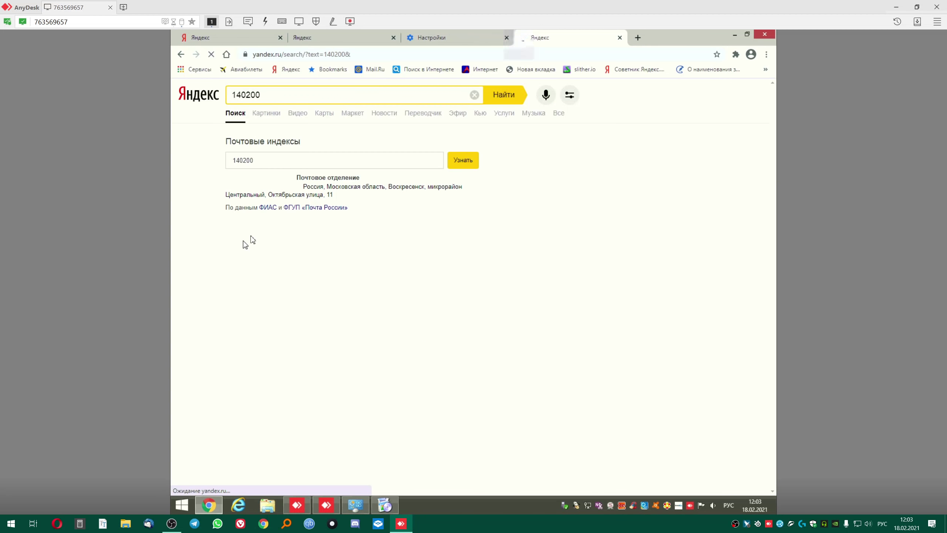
pyautogui.click(241, 233)
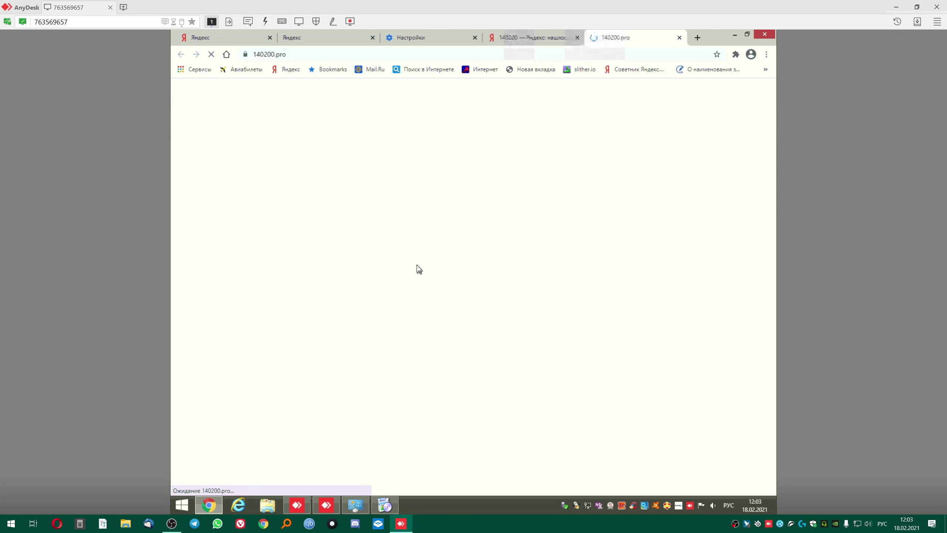
pyautogui.scroll(-4, 318, 306)
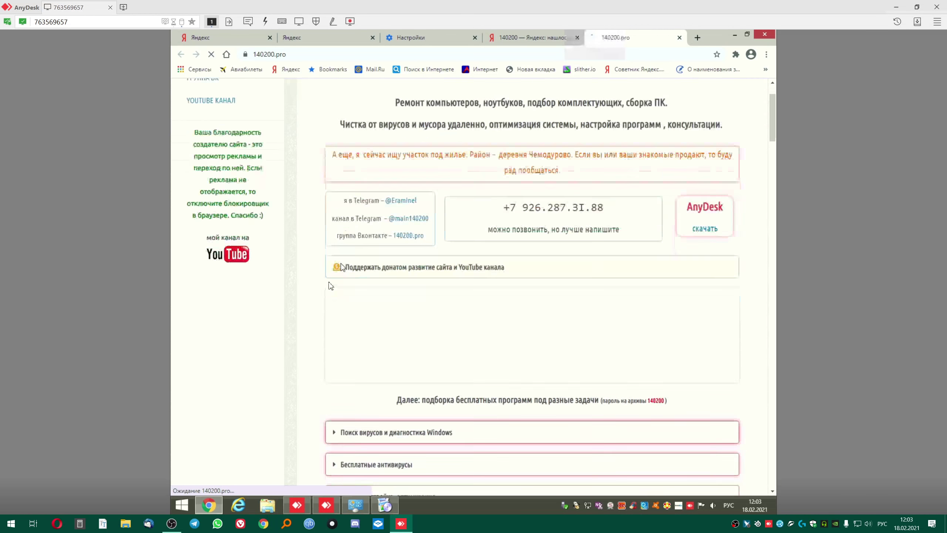
# Expand Поиск вирусов и диагностика Windows and open the official sites of ADW Cleaner, Rogue Killer and Autoruns in separate tabs.
pyautogui.scroll(-4, 318, 306)
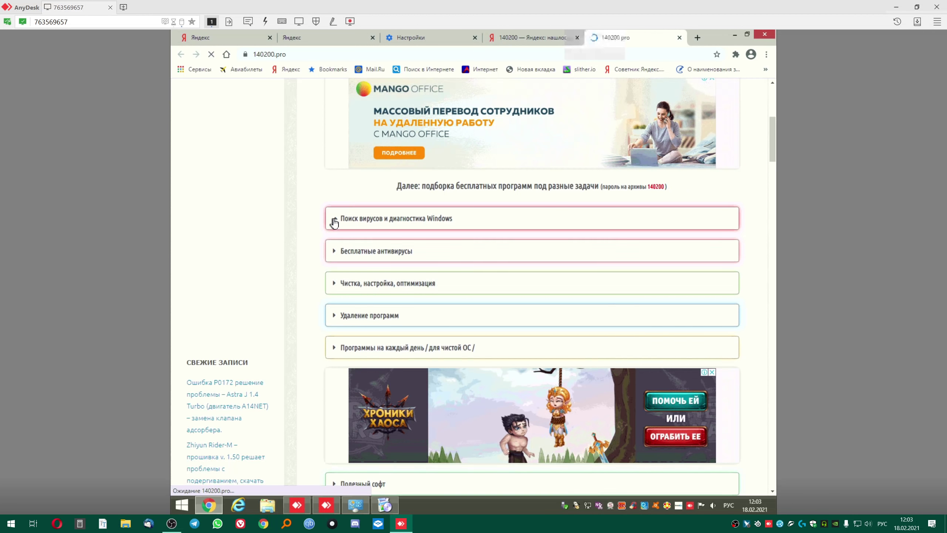
pyautogui.click(333, 219)
pyautogui.scroll(-1, 293, 256)
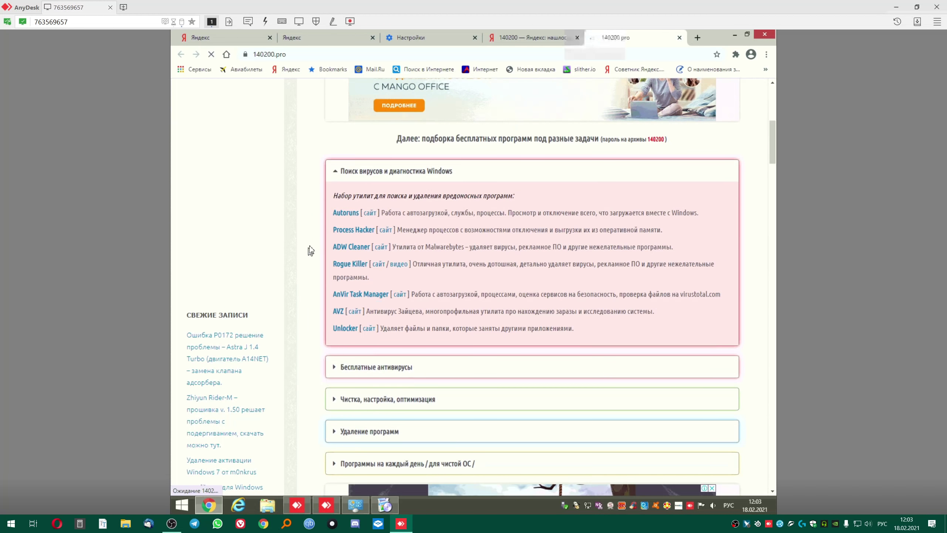
pyautogui.click(360, 250)
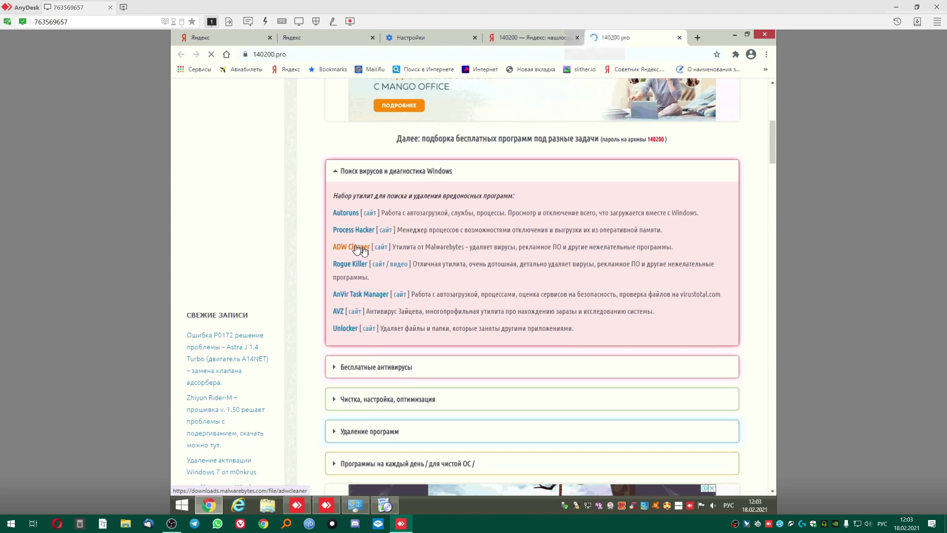
pyautogui.click(381, 249)
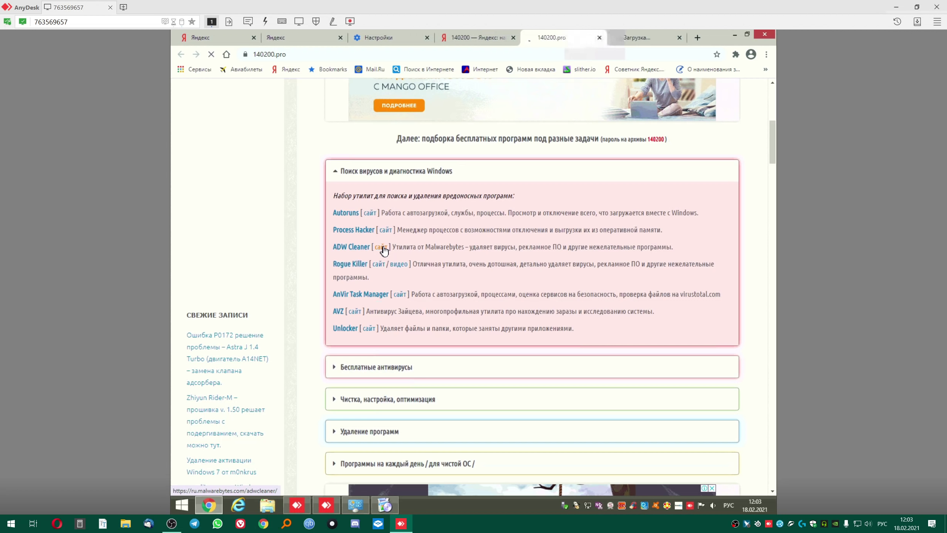
pyautogui.click(377, 264)
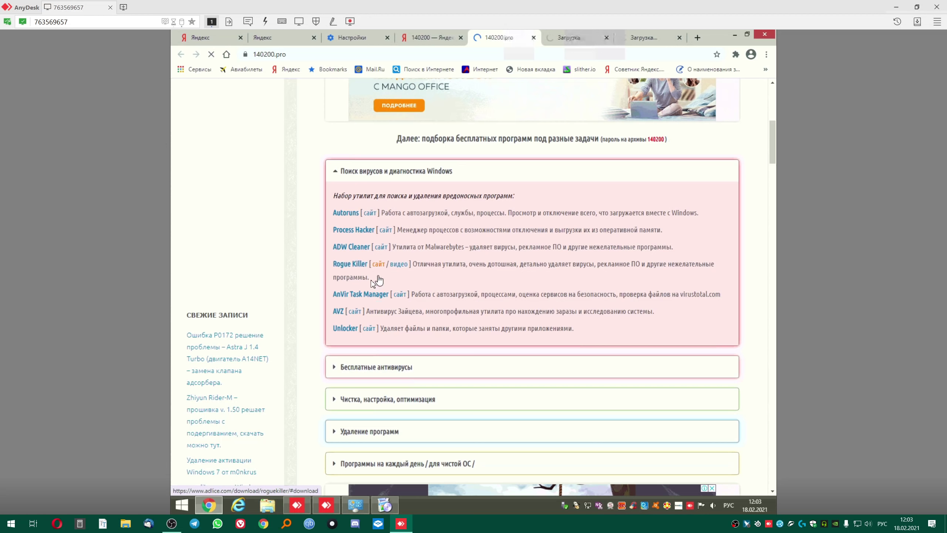
pyautogui.click(370, 213)
# Expand Чистка, настройка, оптимизация in the program list and open the official site of Wise Disk Cleaner.
pyautogui.scroll(-4, 321, 263)
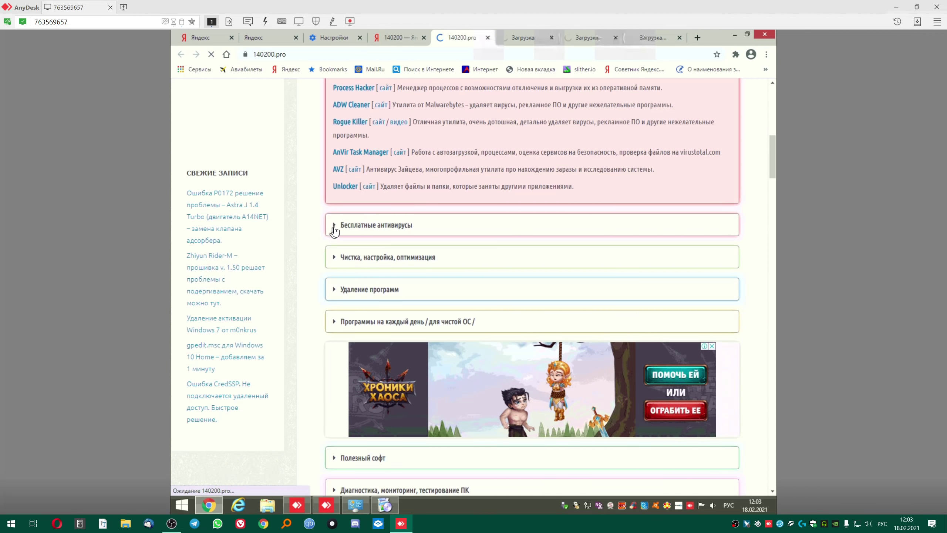
pyautogui.click(333, 263)
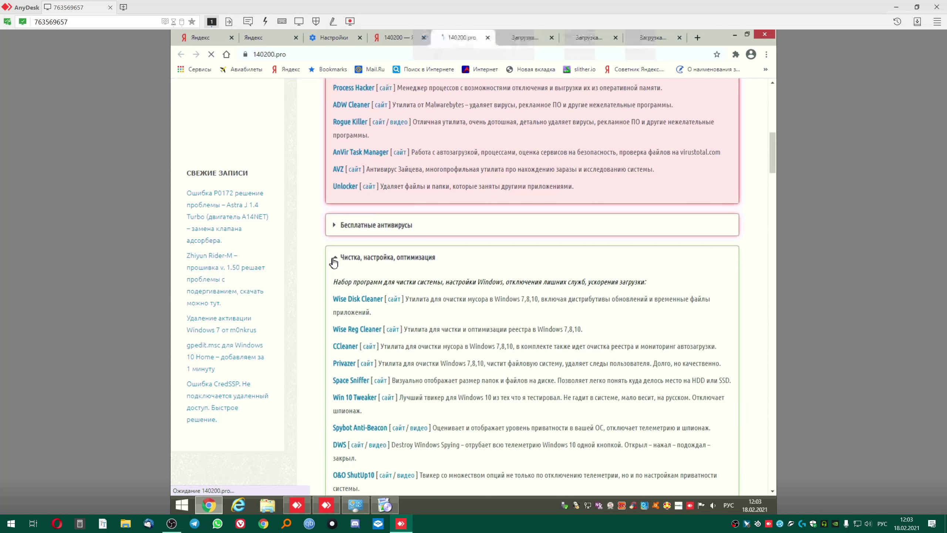
pyautogui.scroll(-1, 314, 304)
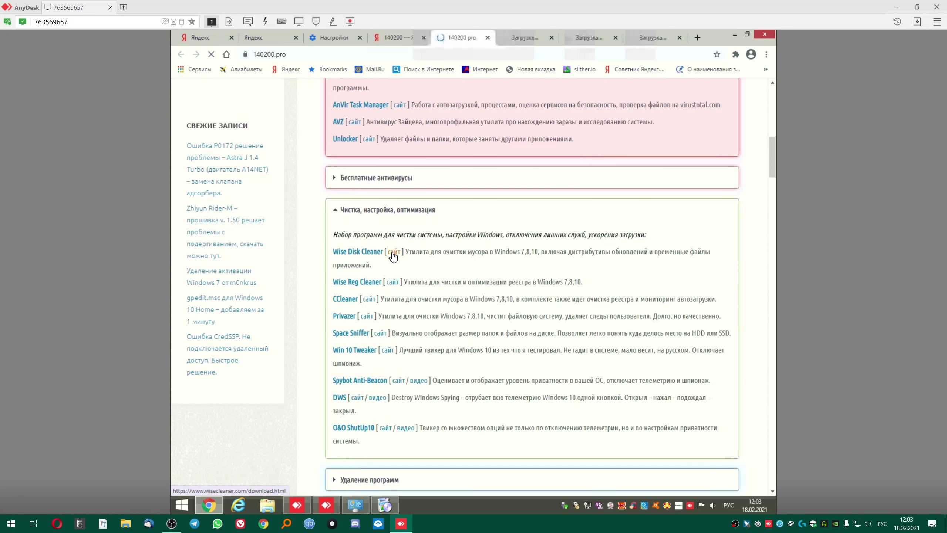
pyautogui.click(392, 254)
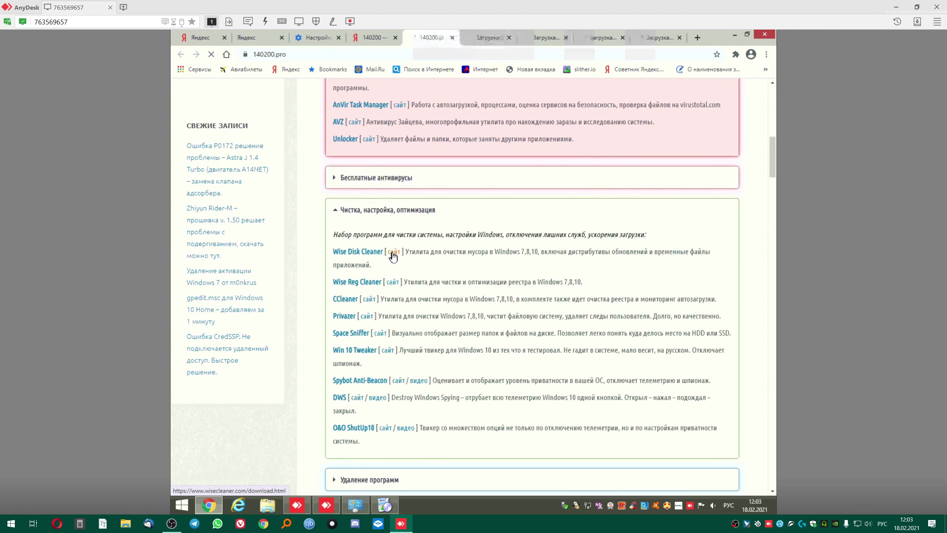
# Check the loading tool pages, return to 140200.pro and open the Wise Disk Cleaner link.
pyautogui.click(482, 38)
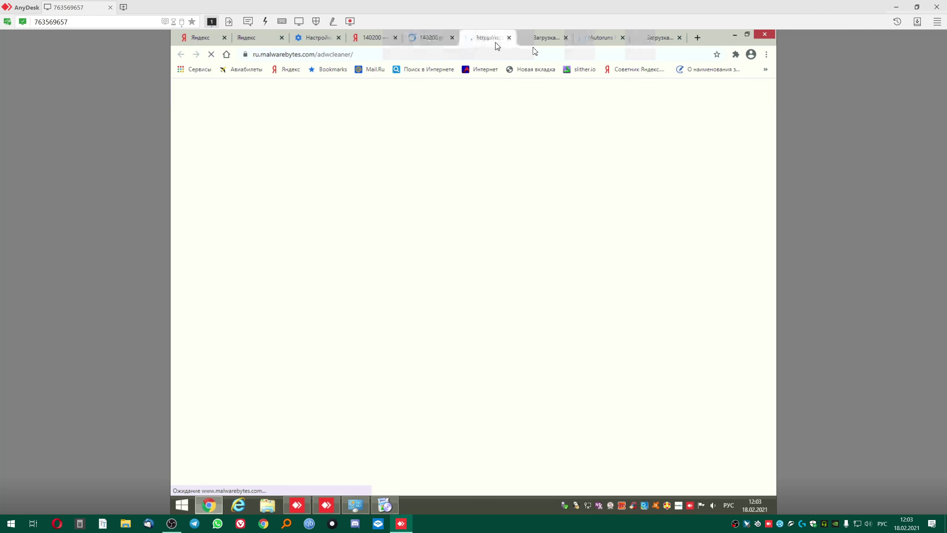
pyautogui.click(549, 39)
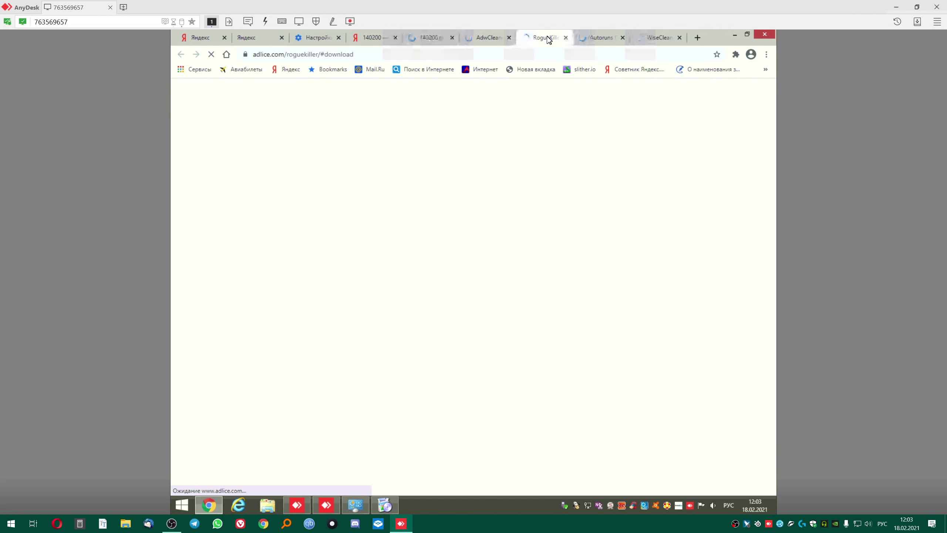
pyautogui.click(596, 39)
pyautogui.click(662, 38)
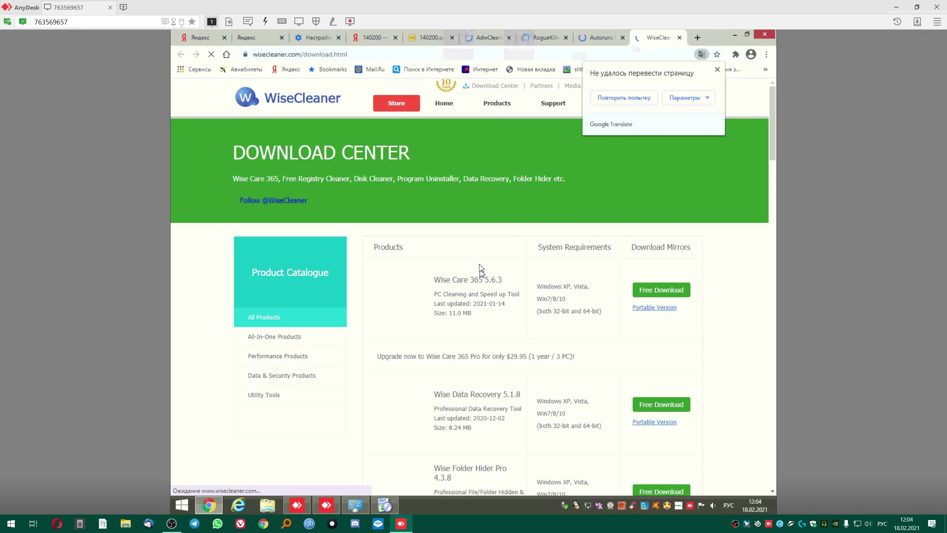
pyautogui.moveTo(501, 106)
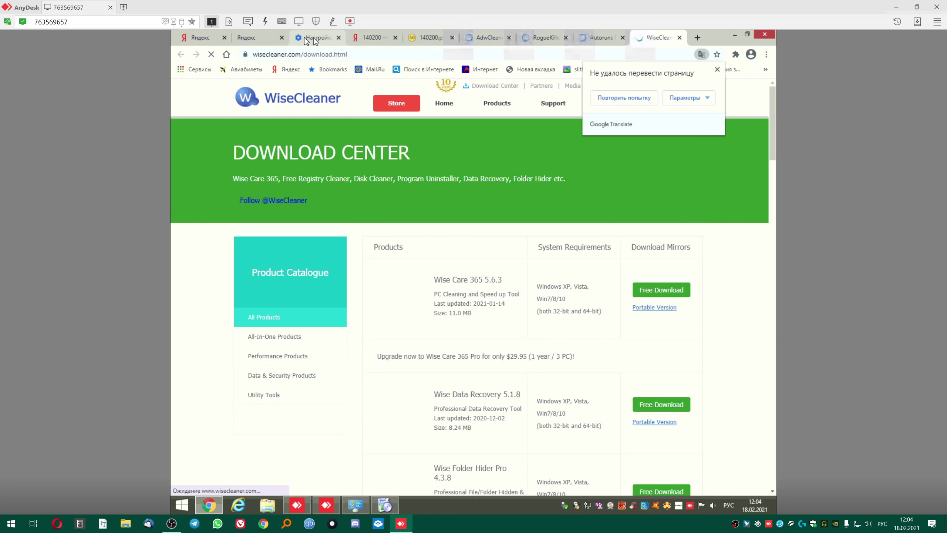
pyautogui.click(426, 36)
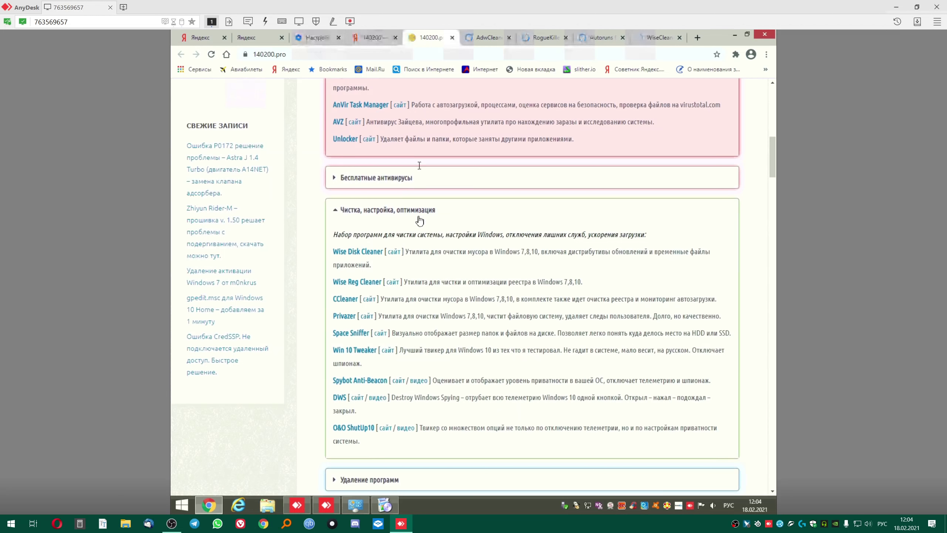
pyautogui.click(348, 255)
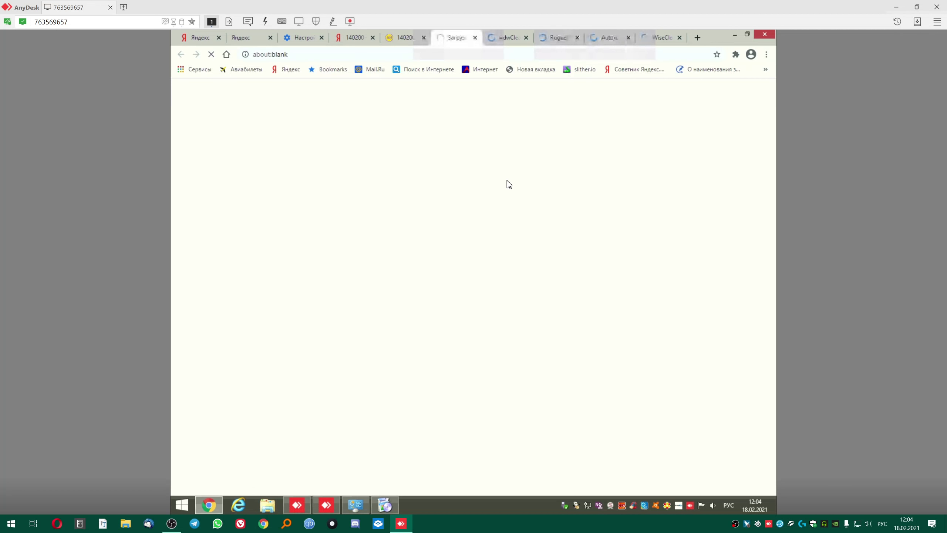
# Look over the Malwarebytes AdwCleaner page and start its free download.
pyautogui.click(504, 37)
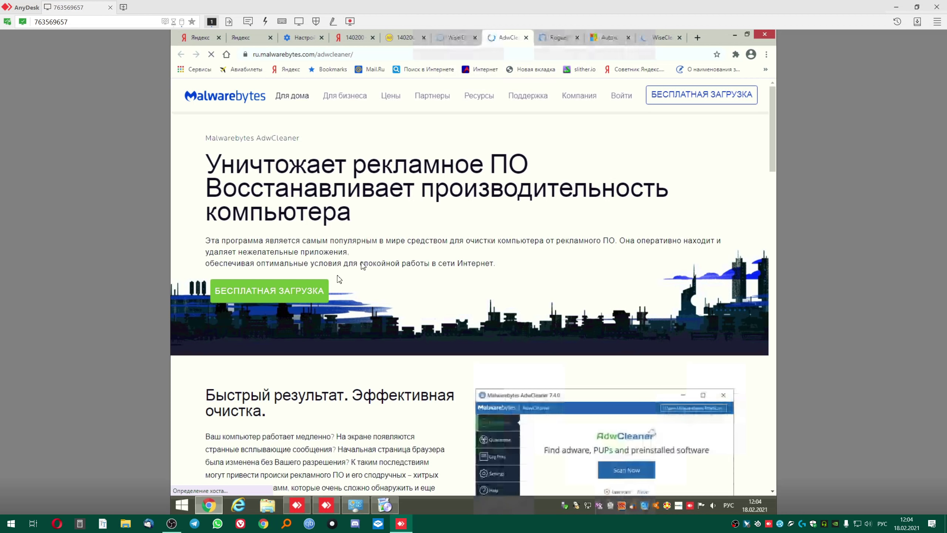
pyautogui.scroll(-6, 358, 300)
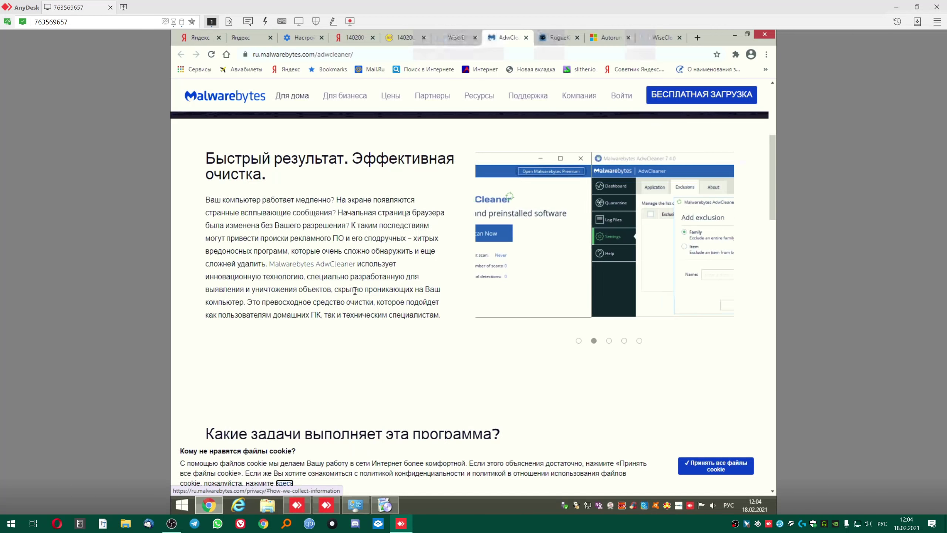
pyautogui.scroll(2, 359, 260)
pyautogui.scroll(1, 359, 260)
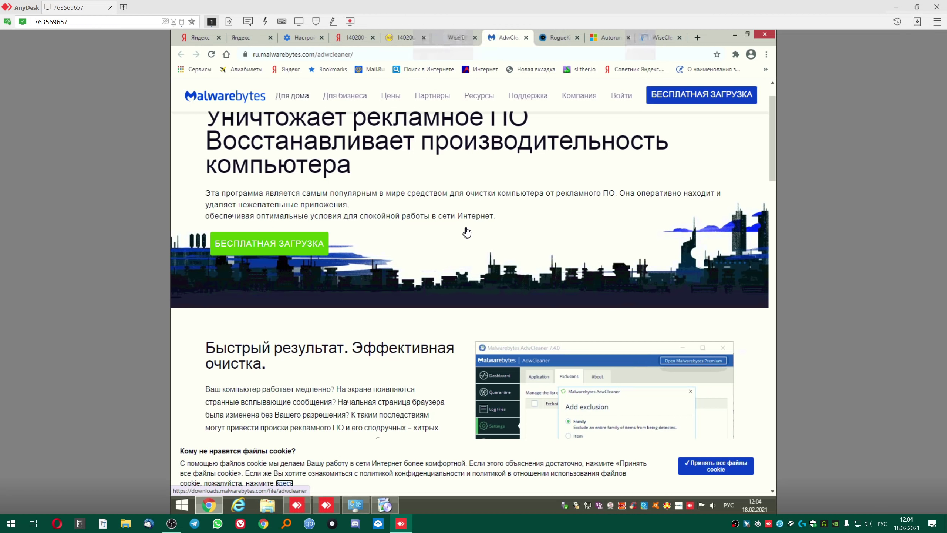
pyautogui.scroll(-15, 459, 252)
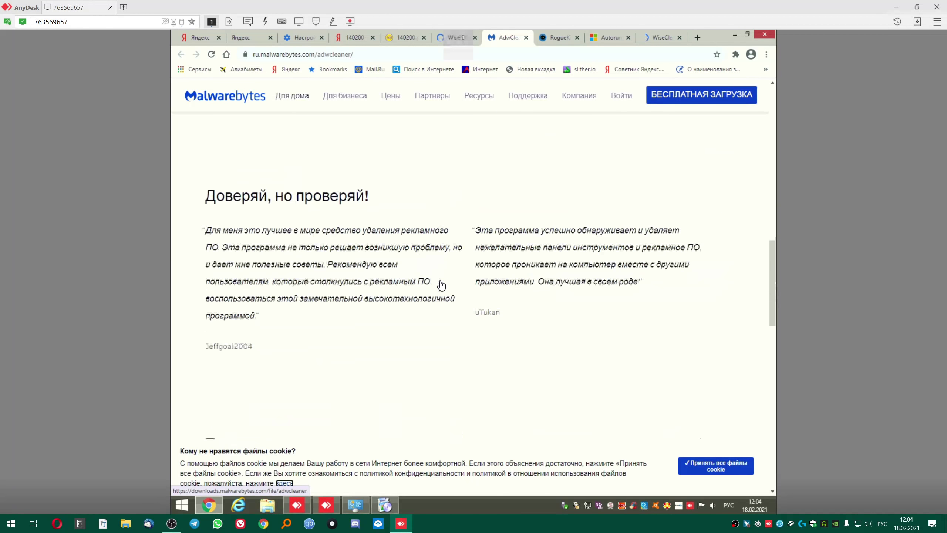
pyautogui.scroll(15, 441, 285)
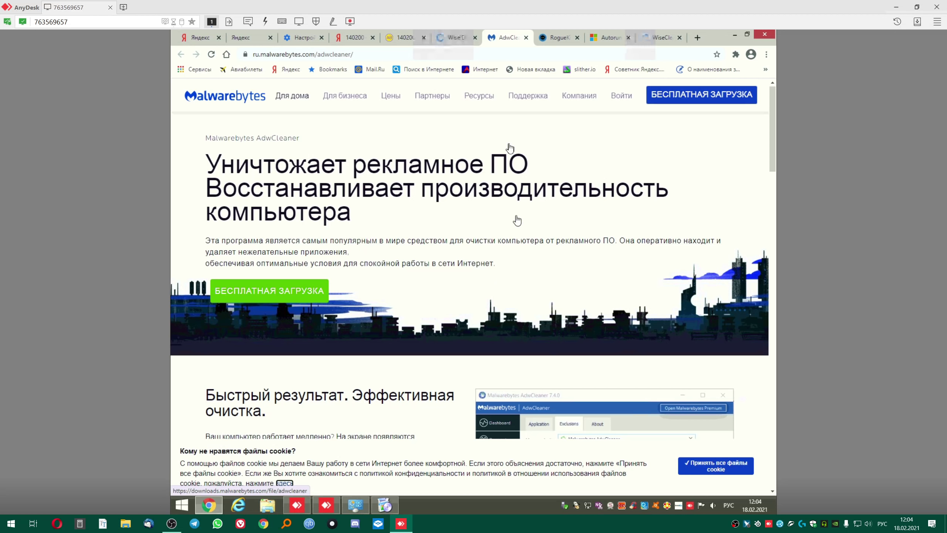
# Go to the RogueKiller page's alternative downloads and start downloading the portable 64-bit version.
pyautogui.hotkey('ctrl', 'Tab')
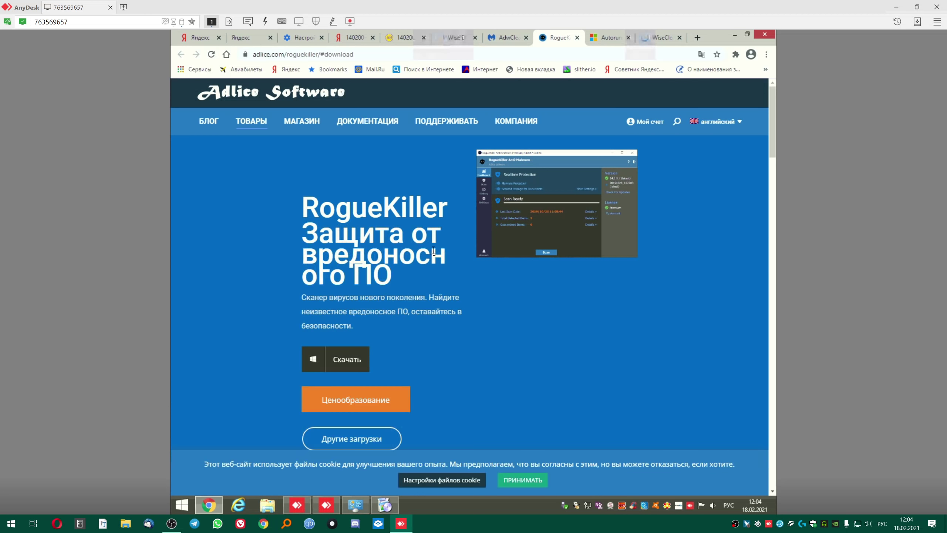
pyautogui.scroll(-5, 417, 292)
pyautogui.click(376, 298)
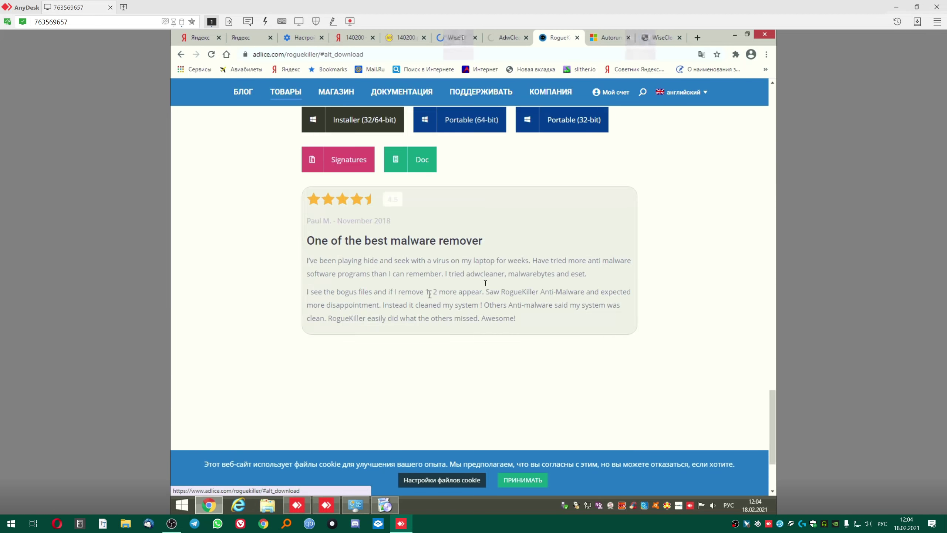
pyautogui.scroll(6, 462, 291)
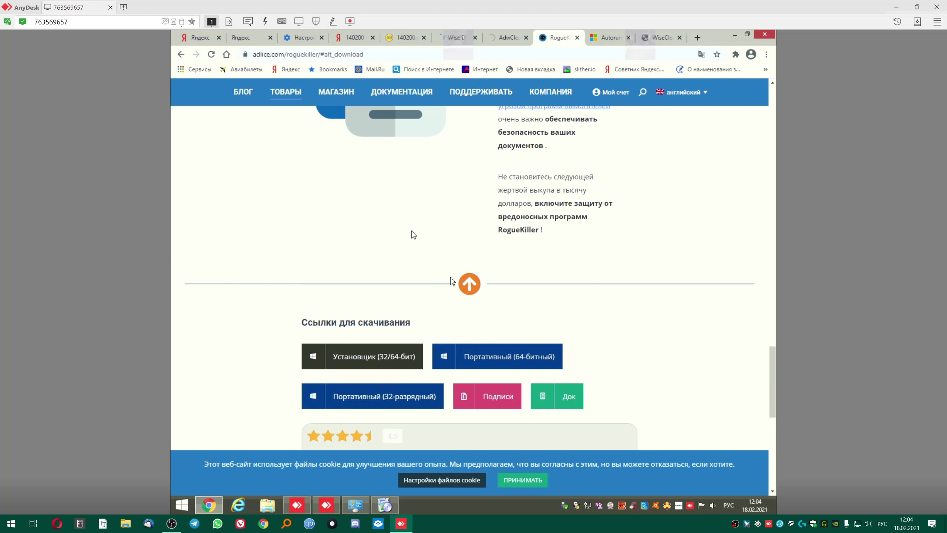
pyautogui.click(550, 360)
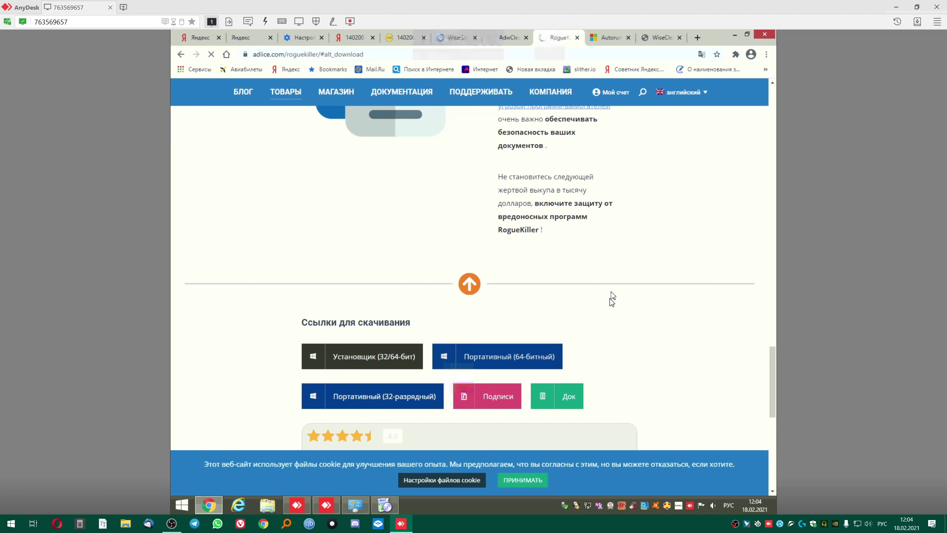
# Check in the Windows system properties whether the operating system is 32-bit or 64-bit, and close the window.
pyautogui.click(182, 504)
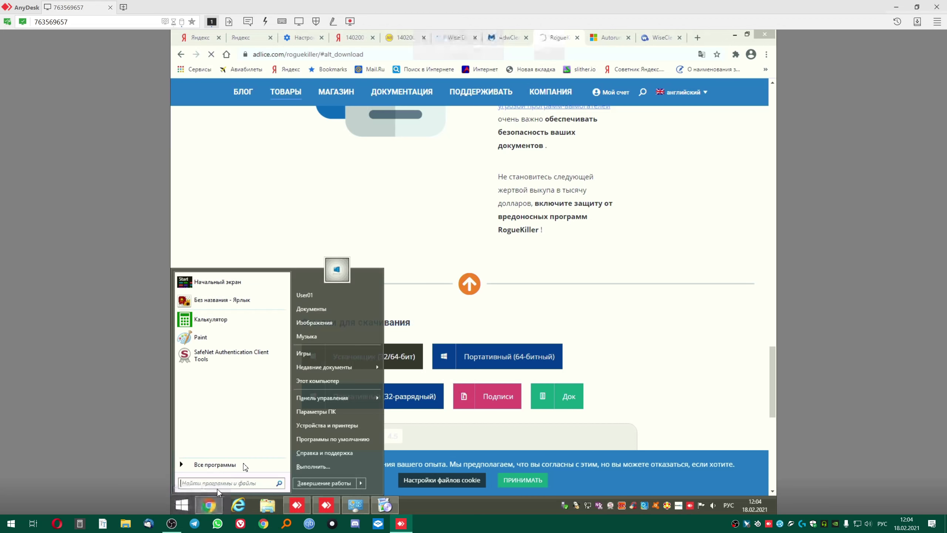
pyautogui.rightClick(305, 387)
pyautogui.click(332, 462)
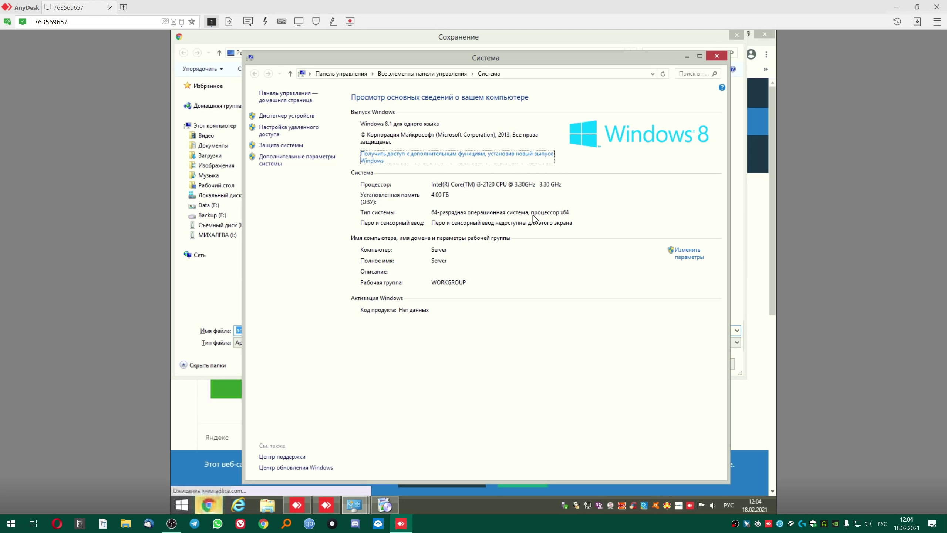
pyautogui.click(718, 56)
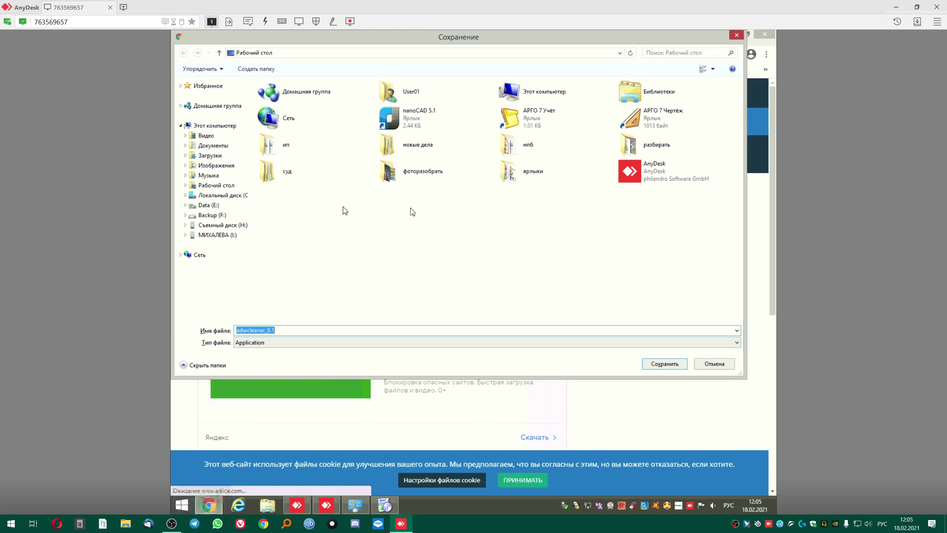
# Save adwcleaner_8.1 and RogueKiller_portable64 to the Загрузки folder.
pyautogui.doubleClick(622, 90)
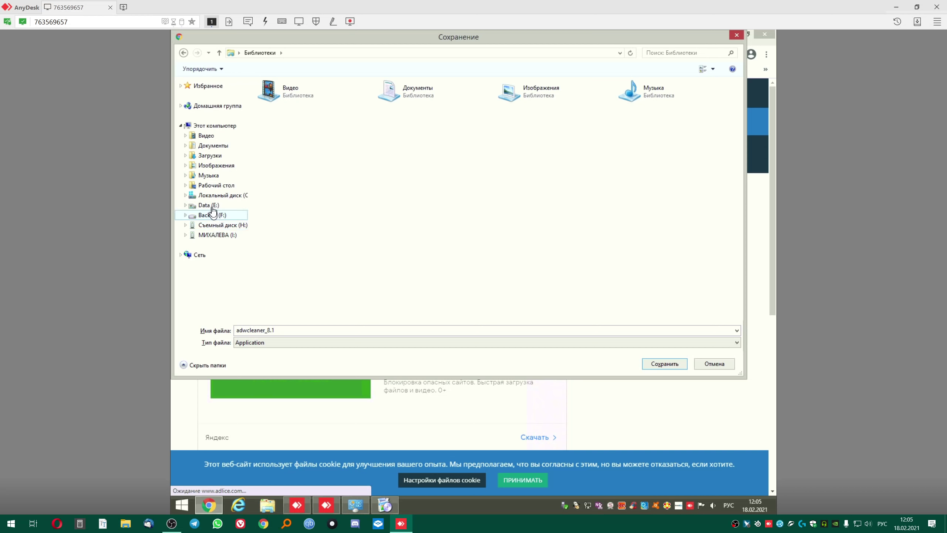
pyautogui.click(212, 156)
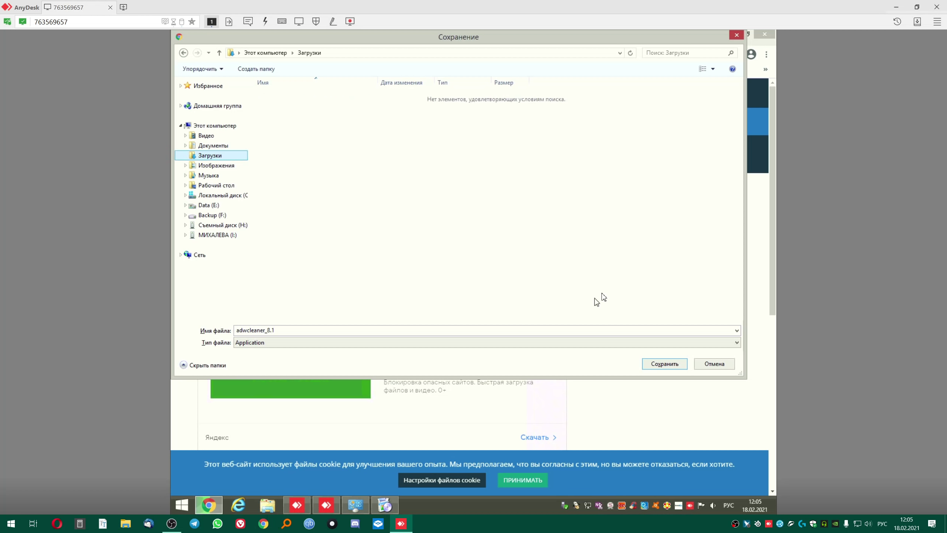
pyautogui.click(660, 364)
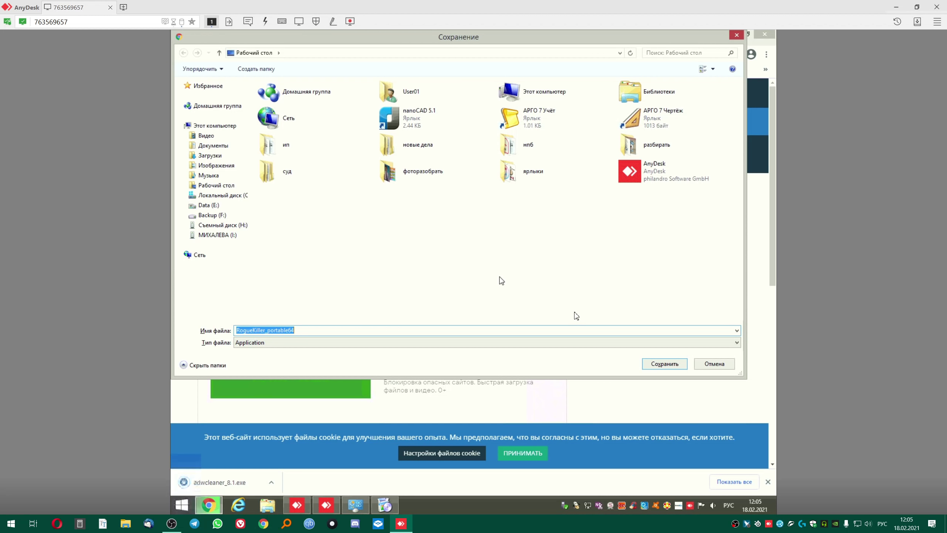
pyautogui.click(209, 155)
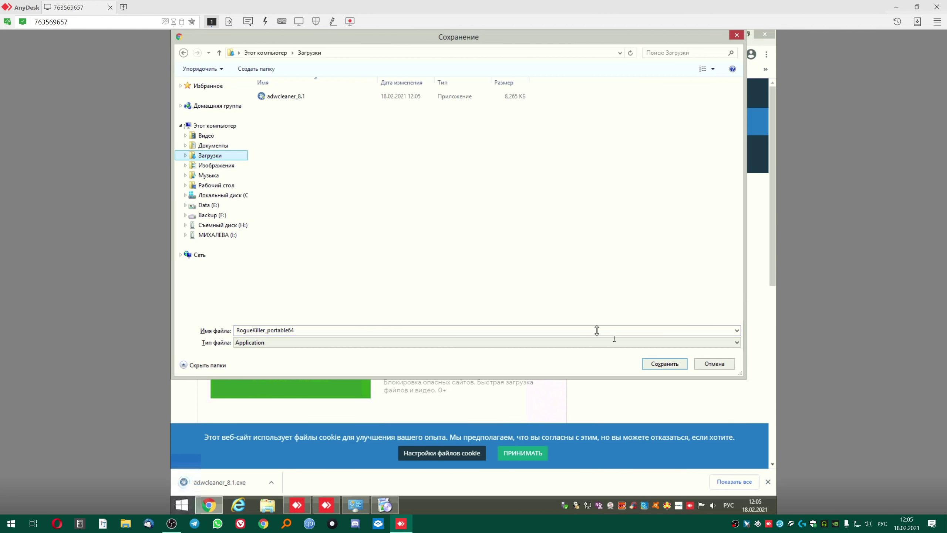
pyautogui.click(658, 364)
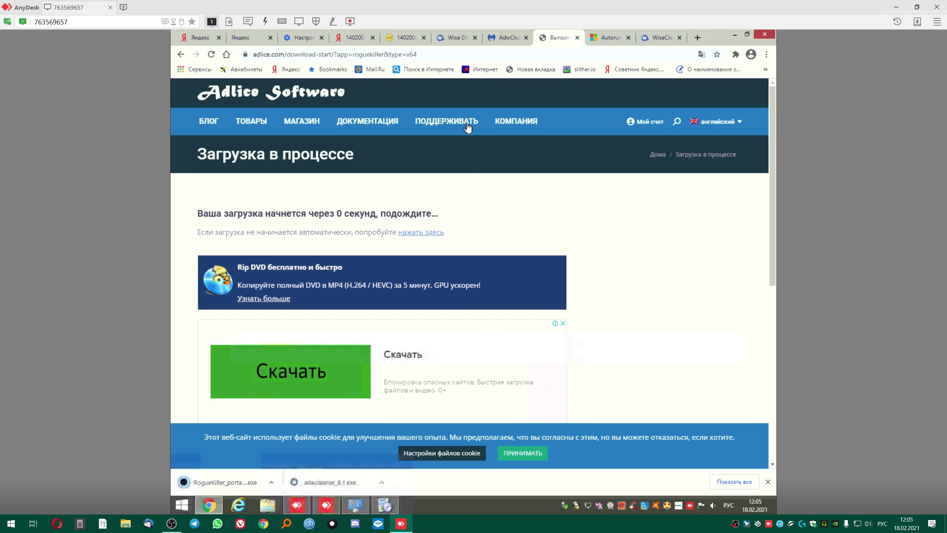
# Download Autoruns from its page and save the ZIP archive to the Загрузки folder.
pyautogui.click(609, 37)
pyautogui.click(415, 251)
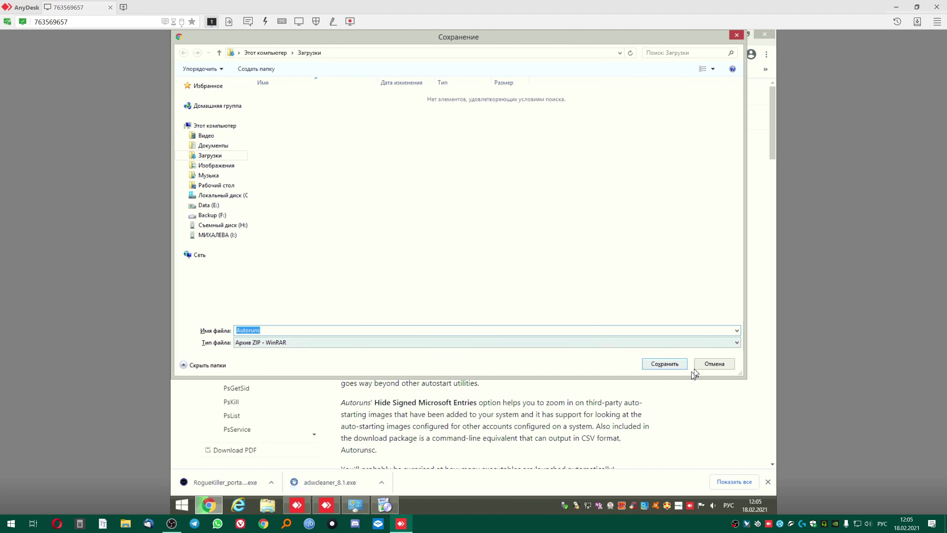
pyautogui.click(671, 365)
# Download Wise Disk Cleaner 10.4.2 from the WiseCleaner Download Center and save WDCFree_10.4.2.791 to the Загрузки folder.
pyautogui.click(611, 37)
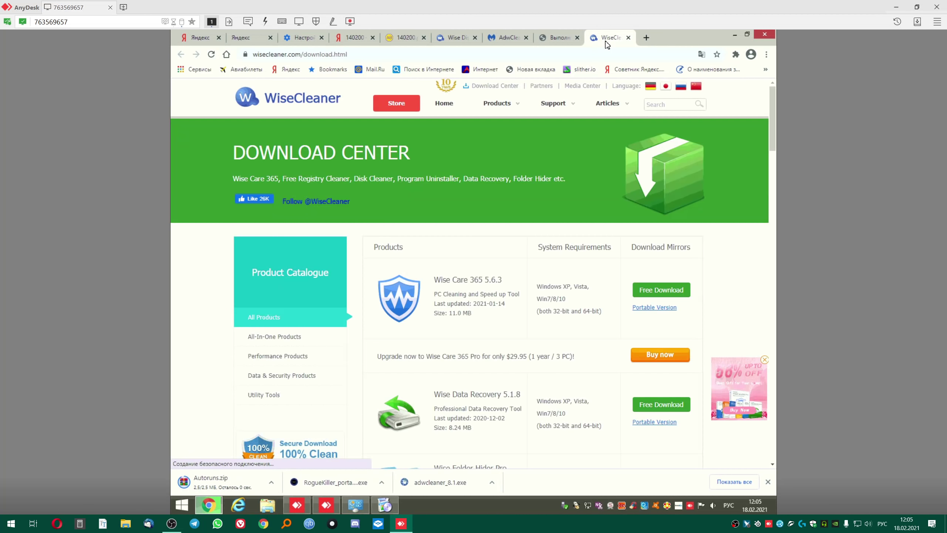
pyautogui.scroll(-3, 508, 326)
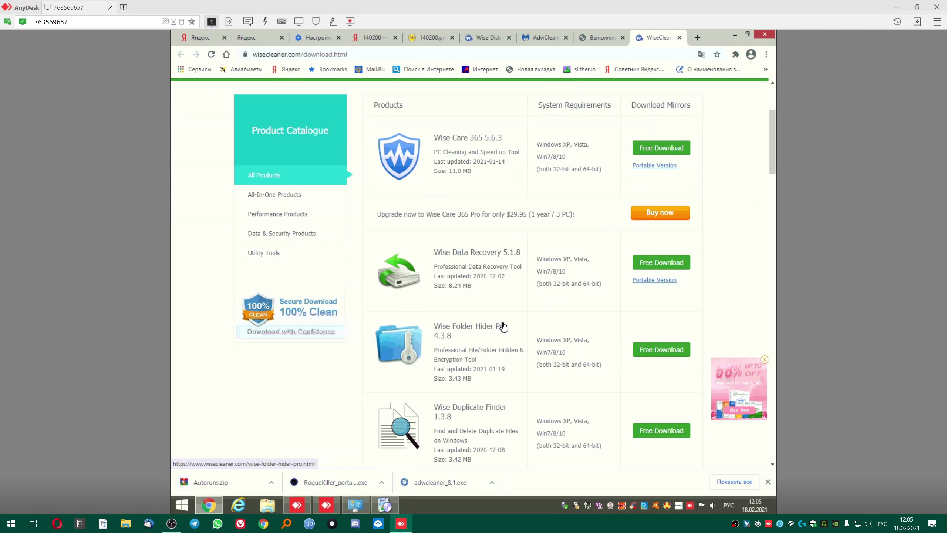
pyautogui.scroll(-2, 504, 327)
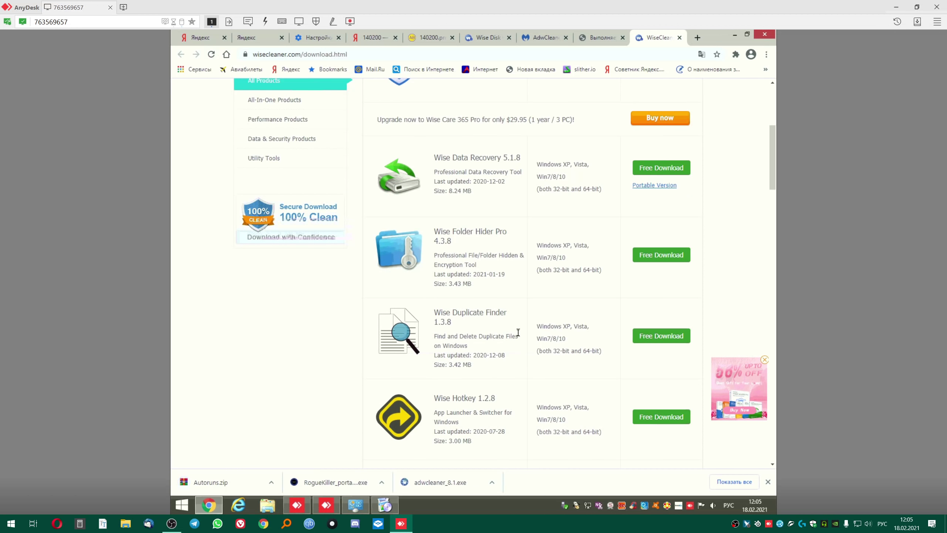
pyautogui.scroll(-5, 518, 337)
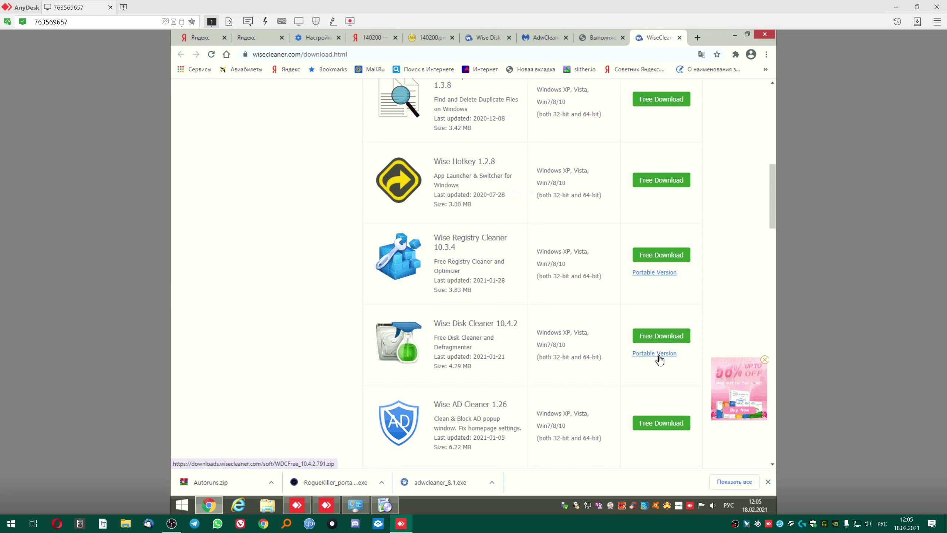
pyautogui.click(660, 357)
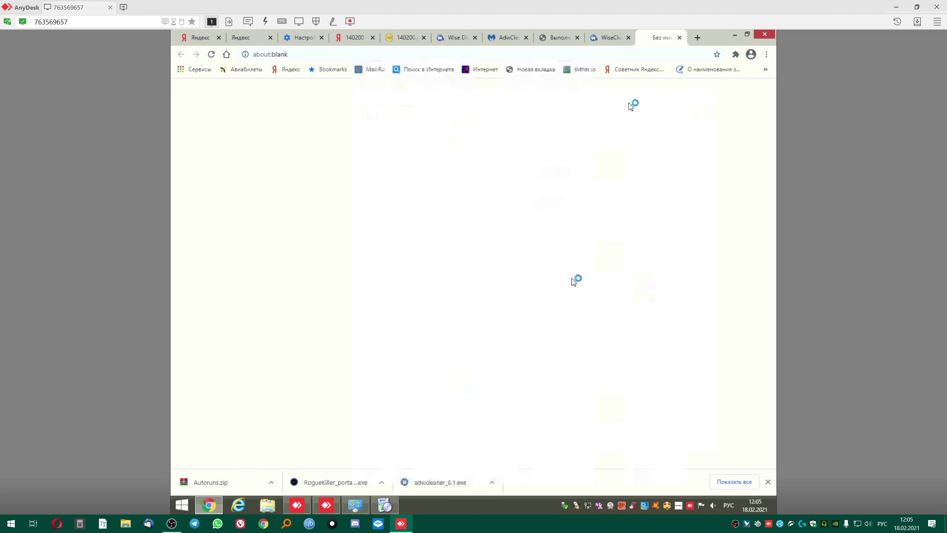
pyautogui.click(736, 34)
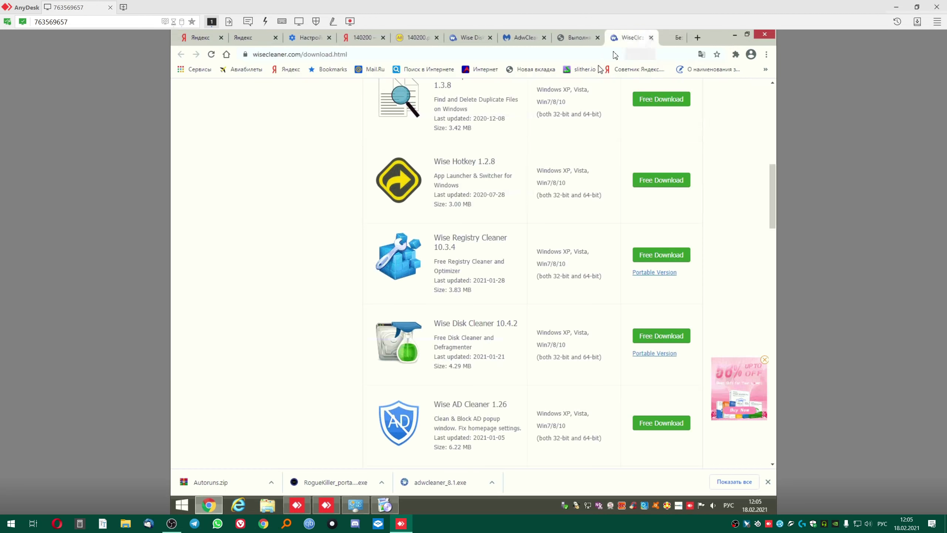
pyautogui.click(653, 353)
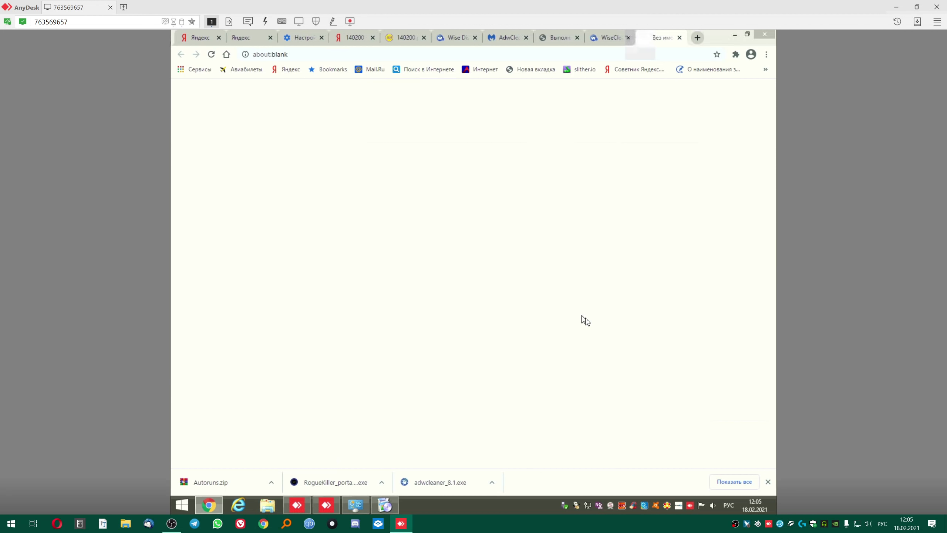
pyautogui.click(661, 366)
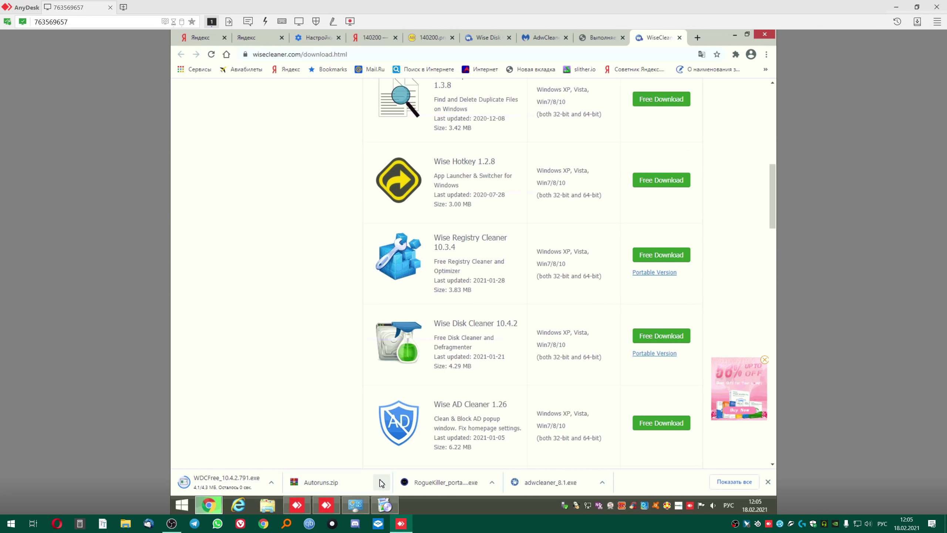
# Close all open browser tabs on the remote PC, including the download pages, the settings and the Яндекс pages.
pyautogui.click(593, 38)
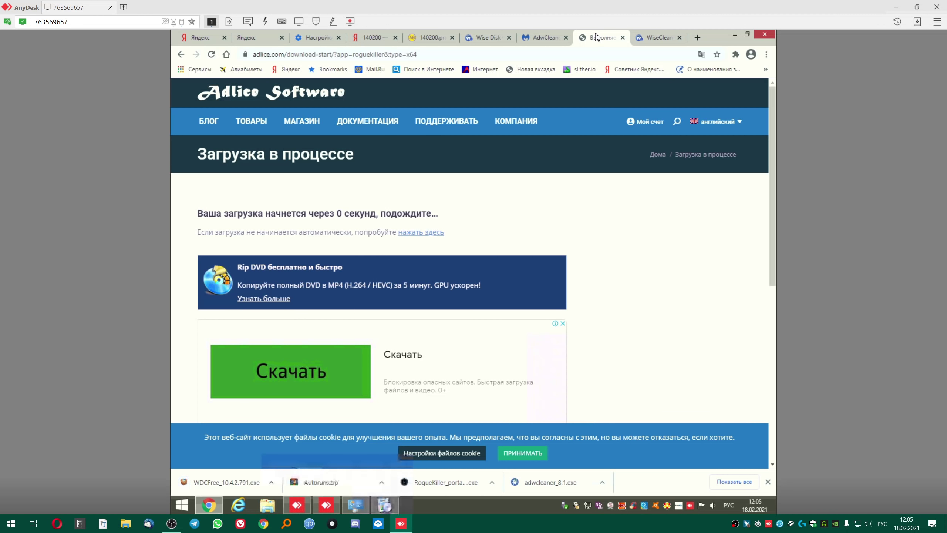
pyautogui.click(623, 38)
pyautogui.click(623, 37)
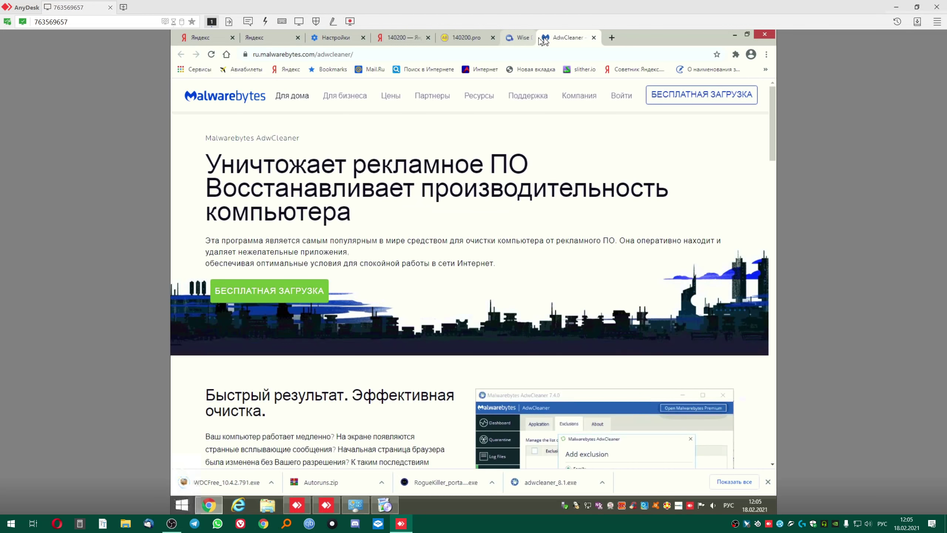
pyautogui.hotkey('ctrl', 'w')
pyautogui.hotkey('ctrl', 'w')
pyautogui.hotkey('ctrl', 'w')
pyautogui.hotkey('ctrl', 'w')
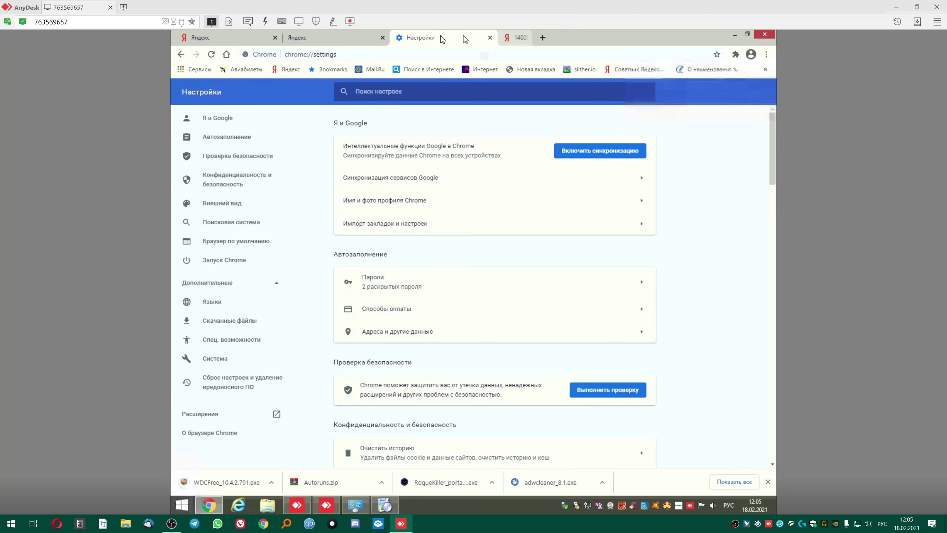
pyautogui.hotkey('ctrl', 'w')
pyautogui.hotkey('ctrl', 'w')
pyautogui.hotkey('ctrl', 'w')
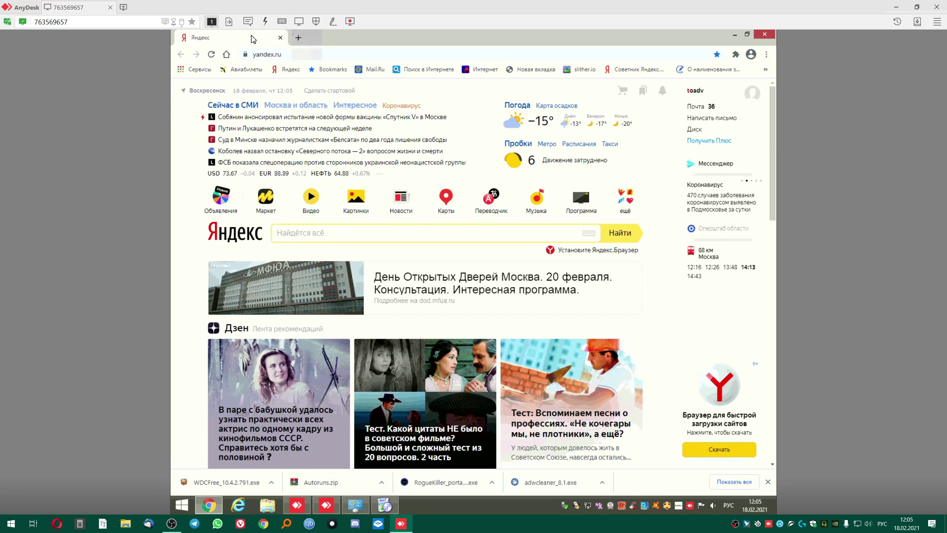
pyautogui.hotkey('ctrl', 'w')
# Finish and close the CCleaner v5.76 uninstall wizard.
pyautogui.moveTo(485, 173); pyautogui.dragTo(509, 127)
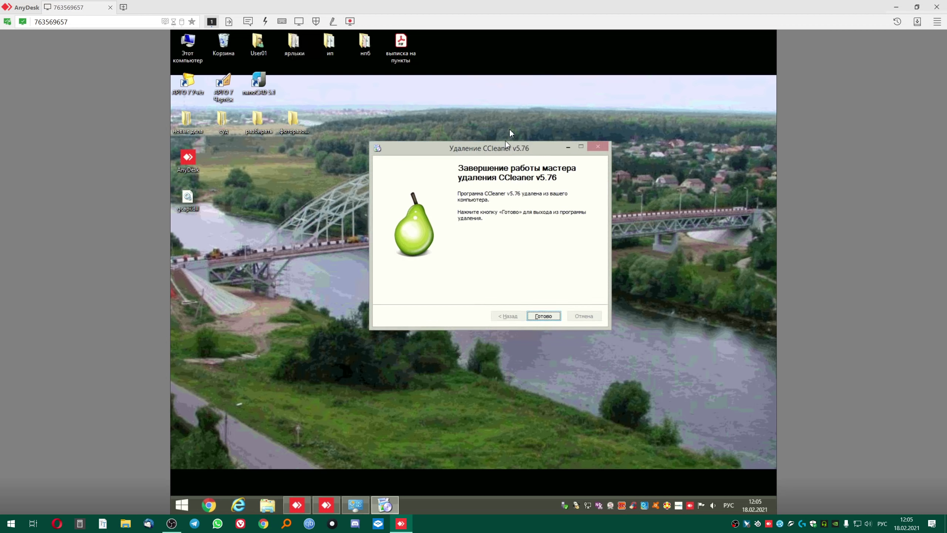
pyautogui.click(550, 297)
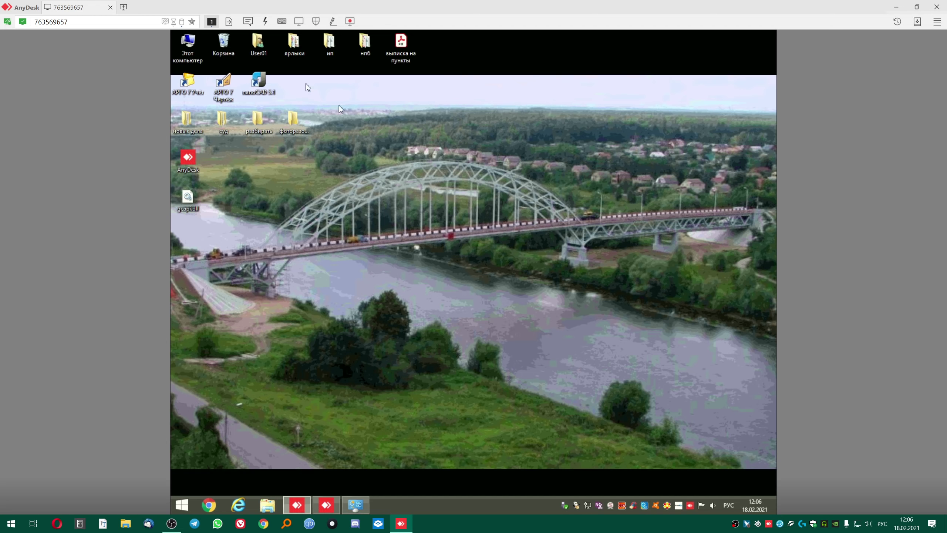
# Open Этот компьютер from the desktop and move its window towards the middle of the remote screen.
pyautogui.doubleClick(190, 43)
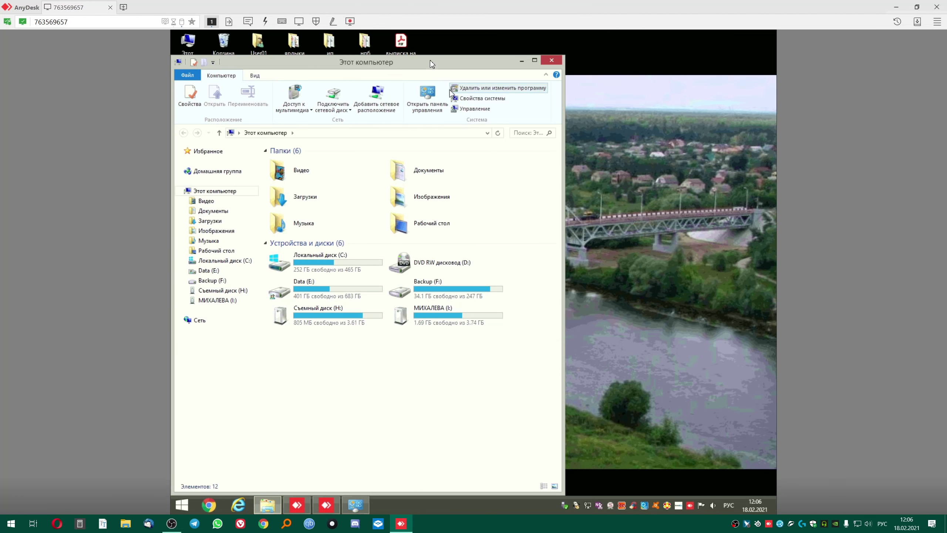
pyautogui.moveTo(458, 63); pyautogui.dragTo(672, 111)
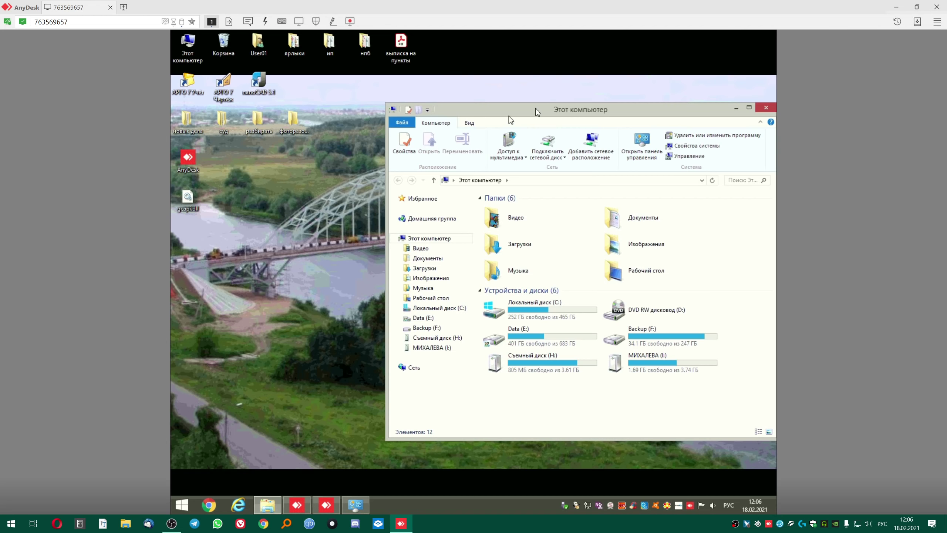
pyautogui.moveTo(543, 114); pyautogui.dragTo(487, 109)
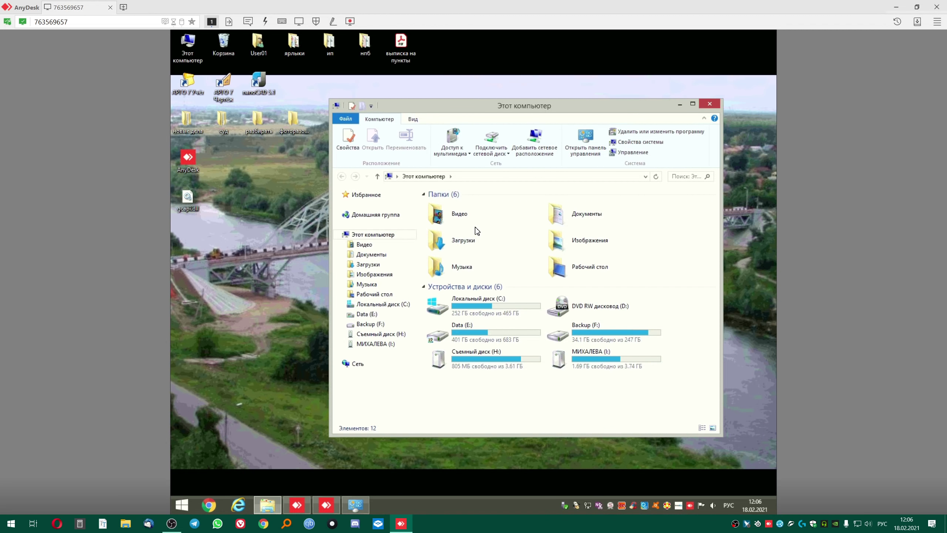
pyautogui.moveTo(527, 108); pyautogui.dragTo(512, 79)
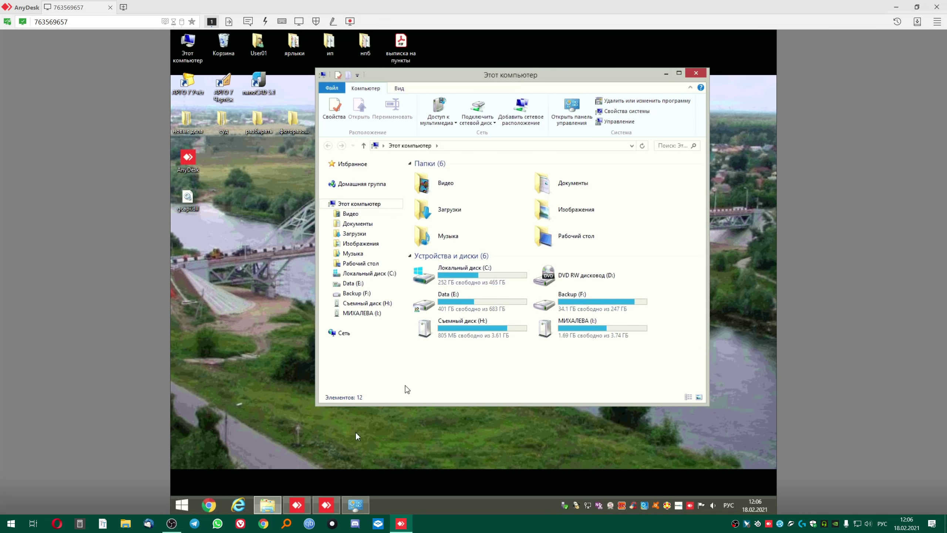
# Reopen Chrome on the remote PC, go to 140200.pro and expand the "Удаление программ" section.
pyautogui.click(209, 505)
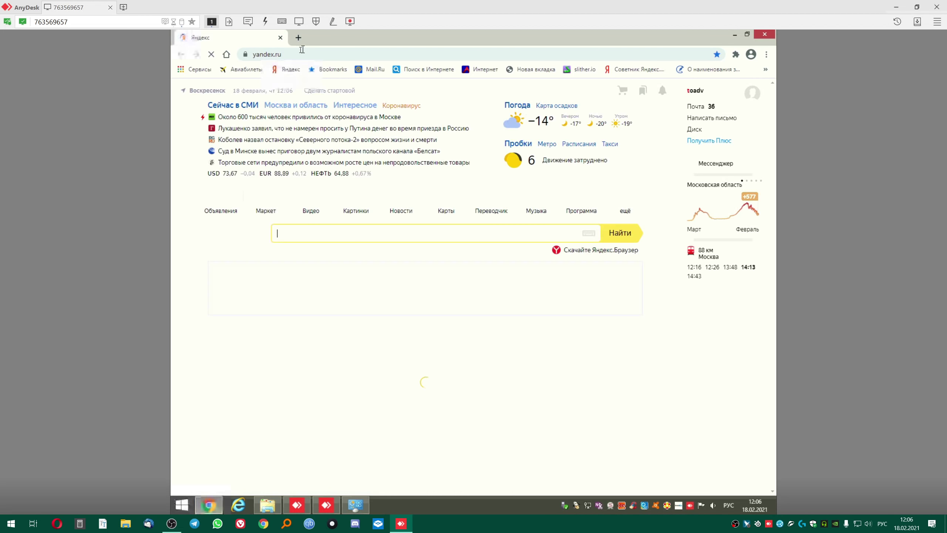
pyautogui.click(300, 55)
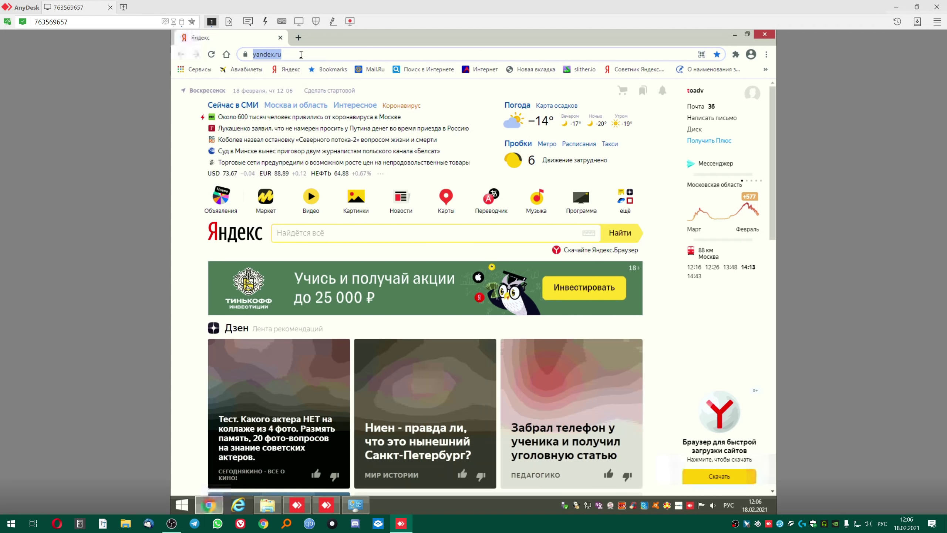
pyautogui.write('140200.pro')
pyautogui.press('Return')
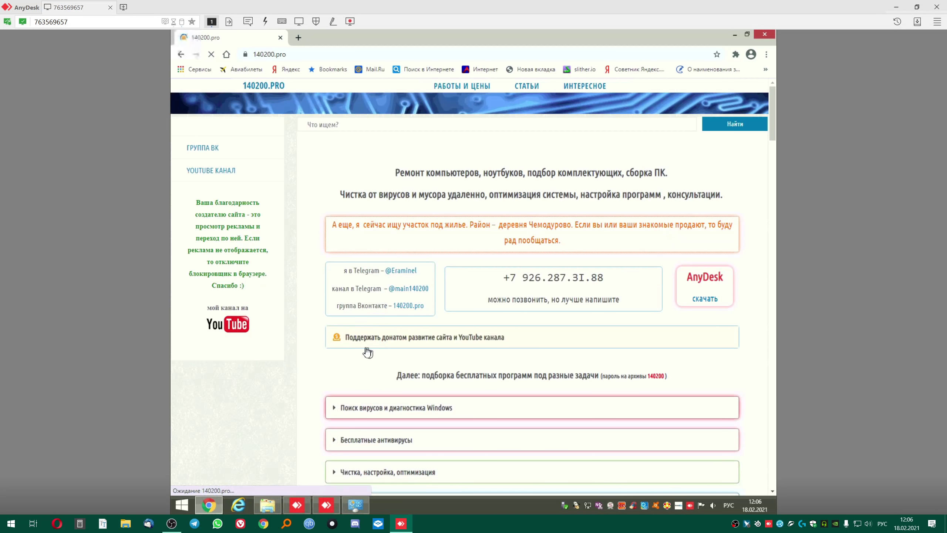
pyautogui.scroll(-5, 345, 336)
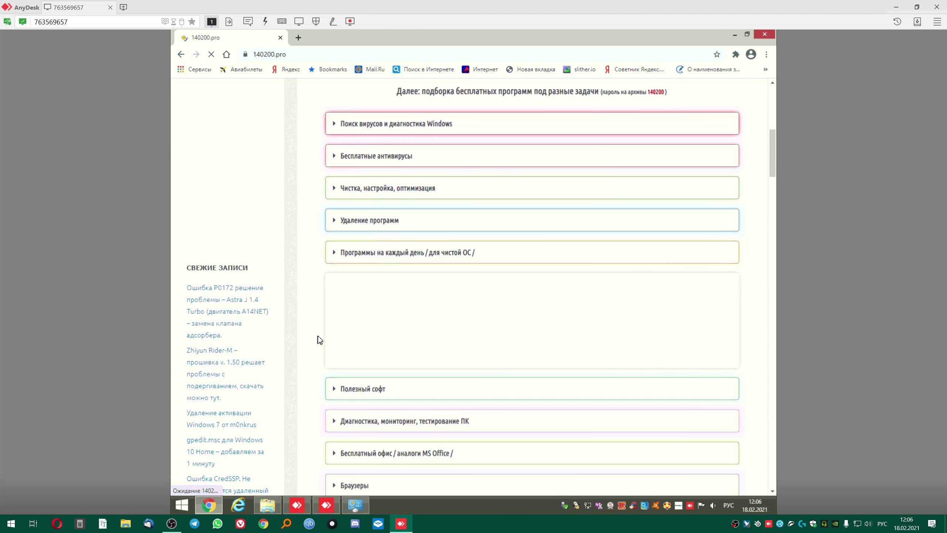
pyautogui.click(358, 221)
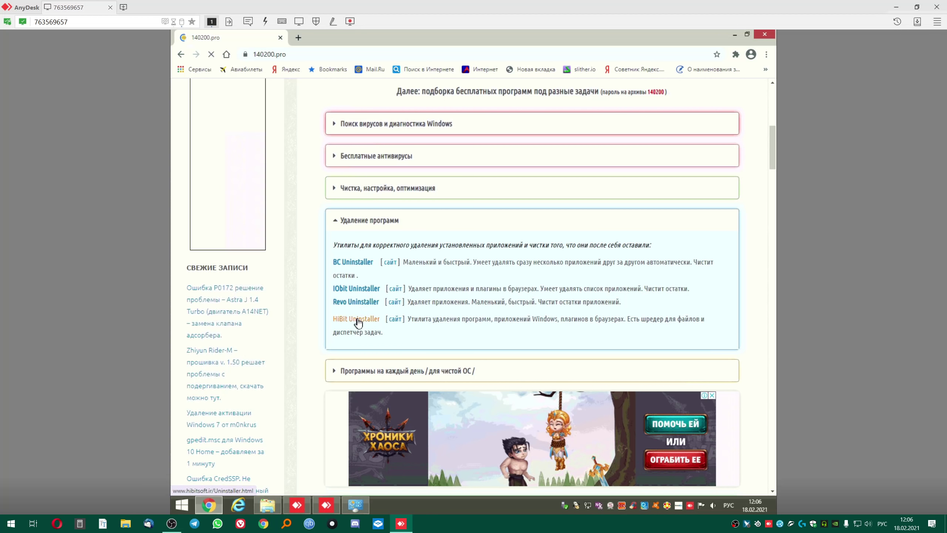
# Open the HiBit Uninstaller page, download its portable version and save HiBitUninstaller-Portable-2.5.95 to the Загрузки folder.
pyautogui.click(396, 320)
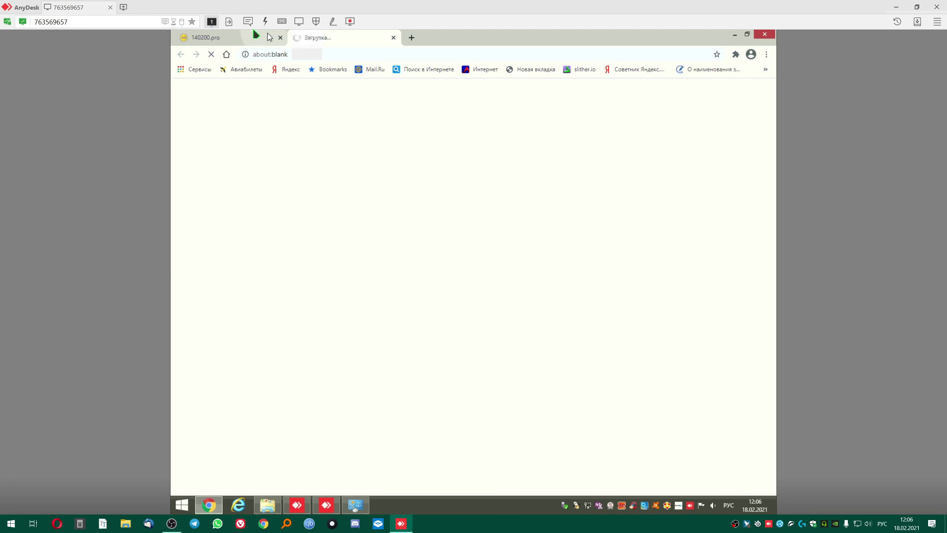
pyautogui.click(242, 37)
pyautogui.click(366, 323)
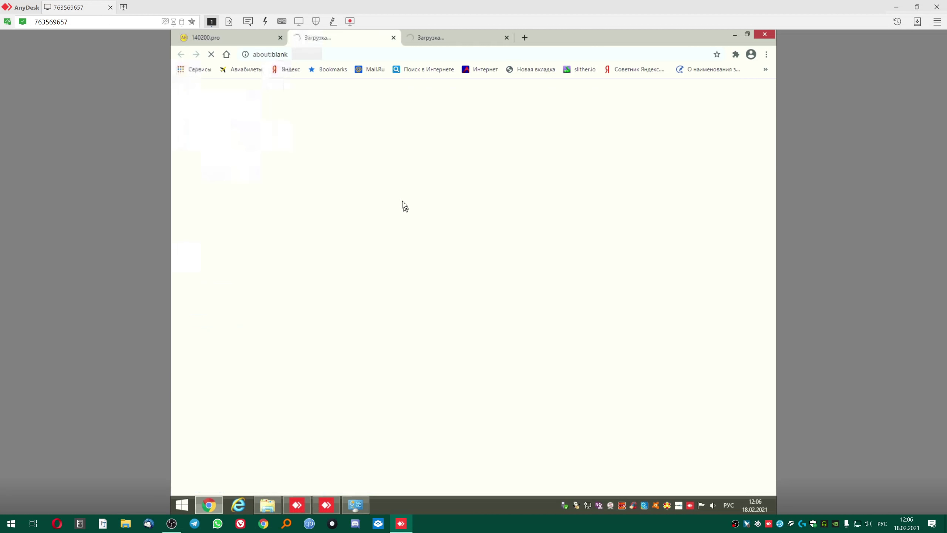
pyautogui.click(453, 35)
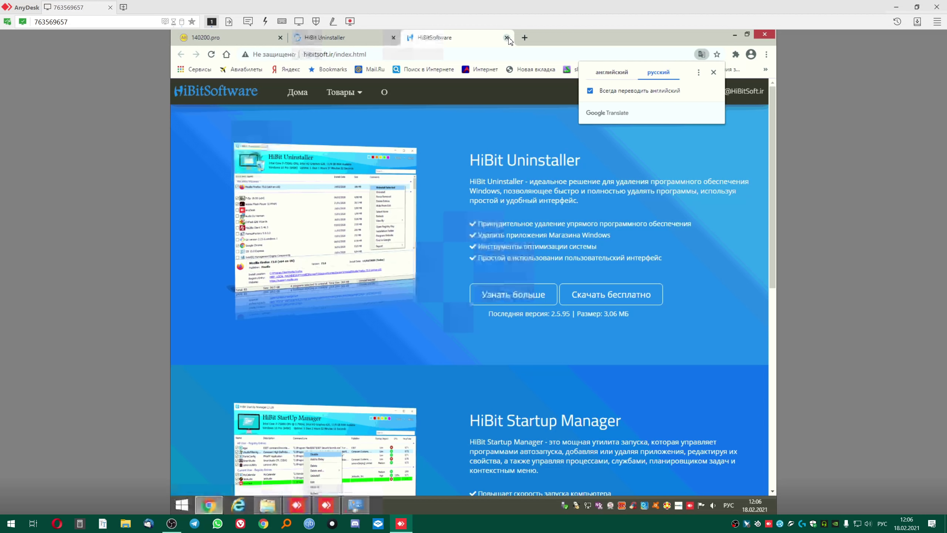
pyautogui.click(507, 37)
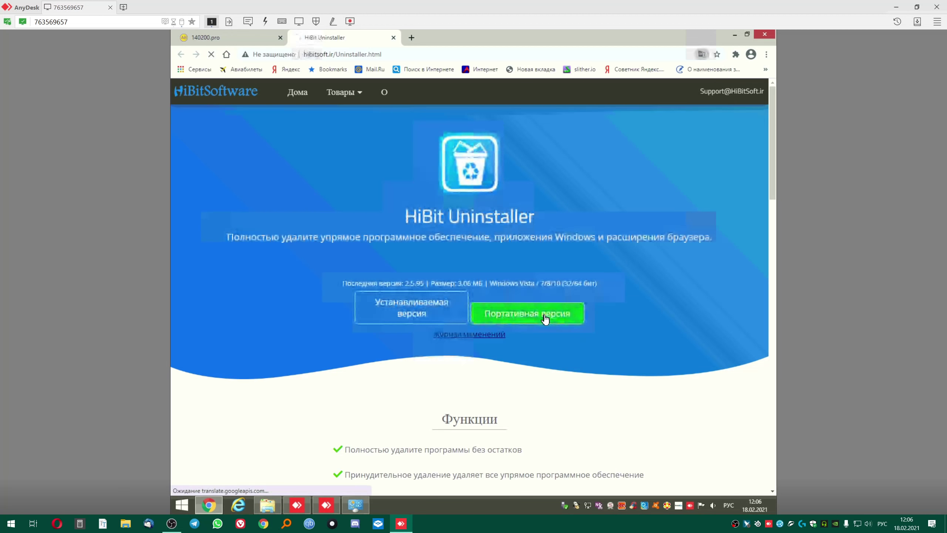
pyautogui.click(544, 319)
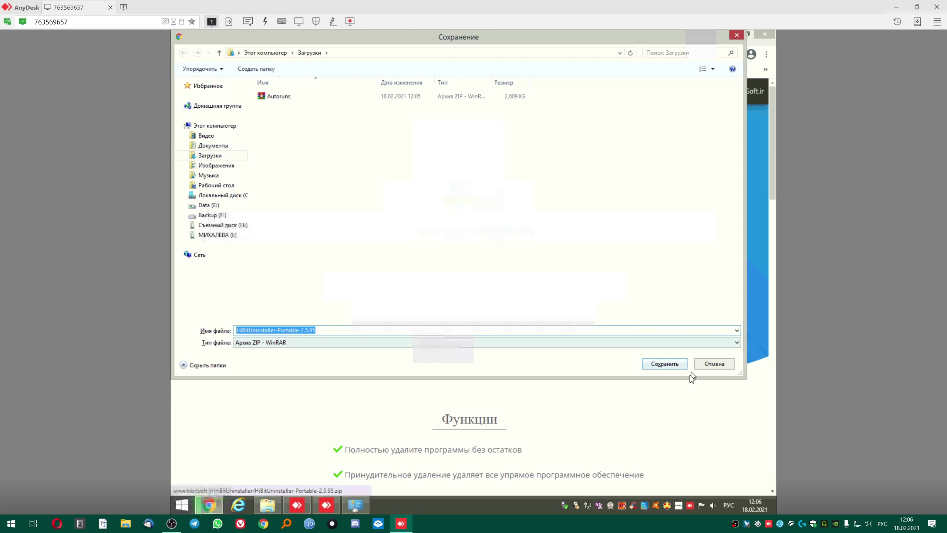
pyautogui.click(665, 364)
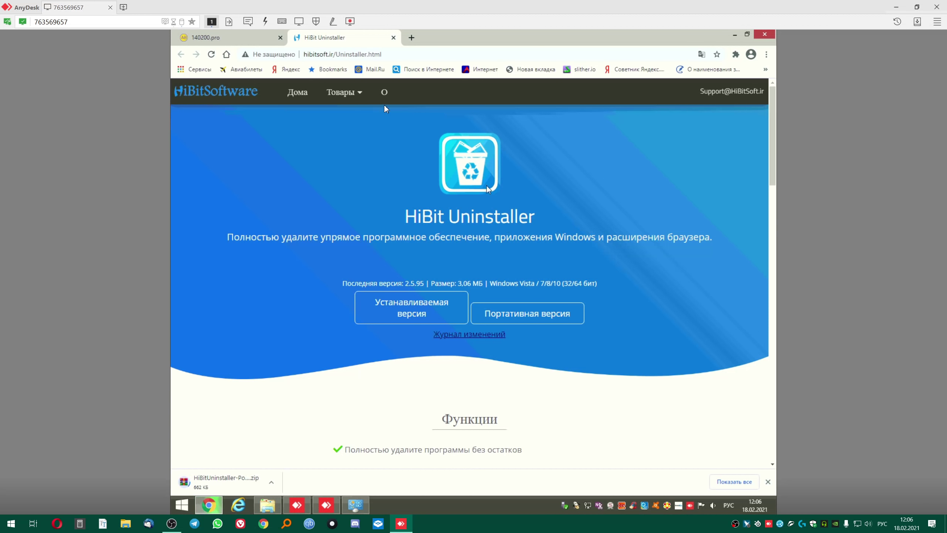
# Set the remote session's display quality to "Максимальное быстродействие".
pyautogui.click(265, 21)
pyautogui.click(282, 21)
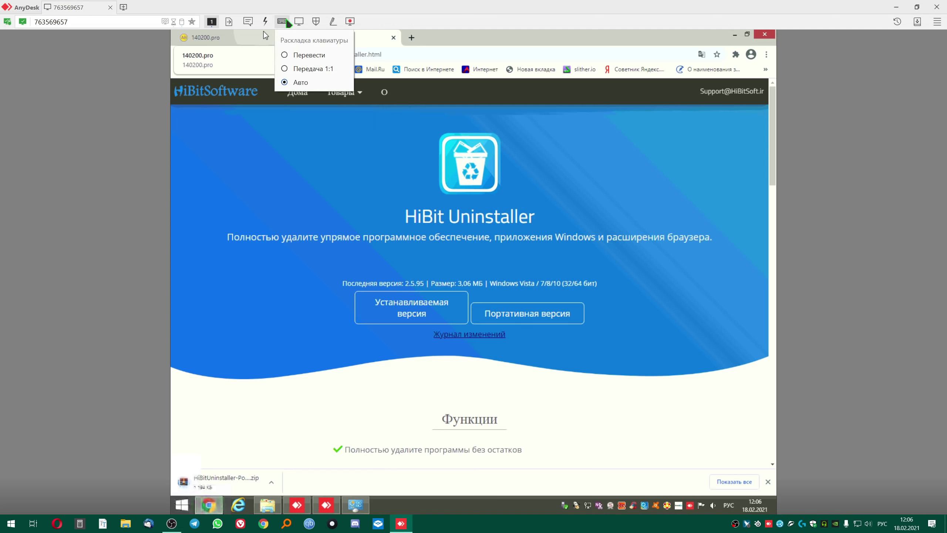
pyautogui.click(299, 21)
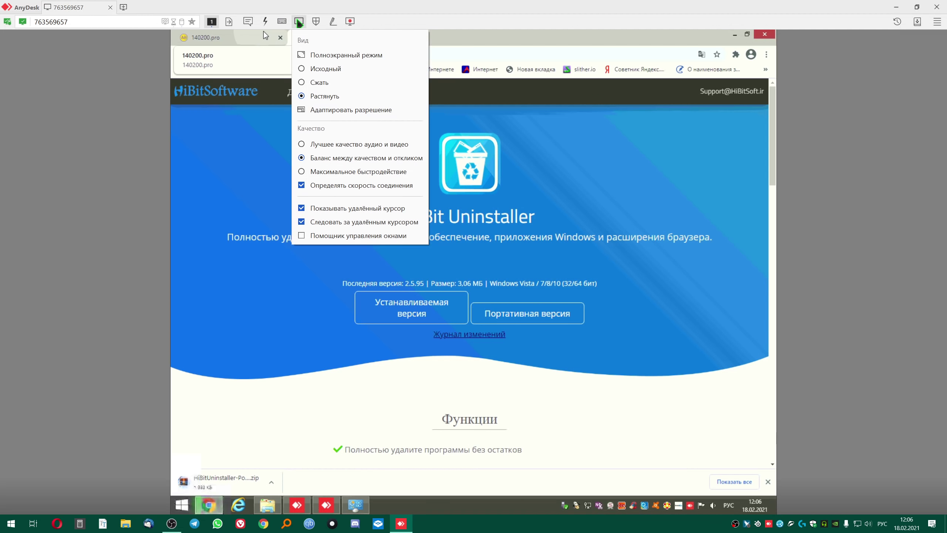
pyautogui.click(335, 172)
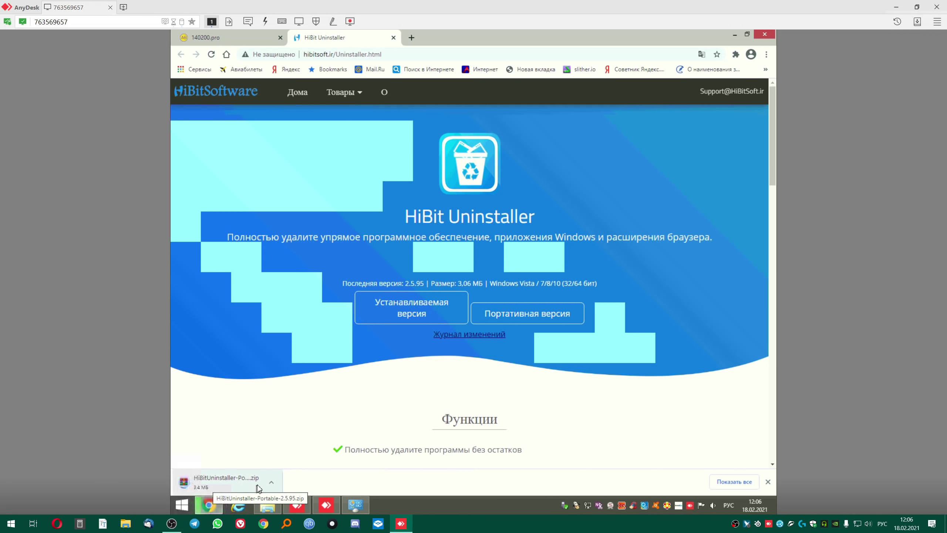
# Show the downloaded HiBit Uninstaller archive in its folder and move the Загрузки window over the browser page.
pyautogui.click(272, 482)
pyautogui.click(304, 452)
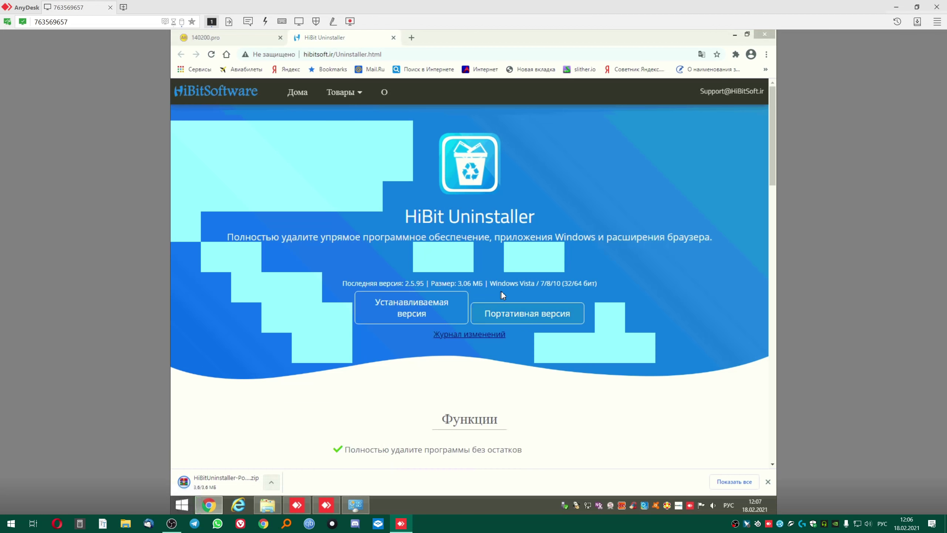
pyautogui.moveTo(589, 92); pyautogui.dragTo(518, 118)
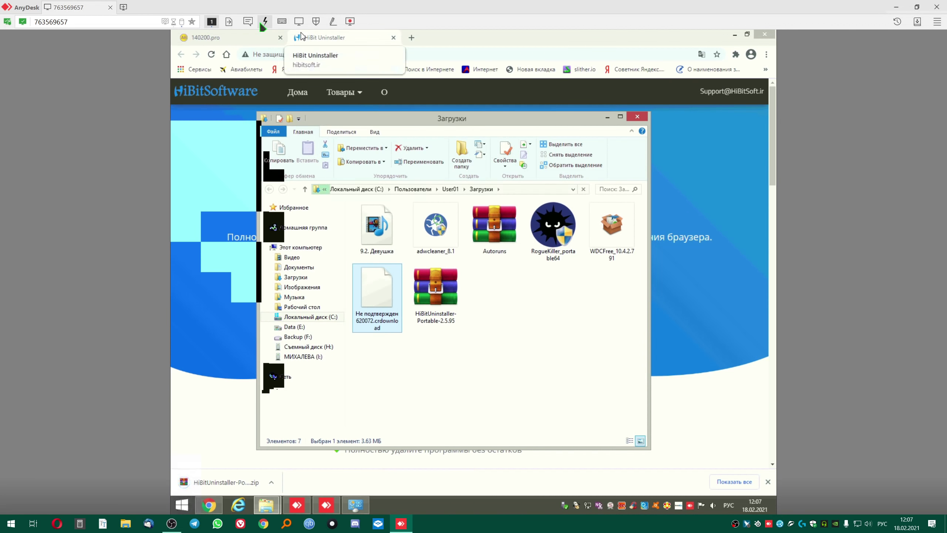
# Set the remote session's display quality to "Баланс между качеством и откликом".
pyautogui.click(300, 21)
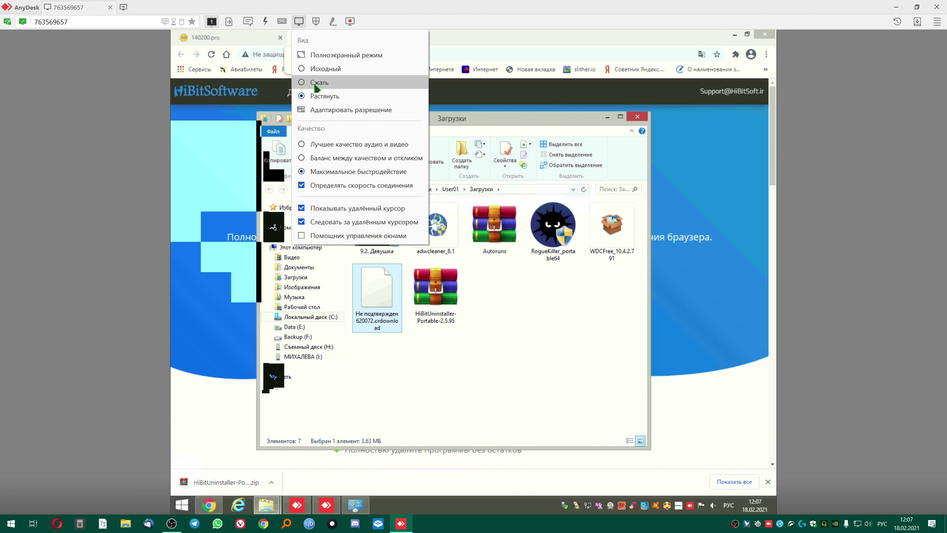
pyautogui.click(321, 158)
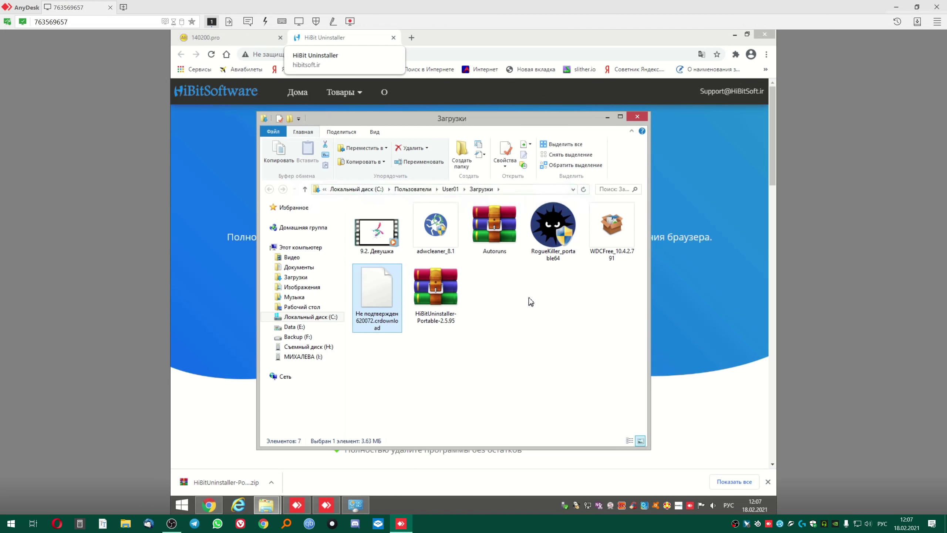
pyautogui.click(532, 319)
# Show file name extensions in the Загрузки folder and extract Autoruns.zip into its own Autoruns folder.
pyautogui.click(375, 133)
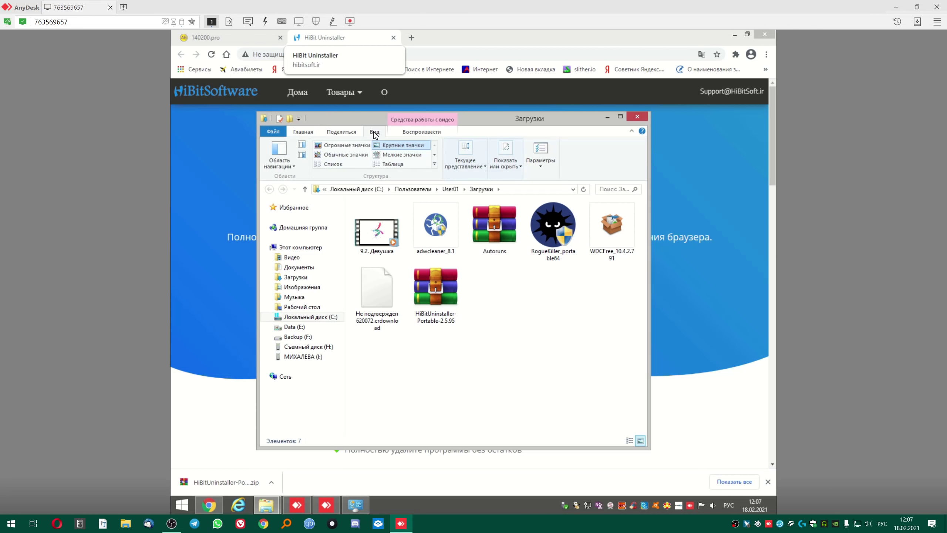
pyautogui.click(506, 160)
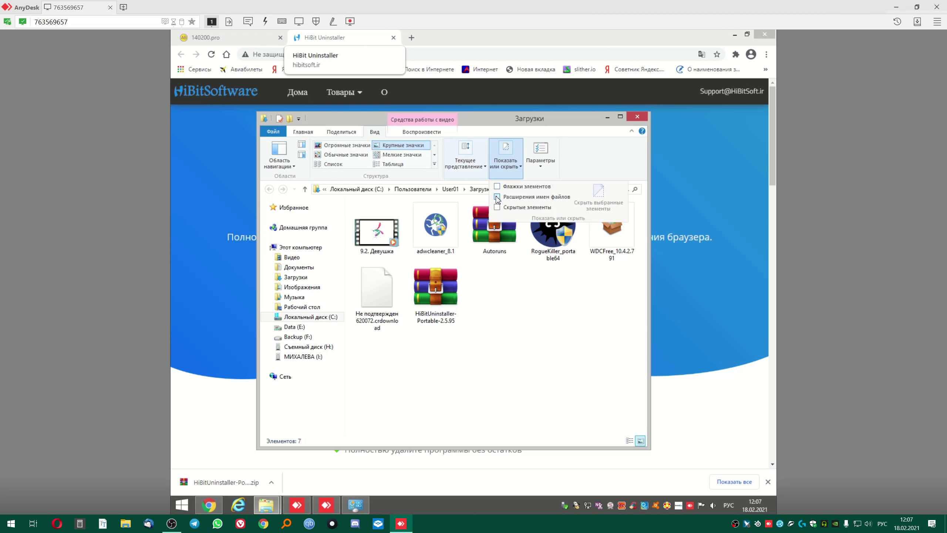
pyautogui.click(497, 197)
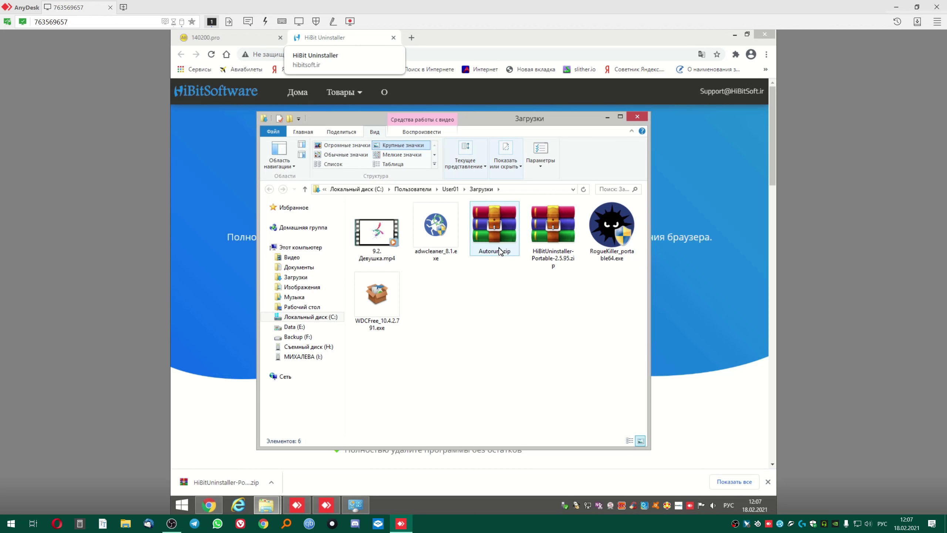
pyautogui.rightClick(498, 221)
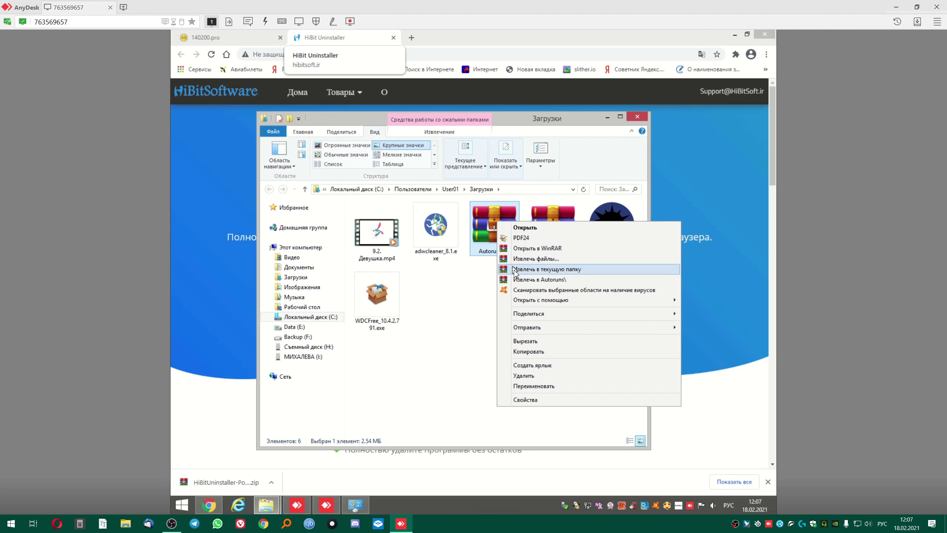
pyautogui.click(517, 280)
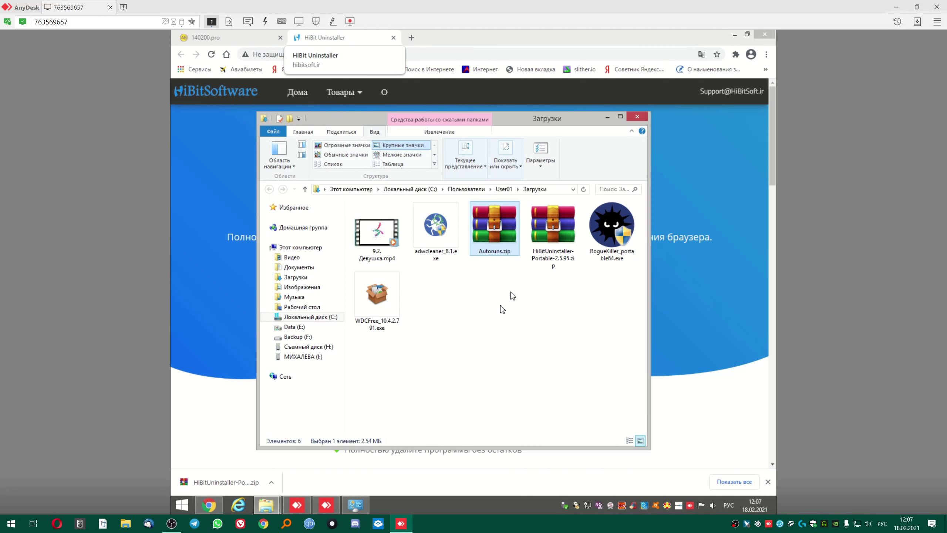
# Return to the 140200.pro page and look through its "Бесплатный офис / аналоги MS Office /" section.
pyautogui.click(216, 41)
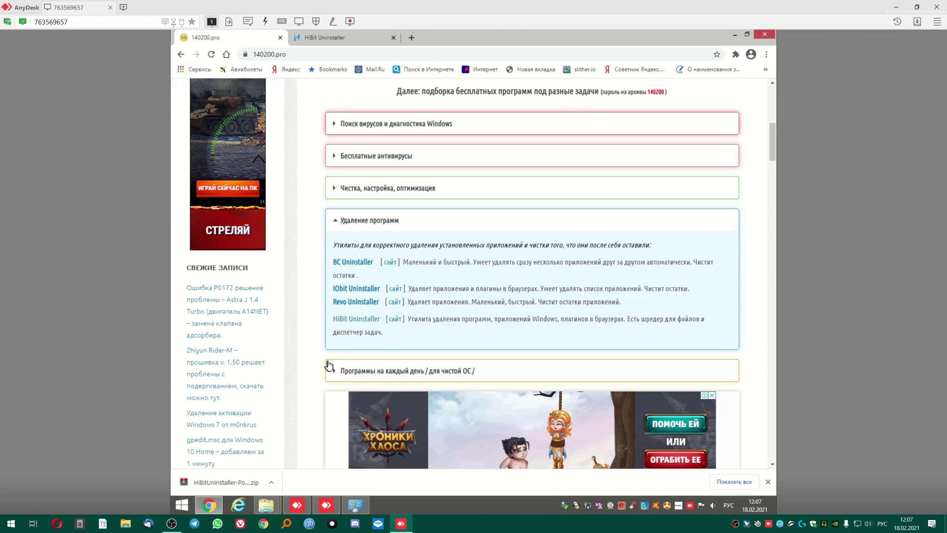
pyautogui.scroll(-10, 302, 334)
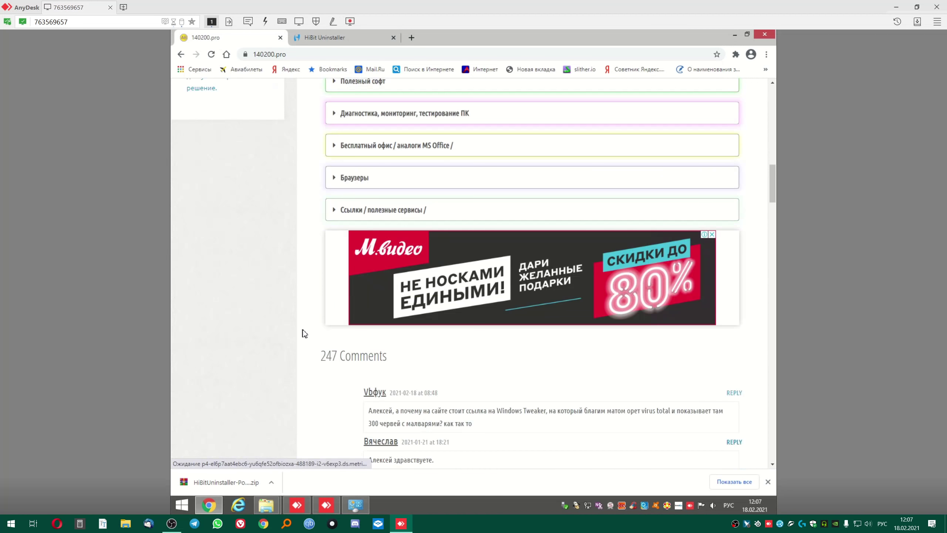
pyautogui.scroll(5, 303, 329)
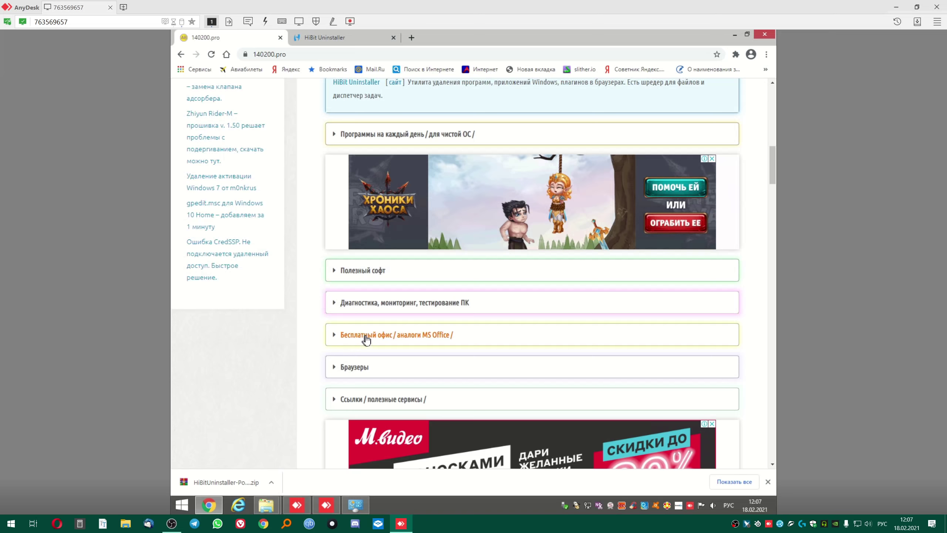
pyautogui.click(367, 340)
pyautogui.scroll(-3, 317, 354)
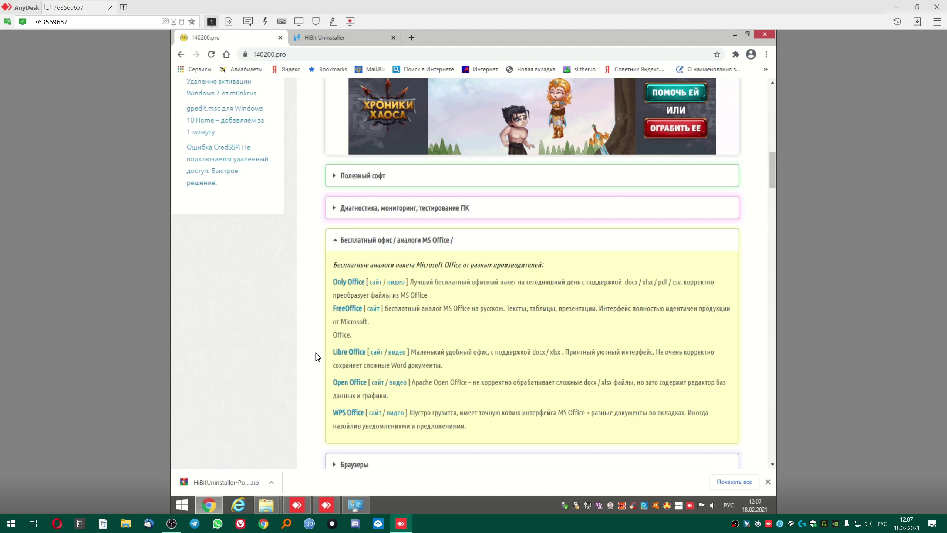
# Expand the "Программы на каждый день / для чистой ОС /" section and find the Office 2007 entry.
pyautogui.scroll(10, 315, 352)
pyautogui.scroll(-1, 312, 331)
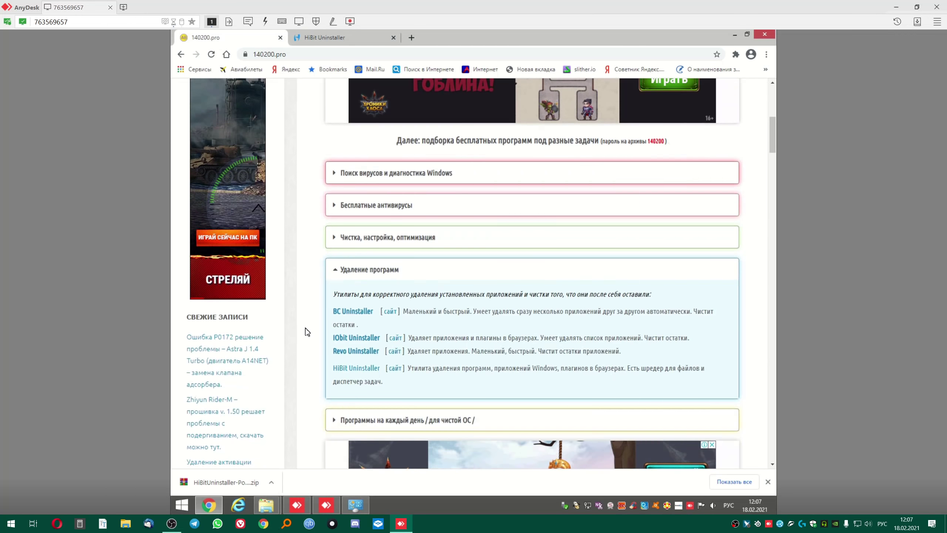
pyautogui.scroll(1, 340, 280)
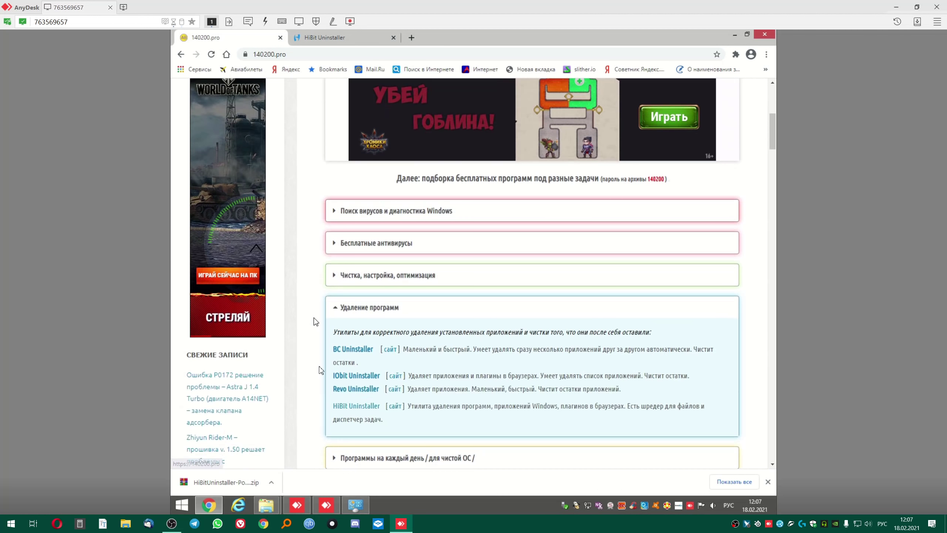
pyautogui.scroll(-4, 346, 298)
pyautogui.click(361, 328)
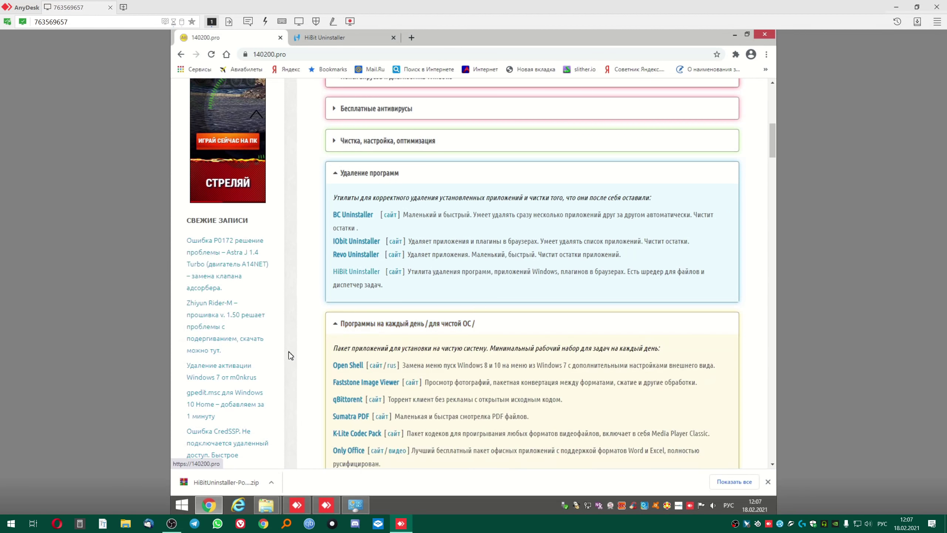
pyautogui.scroll(-2, 290, 353)
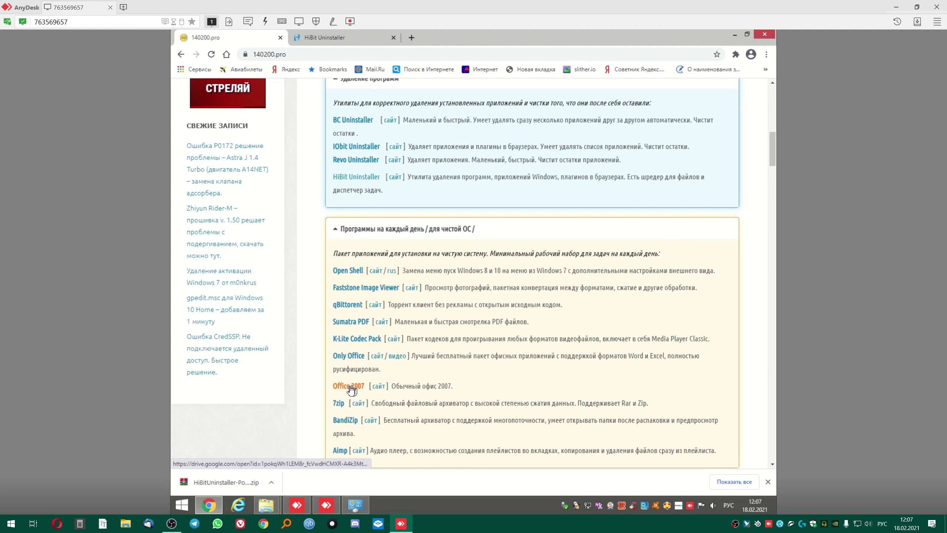
# Download Office 2007 from its Google Drive link without a virus check and save Off2007BE.exe to the Загрузки folder.
pyautogui.click(381, 387)
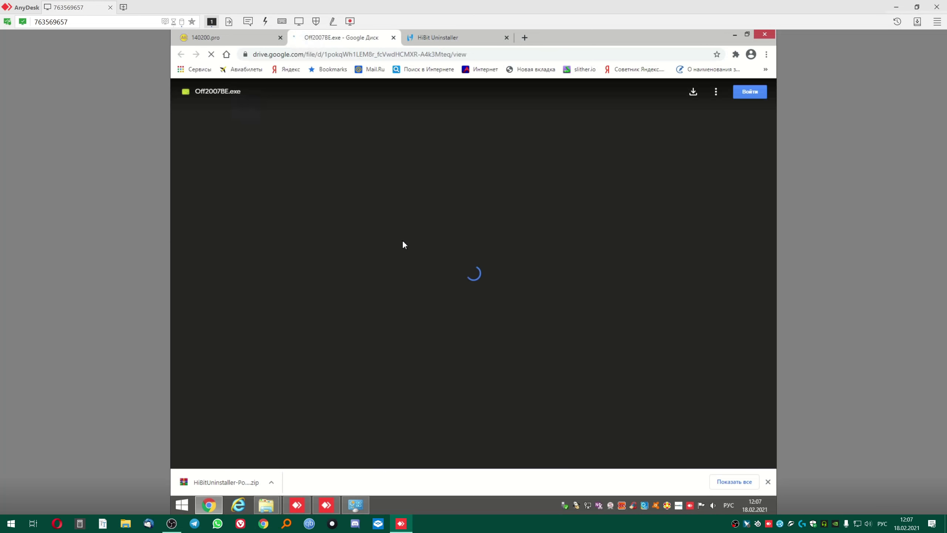
pyautogui.click(483, 276)
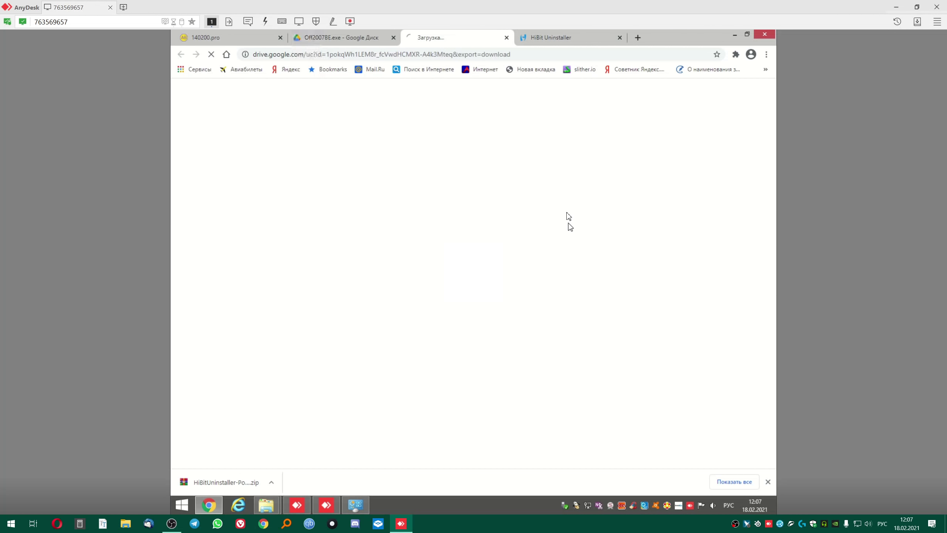
pyautogui.click(402, 171)
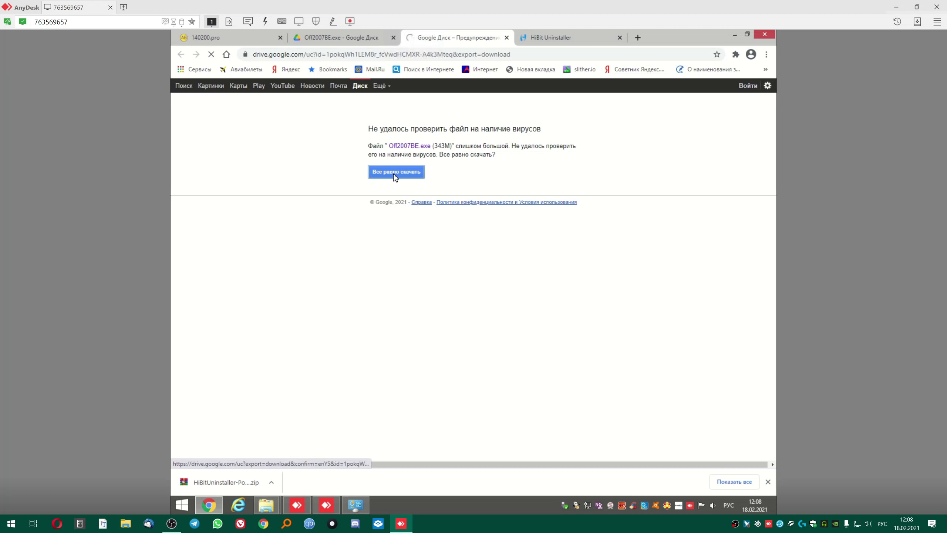
pyautogui.rightClick(634, 506)
pyautogui.click(528, 502)
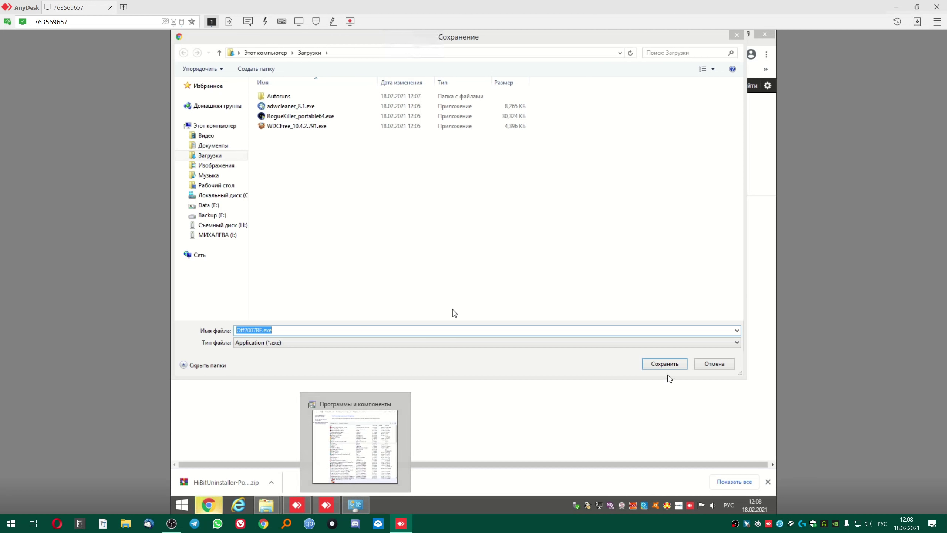
pyautogui.click(662, 364)
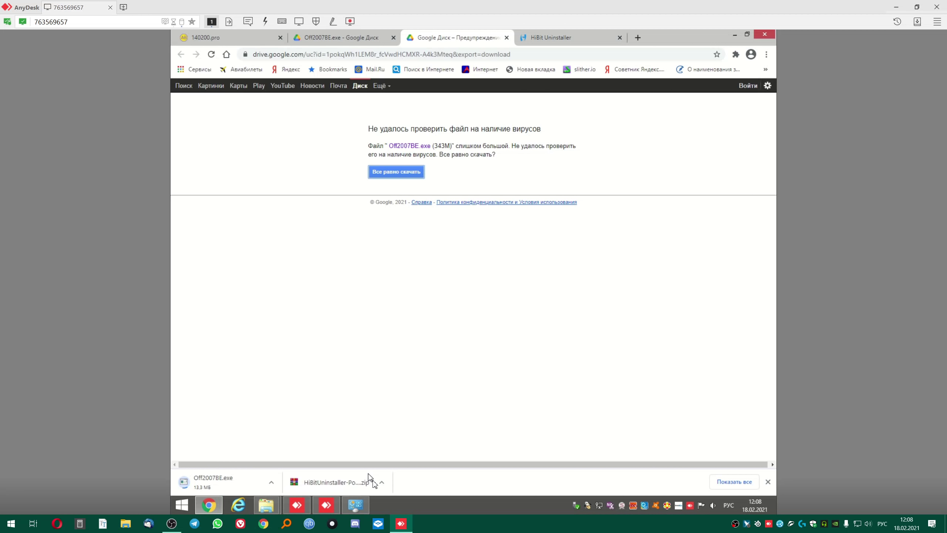
# Show the downloaded HiBit Uninstaller archive in its folder and extract it into its own HiBitUninstaller-Portable-2.5.95 folder.
pyautogui.click(382, 482)
pyautogui.click(420, 447)
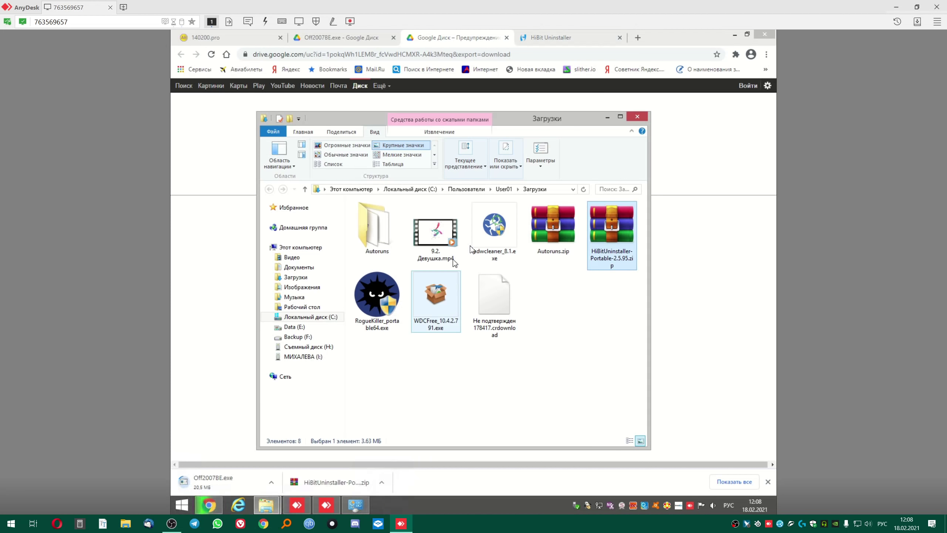
pyautogui.rightClick(613, 229)
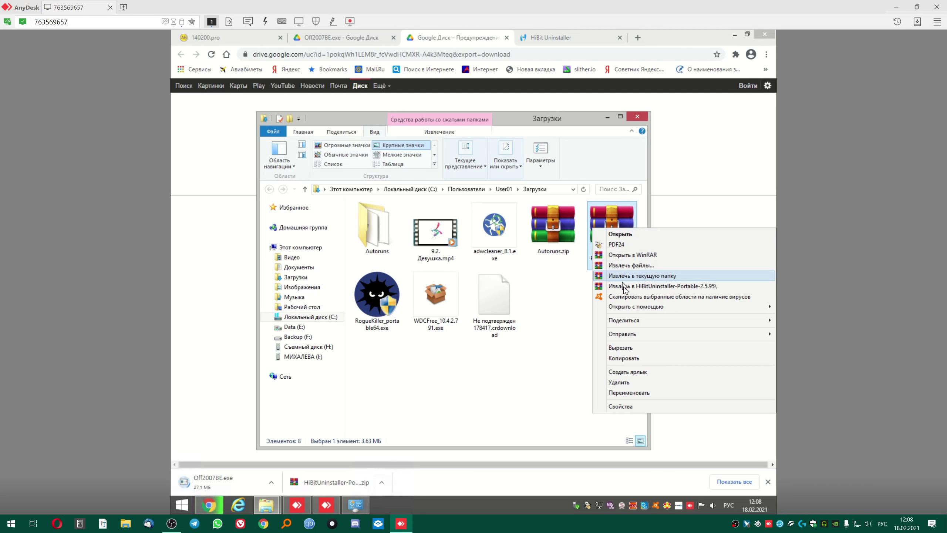
pyautogui.click(620, 286)
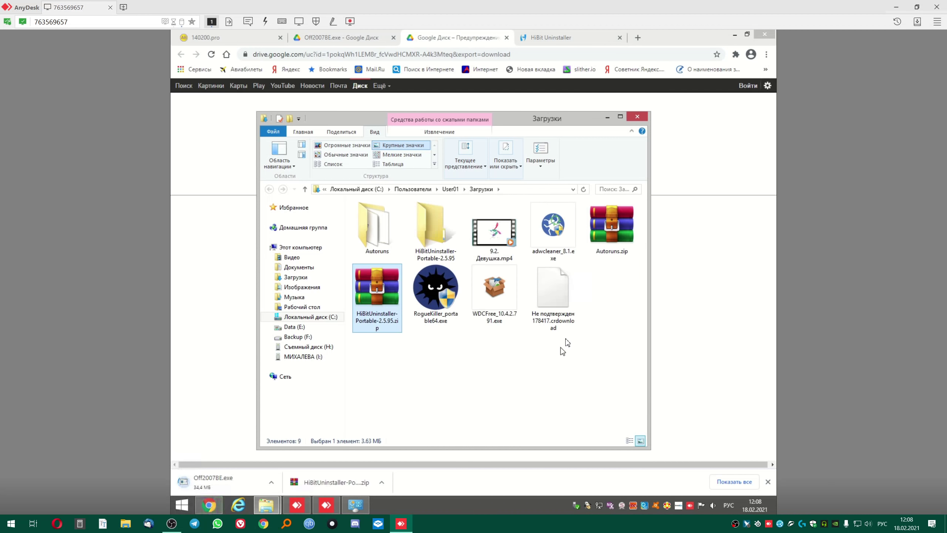
# Switch the Загрузки folder to table view with a wider name column and open the HiBitUninstaller-Portable-2.5.95 folder.
pyautogui.click(398, 164)
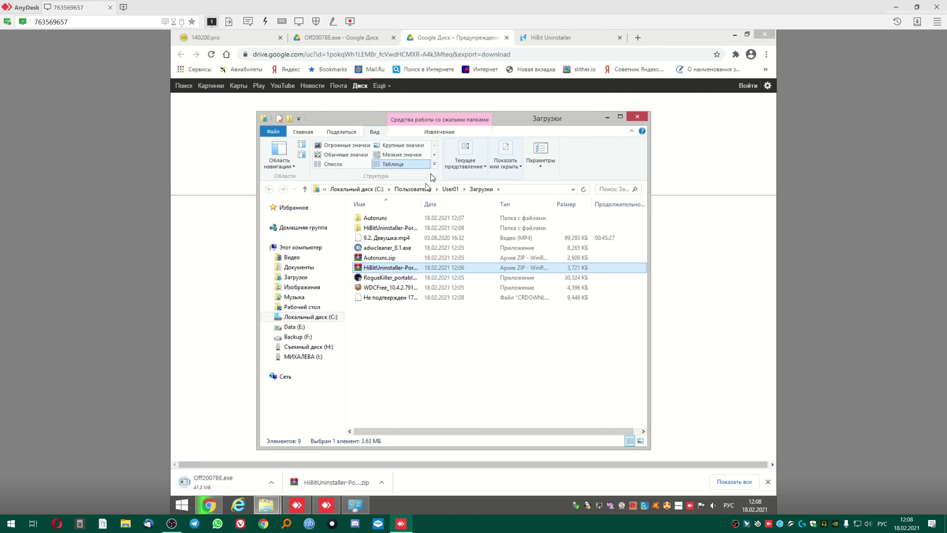
pyautogui.moveTo(424, 204); pyautogui.dragTo(474, 204)
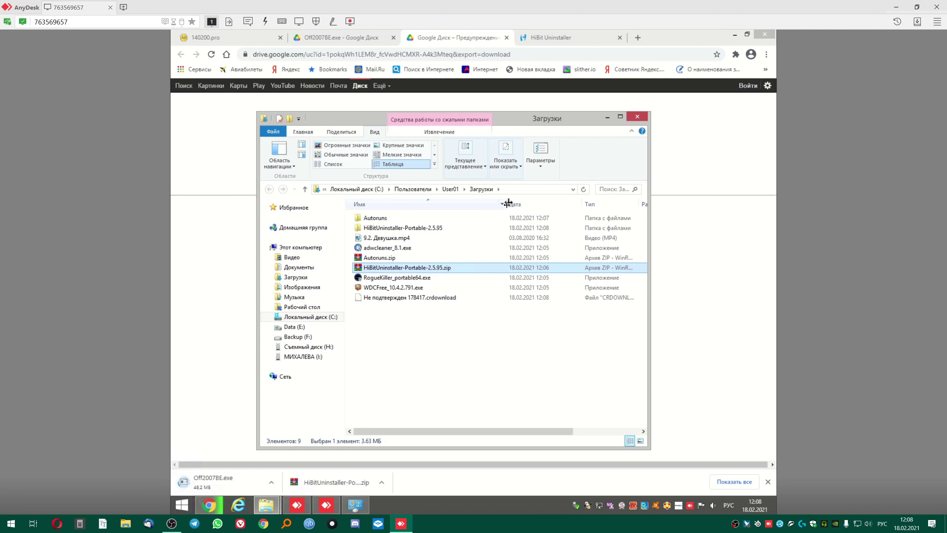
pyautogui.doubleClick(422, 228)
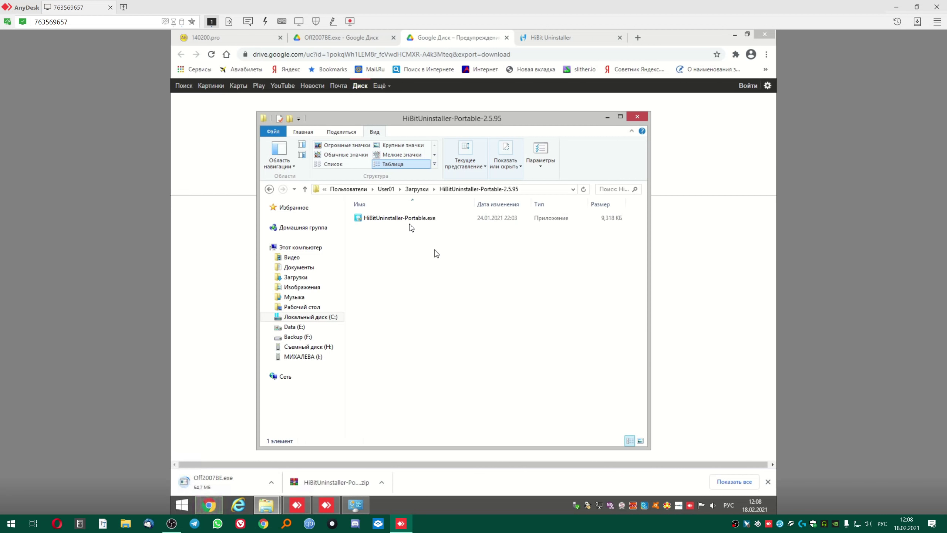
# Run HiBitUninstaller-Portable.exe as administrator and move its window slightly higher on the desktop.
pyautogui.rightClick(401, 209)
pyautogui.rightClick(381, 221)
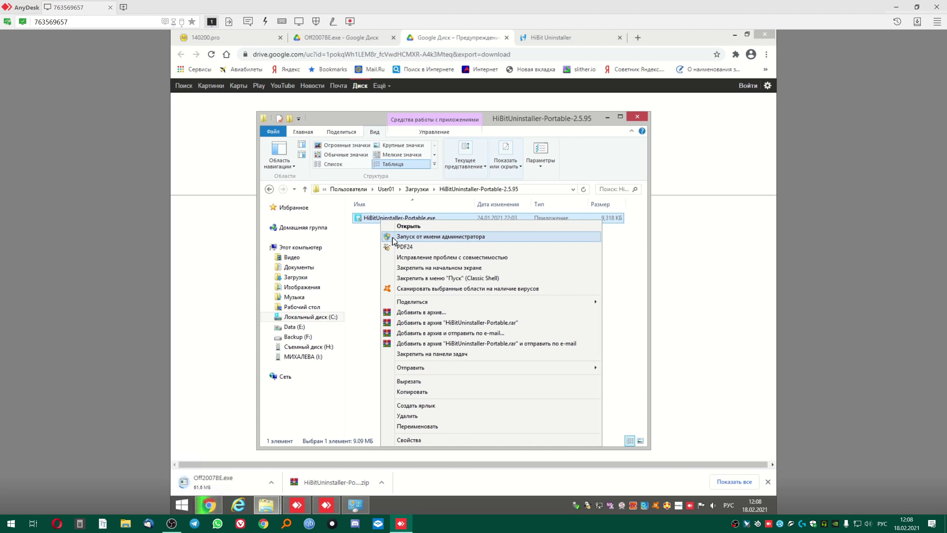
pyautogui.click(395, 237)
pyautogui.click(492, 342)
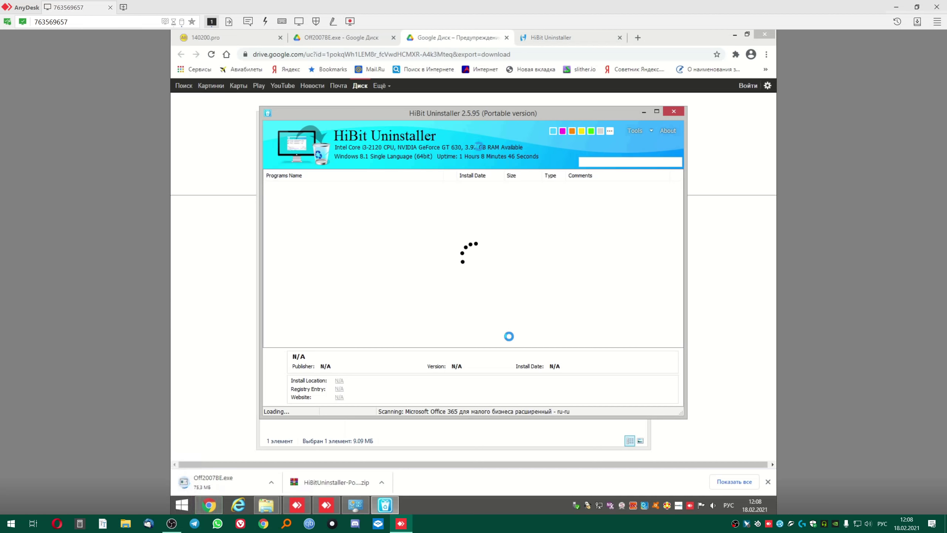
pyautogui.moveTo(481, 113); pyautogui.dragTo(503, 92)
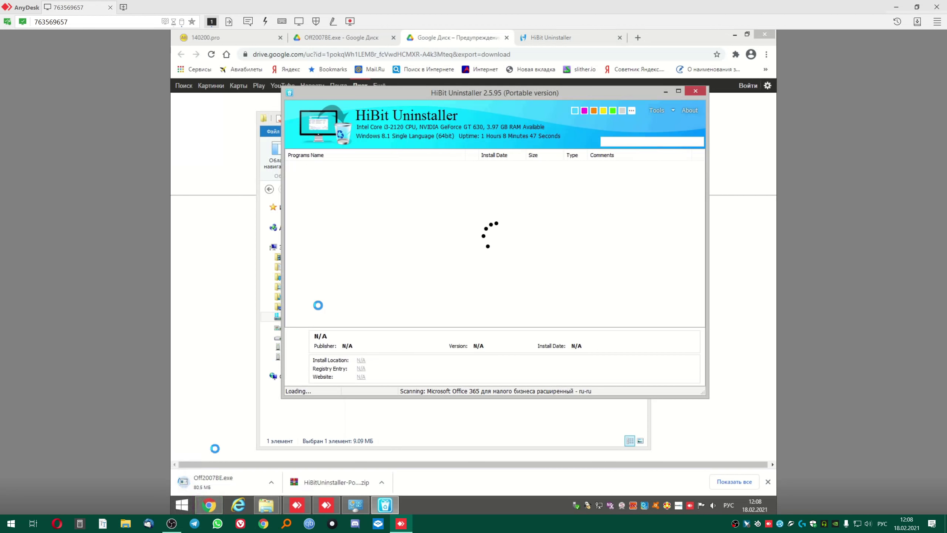
# Open "Программы и компоненты" from the remote PC's control panel and bring up the component selection of Avast Free Antivirus.
pyautogui.click(182, 505)
pyautogui.moveTo(321, 400)
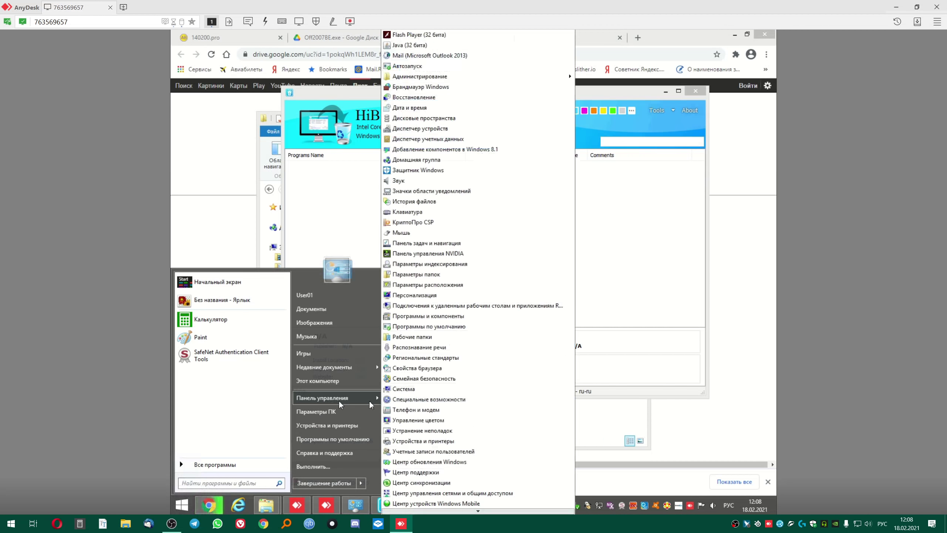
pyautogui.click(436, 317)
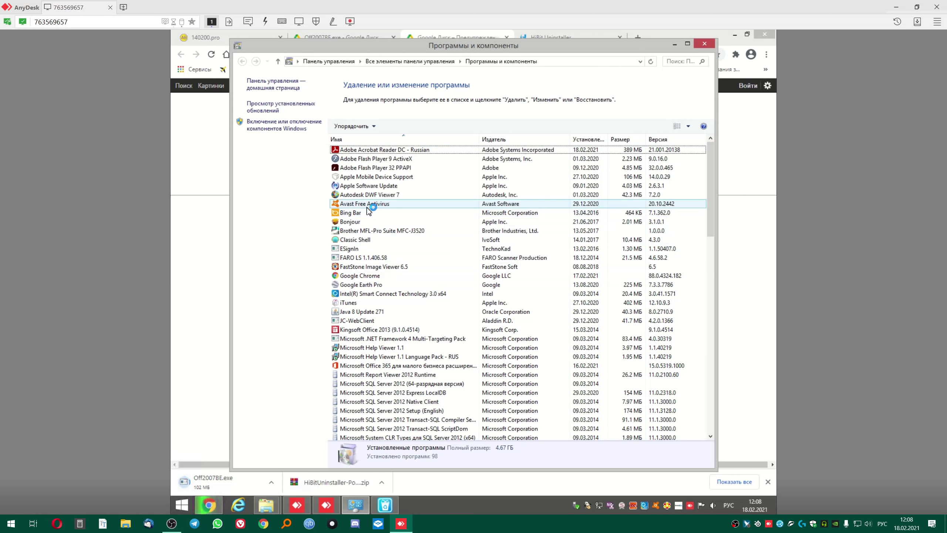
pyautogui.click(369, 213)
pyautogui.click(380, 205)
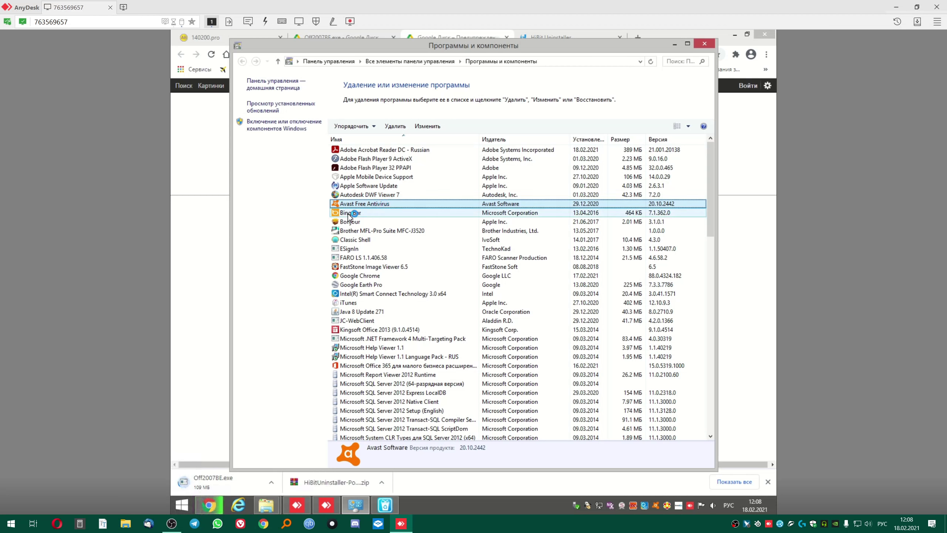
pyautogui.rightClick(365, 206)
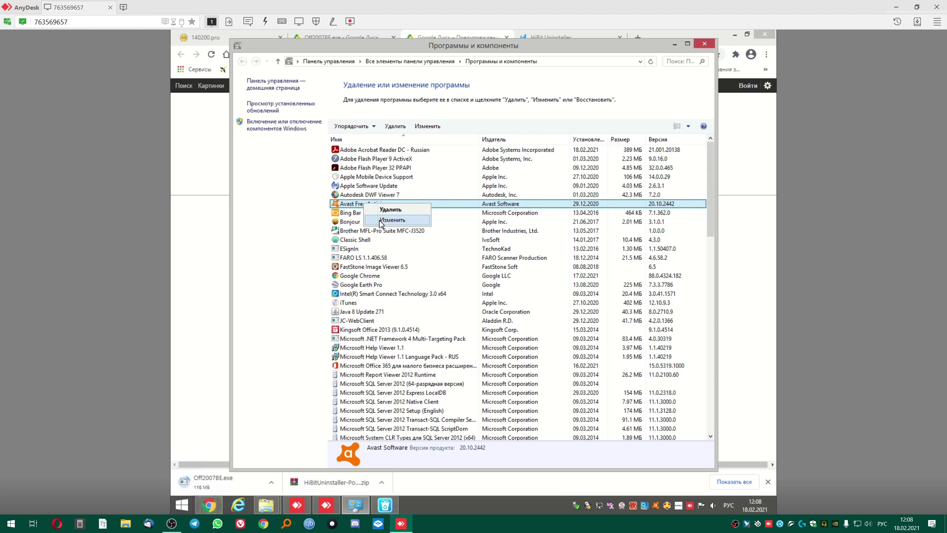
pyautogui.click(390, 210)
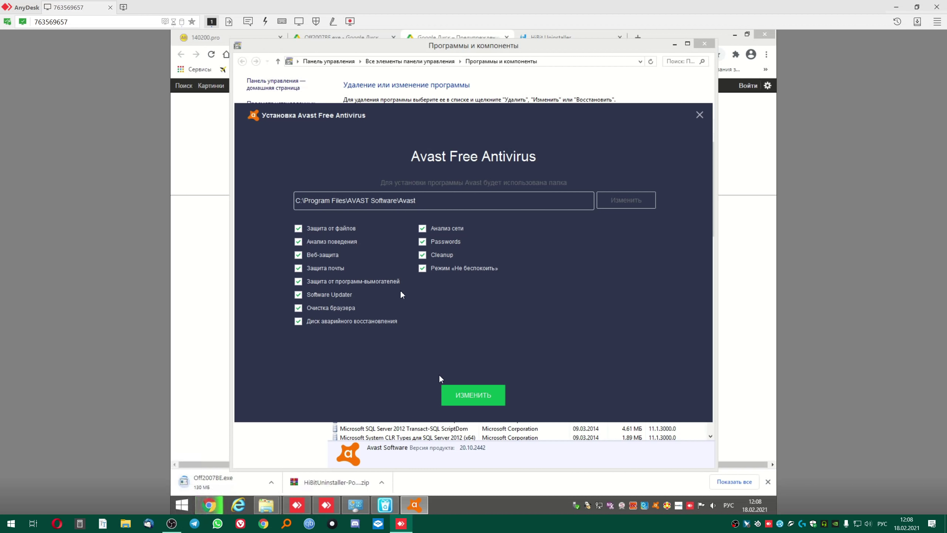
# Deselect all Avast Free Antivirus components except "Защита от файлов", "Анализ поведения" and "Веб-защита".
pyautogui.click(422, 268)
pyautogui.click(422, 254)
pyautogui.click(423, 241)
pyautogui.click(422, 228)
pyautogui.click(297, 321)
pyautogui.click(298, 308)
pyautogui.click(298, 294)
pyautogui.click(298, 281)
pyautogui.click(298, 268)
pyautogui.click(299, 270)
# Apply and authorize the Avast component change, choosing to restart the computer later, and close "Программы и компоненты".
pyautogui.click(485, 396)
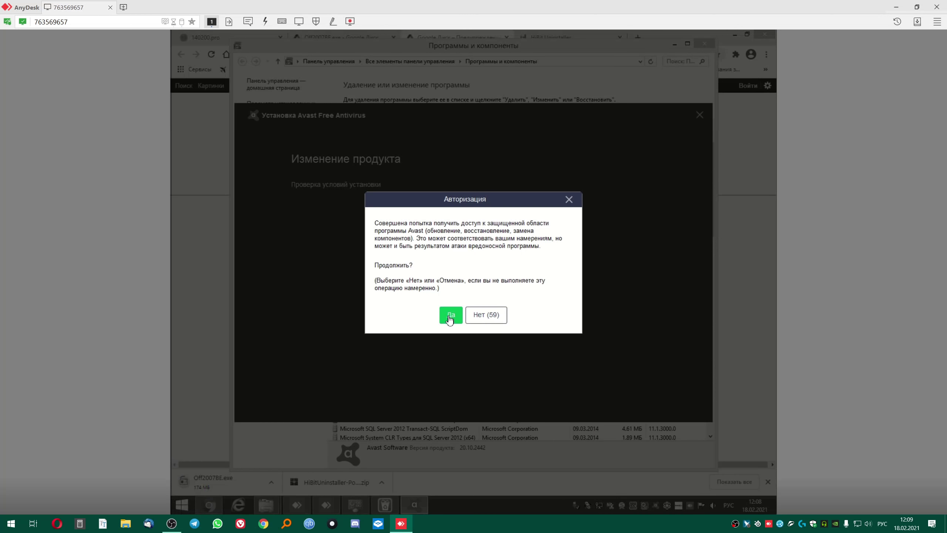
pyautogui.click(450, 314)
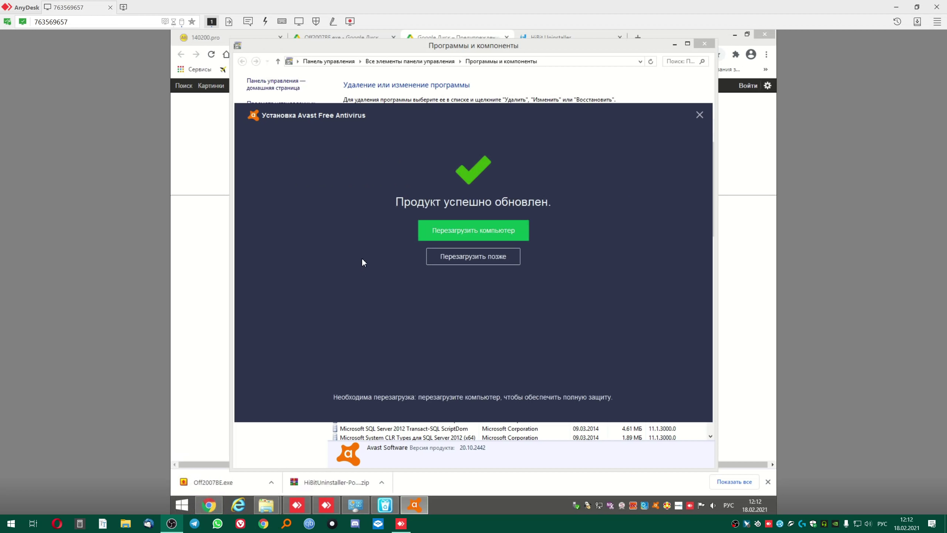
pyautogui.click(459, 258)
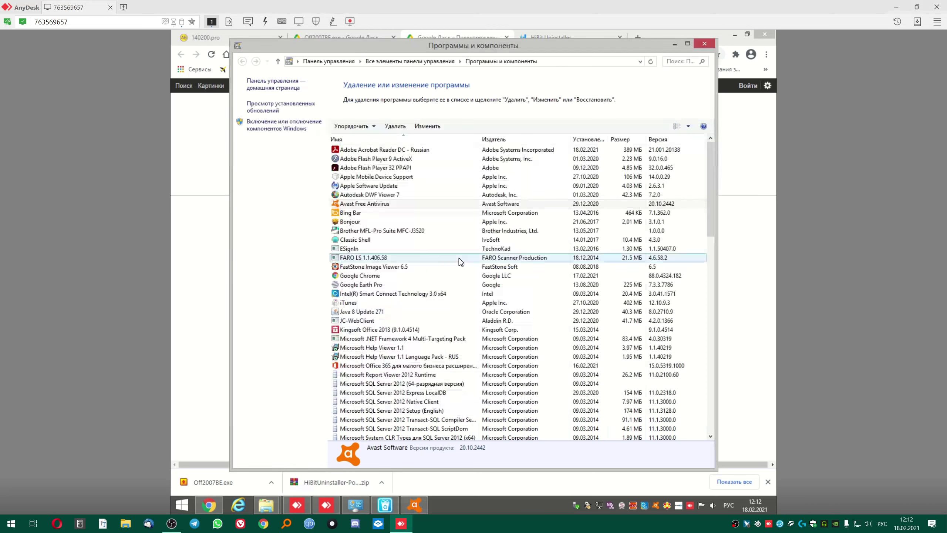
pyautogui.scroll(-6, 414, 302)
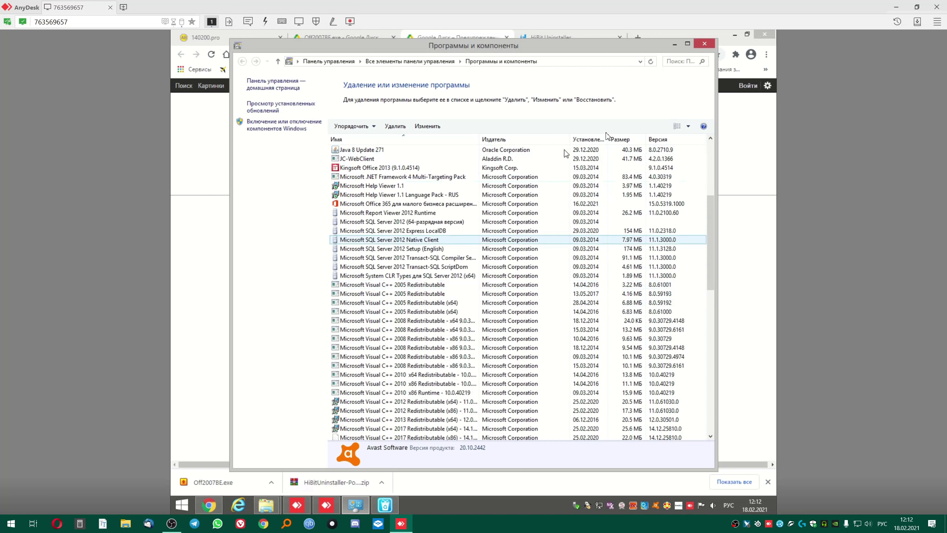
pyautogui.click(704, 44)
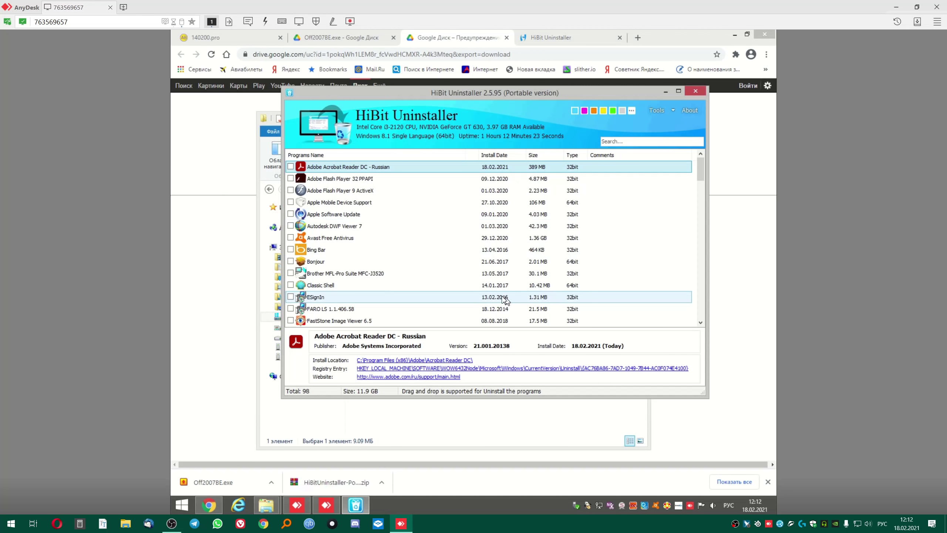
# Move the HiBit Uninstaller window higher, enlarge it downward, and mark Bing Bar for uninstalling.
pyautogui.moveTo(439, 93); pyautogui.dragTo(447, 61)
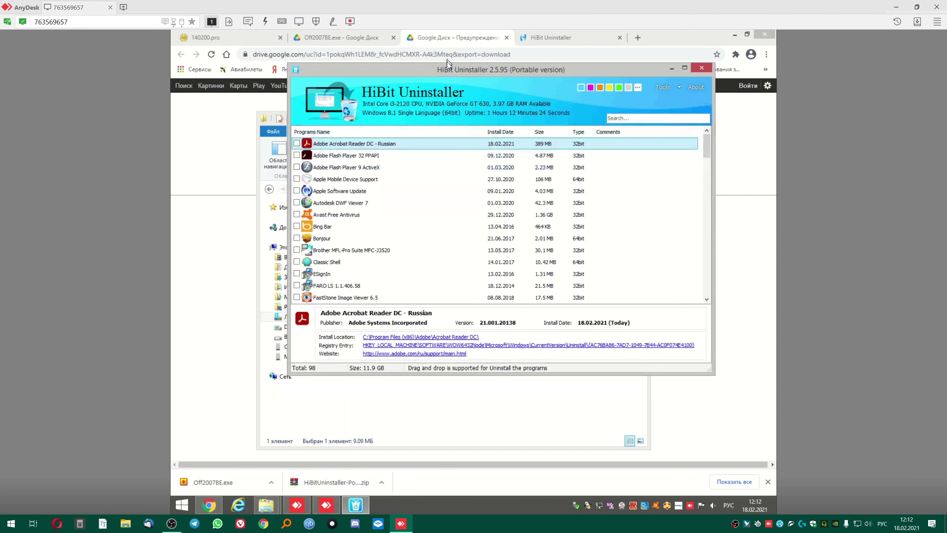
pyautogui.moveTo(714, 365); pyautogui.dragTo(720, 461)
pyautogui.click(299, 217)
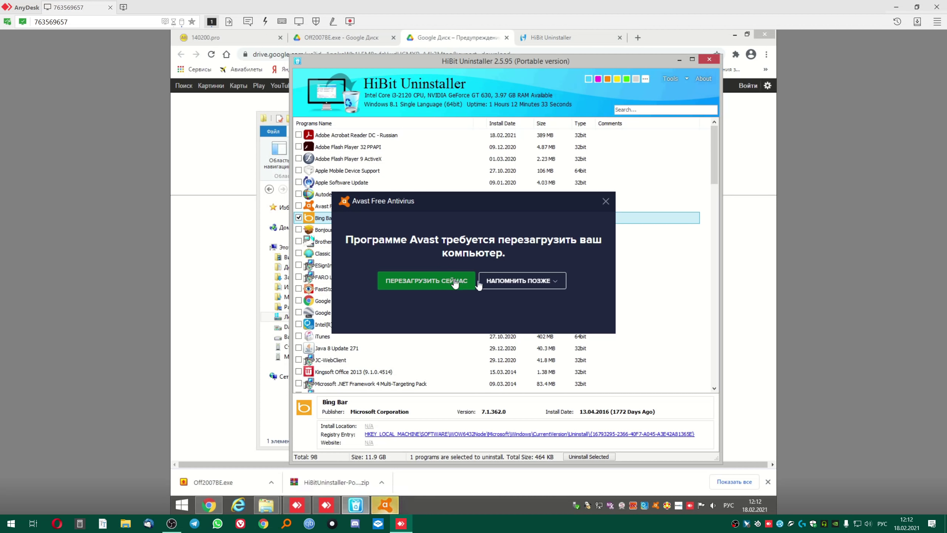
# Postpone Avast's restart reminder to "В следующем веке" and mark "Microsoft Office 365 для малого бизнеса расширенный - ru-ru" for uninstalling.
pyautogui.click(526, 281)
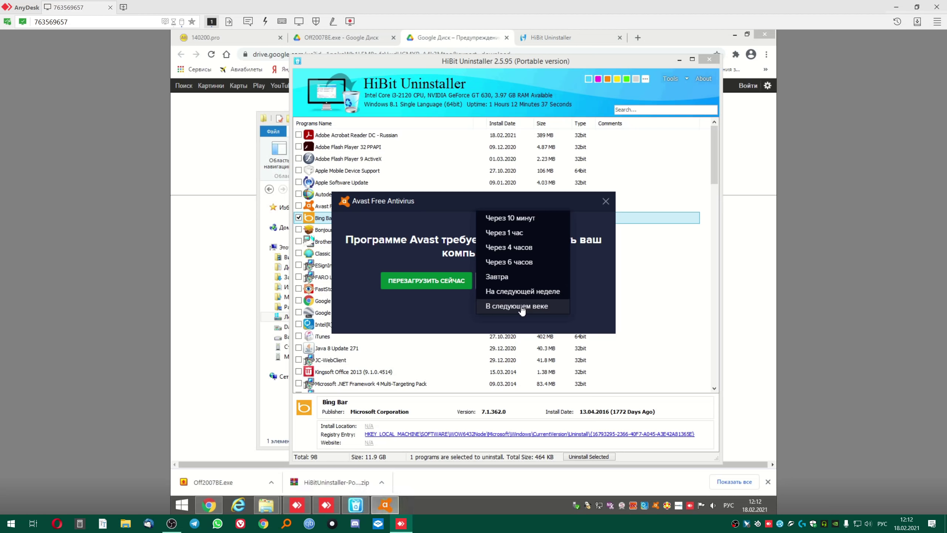
pyautogui.click(522, 307)
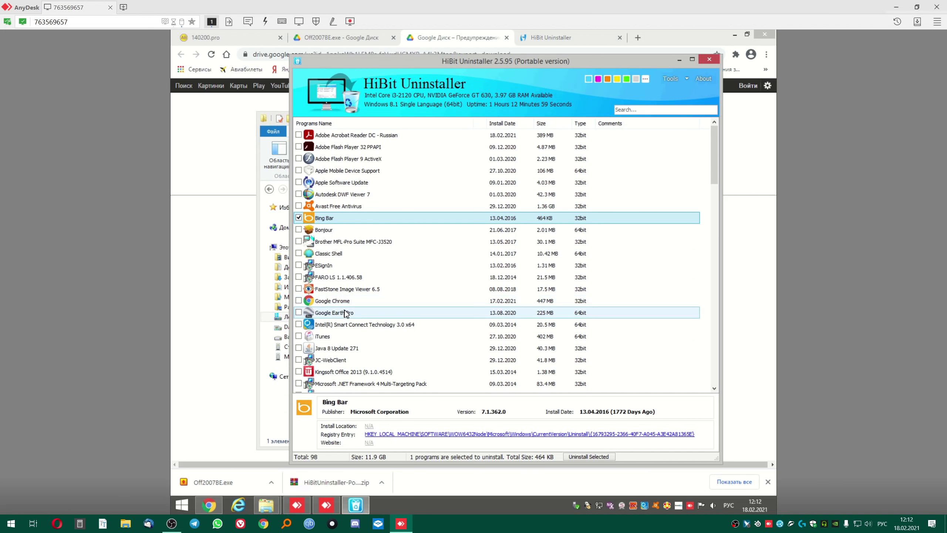
pyautogui.scroll(-2, 357, 313)
pyautogui.scroll(-2, 357, 316)
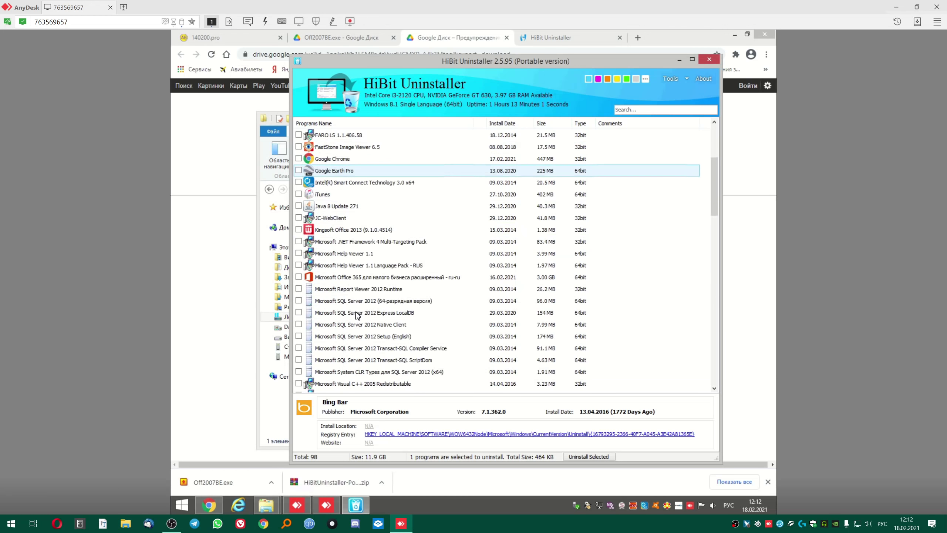
pyautogui.click(299, 277)
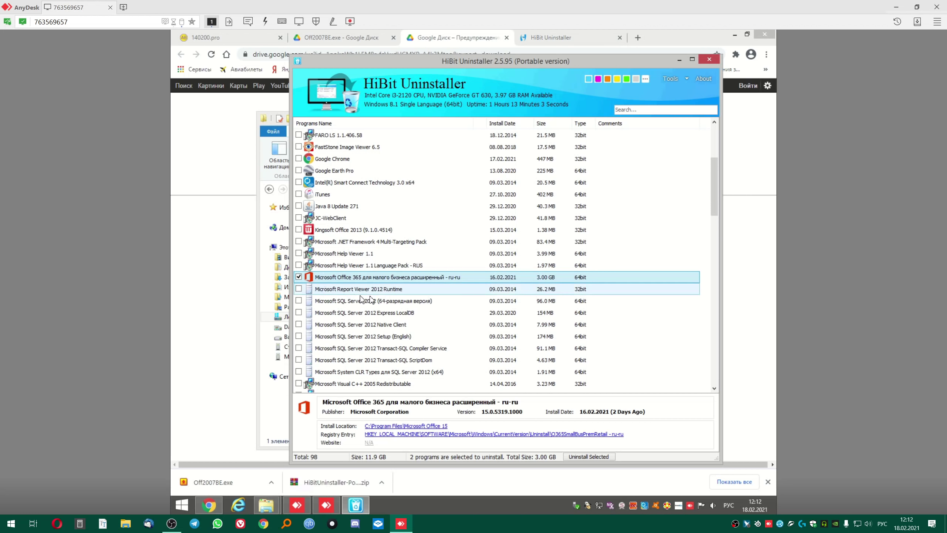
# Mark "Менеджер браузеров" and "Обновление драйверов Центра устройств Windows Mobile" for uninstalling in the program list.
pyautogui.scroll(-8, 389, 311)
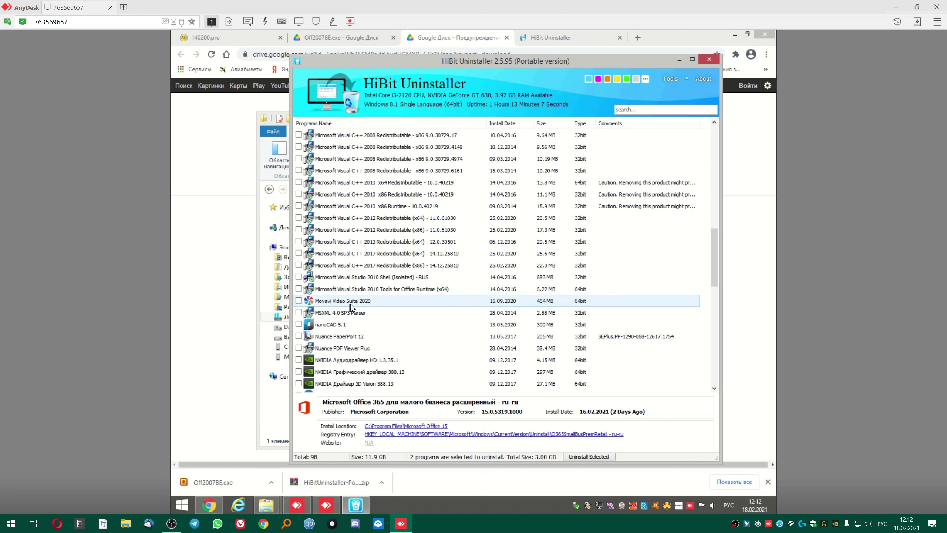
pyautogui.scroll(-1, 343, 308)
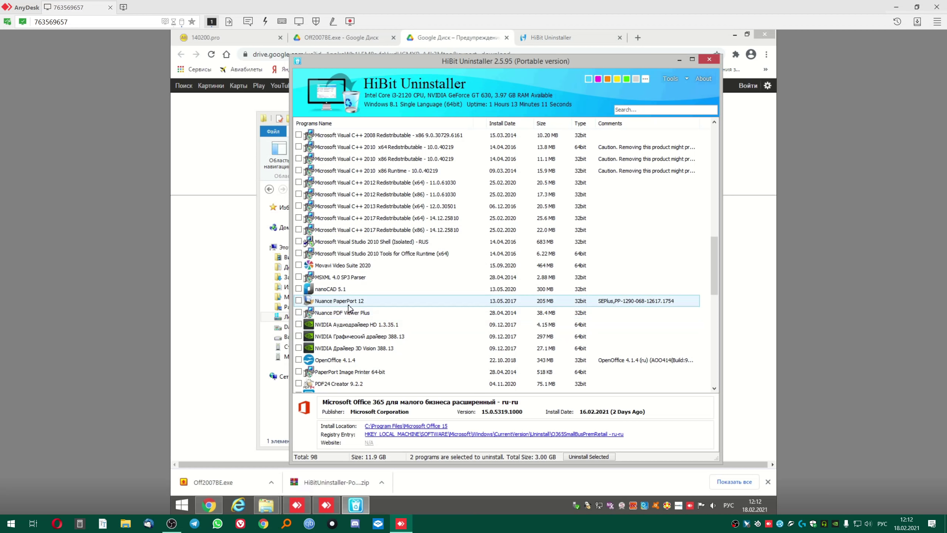
pyautogui.scroll(-1, 351, 304)
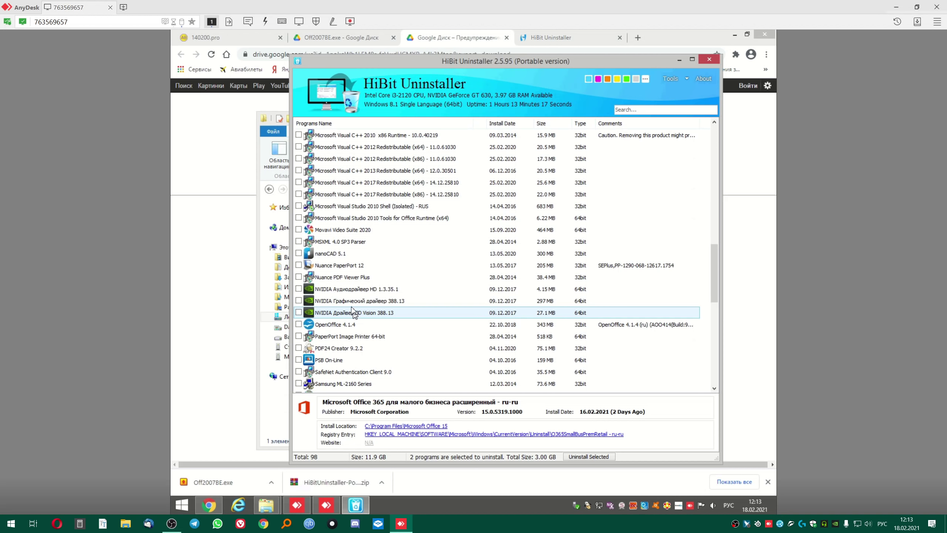
pyautogui.scroll(-1, 349, 308)
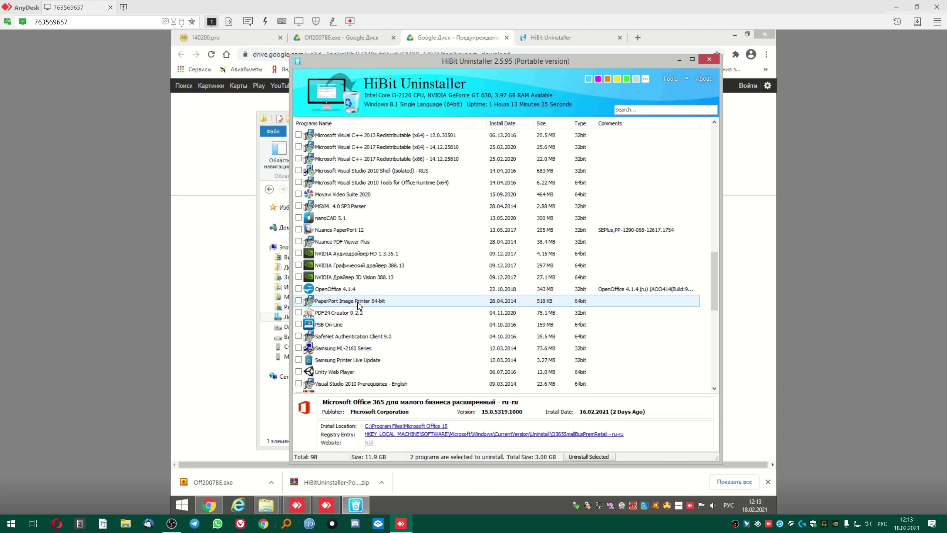
pyautogui.scroll(-1, 359, 305)
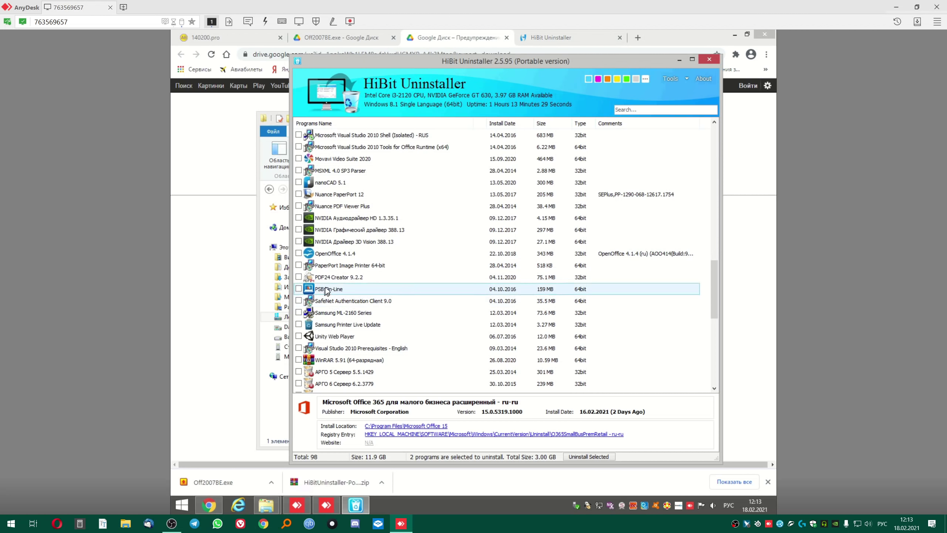
pyautogui.scroll(-1, 351, 295)
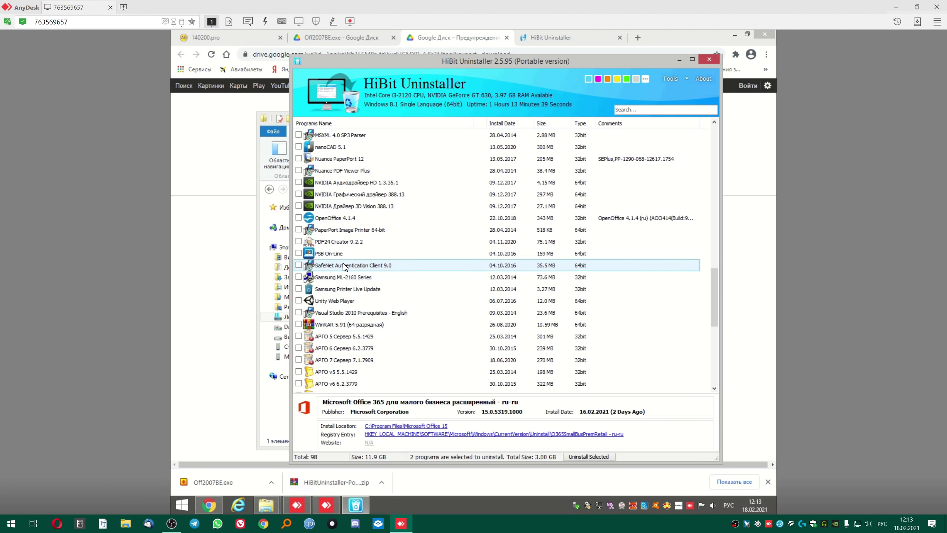
pyautogui.scroll(-1, 343, 264)
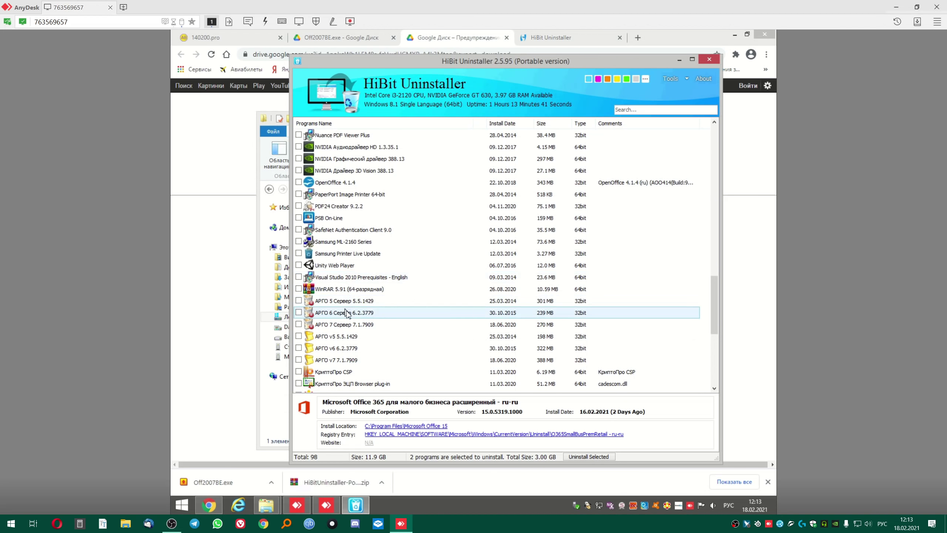
pyautogui.scroll(-1, 352, 346)
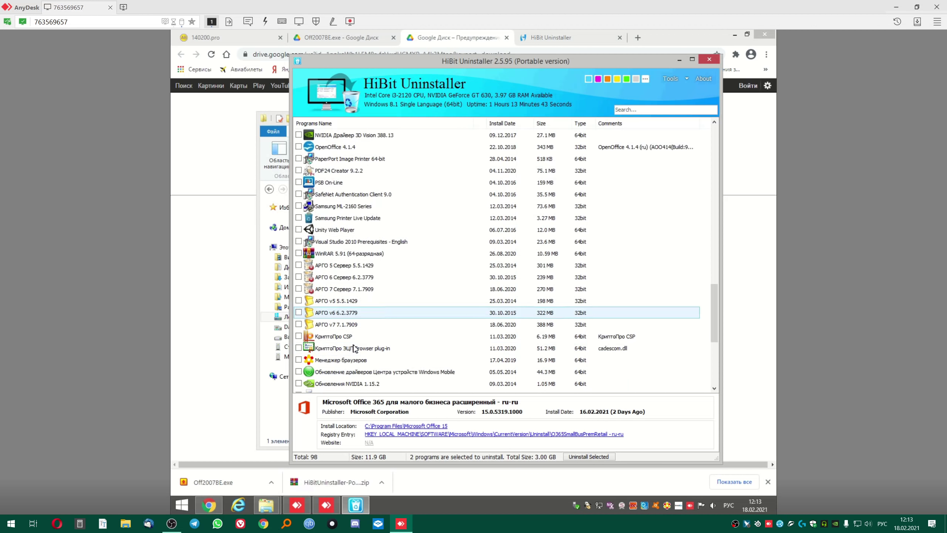
pyautogui.click(396, 359)
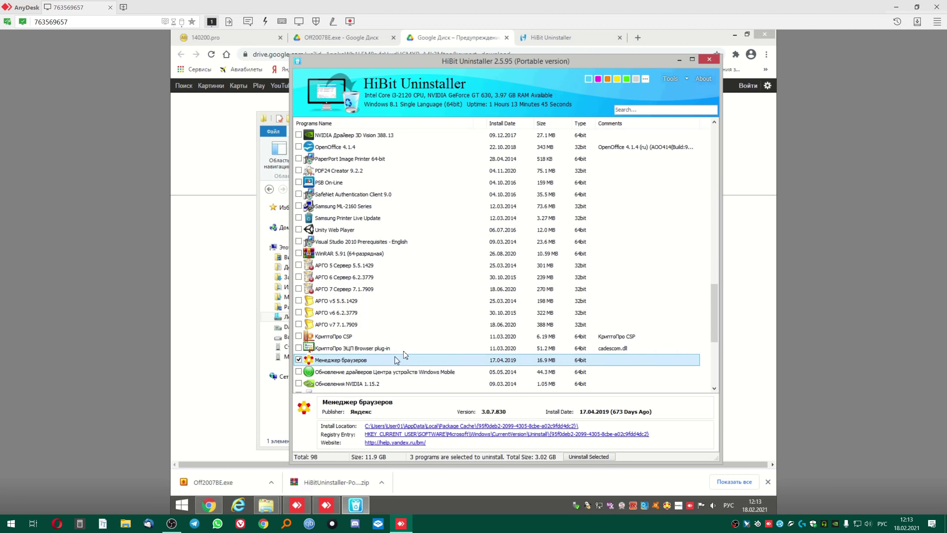
pyautogui.scroll(-2, 381, 336)
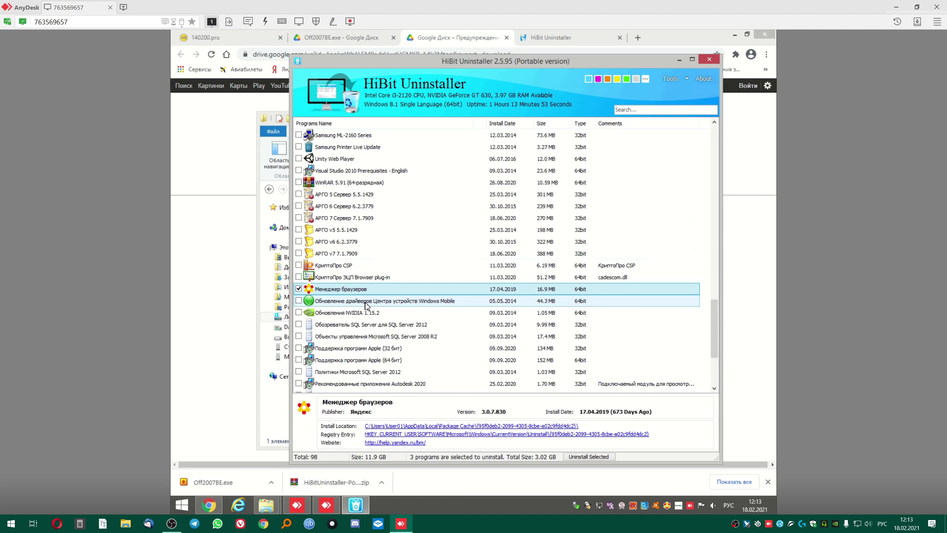
pyautogui.click(299, 300)
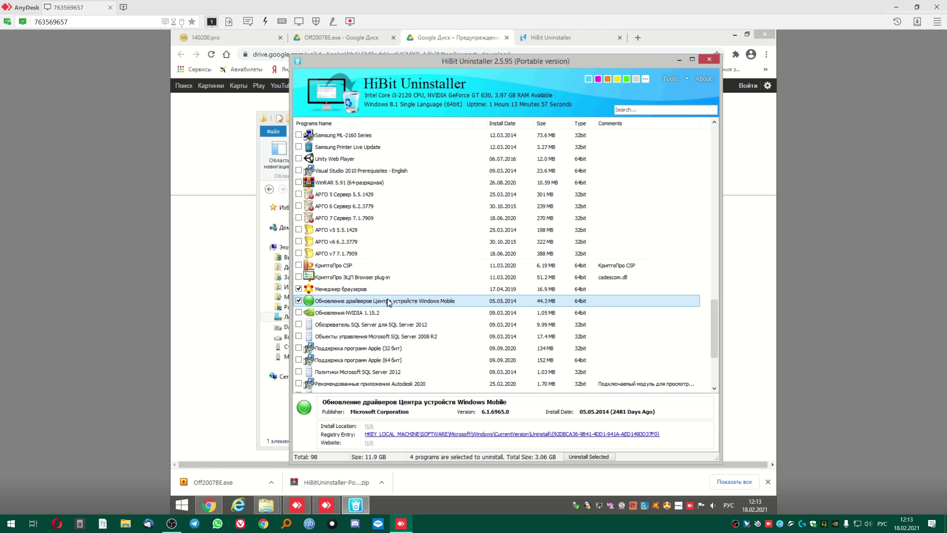
# Check the rest of the installed programs down to the end of the list and mark OpenOffice 4.1.4 for uninstalling.
pyautogui.scroll(-1, 391, 313)
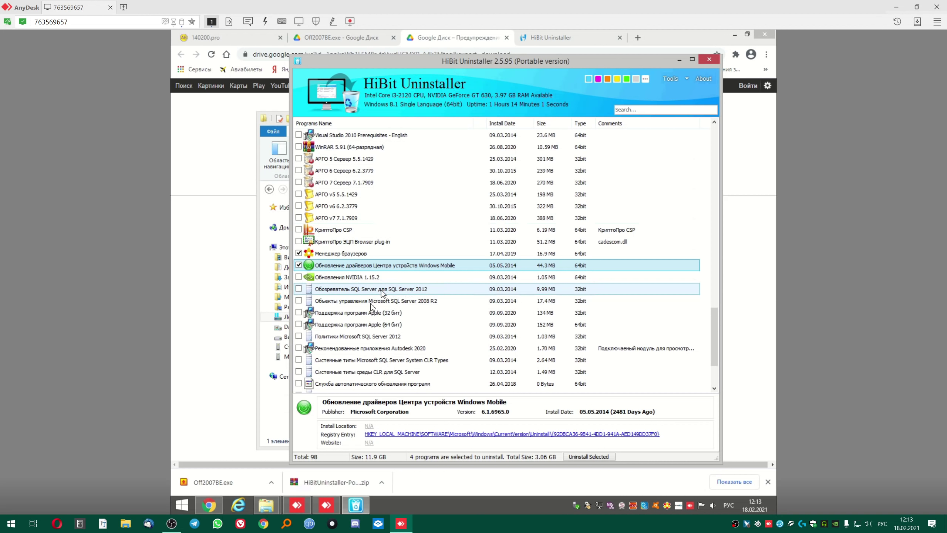
pyautogui.scroll(-2, 375, 317)
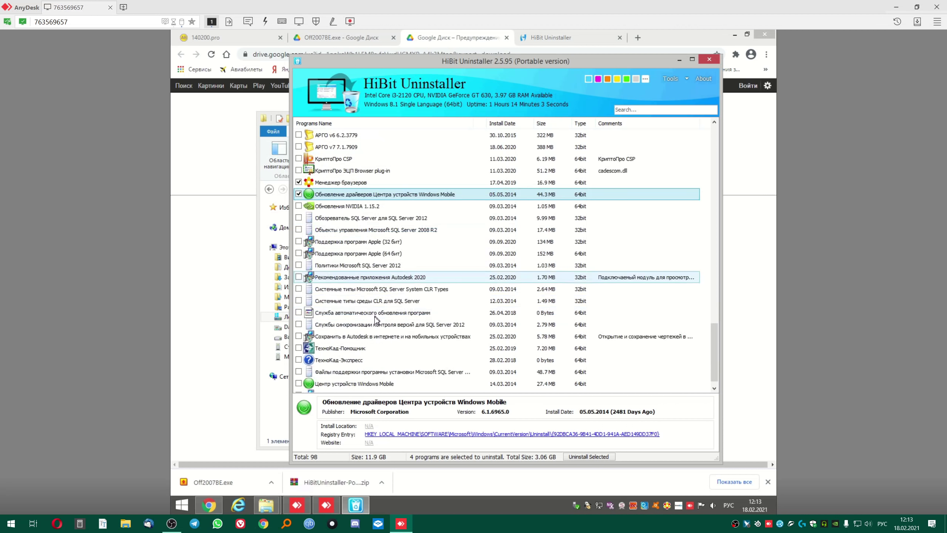
pyautogui.scroll(-1, 375, 317)
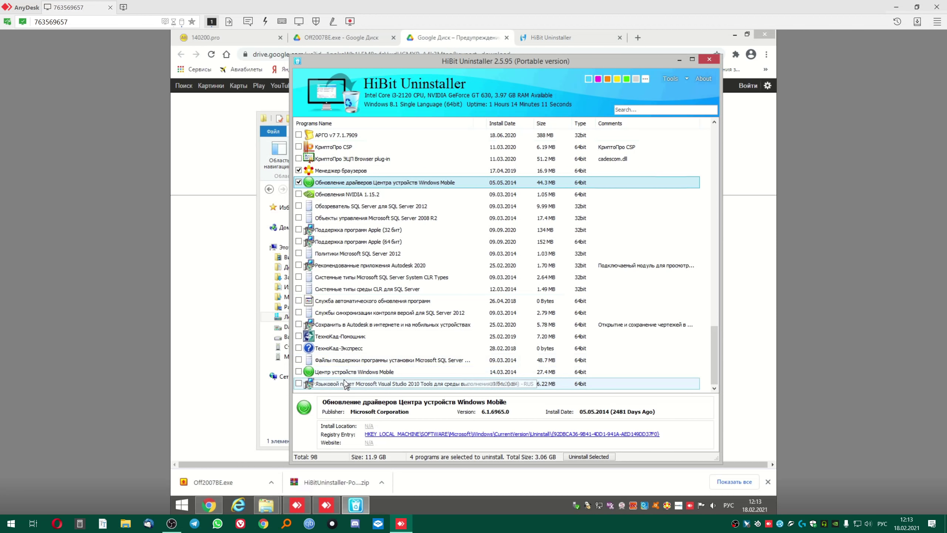
pyautogui.scroll(5, 335, 312)
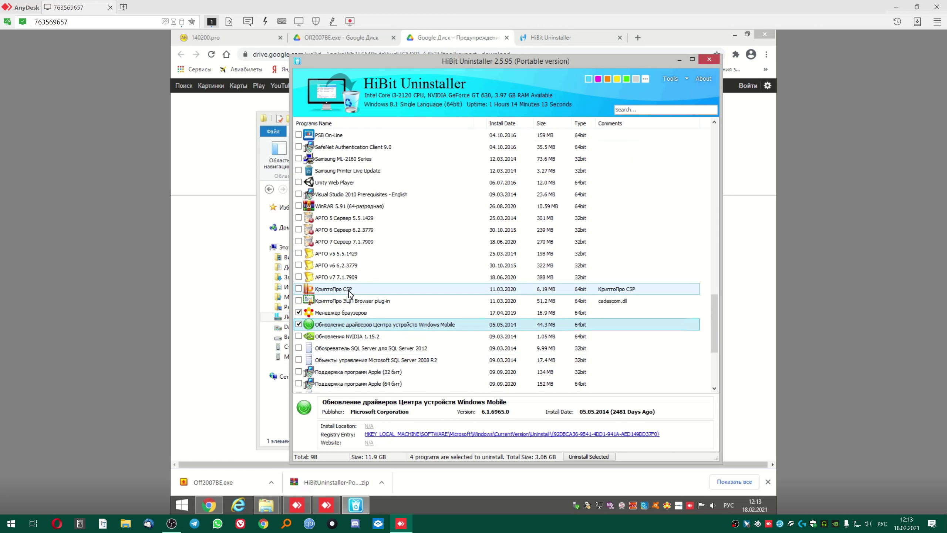
pyautogui.scroll(2, 335, 308)
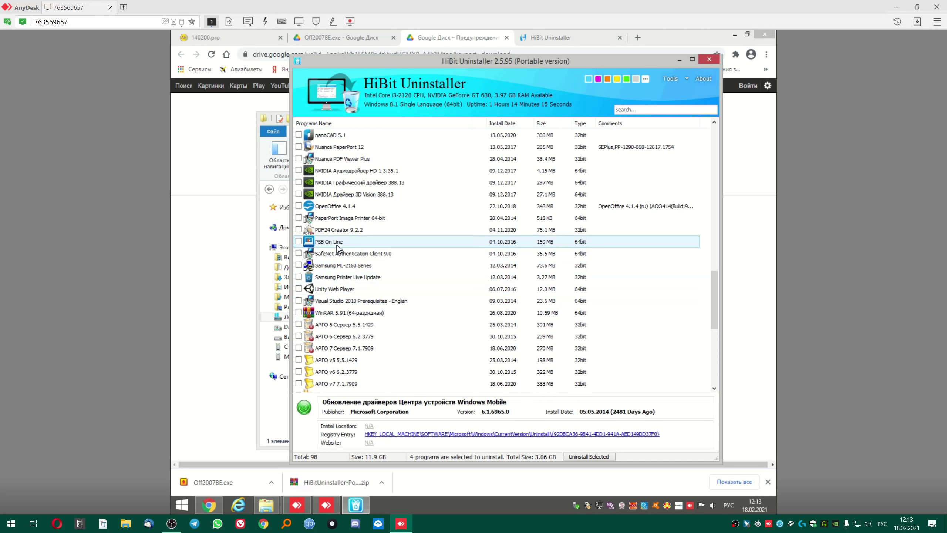
pyautogui.scroll(2, 348, 249)
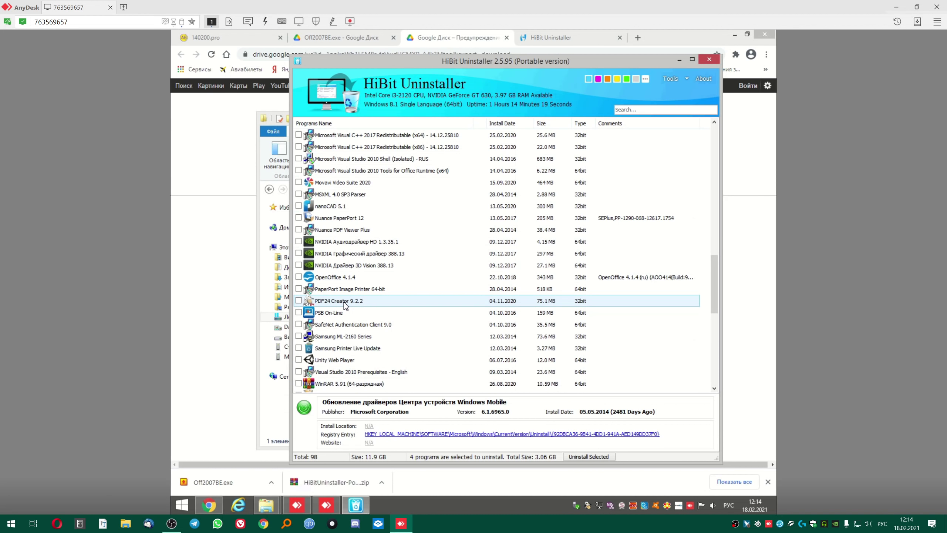
pyautogui.scroll(1, 343, 302)
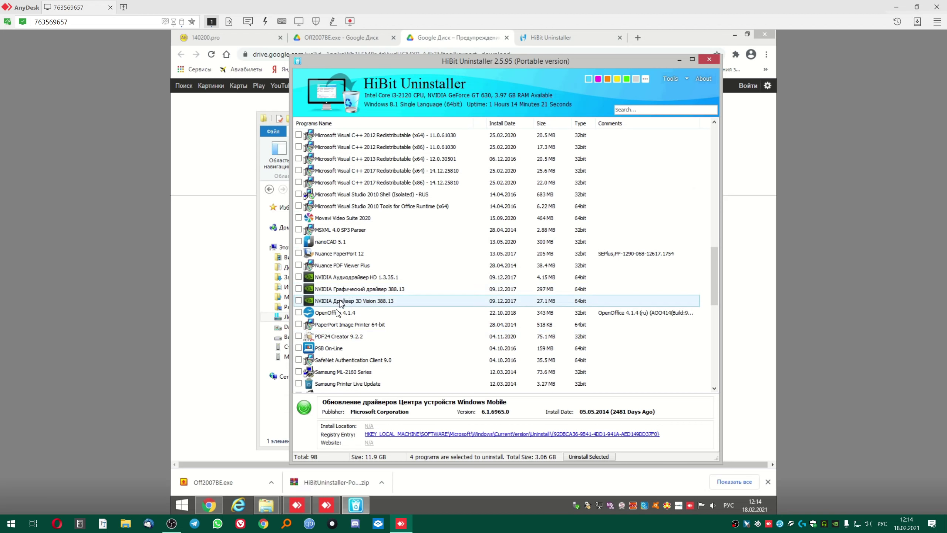
pyautogui.click(299, 313)
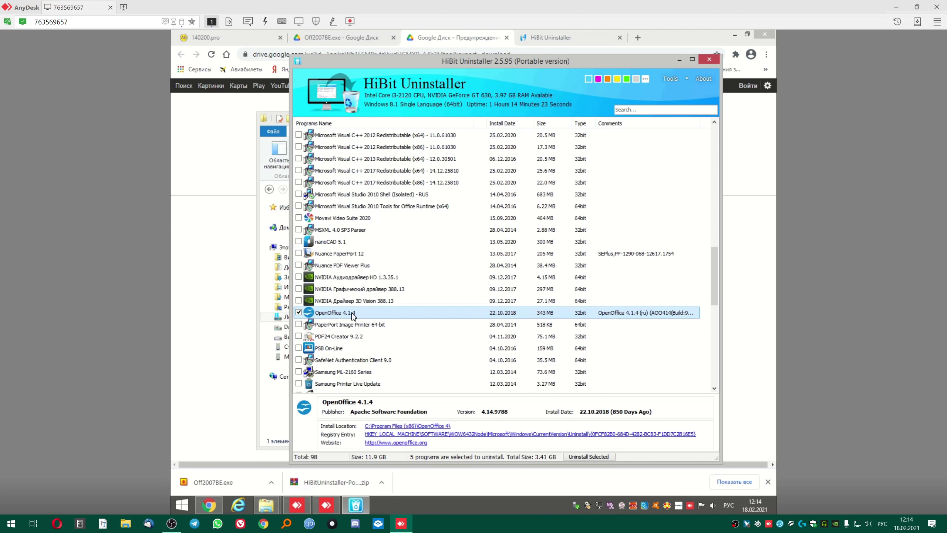
# Mark Kingsoft Office 2013 (9.1.0.4514) for uninstalling and return to the start of the program list.
pyautogui.scroll(5, 348, 310)
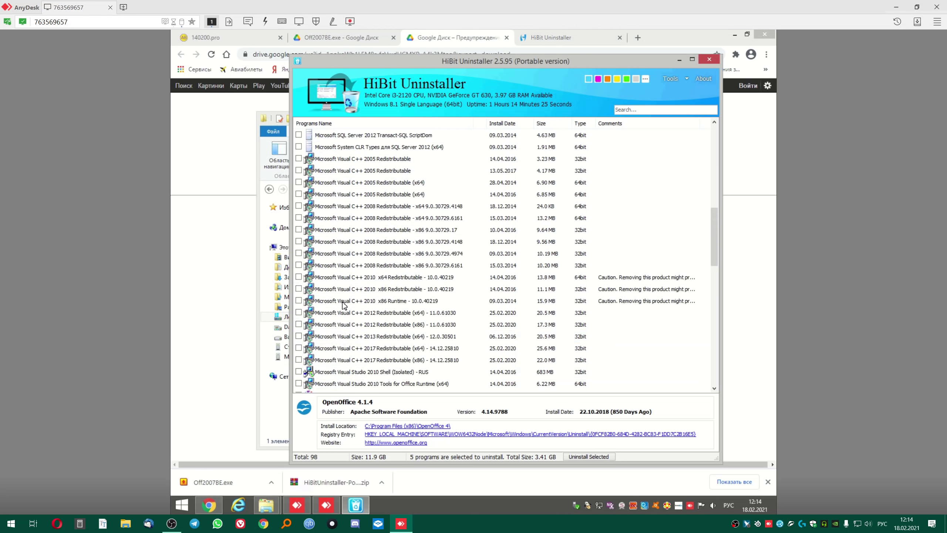
pyautogui.scroll(6, 343, 303)
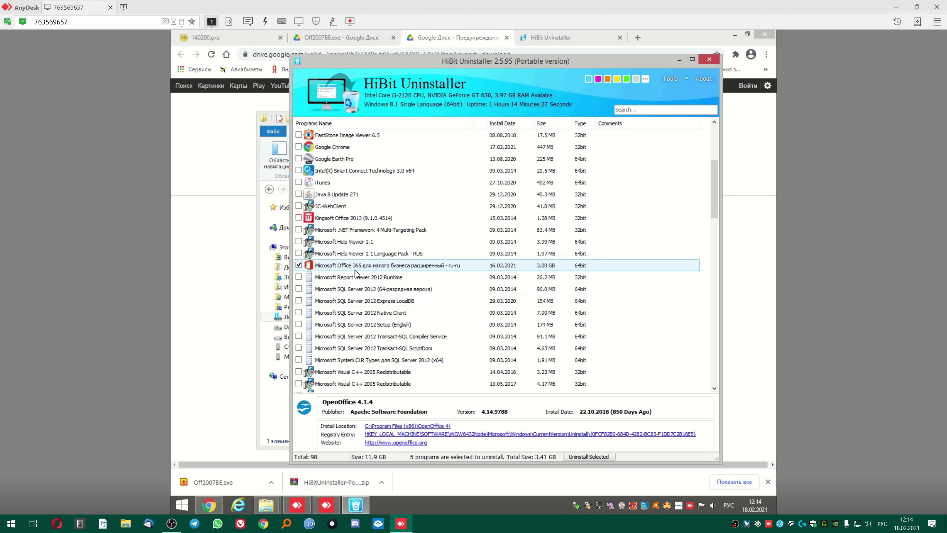
pyautogui.scroll(2, 343, 283)
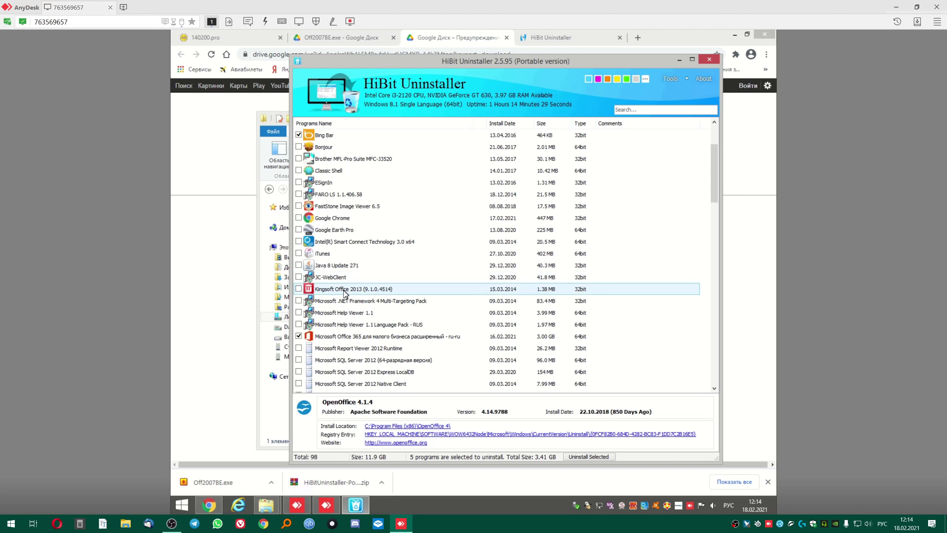
pyautogui.click(332, 293)
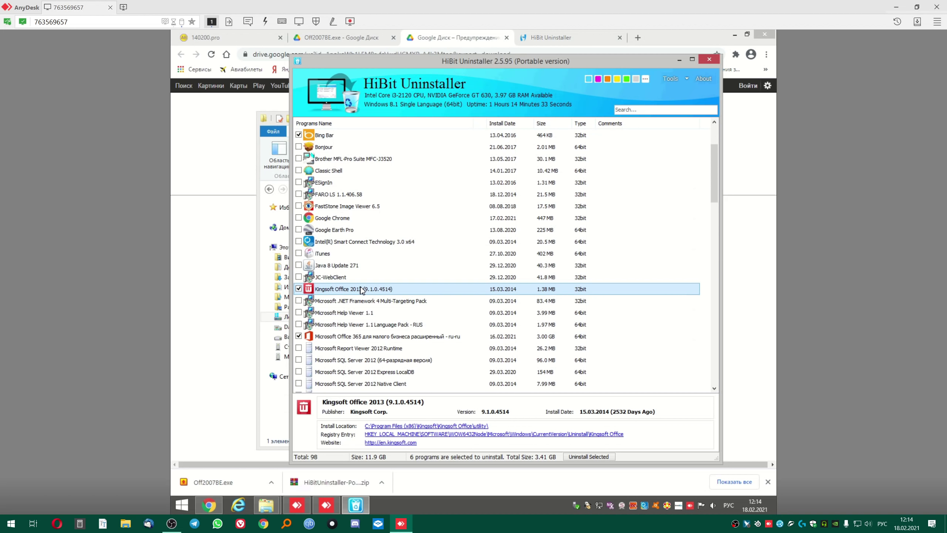
pyautogui.scroll(3, 361, 286)
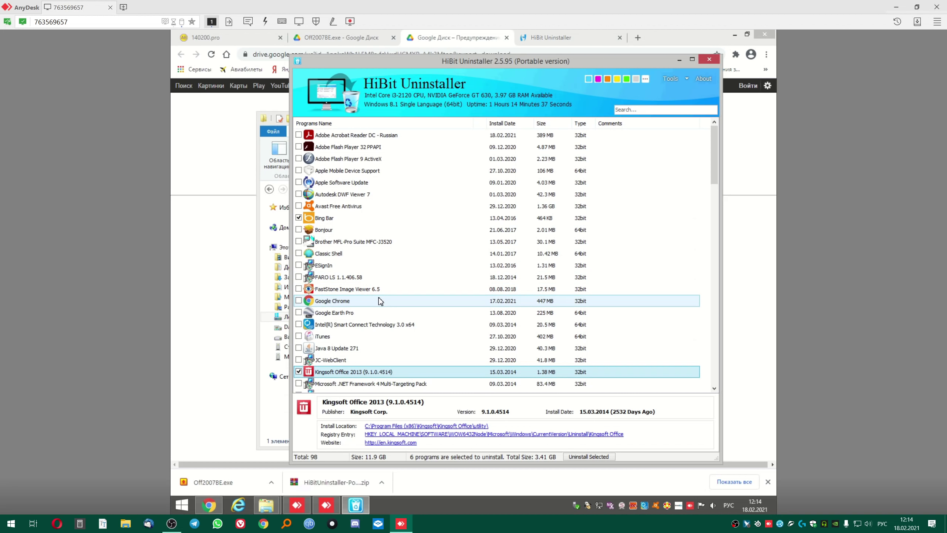
# Review the whole program list once more, checking which programs are marked for uninstalling.
pyautogui.scroll(-4, 379, 298)
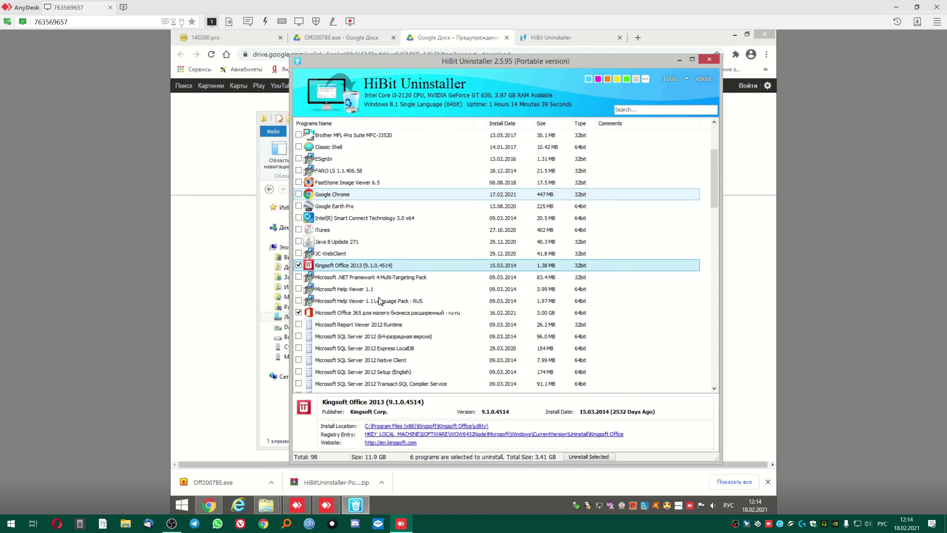
pyautogui.scroll(-3, 381, 285)
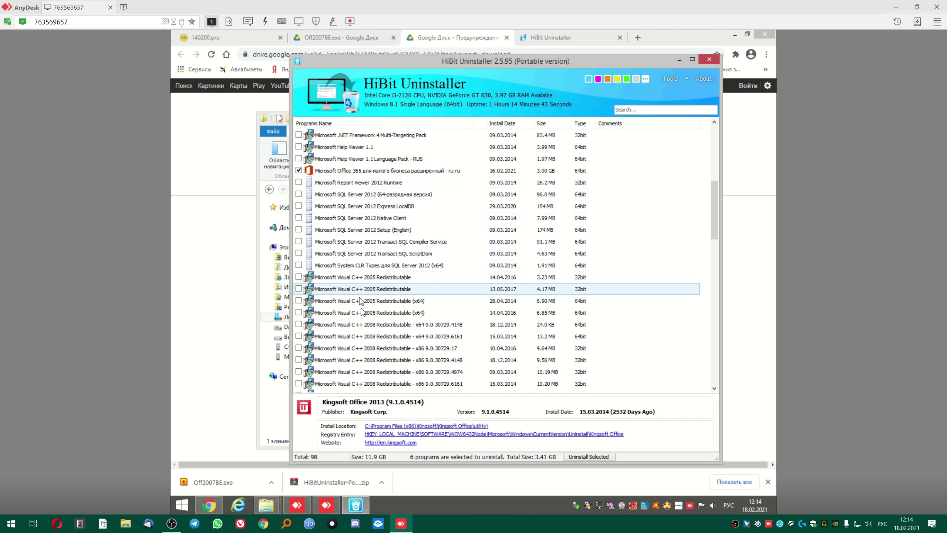
pyautogui.scroll(-4, 360, 309)
pyautogui.scroll(-3, 361, 313)
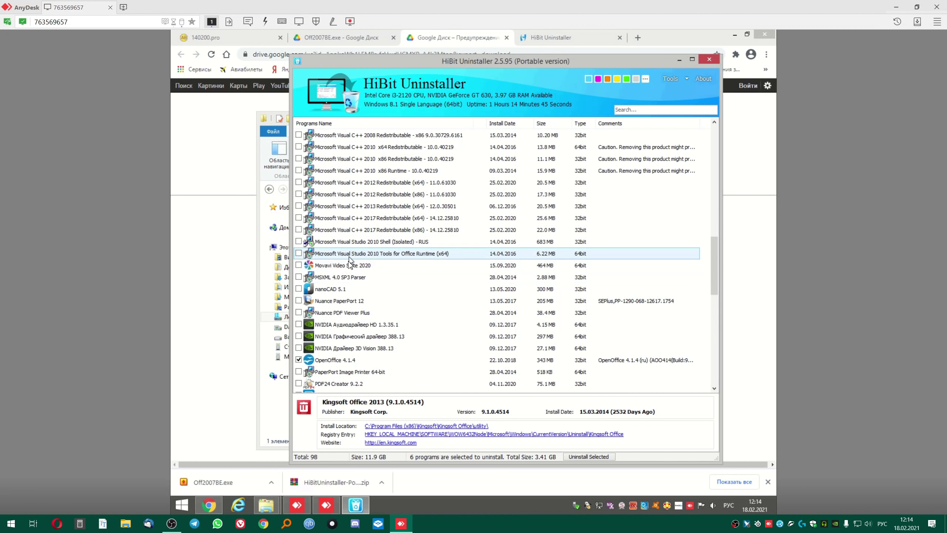
pyautogui.scroll(-9, 343, 315)
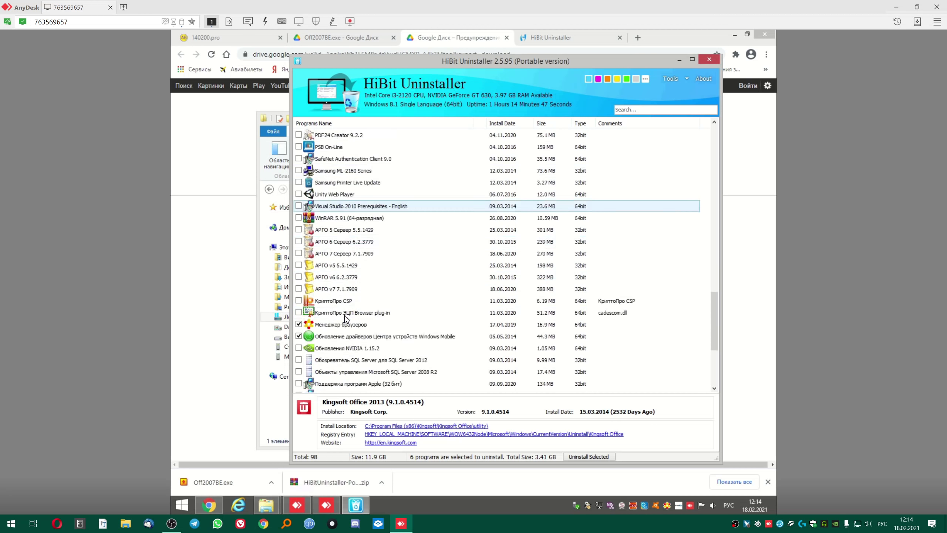
pyautogui.scroll(5, 375, 348)
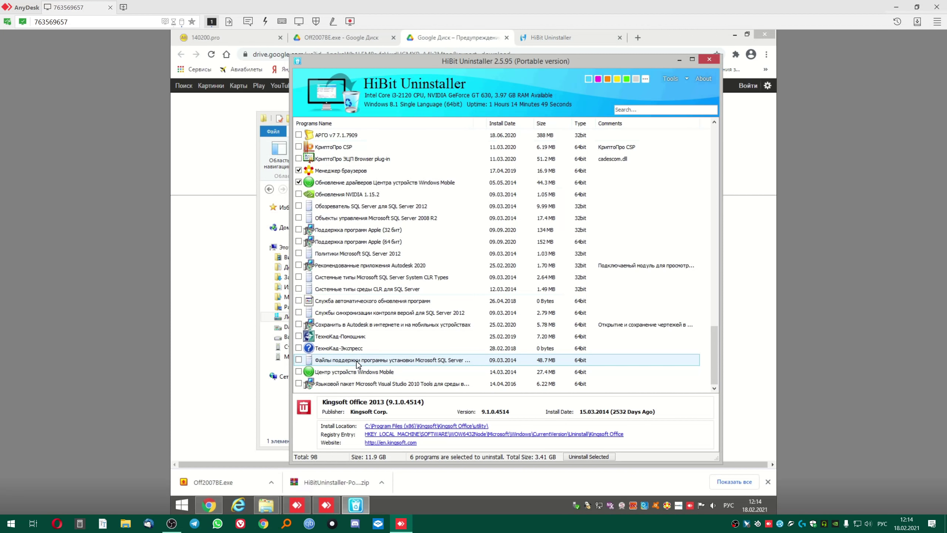
pyautogui.scroll(5, 358, 364)
pyautogui.scroll(10, 356, 362)
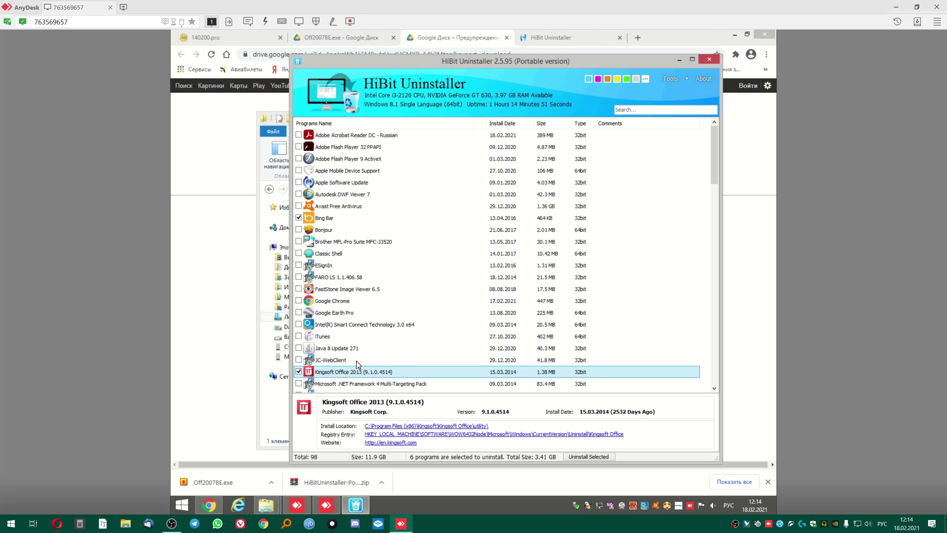
# Check the Start menu's installed programs for the contents of the Kingsoft Office and Microsoft Office 2013 folders.
pyautogui.click(181, 509)
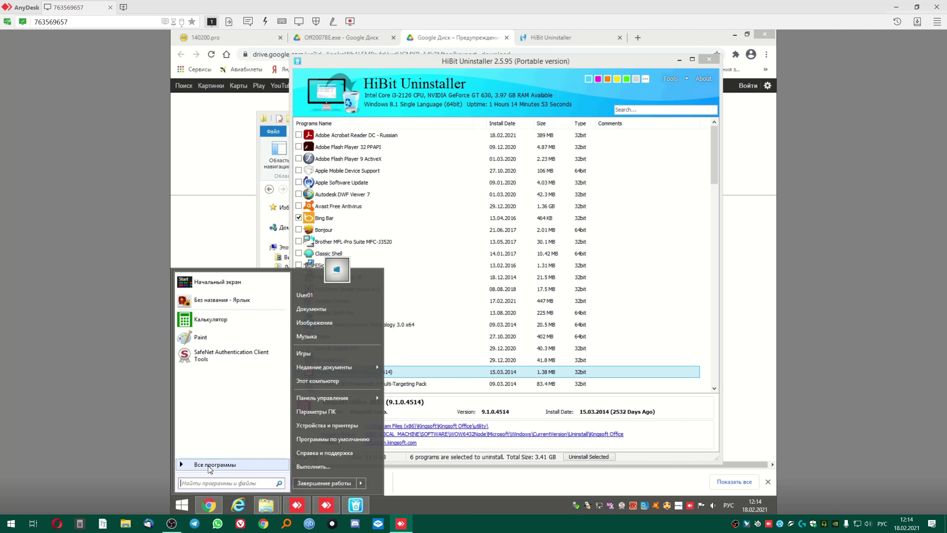
pyautogui.click(231, 464)
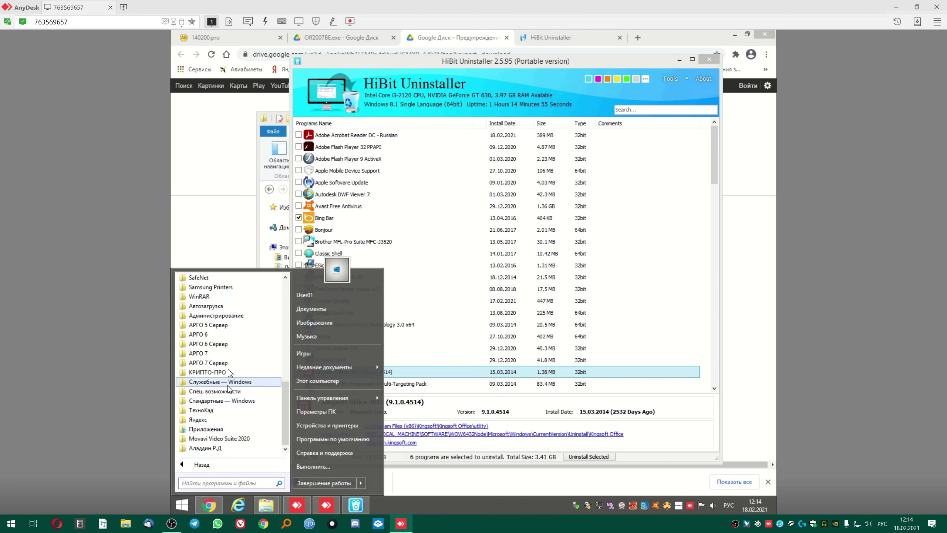
pyautogui.scroll(5, 242, 370)
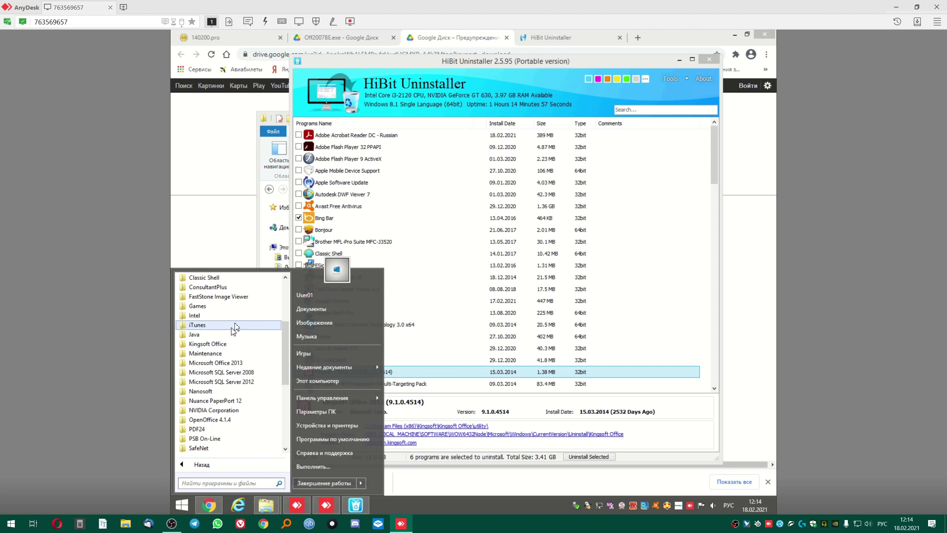
pyautogui.click(228, 345)
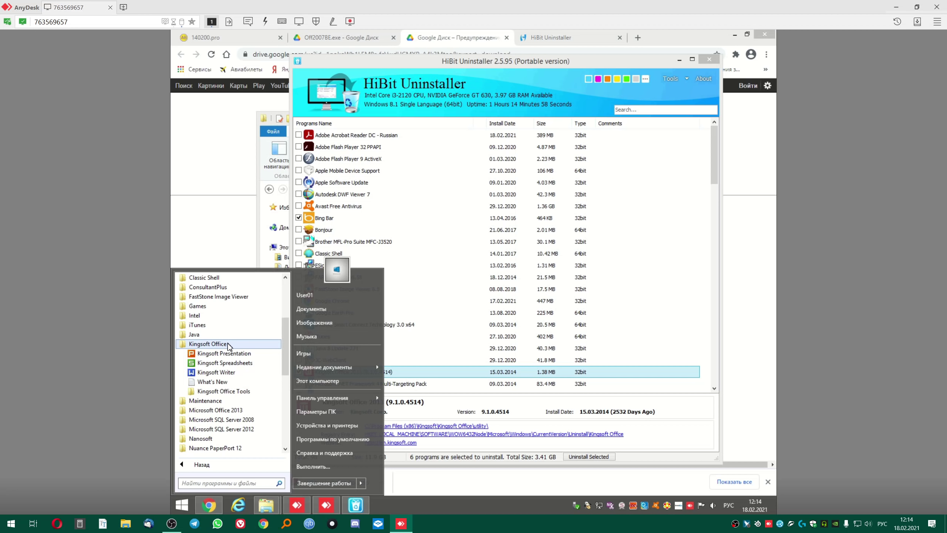
pyautogui.click(223, 409)
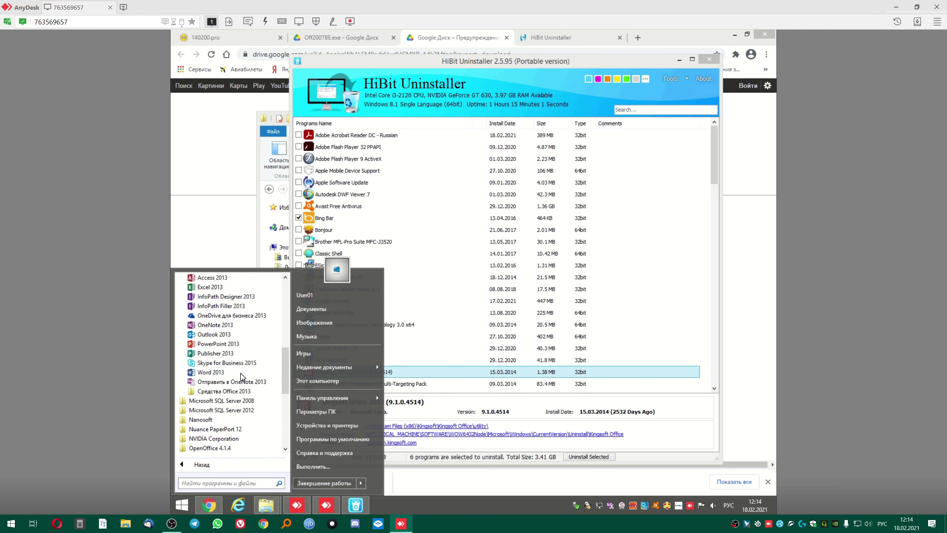
pyautogui.scroll(2, 240, 373)
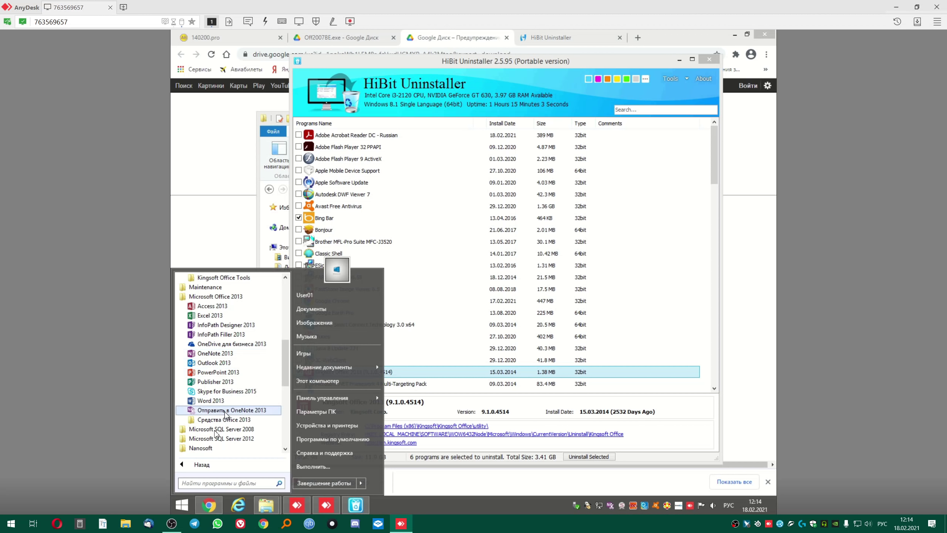
pyautogui.click(183, 505)
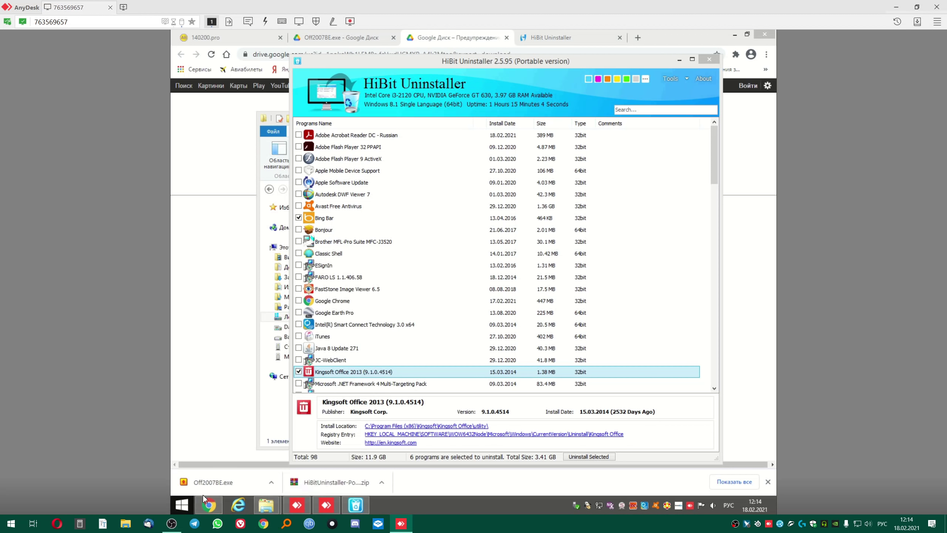
# Examine the full list in the Control Panel's "Программы и компоненты" for installed Office versions and close it.
pyautogui.click(181, 504)
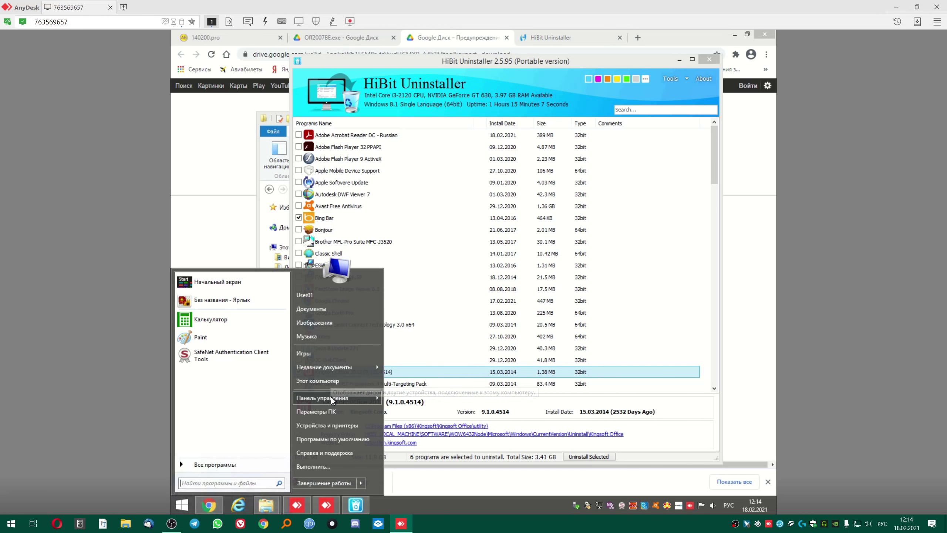
pyautogui.moveTo(333, 400)
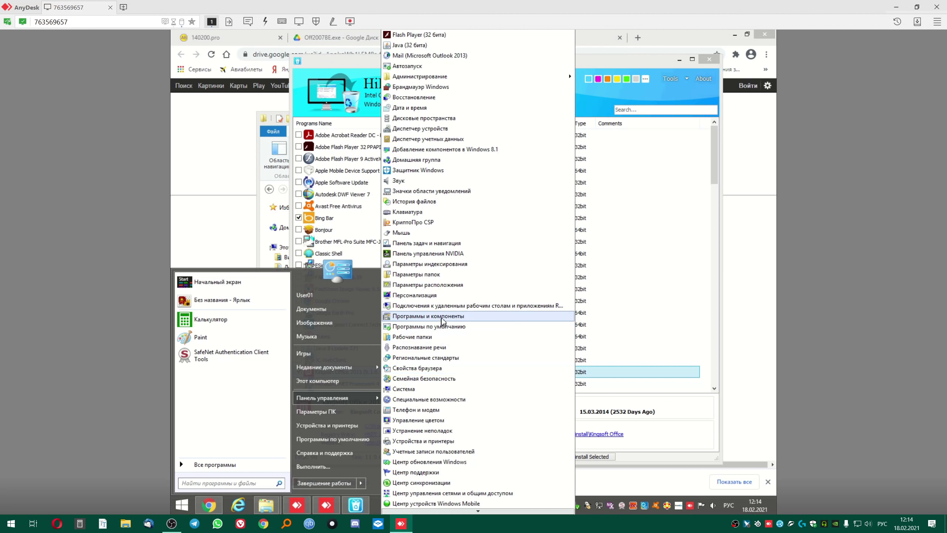
pyautogui.click(443, 316)
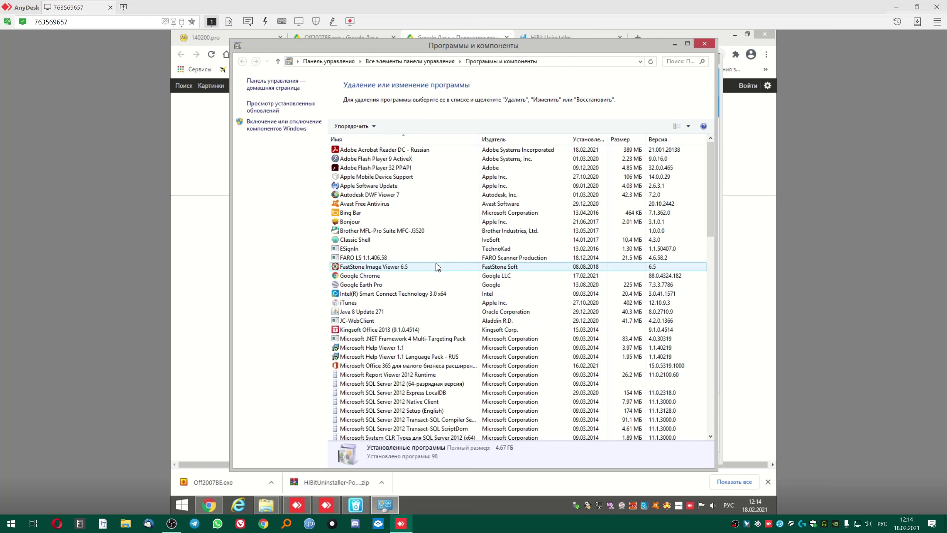
pyautogui.scroll(-1, 396, 253)
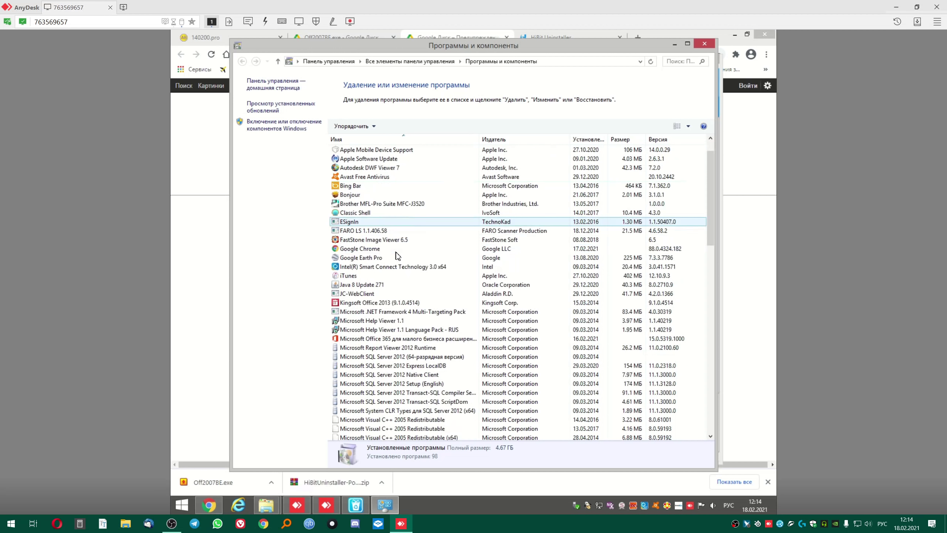
pyautogui.click(403, 338)
pyautogui.scroll(-3, 460, 317)
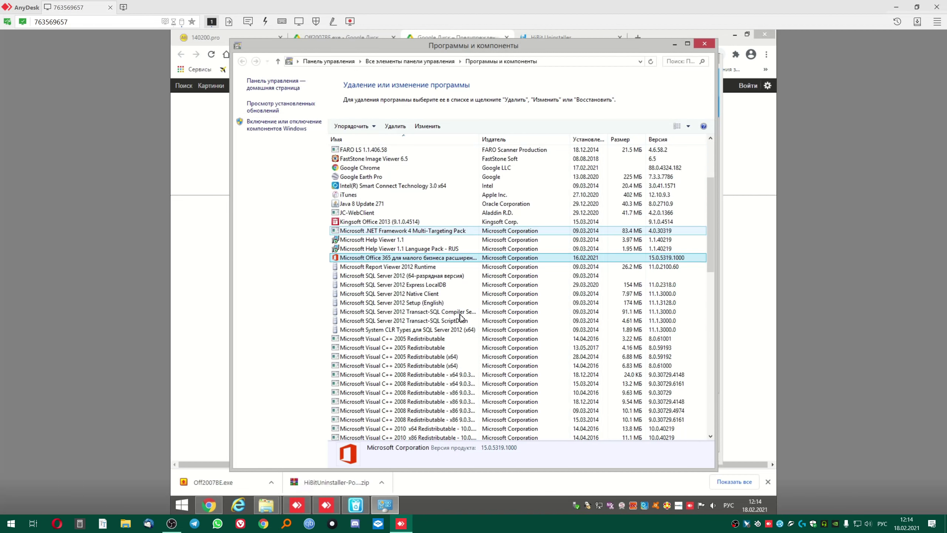
pyautogui.scroll(-10, 460, 316)
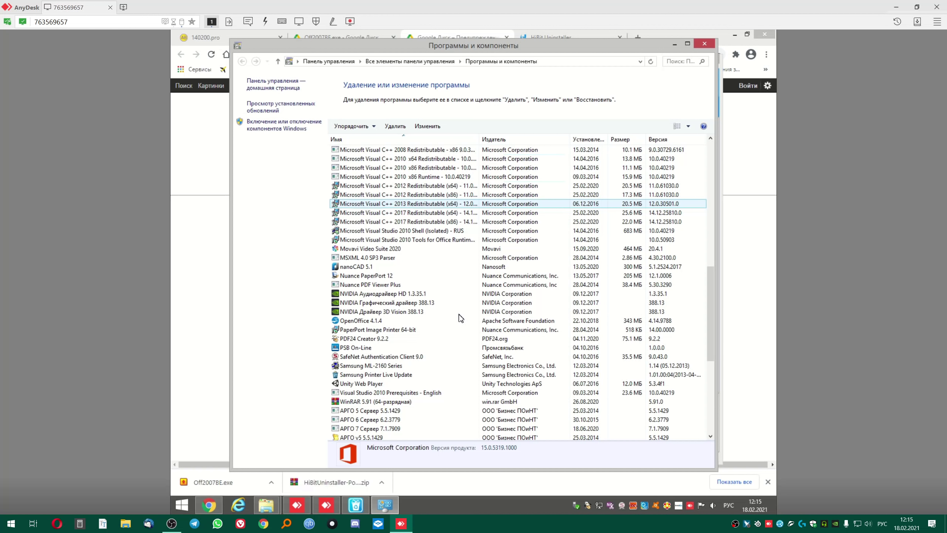
pyautogui.scroll(-8, 421, 323)
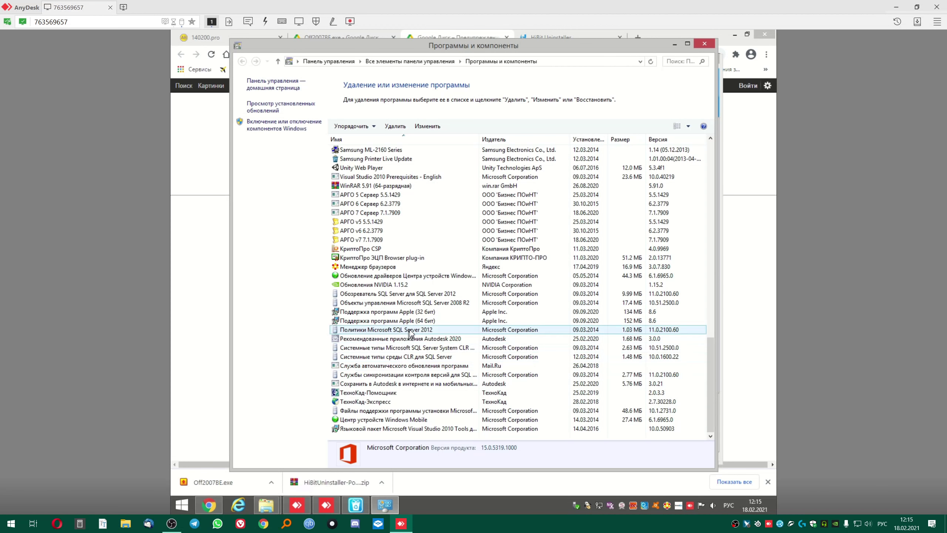
pyautogui.scroll(3, 411, 332)
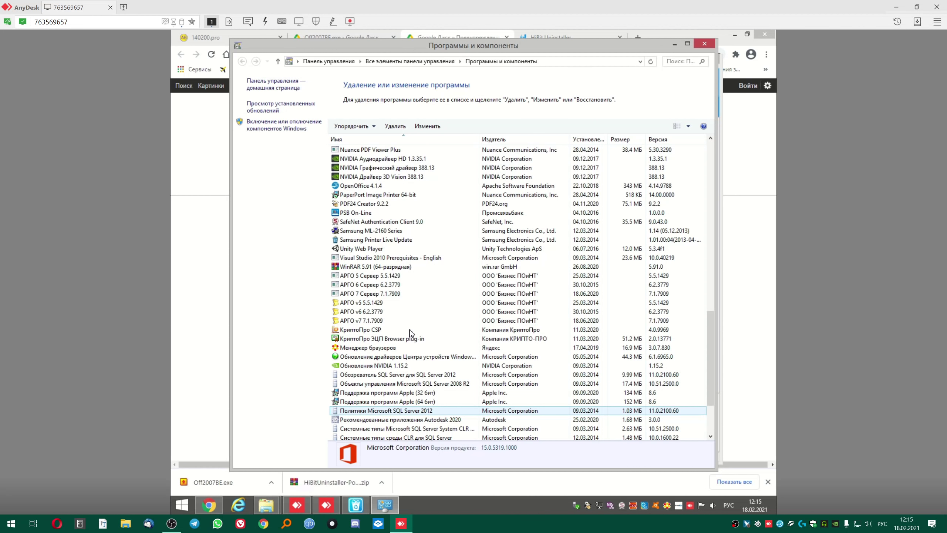
pyautogui.scroll(10, 410, 329)
pyautogui.scroll(9, 410, 329)
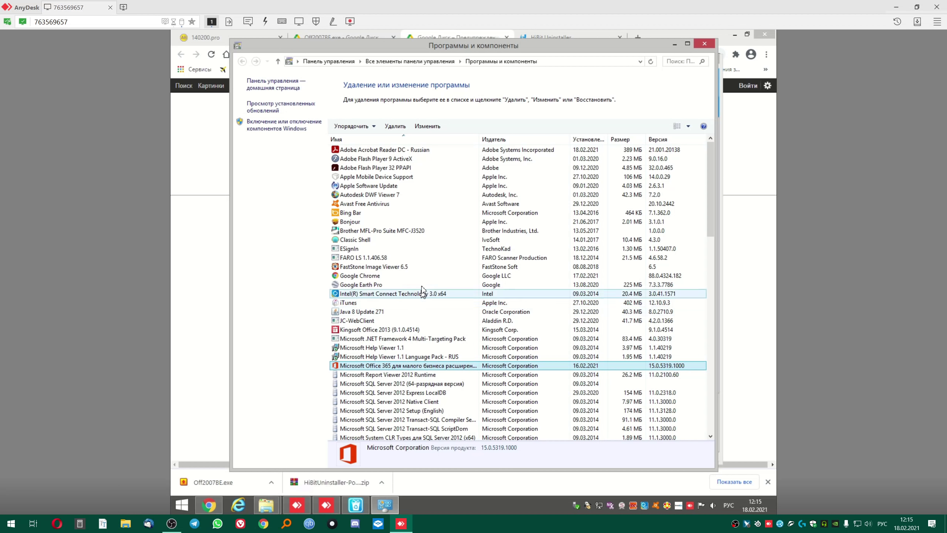
pyautogui.click(704, 44)
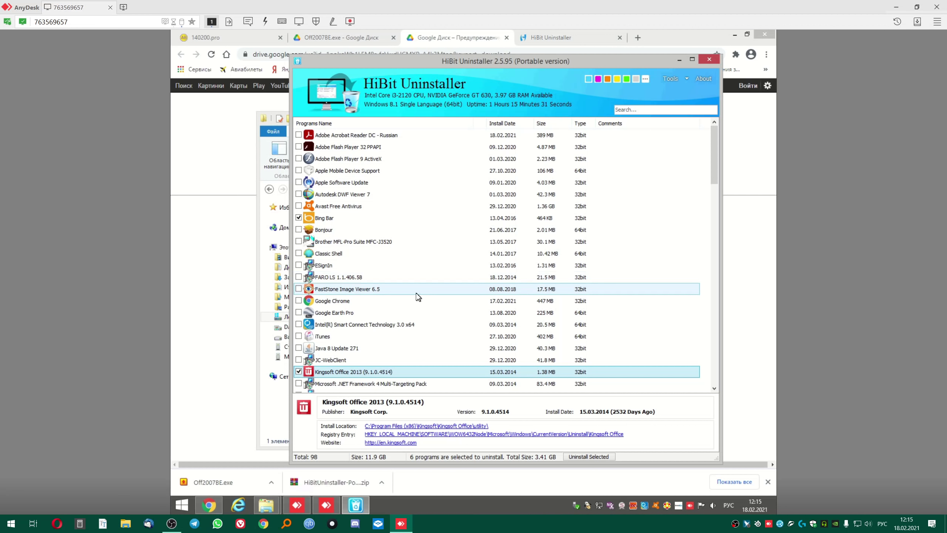
# Start the batch uninstallation of the marked programs and move its progress window clear of the lower program list.
pyautogui.click(594, 456)
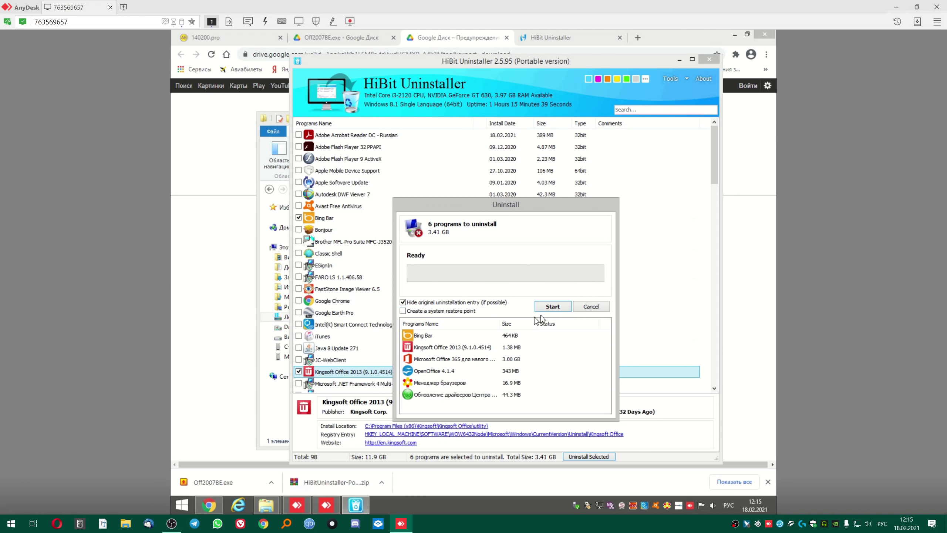
pyautogui.click(553, 307)
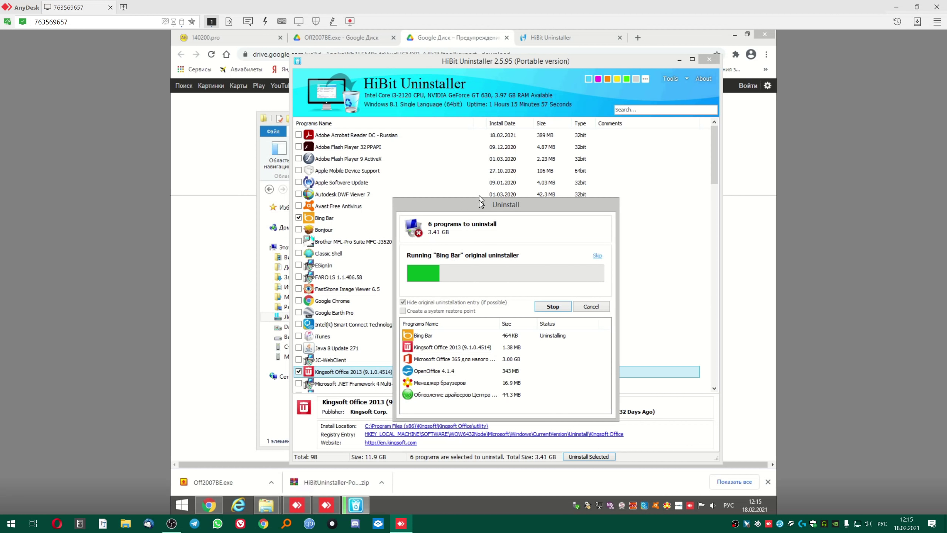
pyautogui.moveTo(479, 201); pyautogui.dragTo(484, 111)
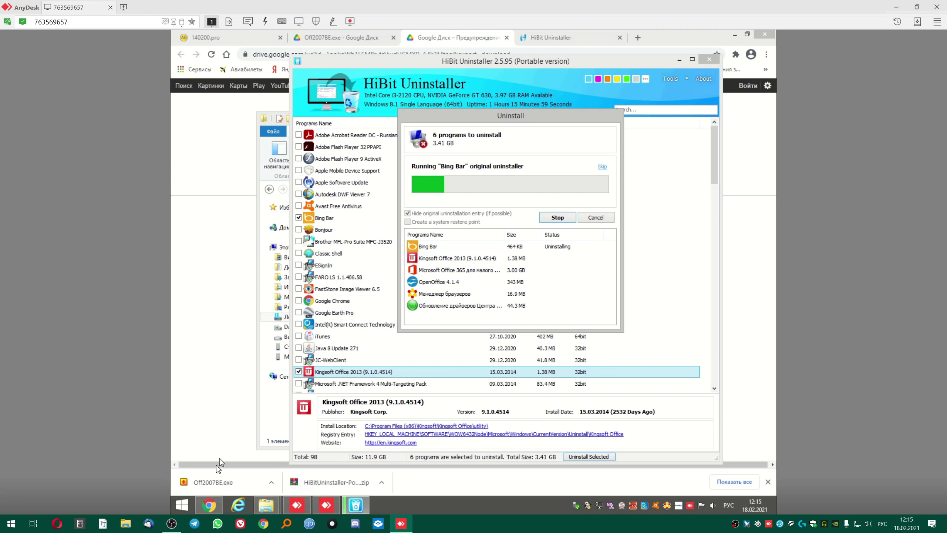
# Open the file location of Access 2013 from the Start menu's Microsoft Office 2013 folder and go up to the Microsoft Office 15 folder.
pyautogui.click(186, 507)
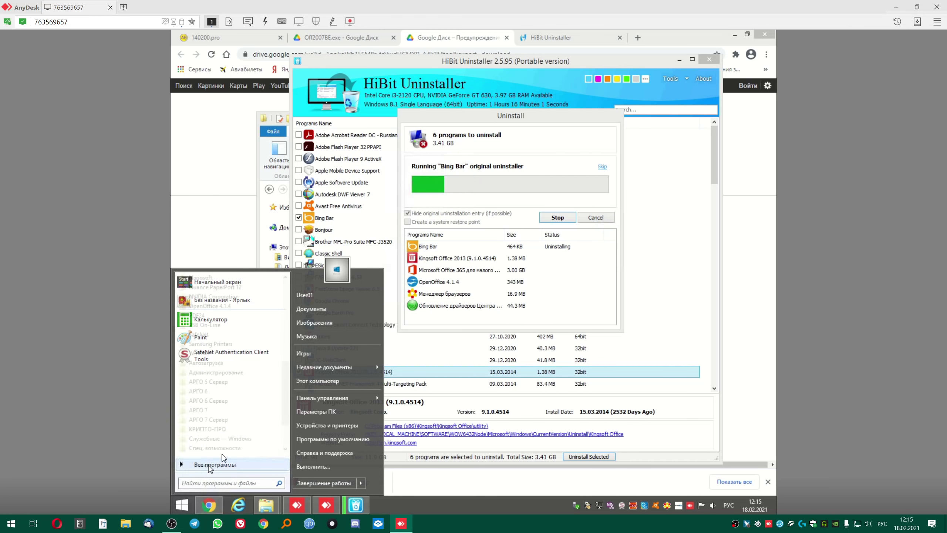
pyautogui.scroll(-3, 231, 402)
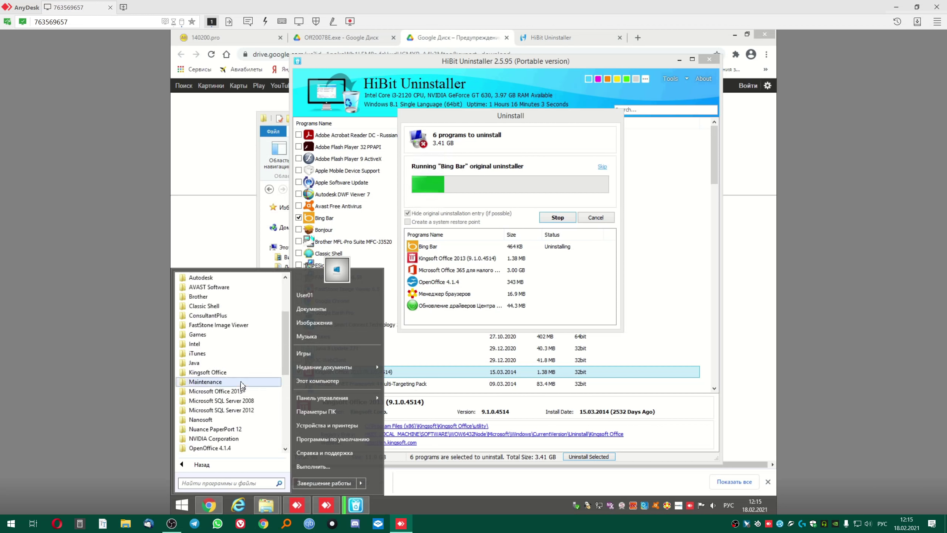
pyautogui.scroll(-10, 239, 376)
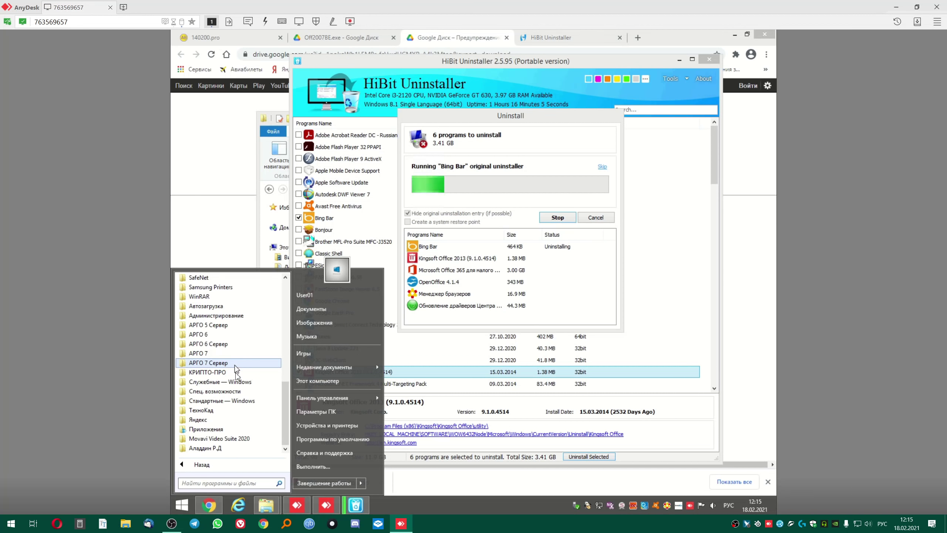
pyautogui.scroll(4, 233, 370)
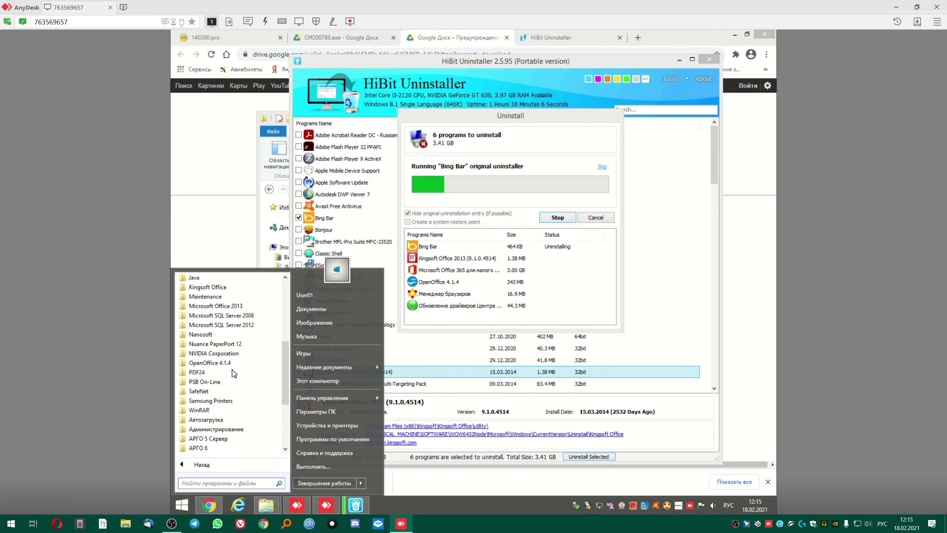
pyautogui.click(232, 306)
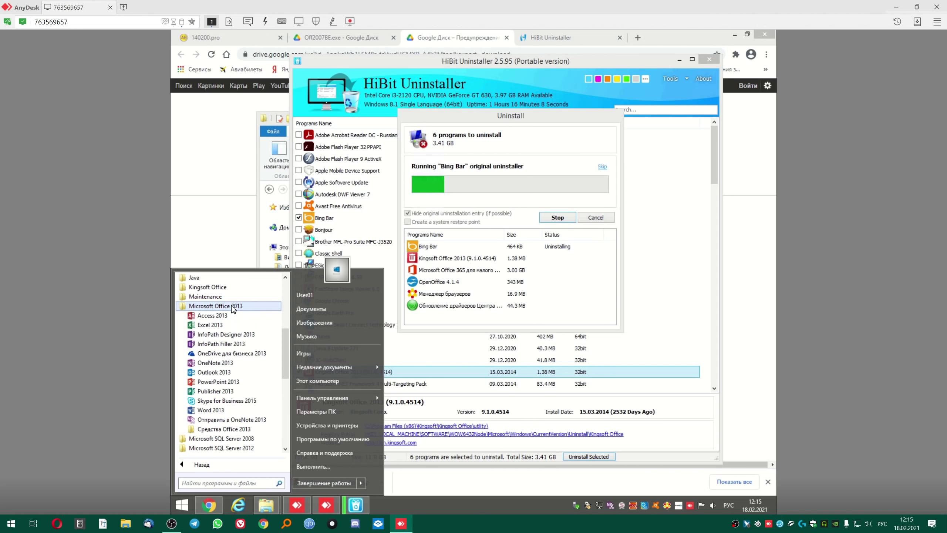
pyautogui.rightClick(215, 315)
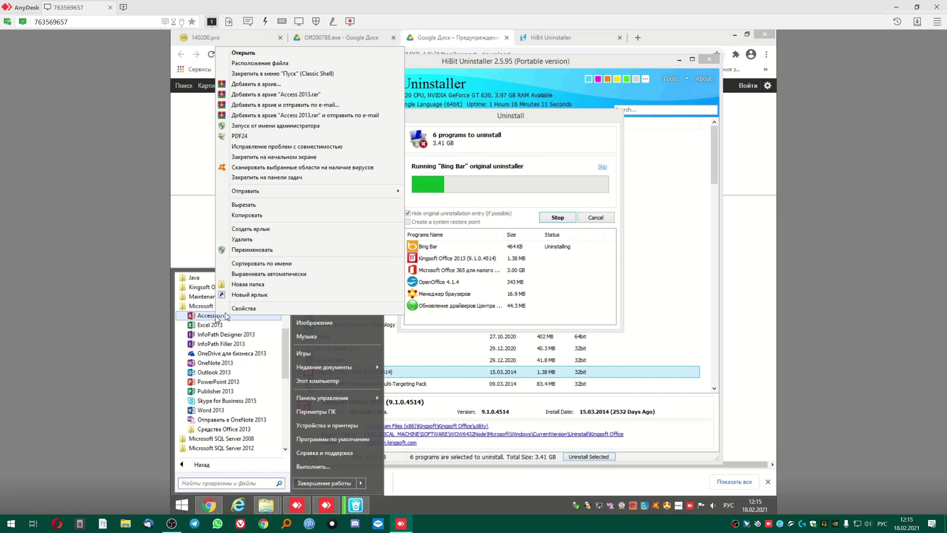
pyautogui.click(276, 63)
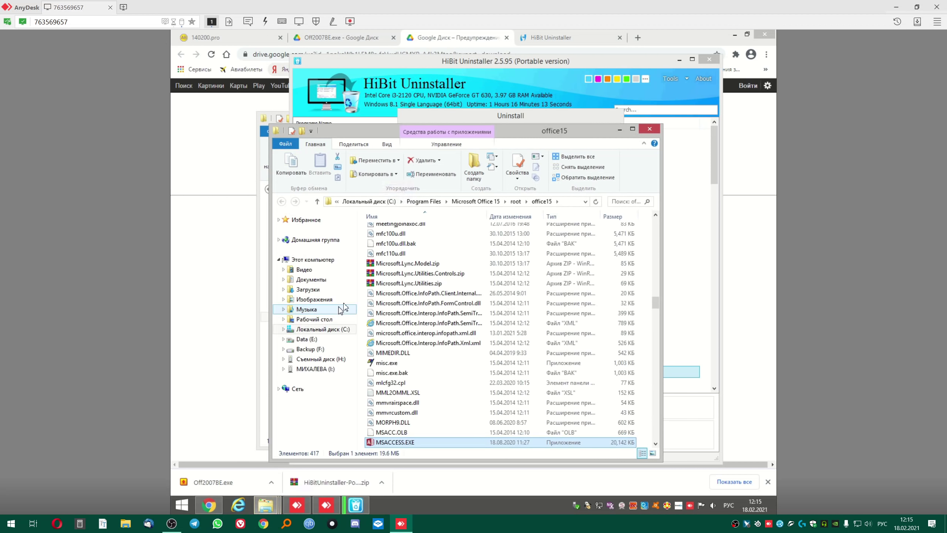
pyautogui.moveTo(521, 132); pyautogui.dragTo(511, 101)
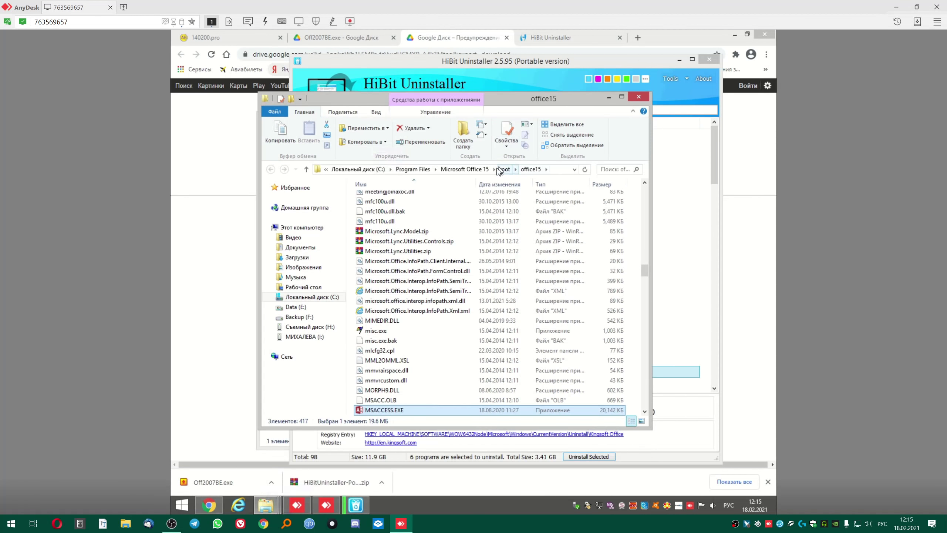
pyautogui.click(472, 169)
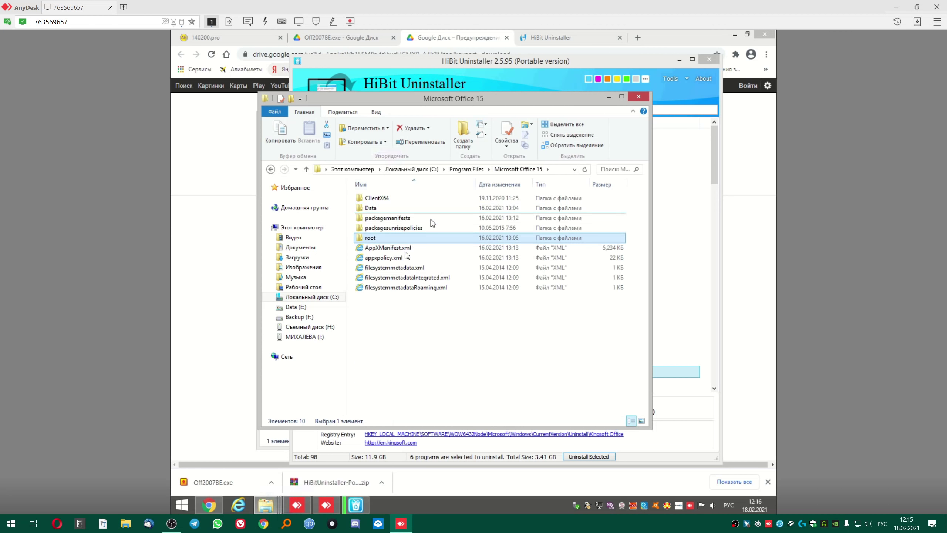
# Look inside the root folder of Microsoft Office 15, return to its parent folder and minimize the Explorer window.
pyautogui.doubleClick(373, 238)
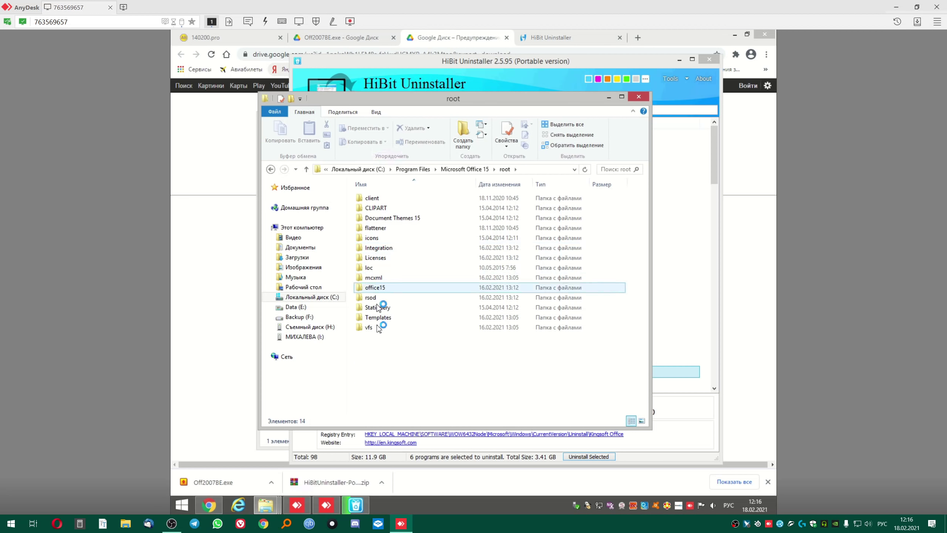
pyautogui.click(452, 171)
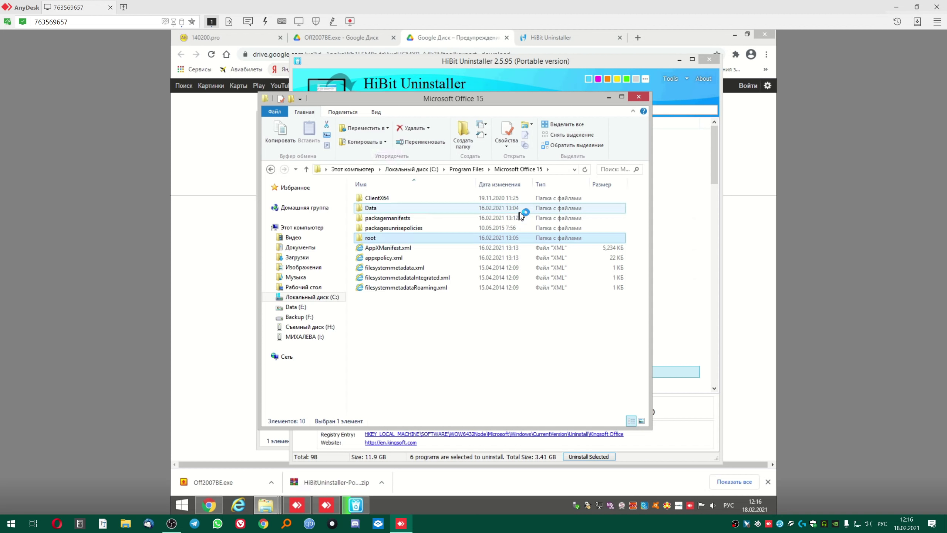
pyautogui.click(608, 99)
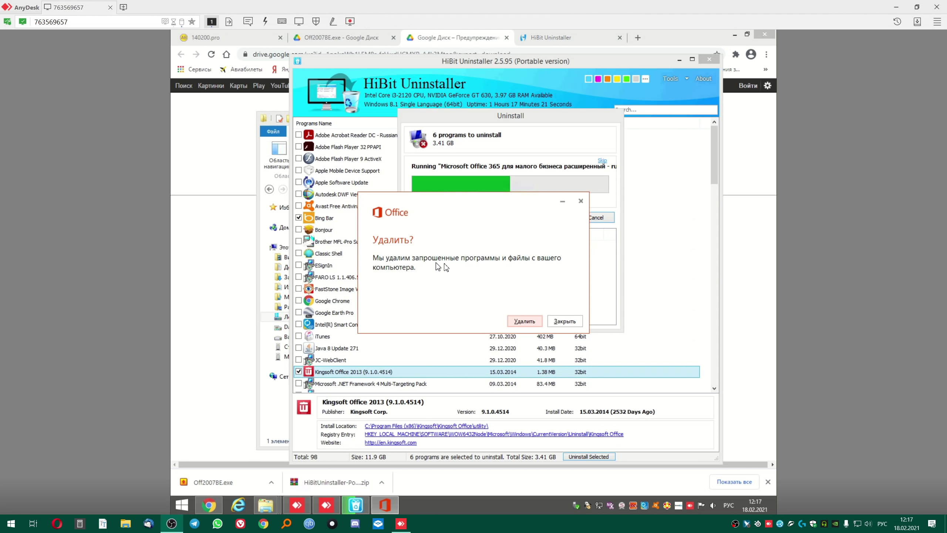
# Confirm the removal of Microsoft Office 365, close its uninstaller and shift the batch Uninstall window aside.
pyautogui.click(524, 321)
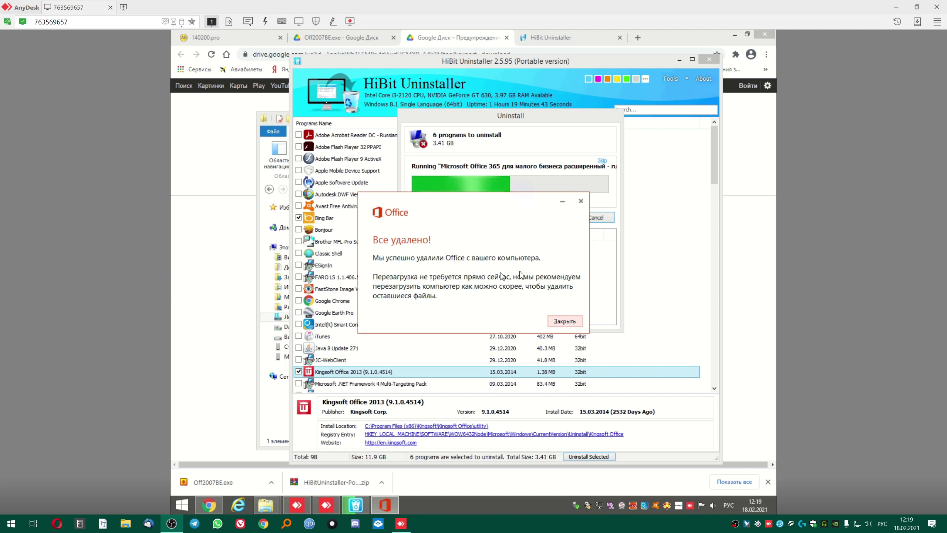
pyautogui.click(570, 321)
pyautogui.moveTo(532, 116); pyautogui.dragTo(476, 128)
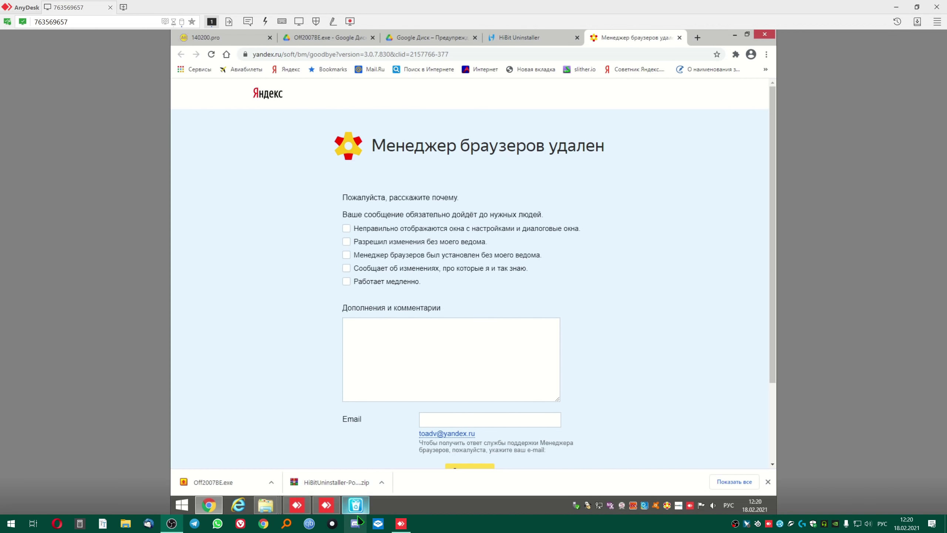
# Scan and automatically clean up the removed programs' leftovers in HiBit Uninstaller, suppress the undeletable-files message and close the program.
pyautogui.click(362, 506)
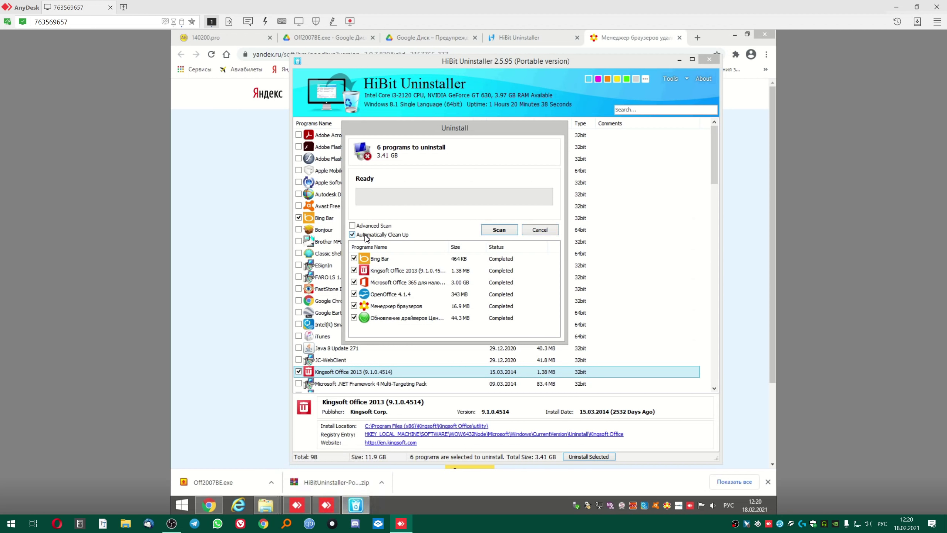
pyautogui.click(499, 230)
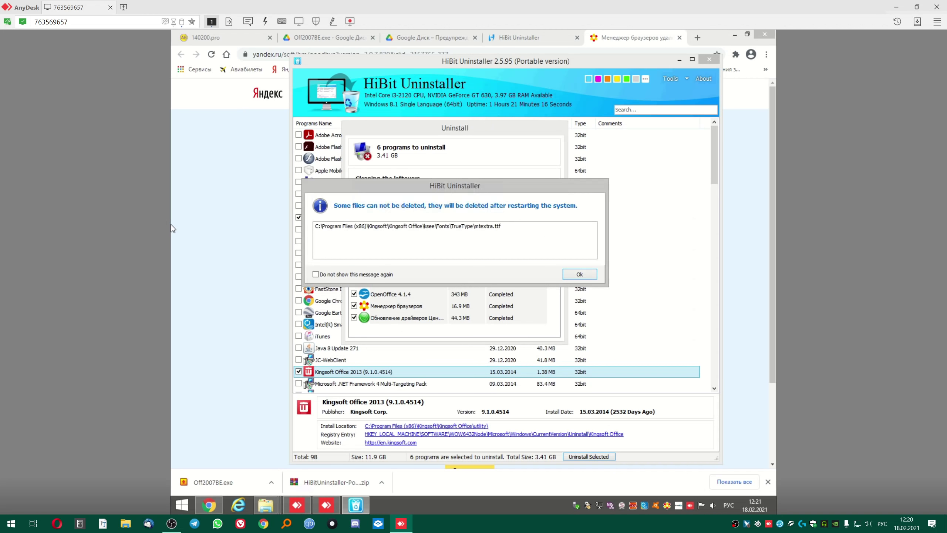
pyautogui.click(337, 276)
pyautogui.click(580, 275)
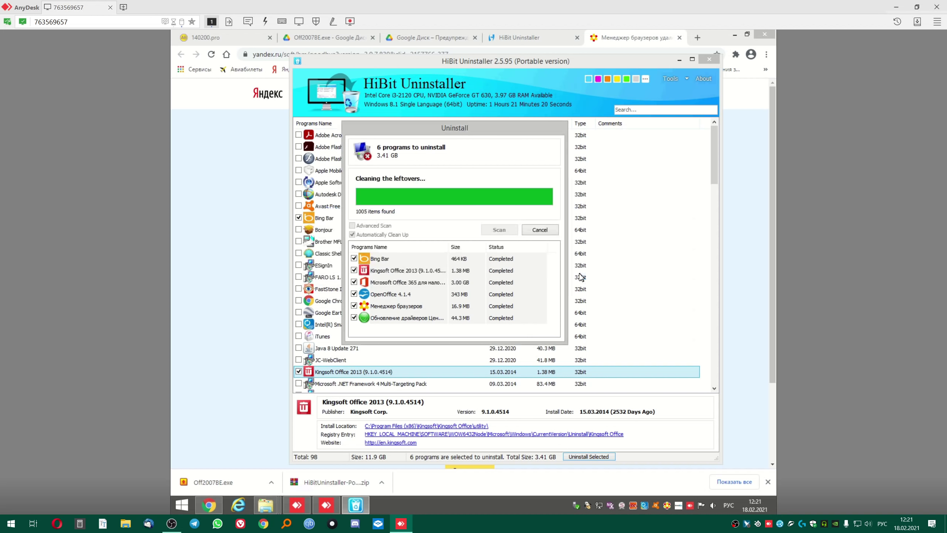
pyautogui.click(540, 229)
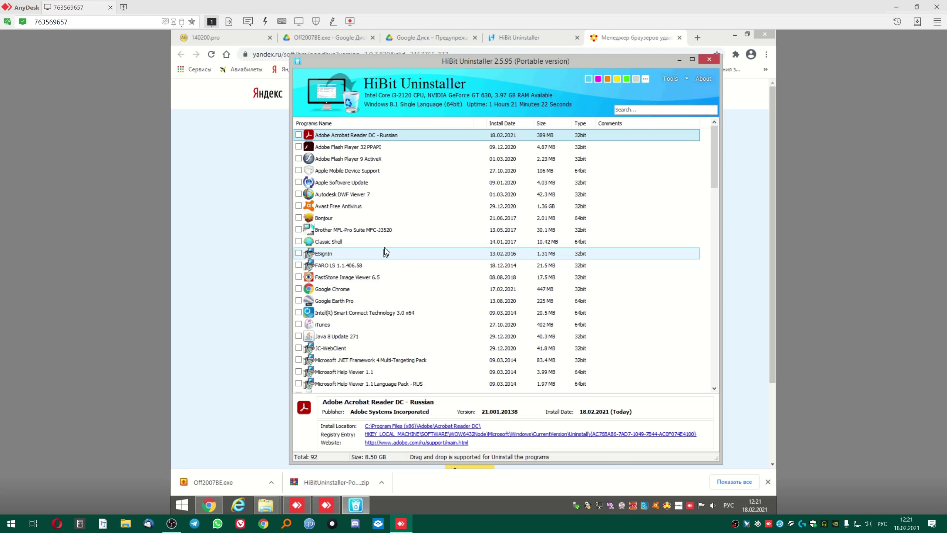
pyautogui.click(399, 301)
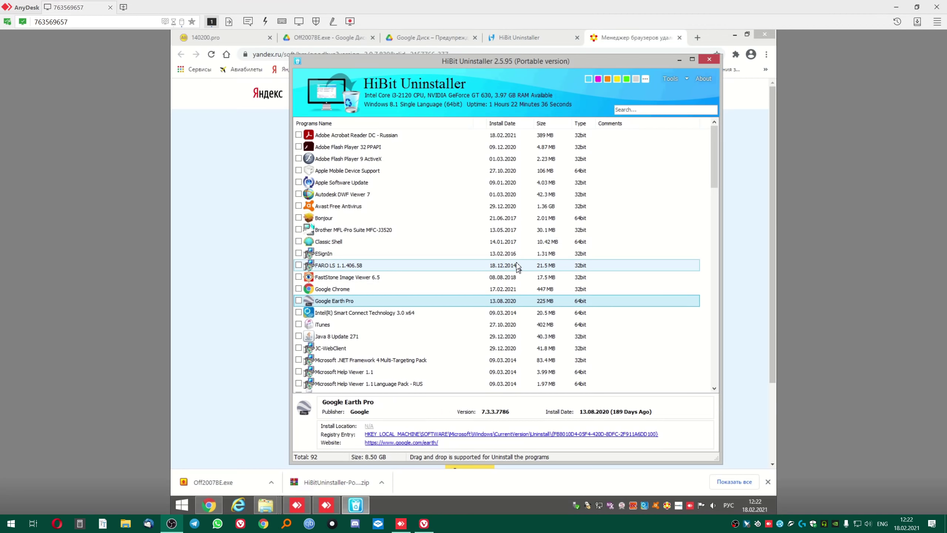
pyautogui.click(709, 60)
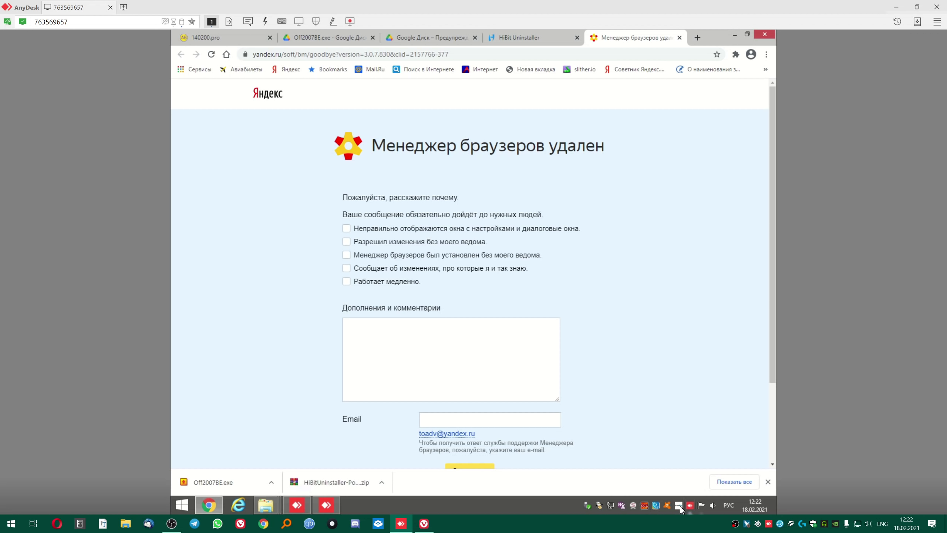
# Open the performance options (Параметры быстродействия) from the computer's advanced system settings and move the dialog clear of the window behind.
pyautogui.click(181, 504)
pyautogui.moveTo(331, 392)
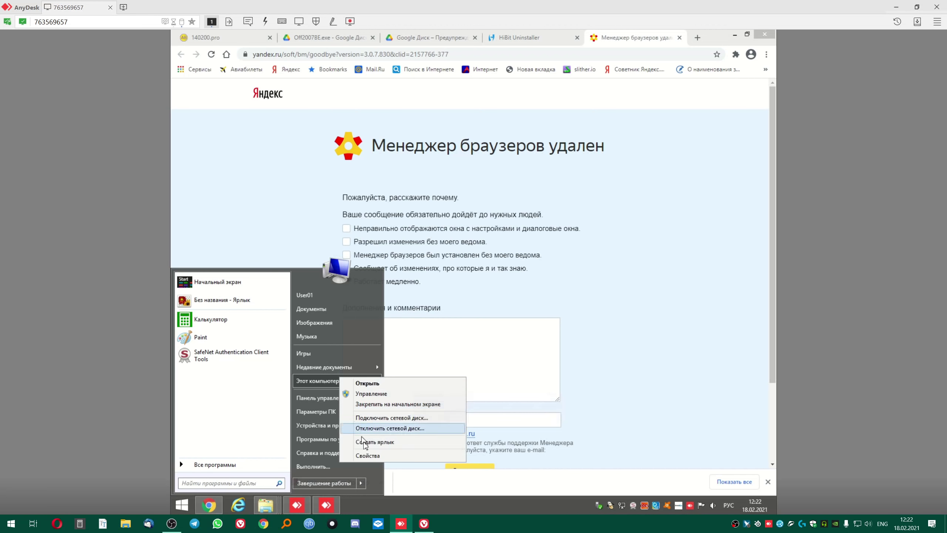
pyautogui.click(371, 460)
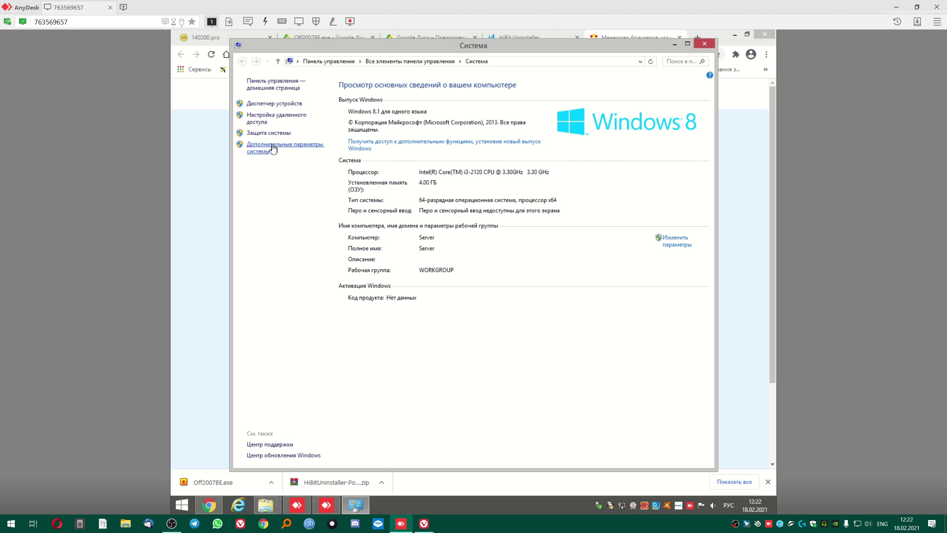
pyautogui.click(291, 145)
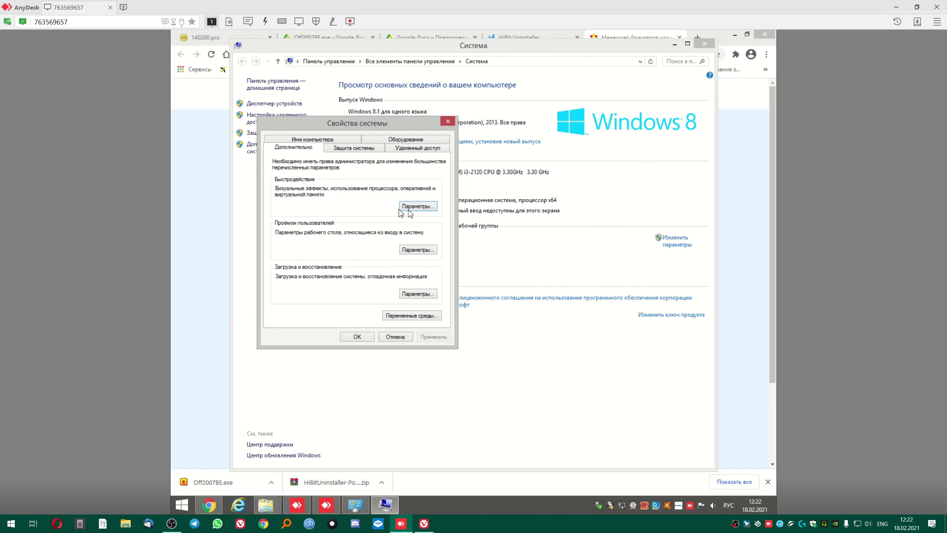
pyautogui.click(413, 206)
pyautogui.moveTo(369, 170); pyautogui.dragTo(438, 119)
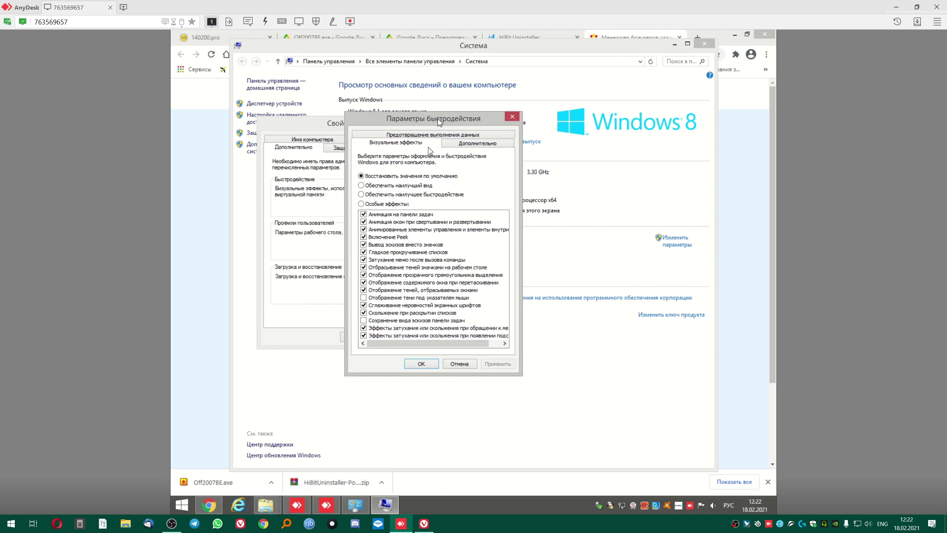
# Turn off the visual effects for taskbar animation, window minimize/maximize animation, animated controls, Peek and menu fading.
pyautogui.click(363, 215)
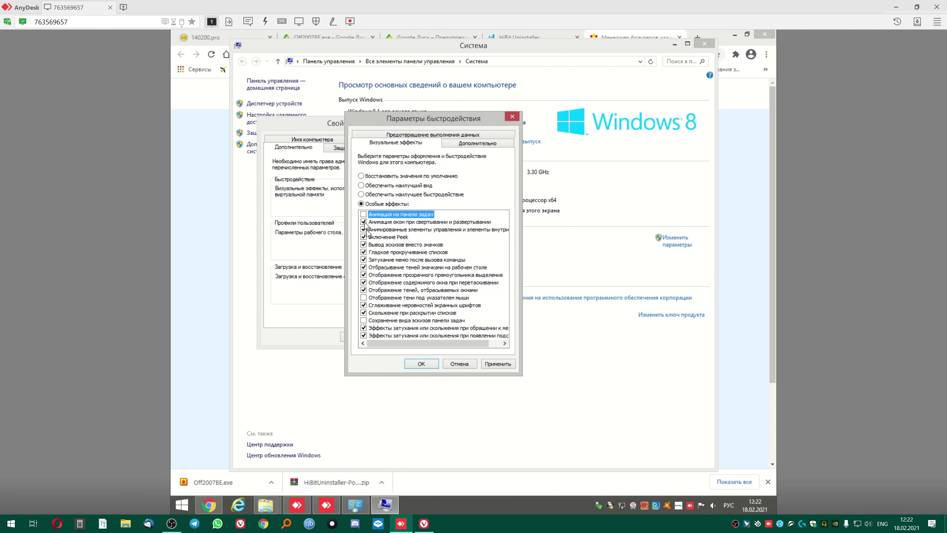
pyautogui.click(363, 222)
pyautogui.click(364, 229)
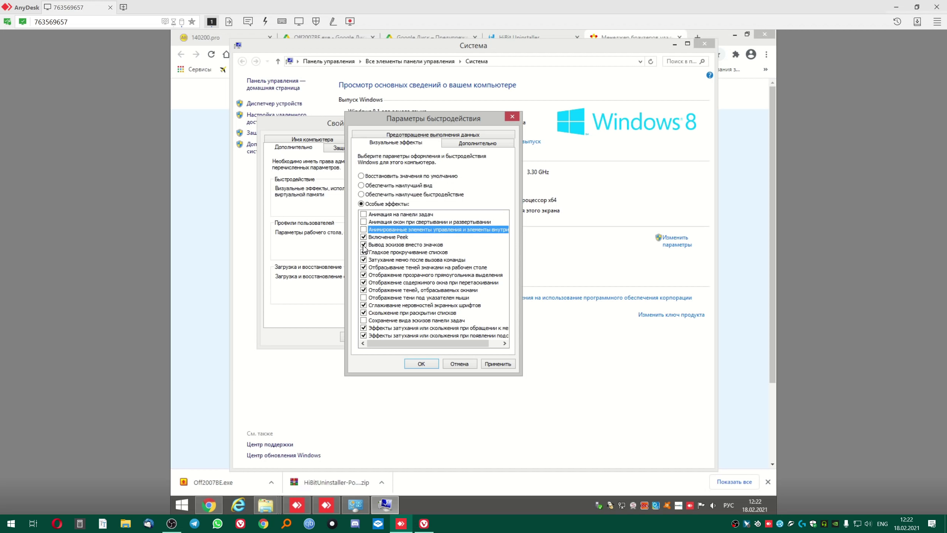
pyautogui.click(363, 237)
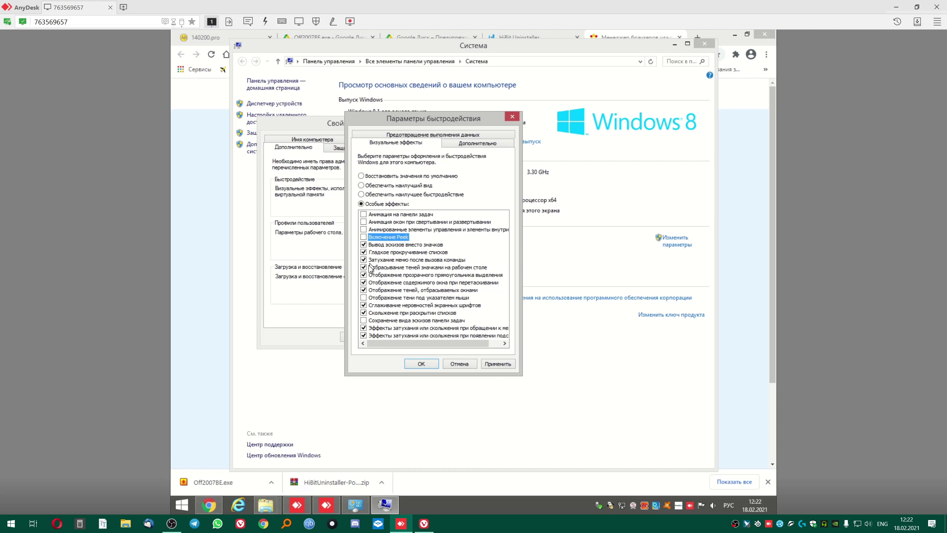
pyautogui.click(364, 260)
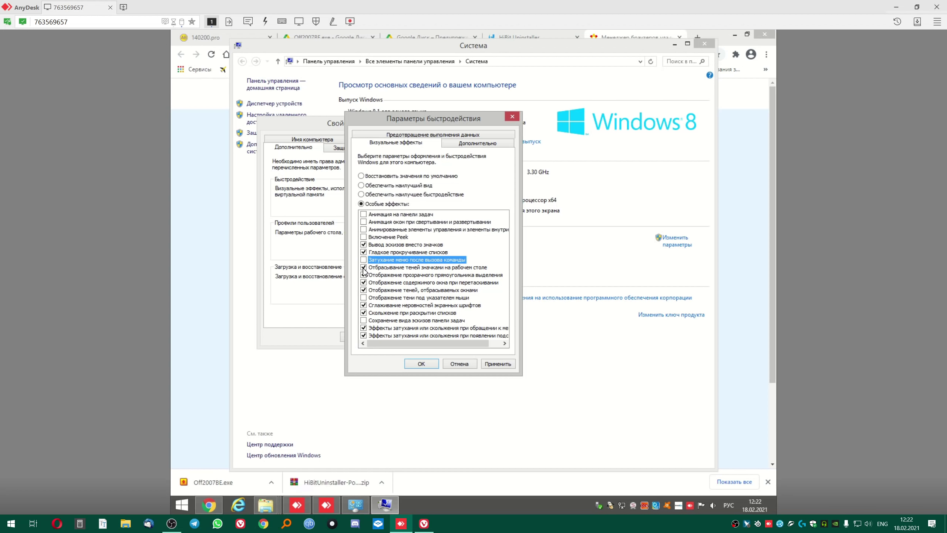
# Enable the shadow under the mouse pointer, disable list sliding and the menu and tooltip fade effects, and apply the performance options.
pyautogui.click(364, 298)
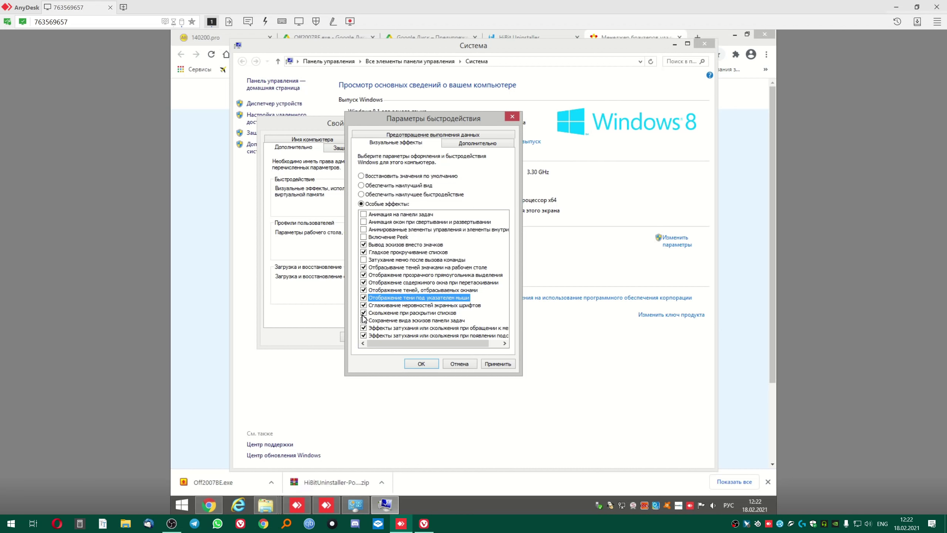
pyautogui.click(364, 313)
pyautogui.click(364, 320)
pyautogui.click(364, 328)
pyautogui.click(364, 335)
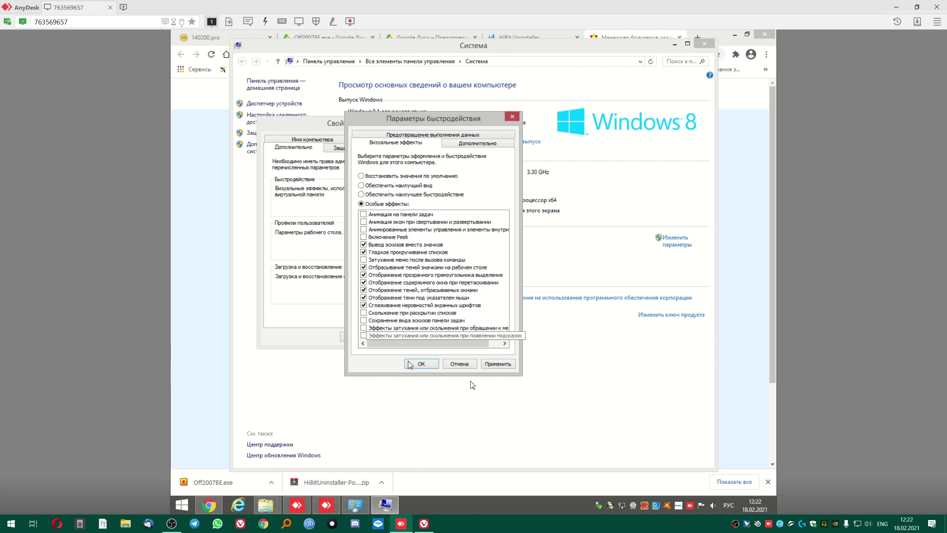
pyautogui.click(500, 366)
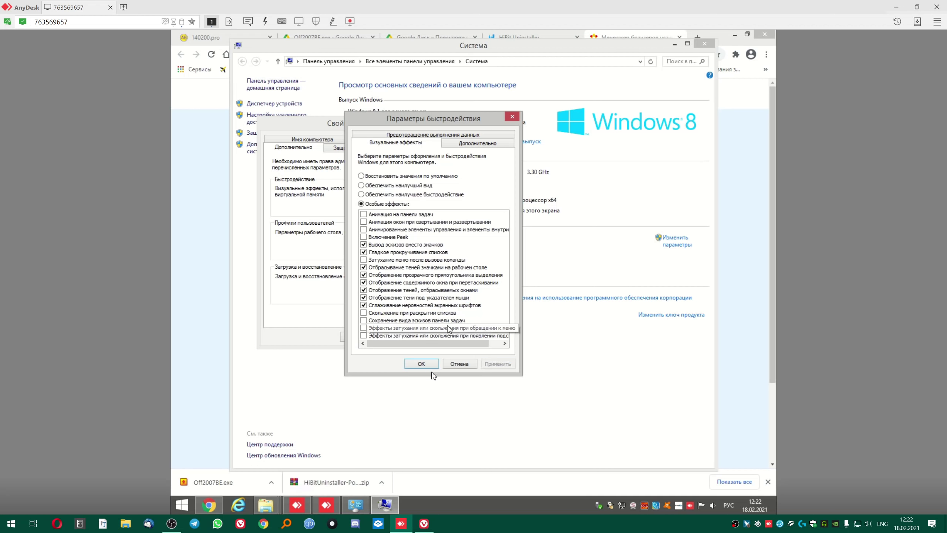
pyautogui.click(421, 364)
# Close the System window and confirm the system properties dialog (Свойства системы).
pyautogui.press('super')
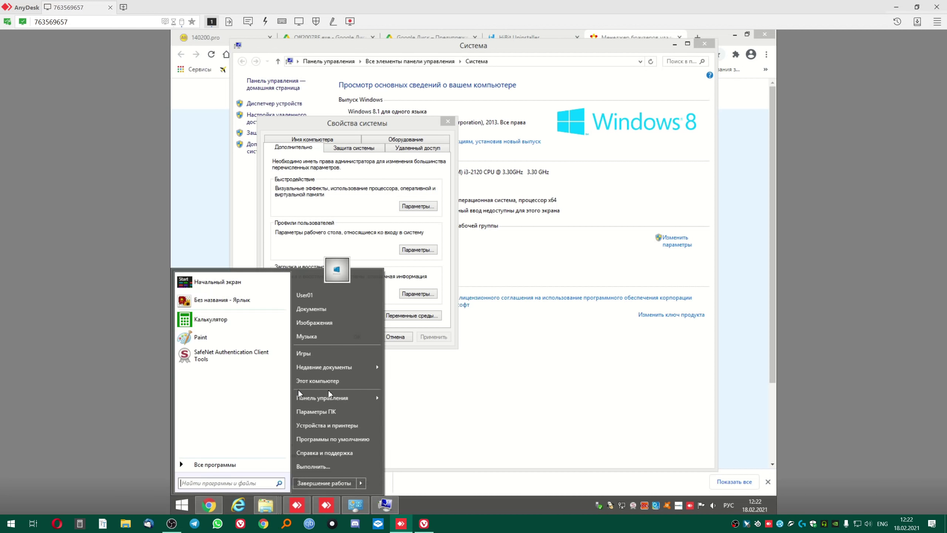
pyautogui.click(467, 342)
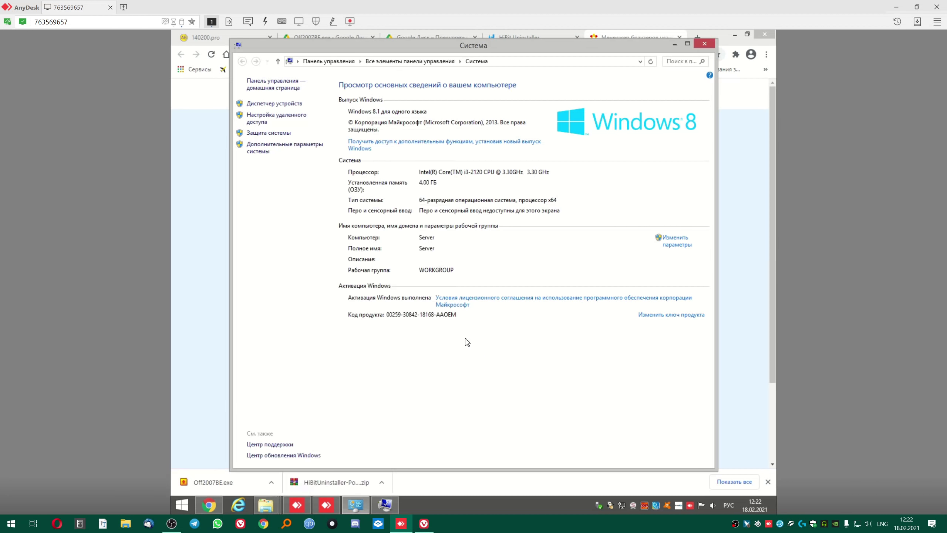
pyautogui.click(703, 45)
pyautogui.click(357, 337)
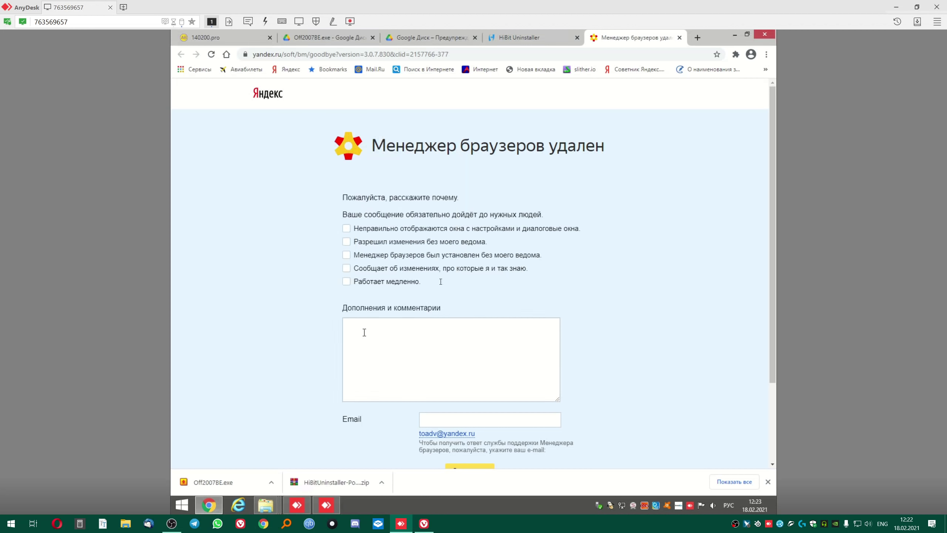
# Close all open browser tabs, including the Yandex, HiBit Uninstaller, Google Drive and 140200.pro pages.
pyautogui.hotkey('ctrl', 'w')
pyautogui.hotkey('ctrl', 'w')
pyautogui.hotkey('ctrl', 'w')
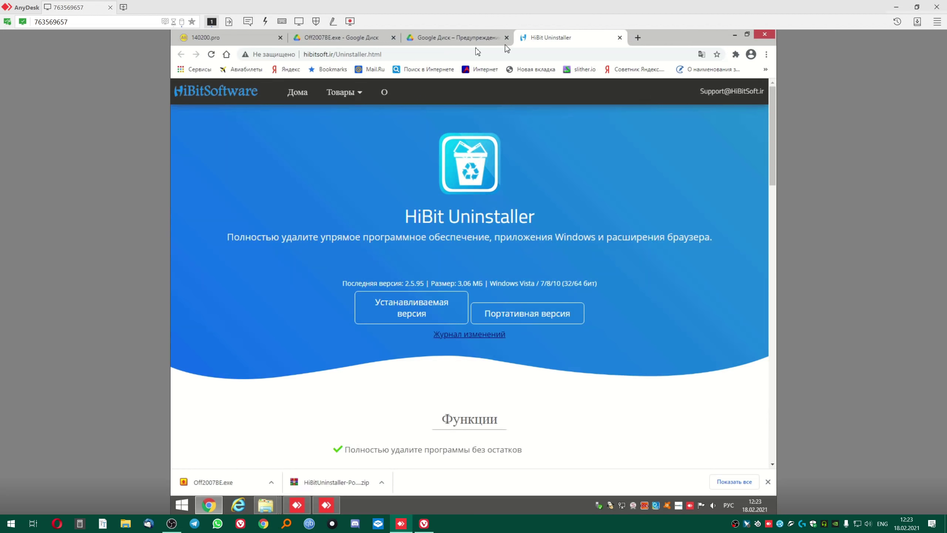
pyautogui.hotkey('ctrl', 'w')
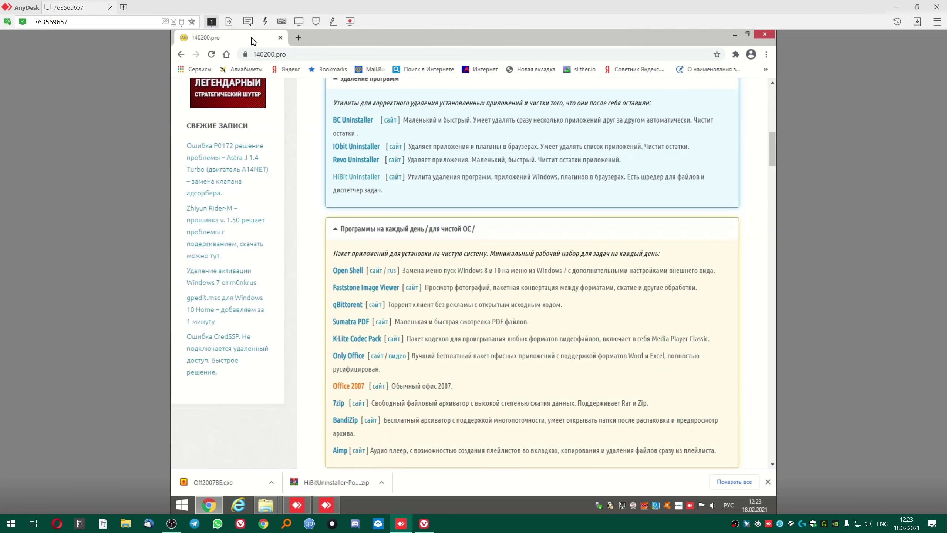
pyautogui.hotkey('ctrl', 'w')
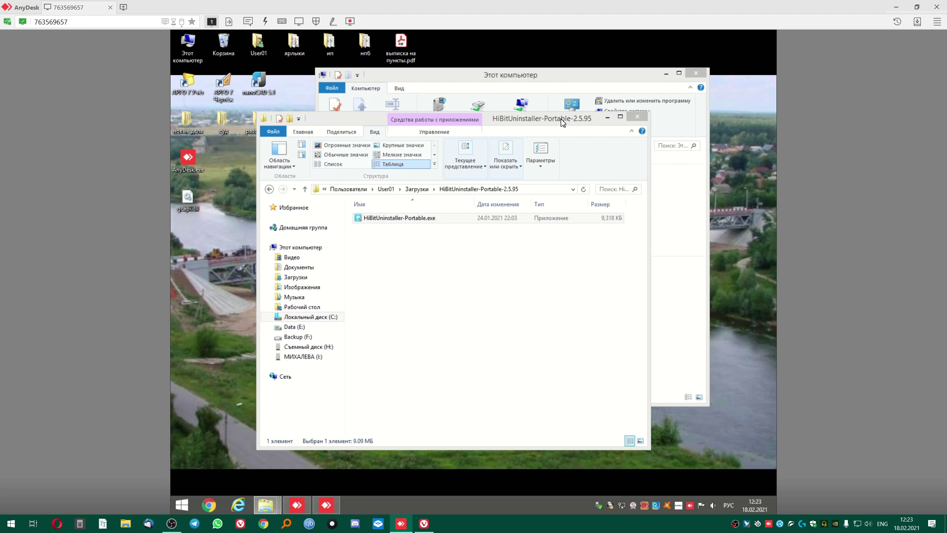
# Close the HiBitUninstaller-Portable-2.5.95 folder window, open the Загрузки folder from Этот компьютер and widen its name column.
pyautogui.moveTo(562, 120); pyautogui.dragTo(574, 99)
pyautogui.click(651, 98)
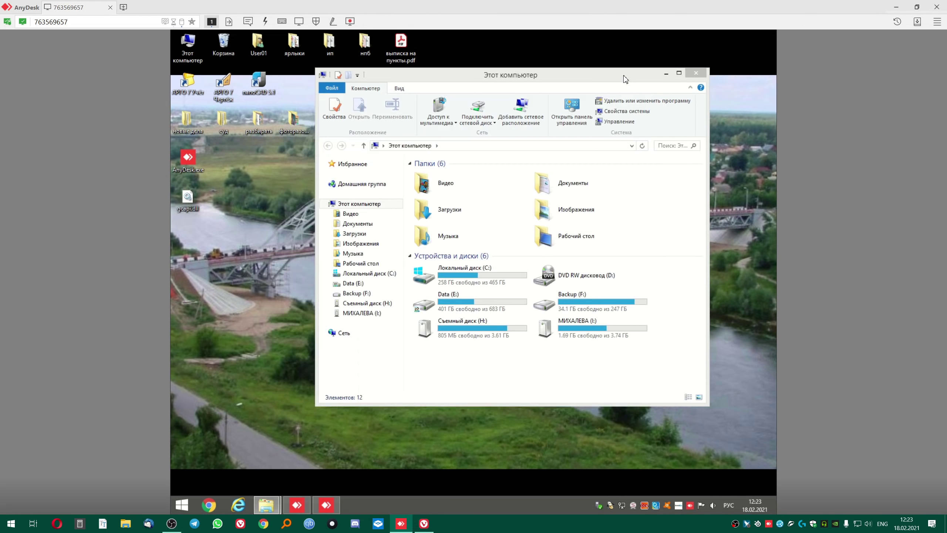
pyautogui.moveTo(626, 79); pyautogui.dragTo(568, 104)
pyautogui.click(396, 237)
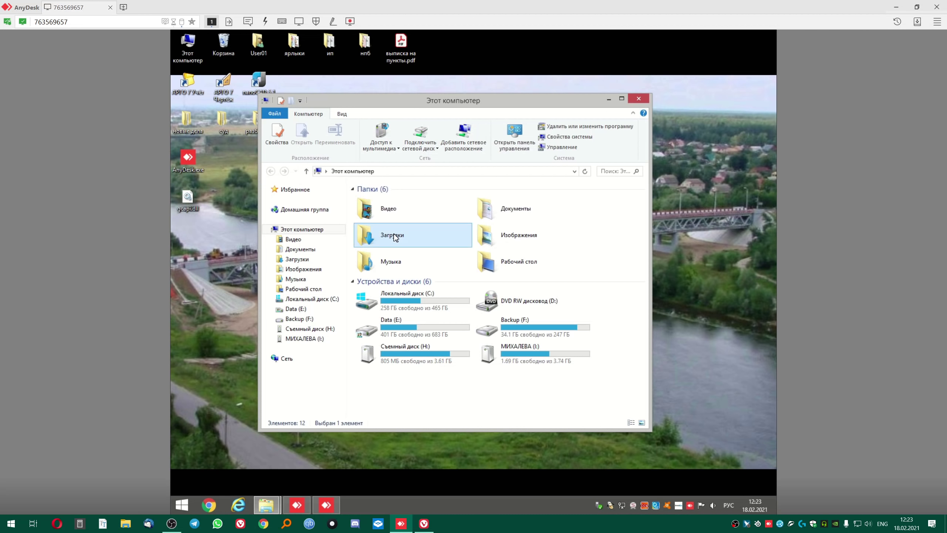
pyautogui.doubleClick(395, 237)
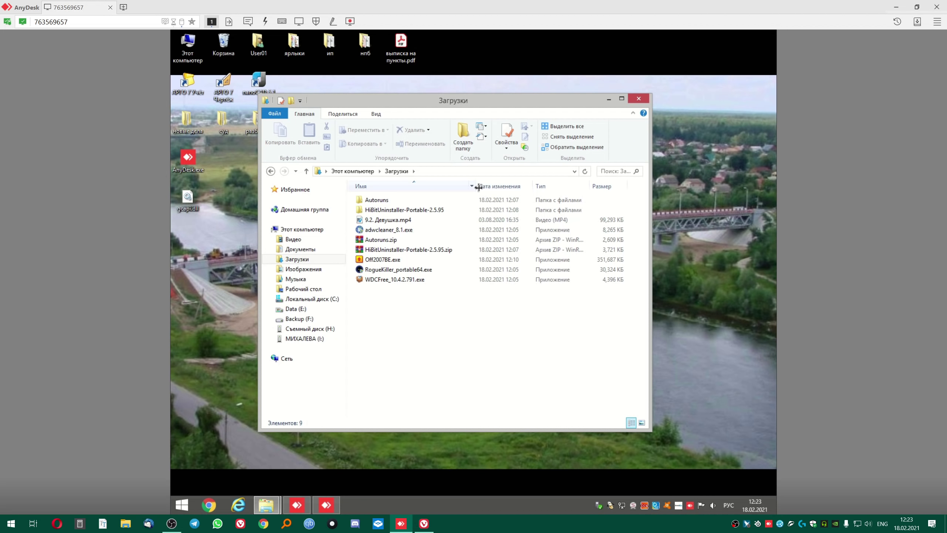
pyautogui.moveTo(479, 188); pyautogui.dragTo(534, 188)
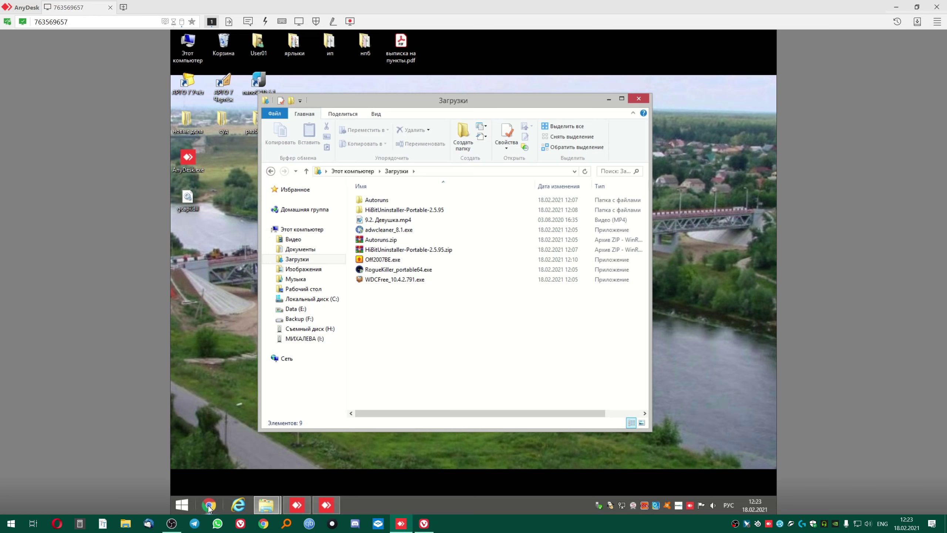
# Switch to Chrome and search the web for "лlite".
pyautogui.doubleClick(436, 250)
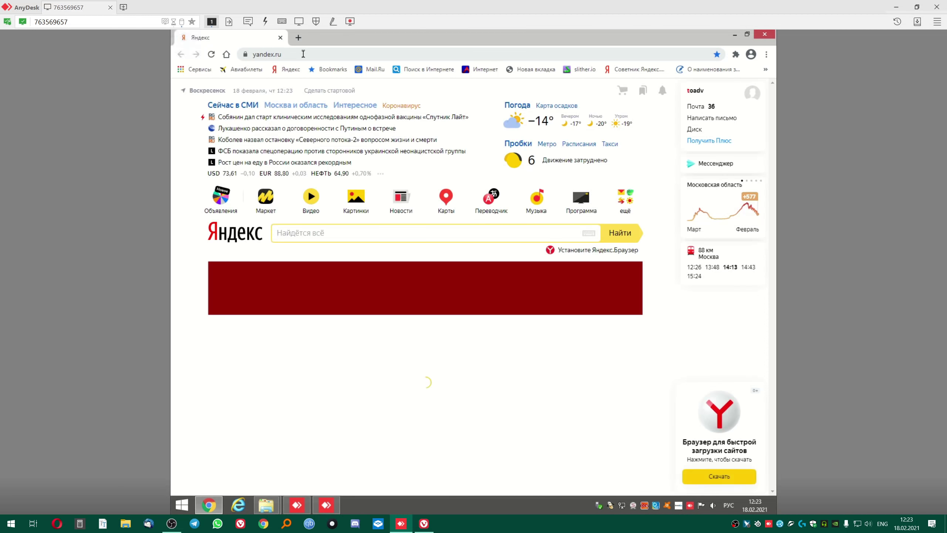
pyautogui.click(292, 55)
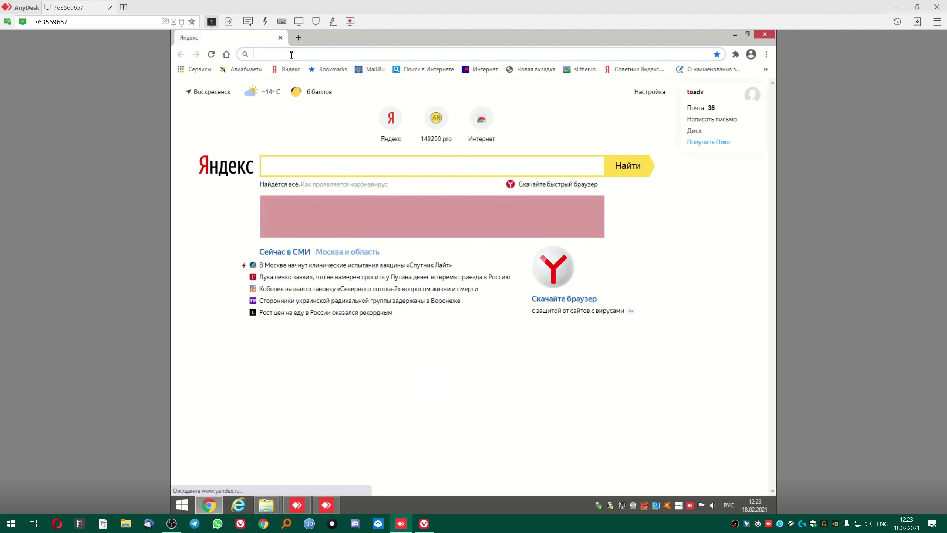
pyautogui.write('лite')
pyautogui.press('Return')
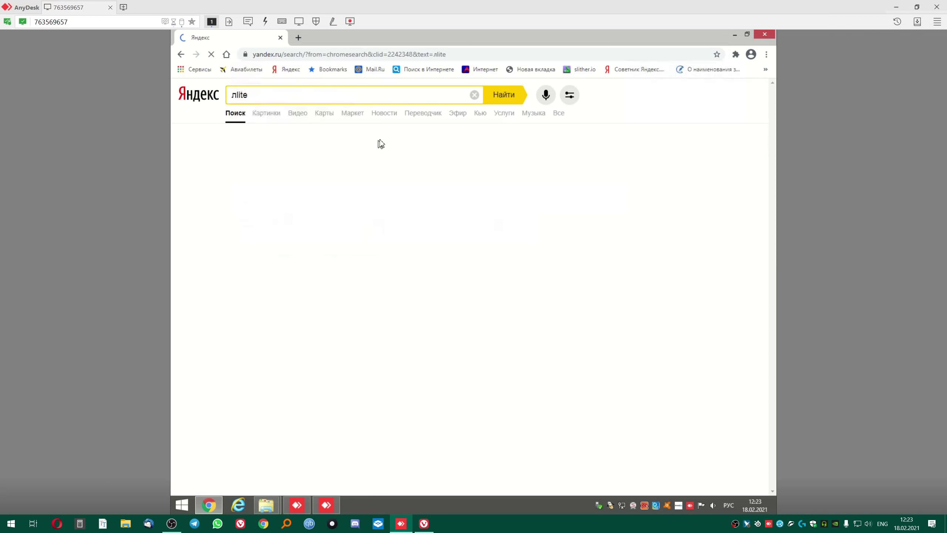
# Search Yandex for "klite" and open the Codec Guide website from the results.
pyautogui.moveTo(266, 94); pyautogui.dragTo(199, 98)
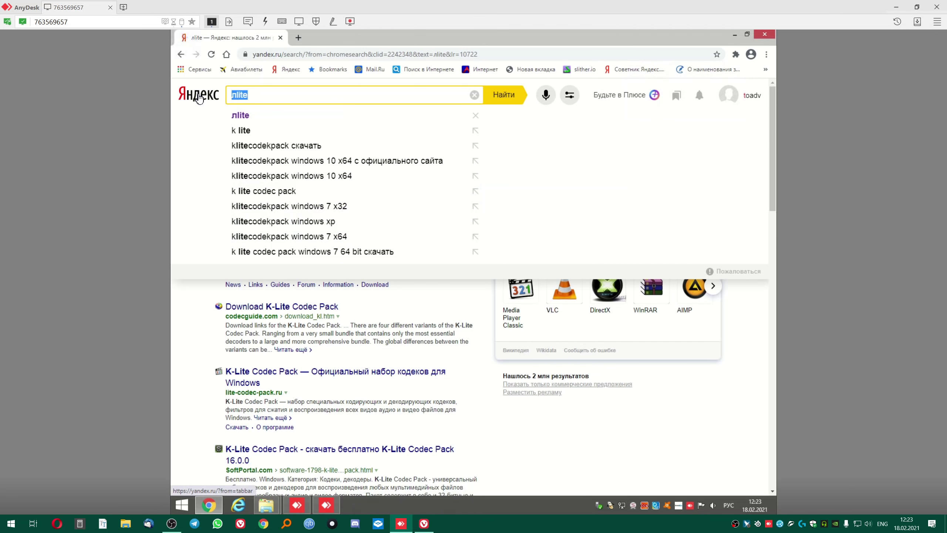
pyautogui.write('klite')
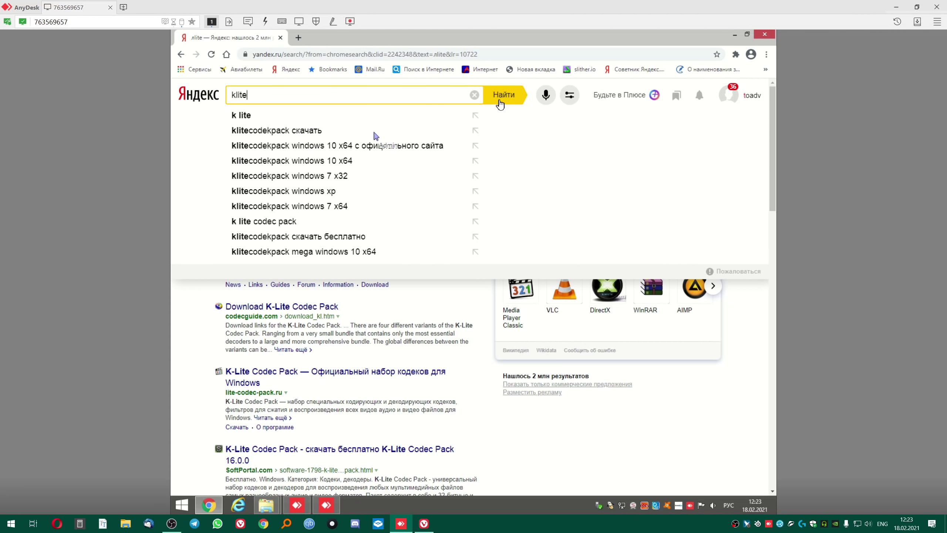
pyautogui.click(500, 104)
pyautogui.click(366, 165)
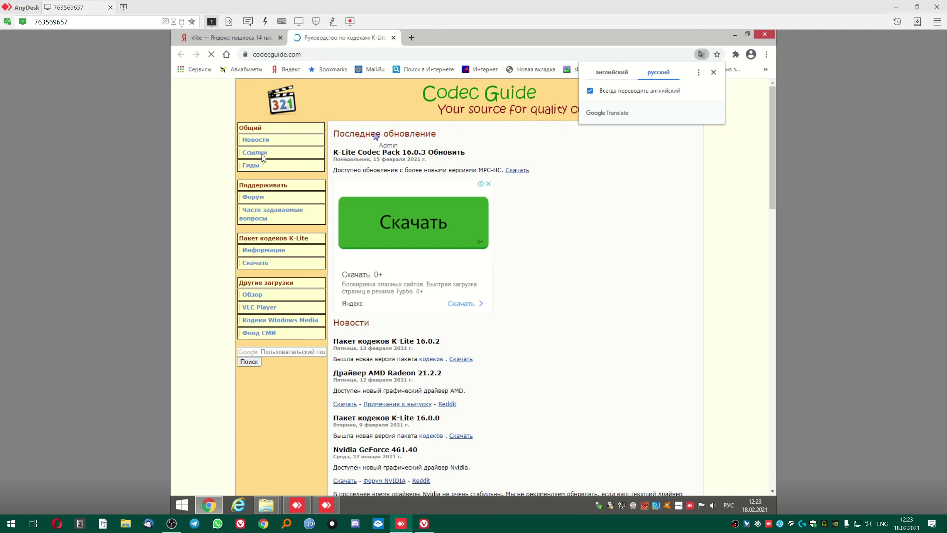
# Open the K-Lite Codec Pack download page and save K-Lite_Codec_Pack_1602_Mega.exe to the Загрузки folder.
pyautogui.click(262, 266)
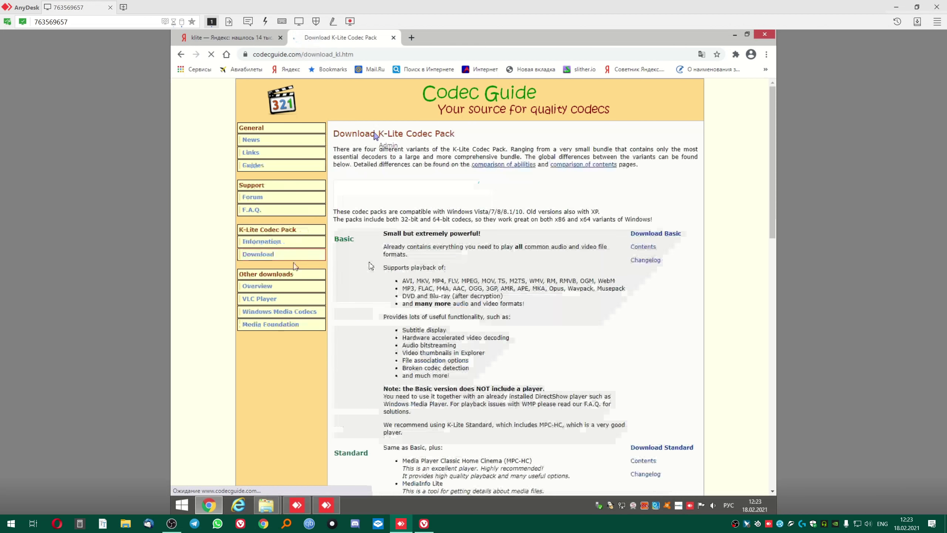
pyautogui.scroll(-5, 501, 285)
pyautogui.scroll(-3, 501, 285)
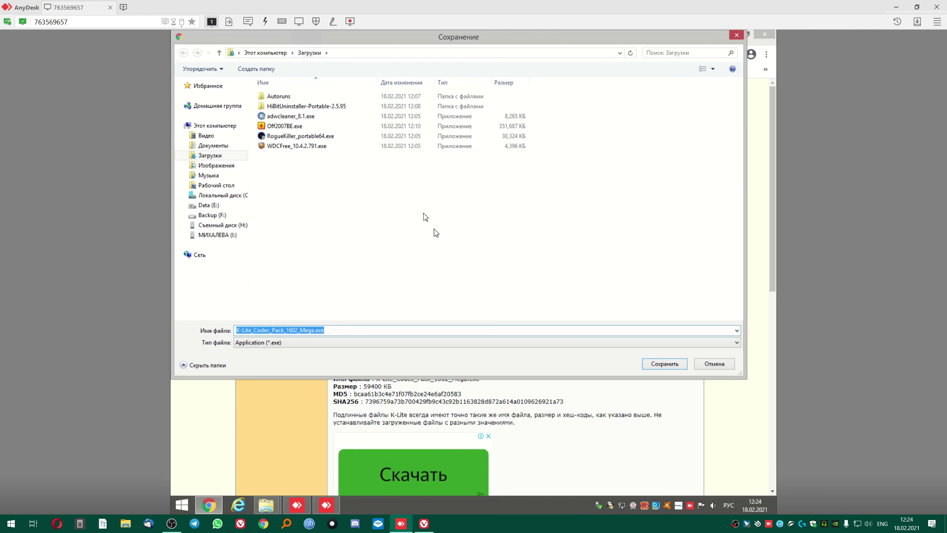
pyautogui.click(680, 368)
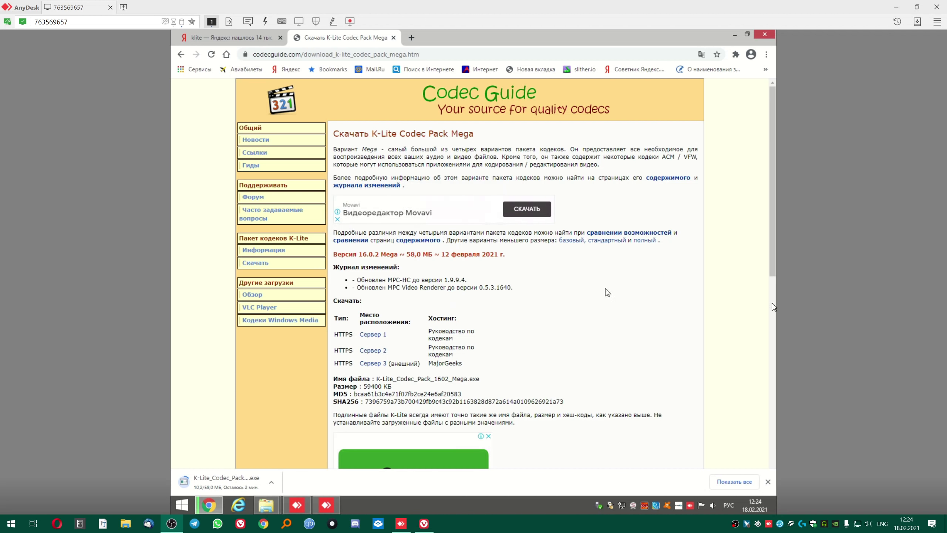
# Minimize Chrome, open the Autoruns folder in Загрузки and run Autoruns64.exe as administrator, allowing it to make changes.
pyautogui.click(734, 36)
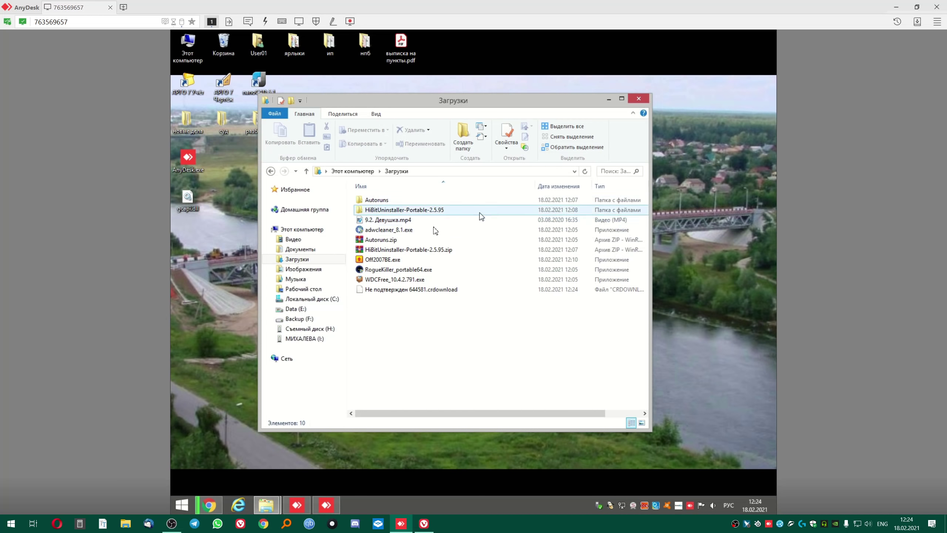
pyautogui.moveTo(437, 105); pyautogui.dragTo(488, 117)
pyautogui.doubleClick(408, 203)
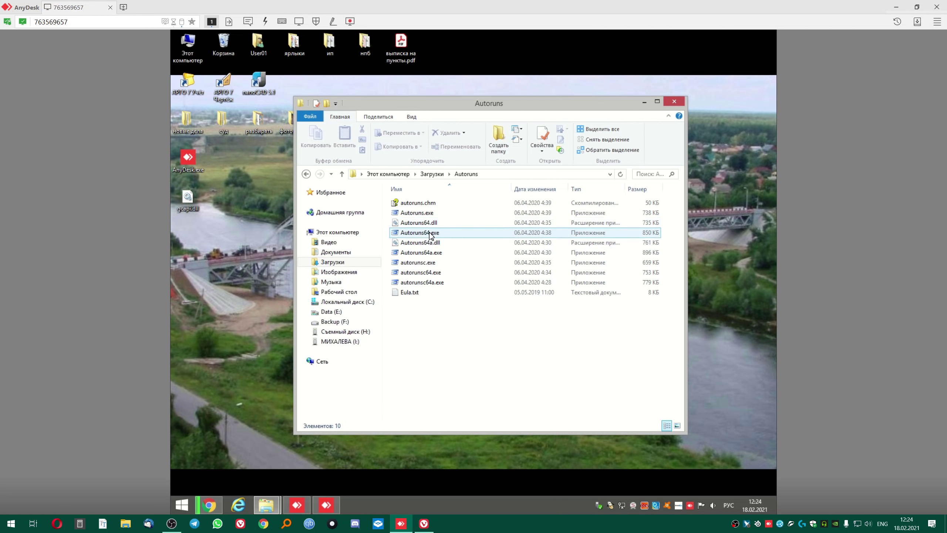
pyautogui.rightClick(429, 232)
pyautogui.click(441, 249)
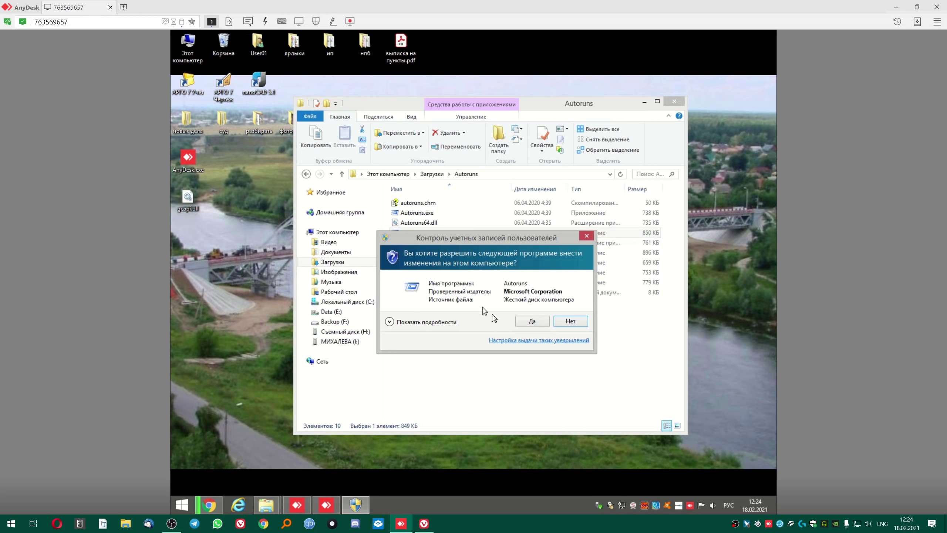
pyautogui.click(536, 323)
pyautogui.click(523, 326)
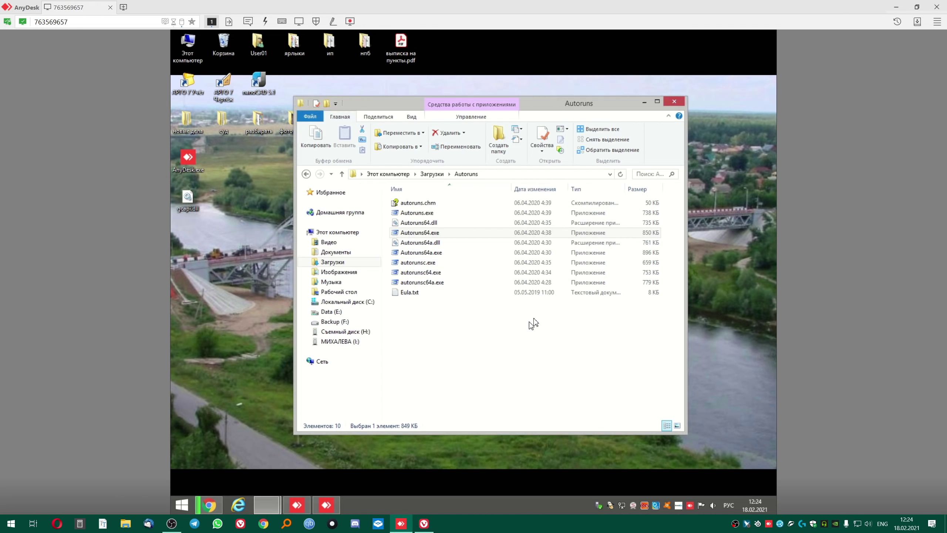
# Return to the Загрузки folder and launch the WDCFree_10.4.2.791.exe installer.
pyautogui.moveTo(565, 102); pyautogui.dragTo(543, 74)
pyautogui.click(408, 146)
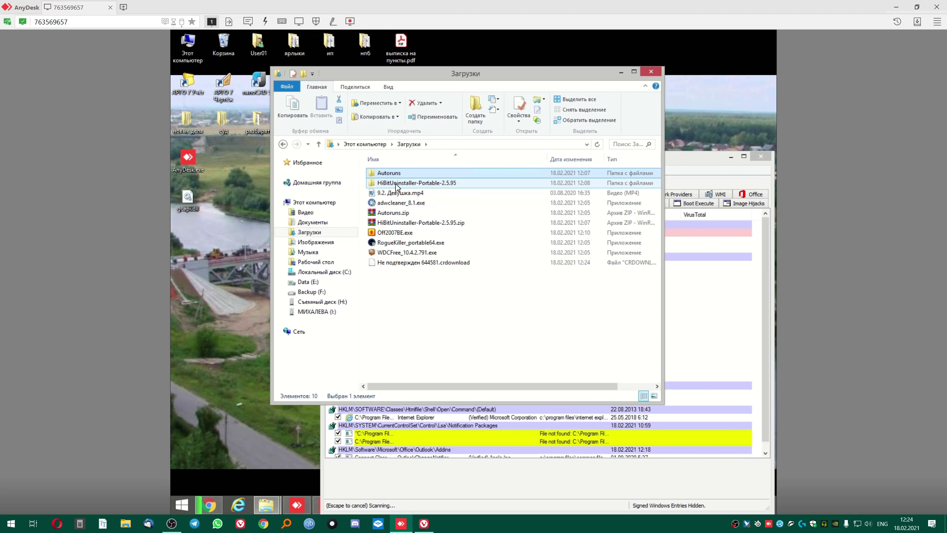
pyautogui.click(405, 253)
pyautogui.rightClick(404, 255)
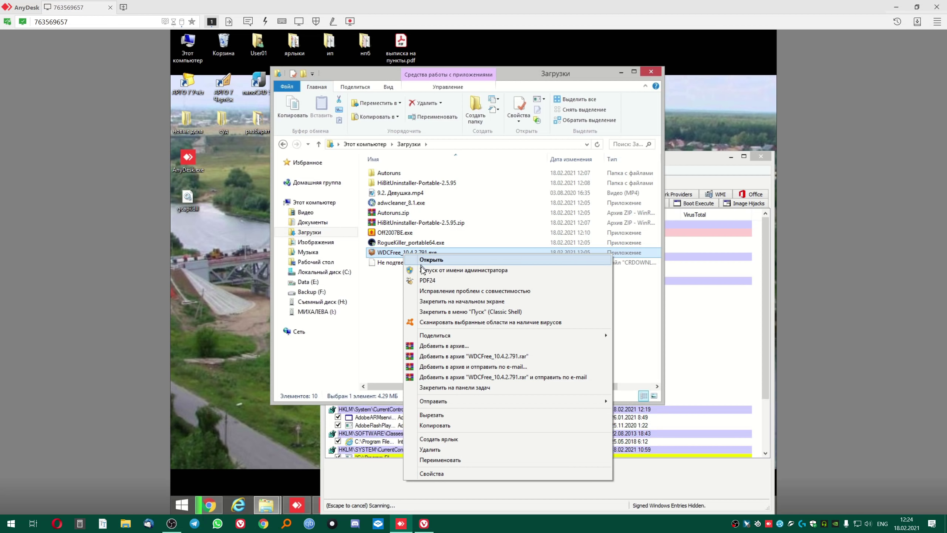
pyautogui.click(429, 261)
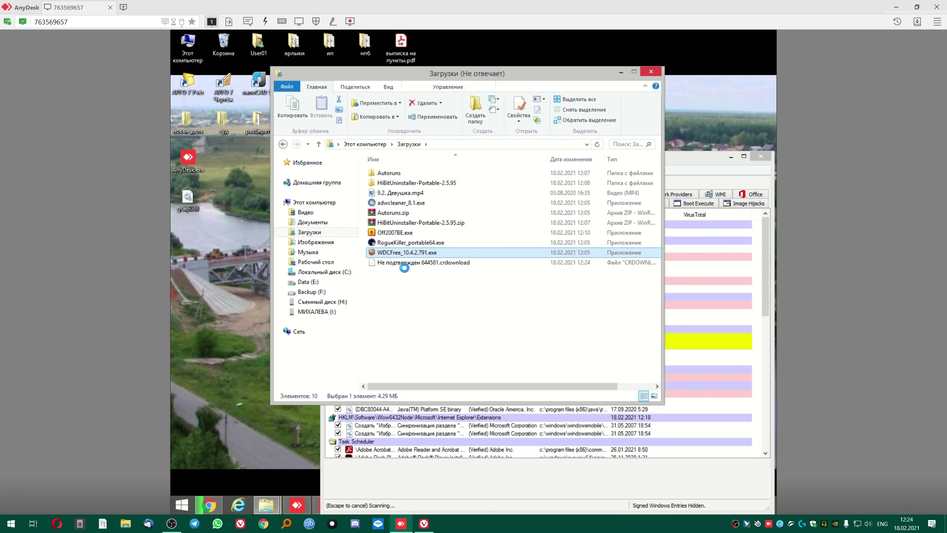
pyautogui.click(510, 291)
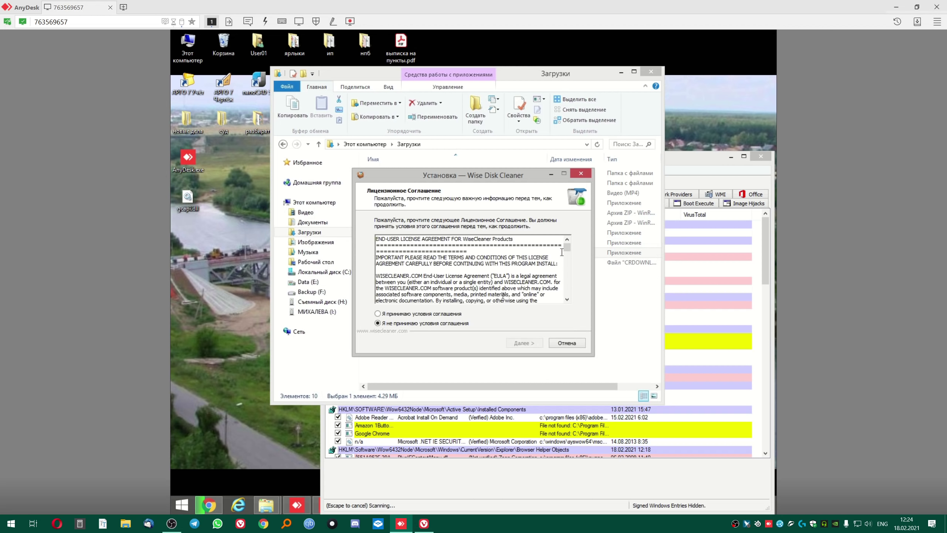
# Accept the licence agreement and install Wise Disk Cleaner, launching it on completion with the user guide option kept.
pyautogui.click(378, 313)
pyautogui.click(524, 343)
pyautogui.click(532, 343)
pyautogui.click(531, 343)
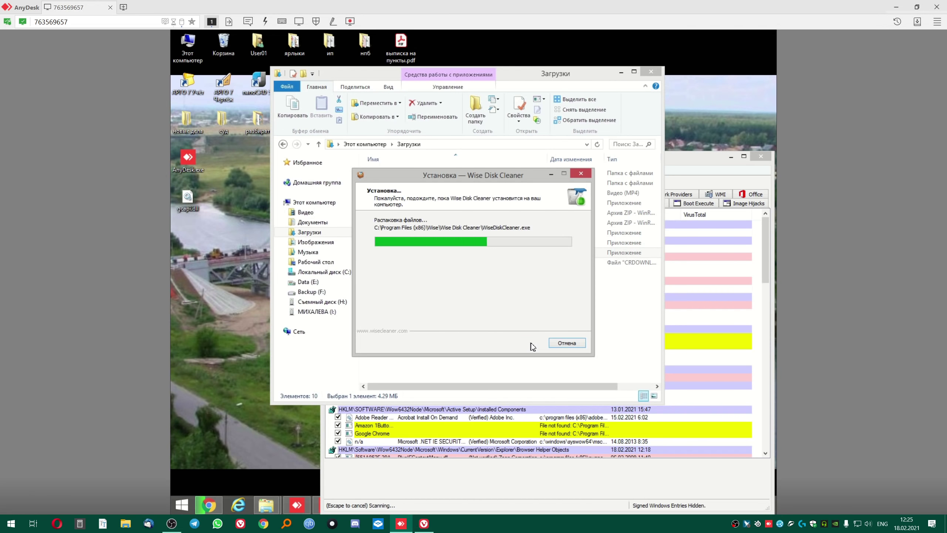
pyautogui.moveTo(635, 92); pyautogui.dragTo(607, 106)
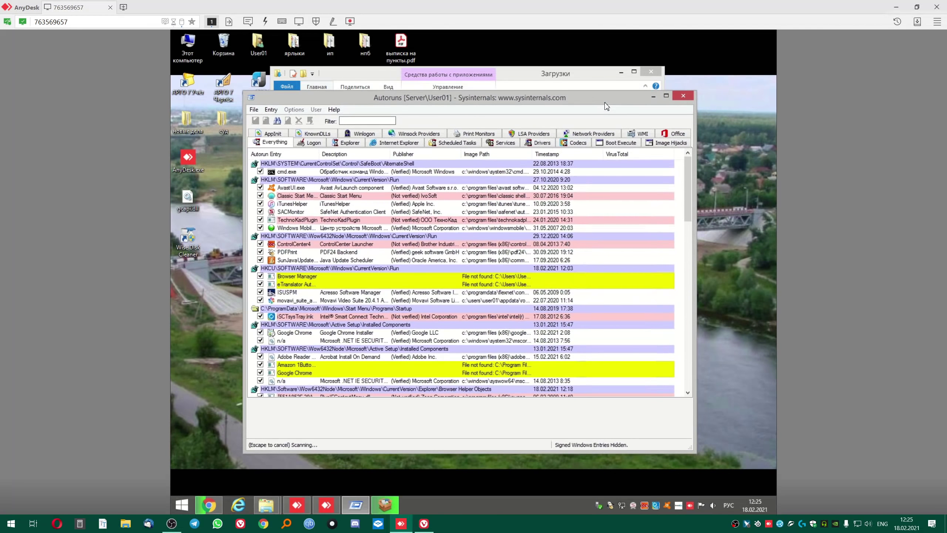
pyautogui.click(384, 503)
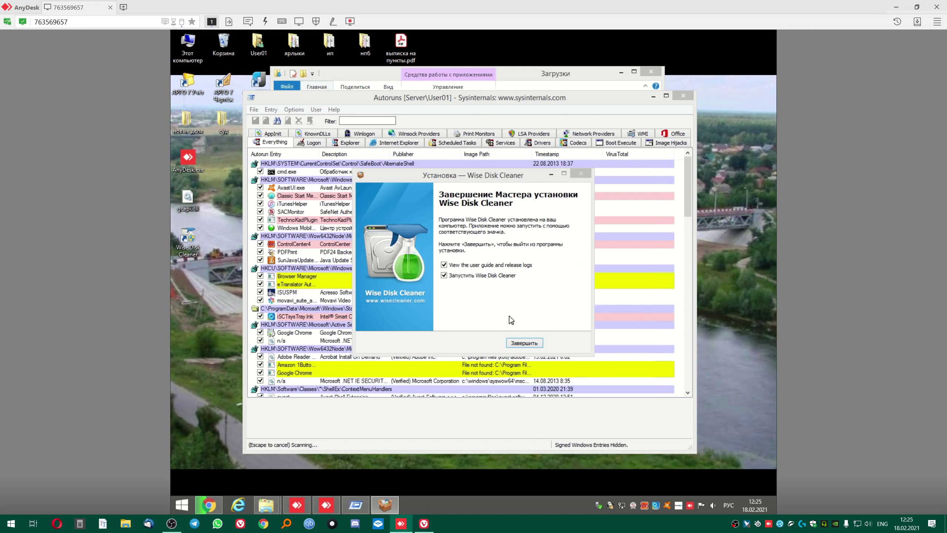
pyautogui.click(524, 343)
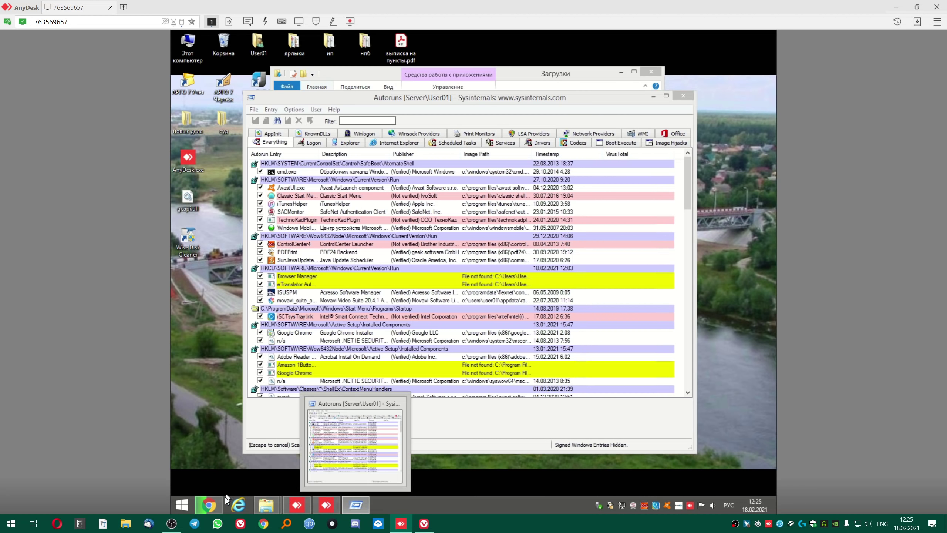
# Move the Wise Disk Cleaner window up slightly and enable the Глубокая очистка option under Запланировать.
pyautogui.moveTo(210, 506)
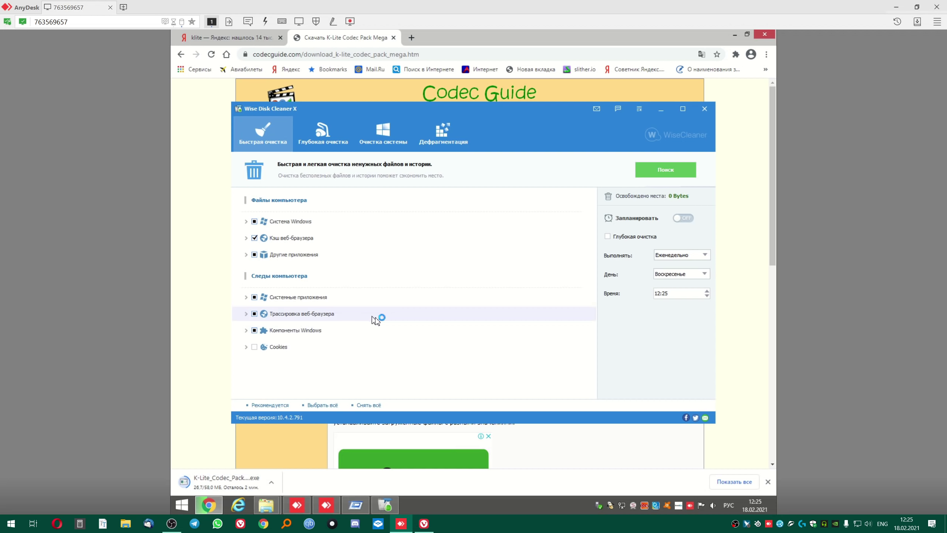
pyautogui.moveTo(552, 108); pyautogui.dragTo(551, 90)
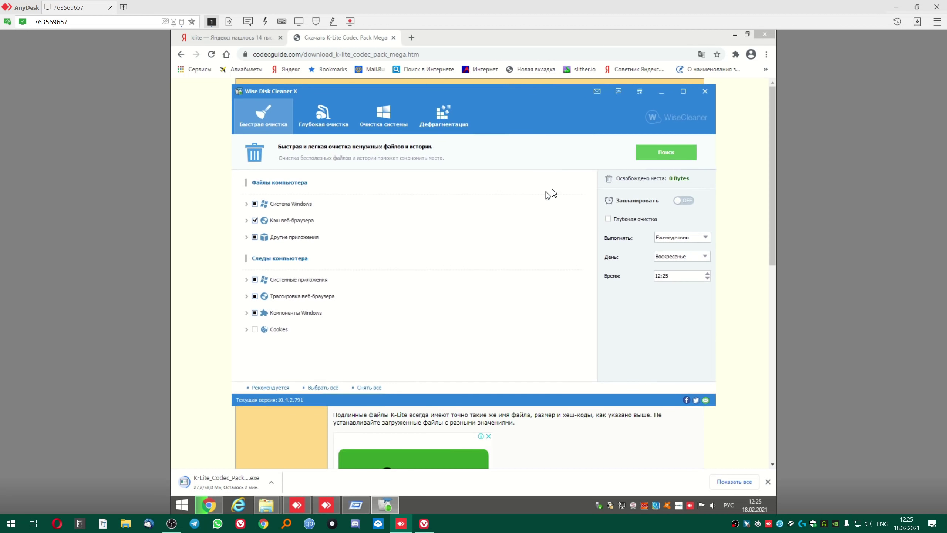
pyautogui.click(608, 218)
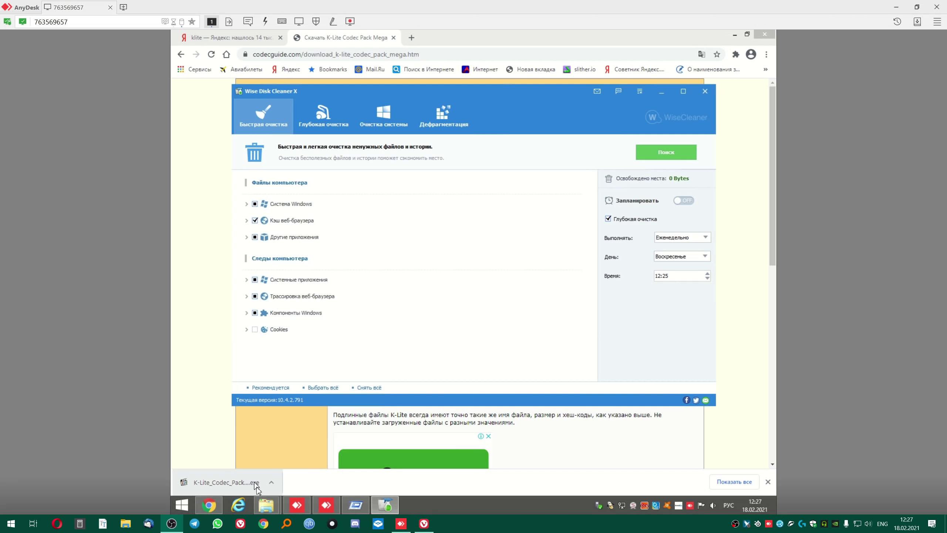
# Show the downloaded K-Lite codec pack in its folder and run K-Lite_Codec_Pack_1602_Mega.exe as administrator, allowing changes.
pyautogui.rightClick(256, 487)
pyautogui.click(294, 453)
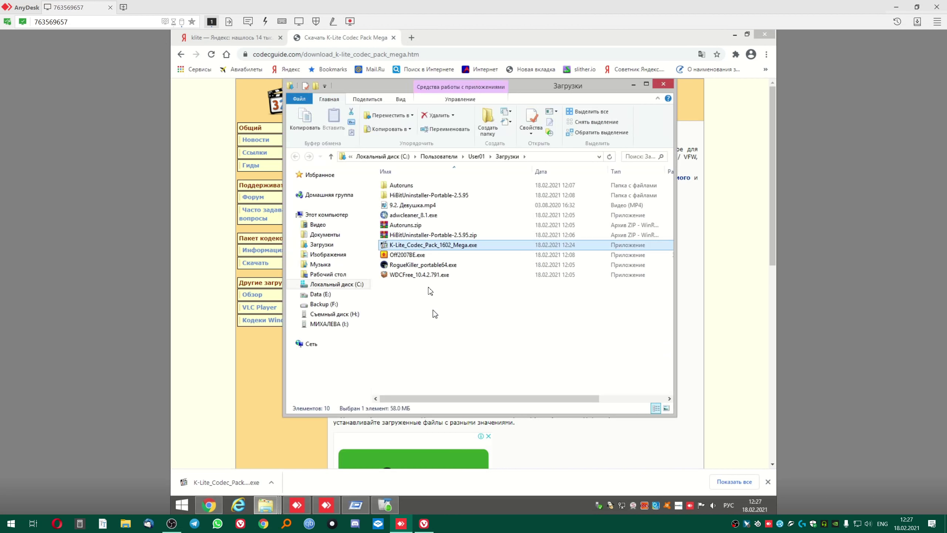
pyautogui.rightClick(418, 245)
pyautogui.click(439, 261)
pyautogui.click(508, 312)
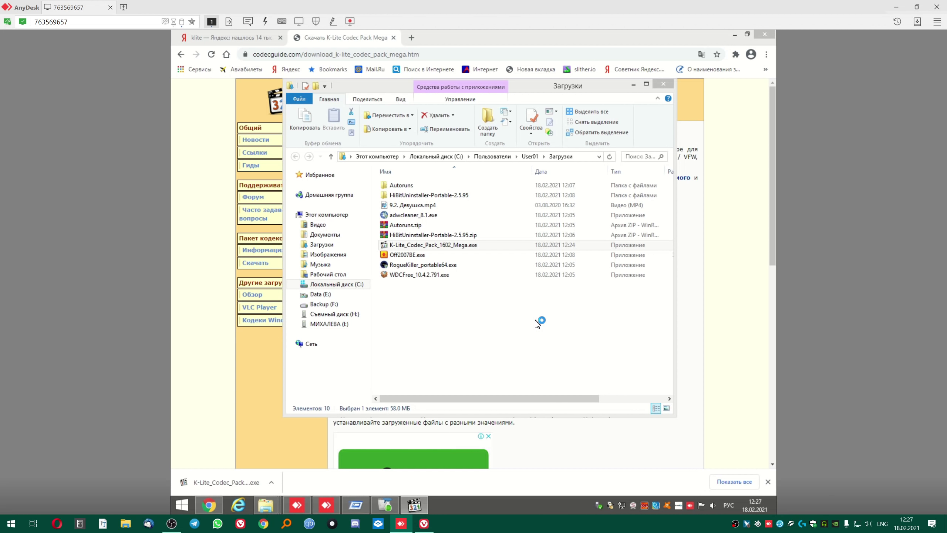
# Install K-Lite Mega Codec Pack 16.0.2 with the default player, component and language settings, and finish the setup.
pyautogui.click(538, 367)
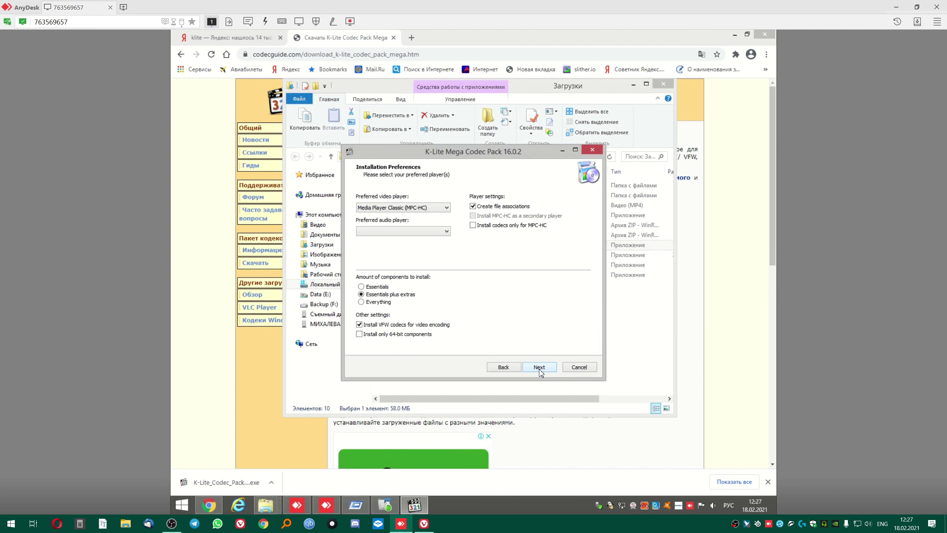
pyautogui.click(539, 367)
pyautogui.click(541, 370)
pyautogui.click(540, 370)
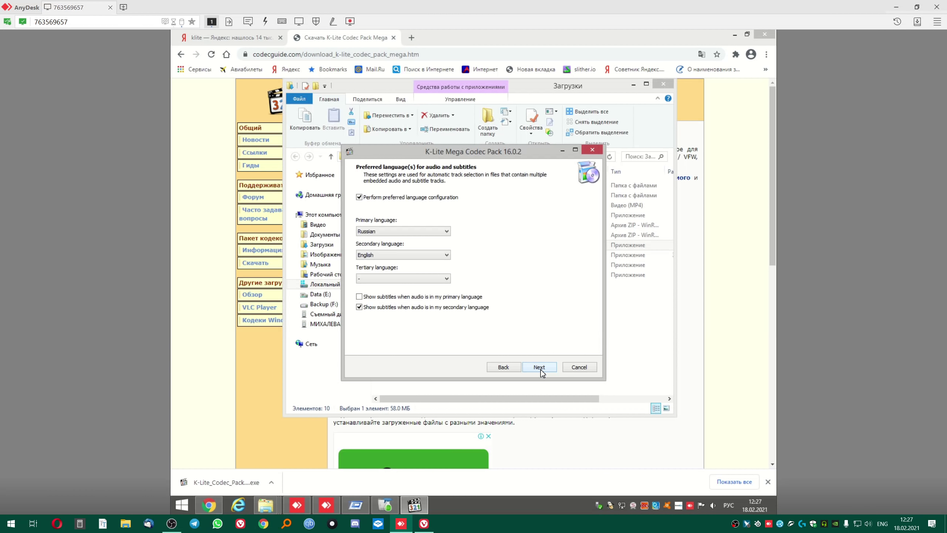
pyautogui.click(540, 369)
pyautogui.click(540, 370)
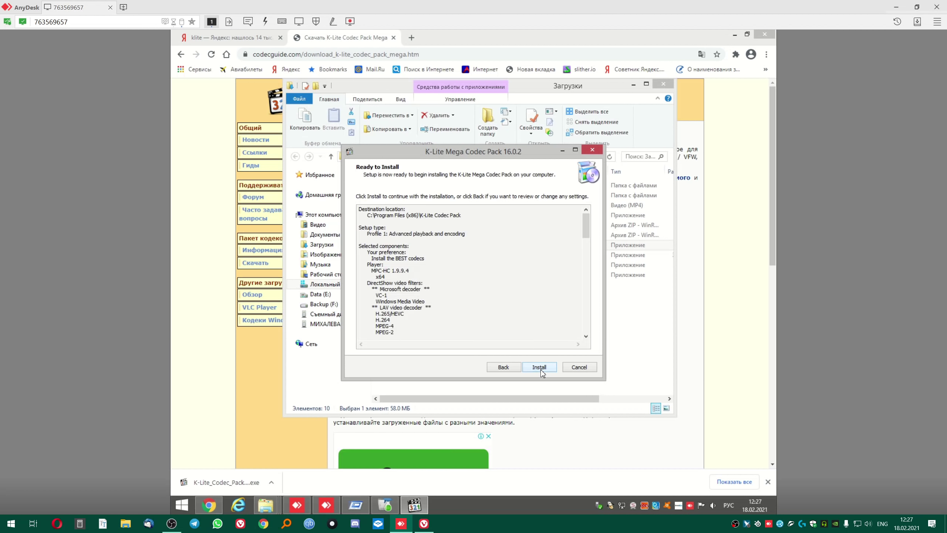
pyautogui.click(541, 369)
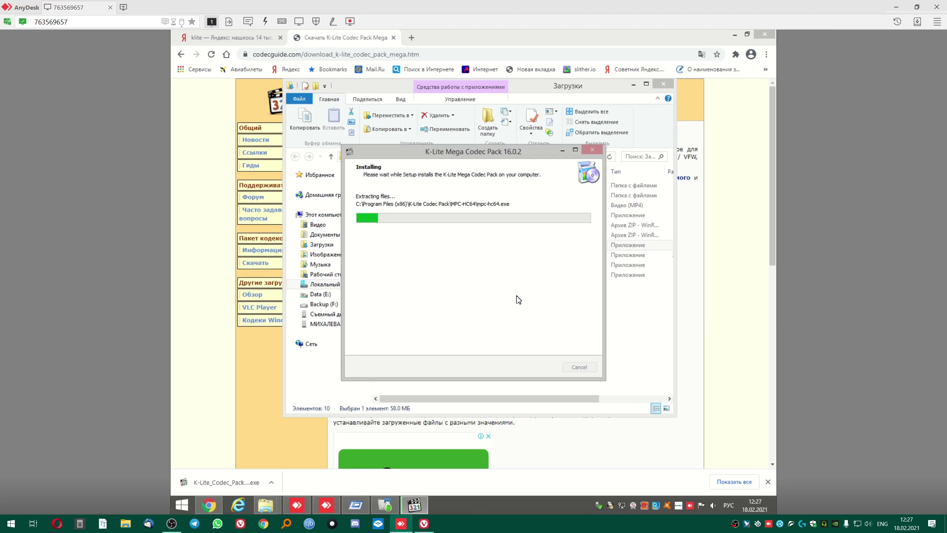
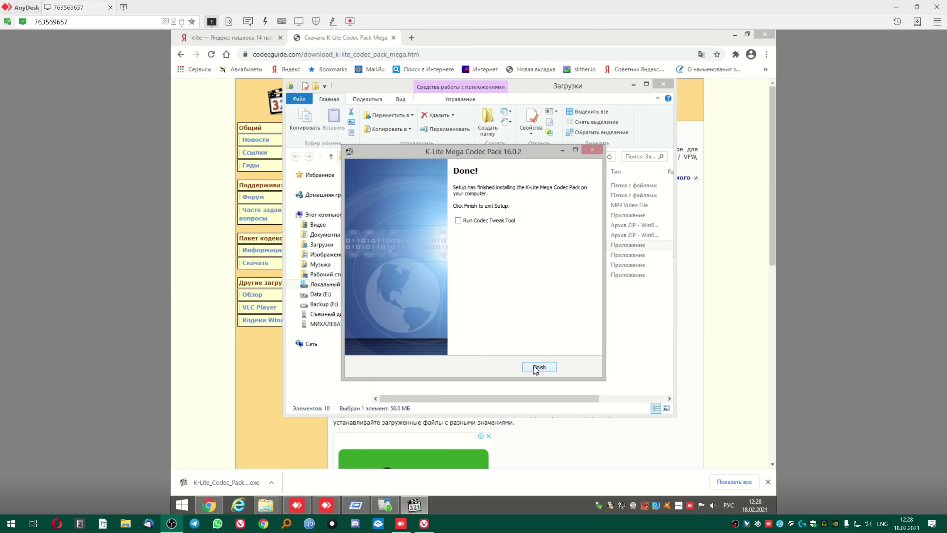
pyautogui.click(539, 367)
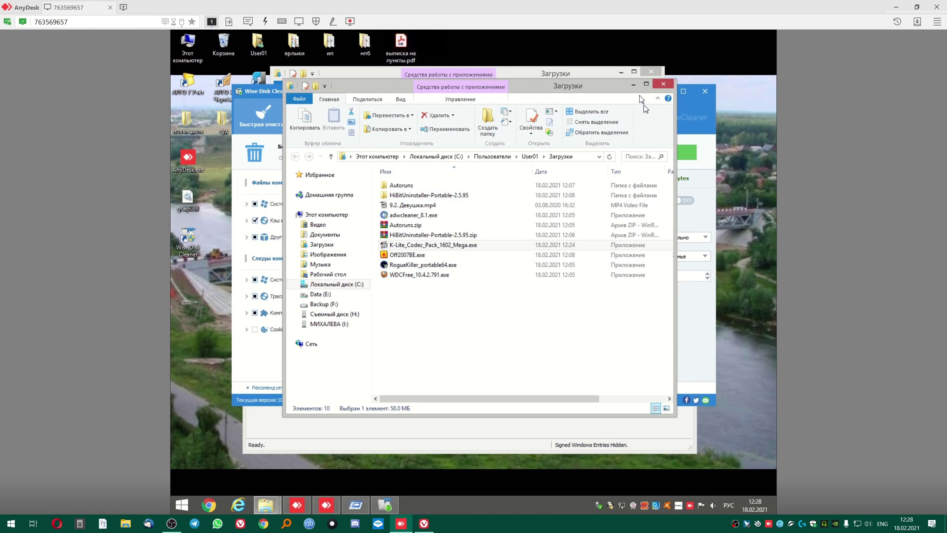
# Minimize the Загрузки window and scan for unneeded files with the Быстрая очистка mode of Wise Disk Cleaner.
pyautogui.click(633, 84)
pyautogui.click(665, 153)
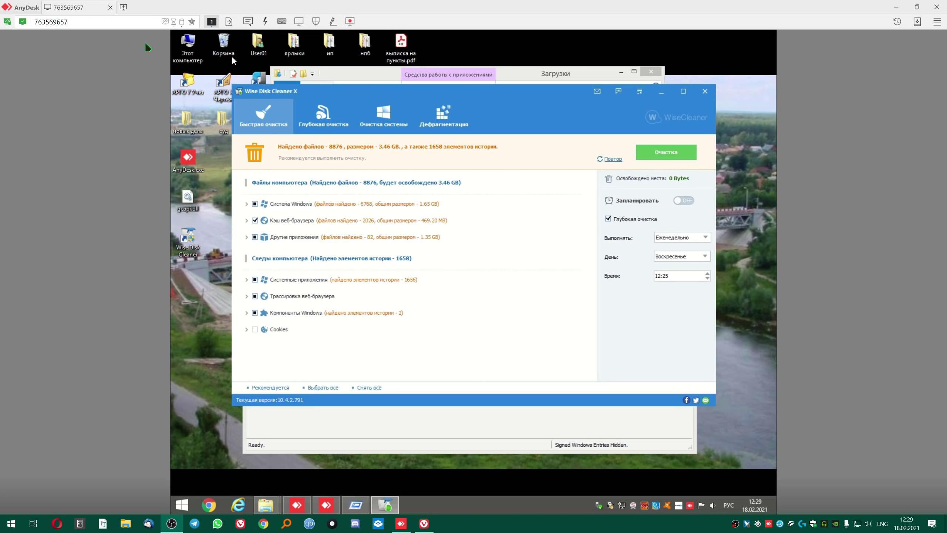
# Open Управление компьютером from Этот компьютер and examine the partitions of Диск 0 and Диск 1 in Управление дисками.
pyautogui.rightClick(188, 47)
pyautogui.click(197, 56)
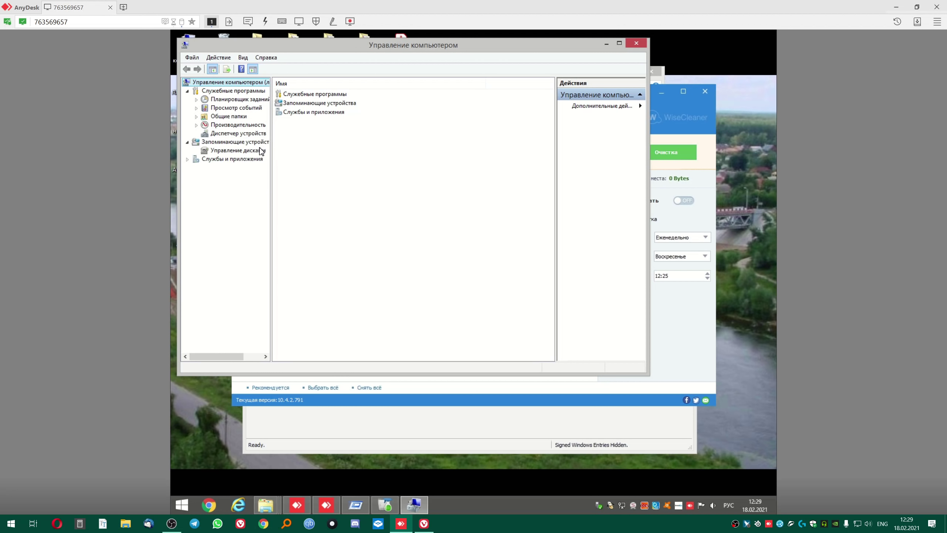
pyautogui.click(232, 158)
pyautogui.click(238, 149)
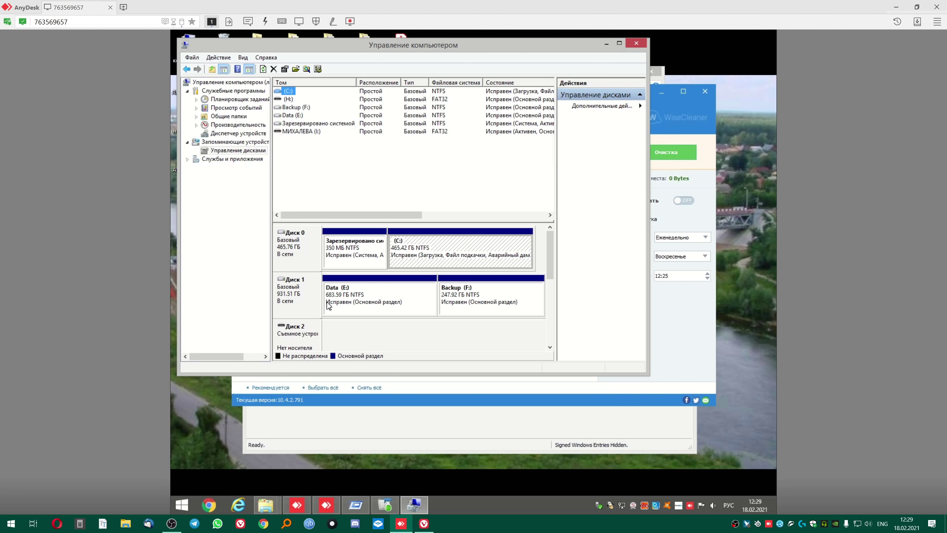
pyautogui.click(298, 267)
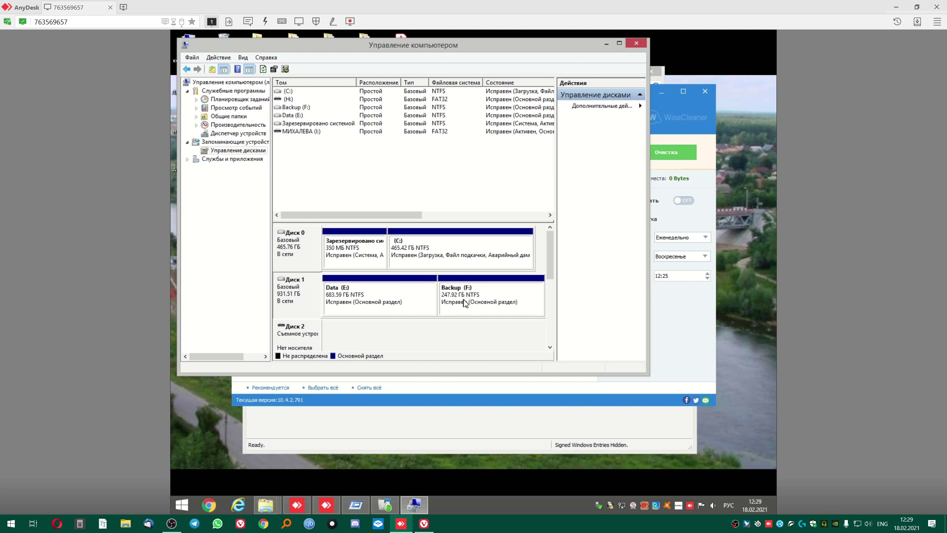
pyautogui.rightClick(291, 290)
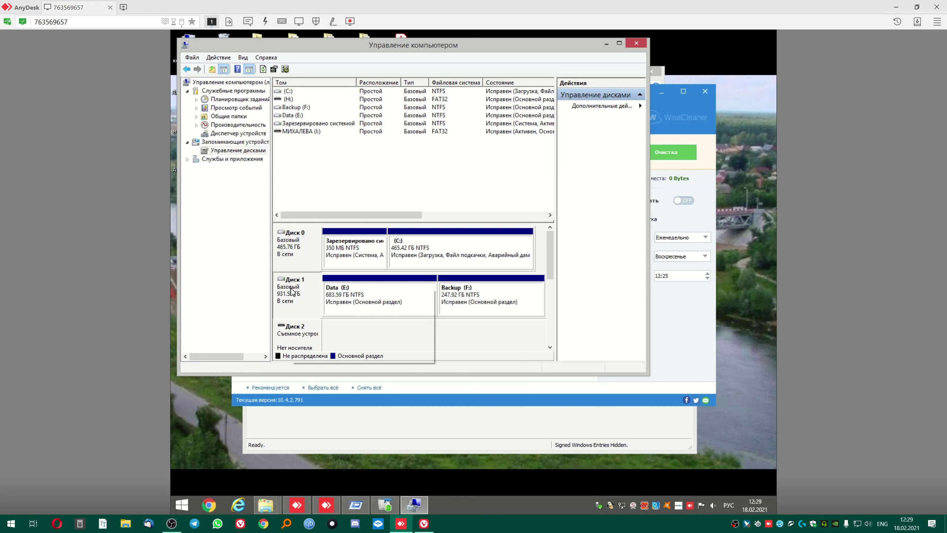
pyautogui.click(306, 259)
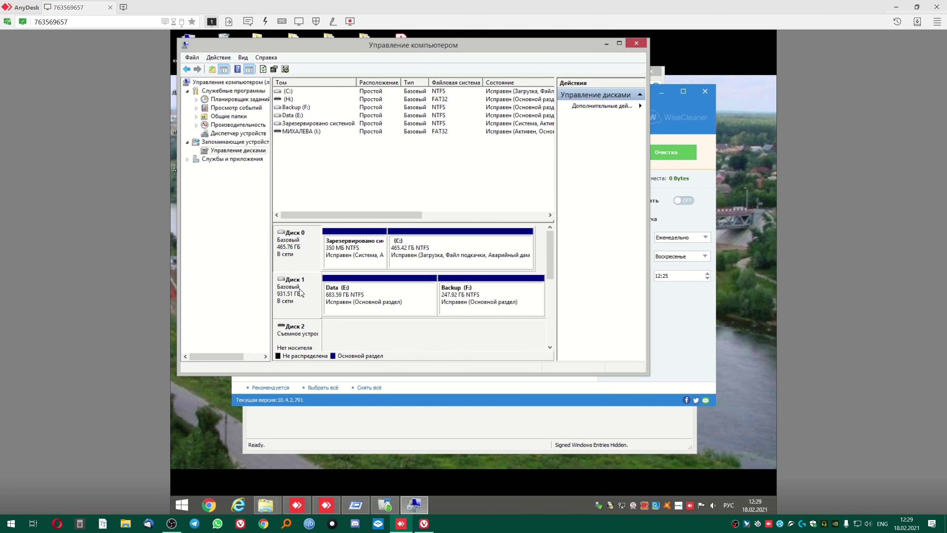
# Close Управление компьютером, then clean the found files in Wise Disk Cleaner and close the cleaner.
pyautogui.click(636, 43)
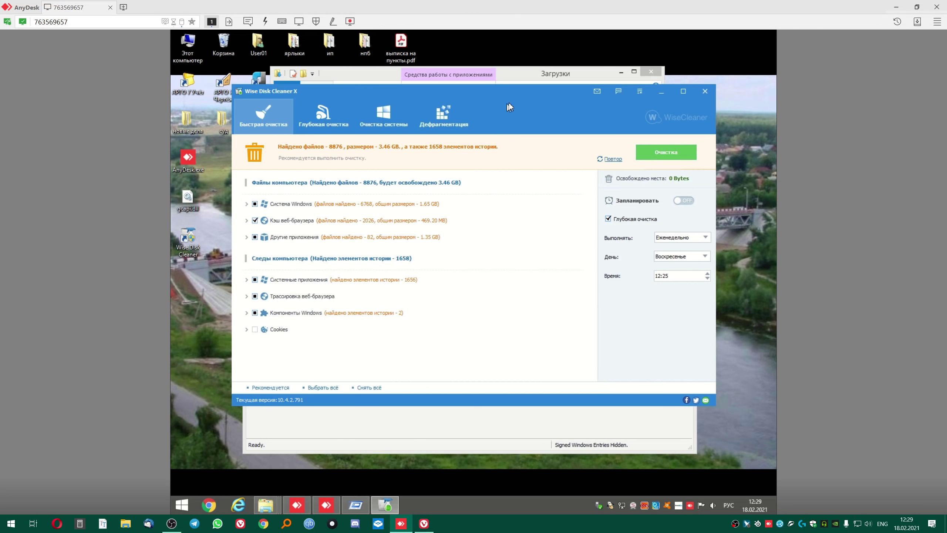
pyautogui.moveTo(510, 102); pyautogui.dragTo(498, 136)
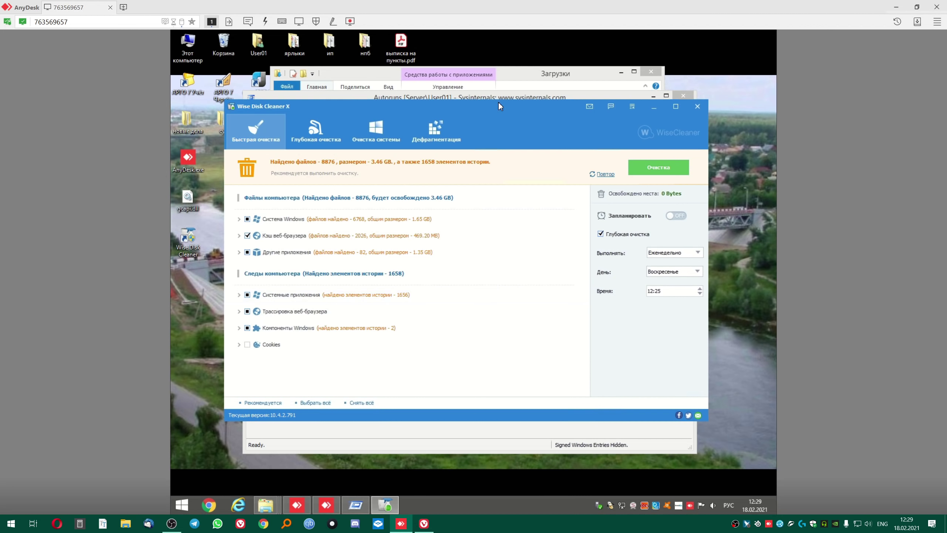
pyautogui.moveTo(498, 103); pyautogui.dragTo(499, 134)
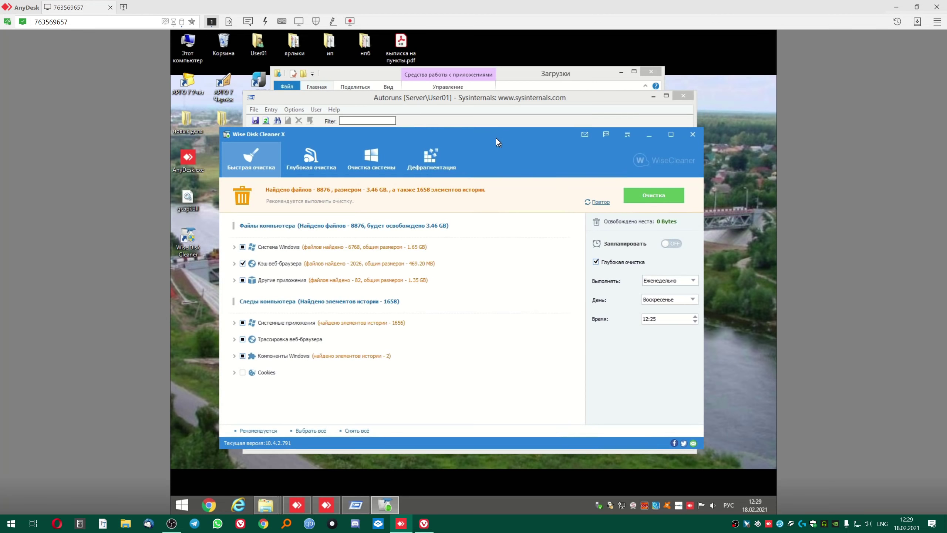
pyautogui.click(656, 196)
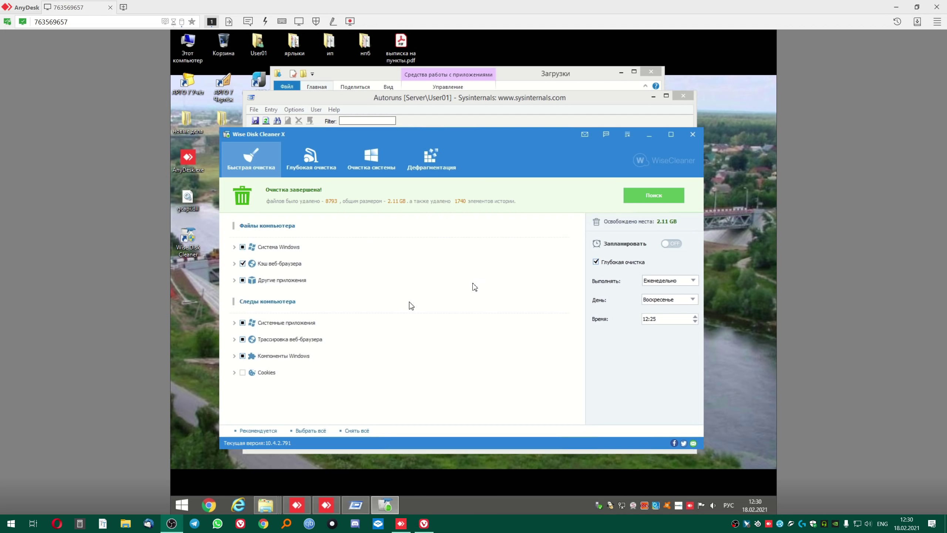
pyautogui.click(693, 134)
# Move the Autoruns window higher, fit the Autorun Entry column to its names and check the TechnoKadPlugin entry's details.
pyautogui.moveTo(491, 92); pyautogui.dragTo(491, 71)
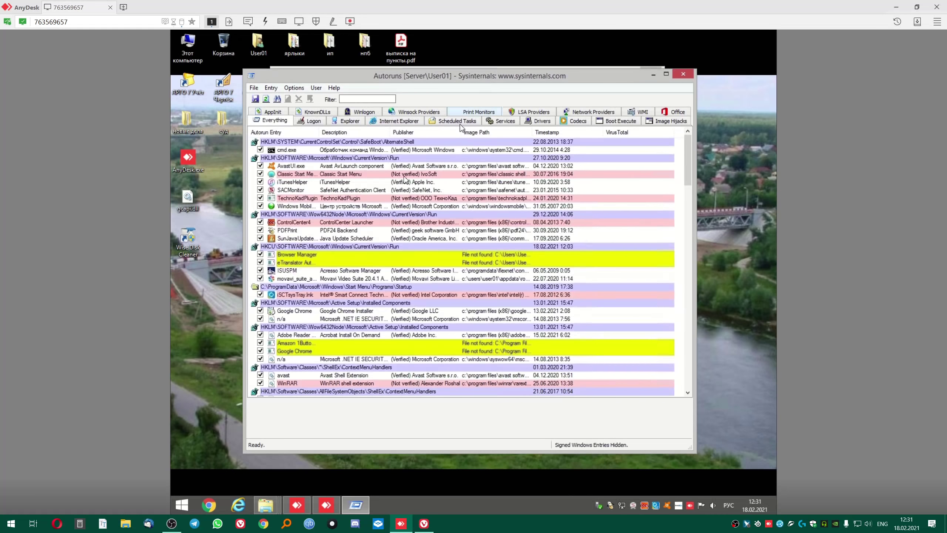
pyautogui.doubleClick(319, 132)
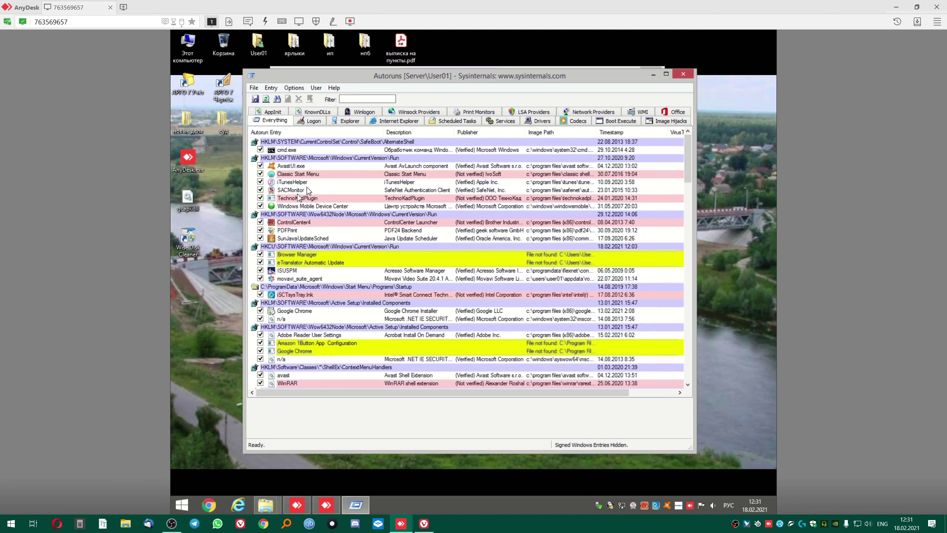
pyautogui.click(317, 201)
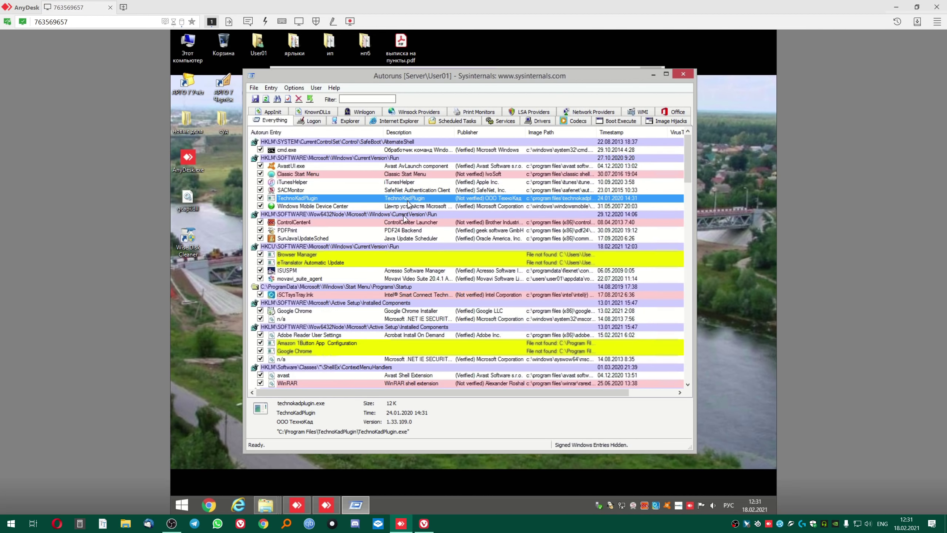
# Delete the missing-file eTranslator Automatic Update and Browser Manager entries from the HKCU Run group.
pyautogui.click(342, 263)
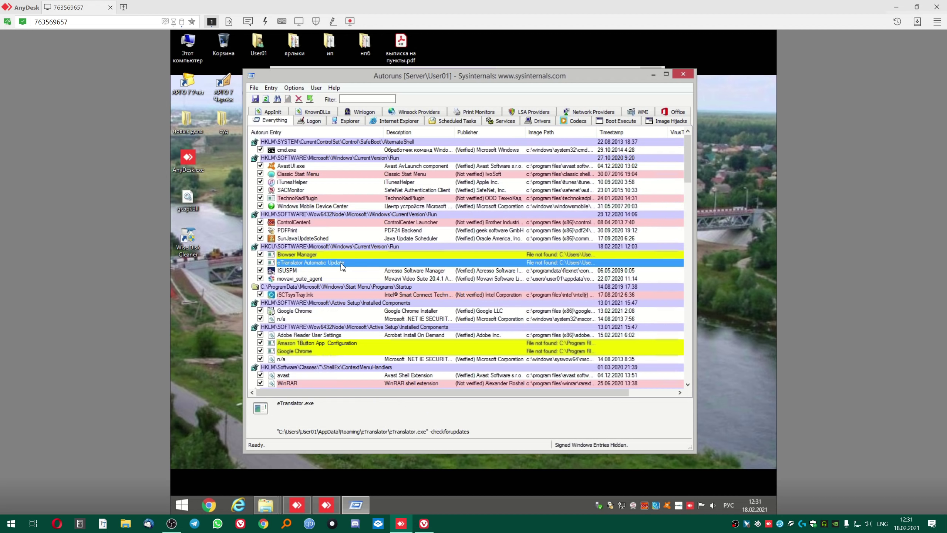
pyautogui.press('Delete')
pyautogui.press('Return')
pyautogui.click(309, 255)
pyautogui.press('Delete')
pyautogui.press('Return')
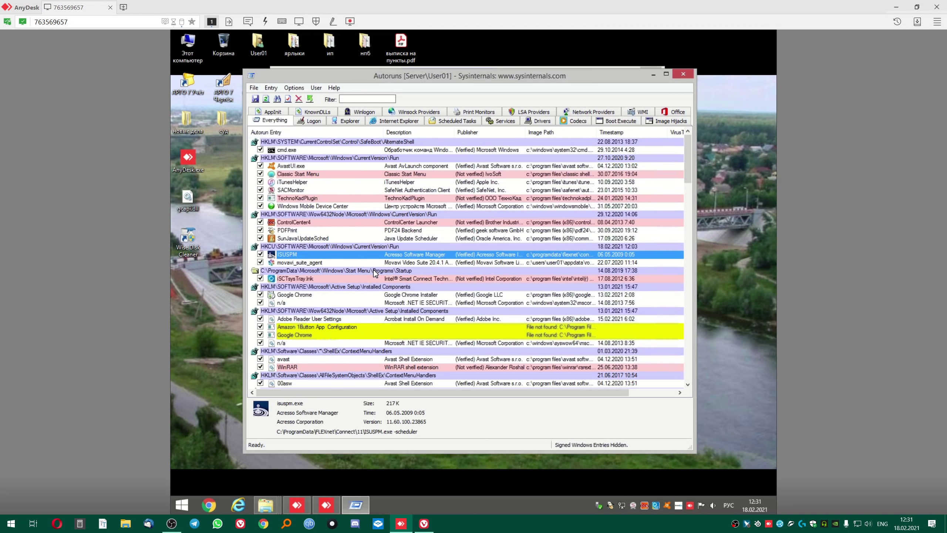
# Disable the movavi_suite_agent startup entry and widen the Image Path column to check the ISUSPM entry's path.
pyautogui.click(305, 264)
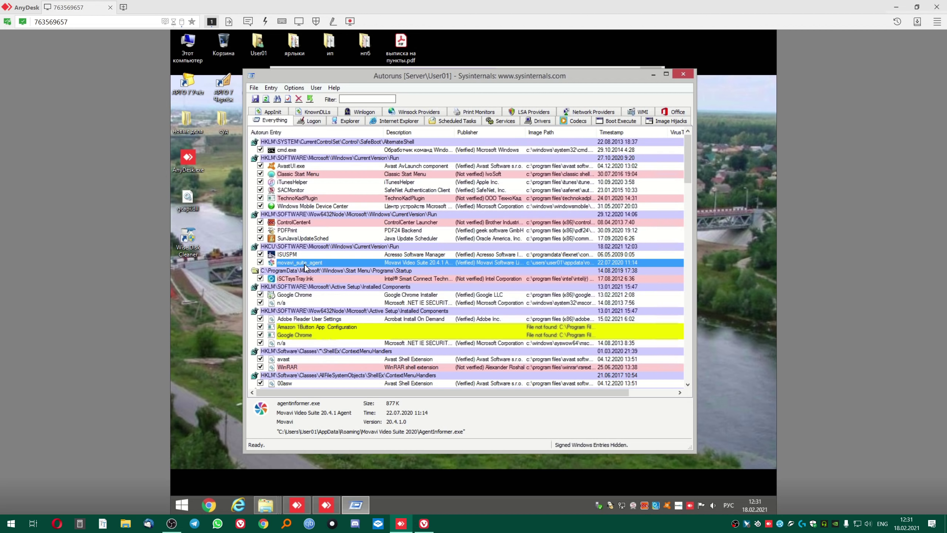
pyautogui.click(260, 263)
pyautogui.click(522, 255)
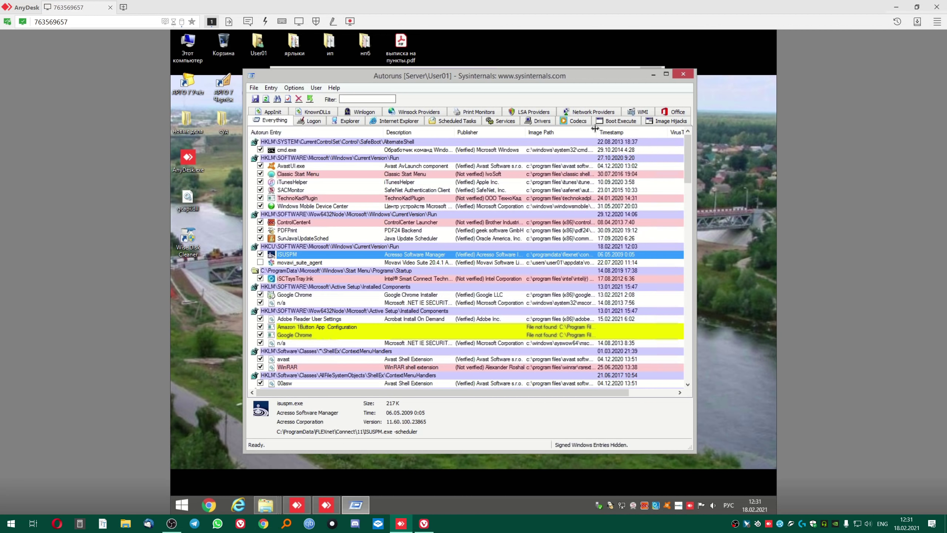
pyautogui.moveTo(597, 131); pyautogui.dragTo(654, 131)
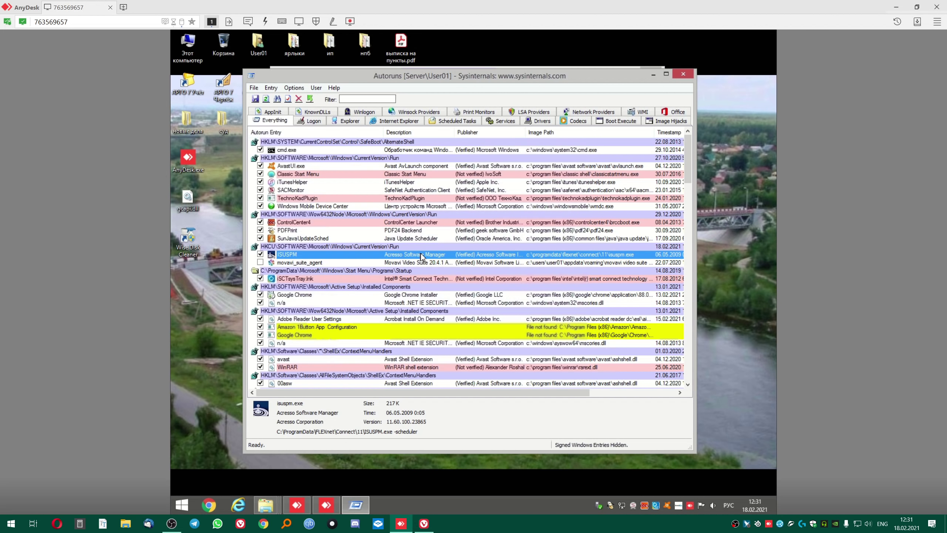
# Delete the missing-file Amazon 1Button App Configuration and Google Chrome entries from the Wow6432Node Installed Components group.
pyautogui.scroll(-1, 375, 245)
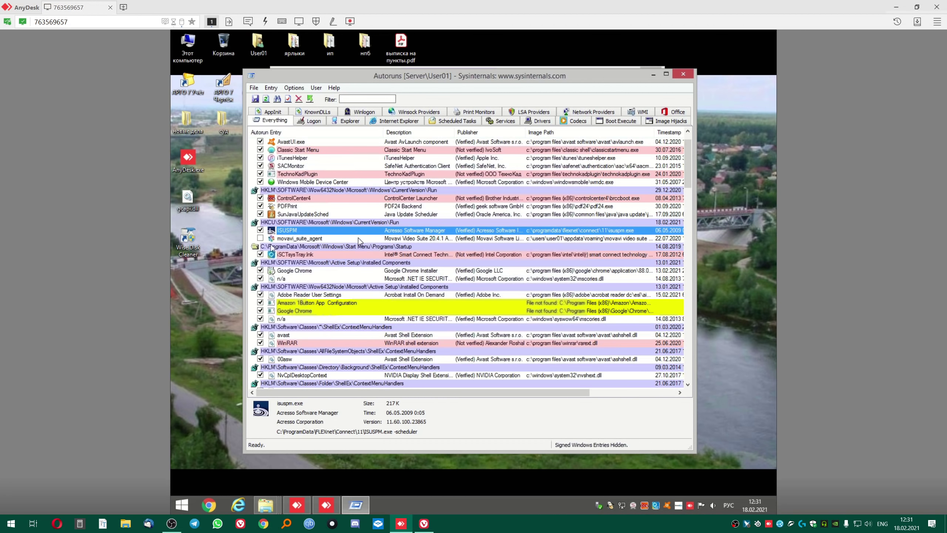
pyautogui.scroll(-1, 317, 243)
pyautogui.click(307, 280)
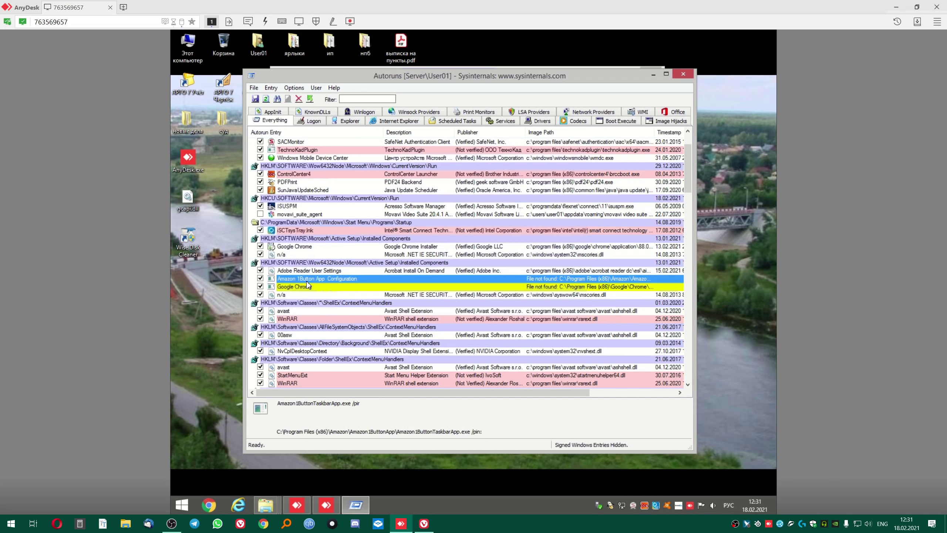
pyautogui.press('Delete')
pyautogui.press('Return')
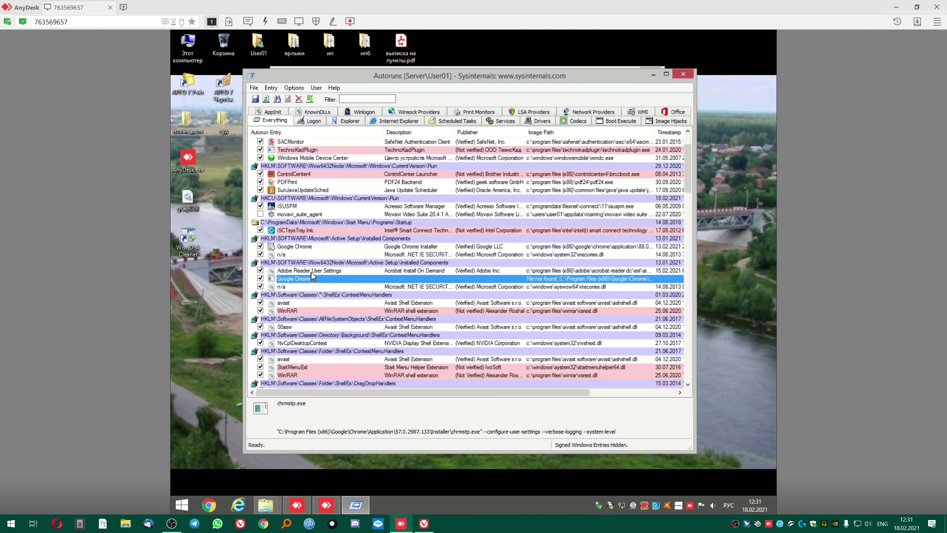
pyautogui.click(309, 280)
pyautogui.press('Delete')
pyautogui.press('Return')
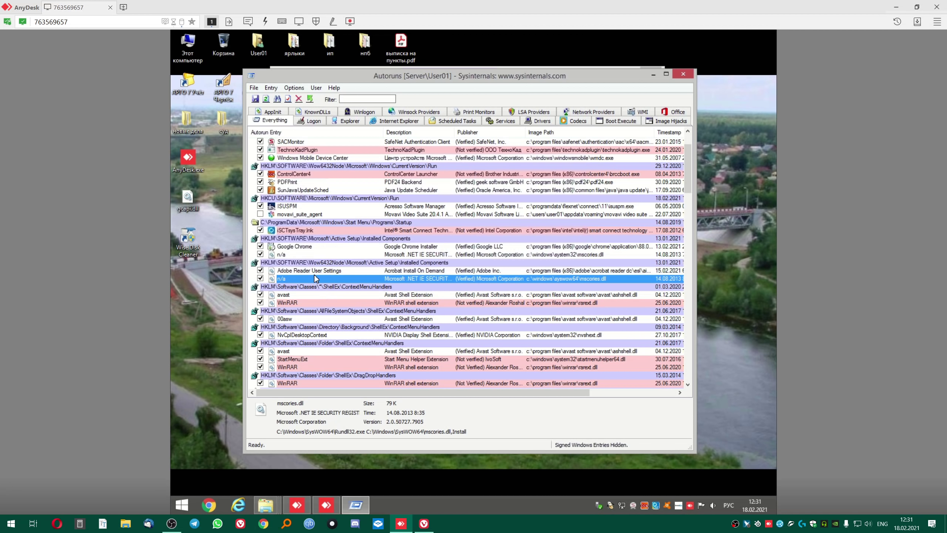
# Disable the Adobe Reader User Settings entry and select the NvCplDesktopContext entry.
pyautogui.click(316, 273)
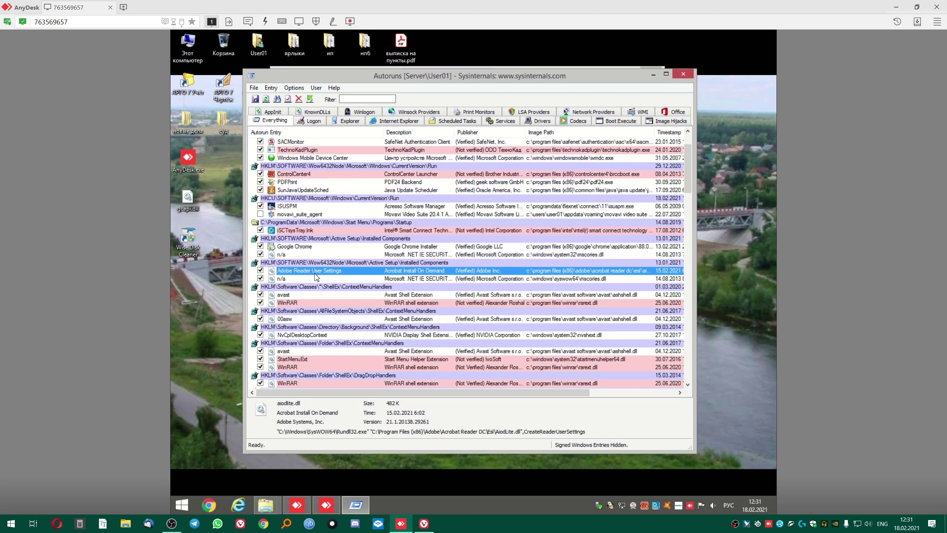
pyautogui.click(261, 272)
pyautogui.click(333, 336)
# Disable the Adobe Acrobat Update Task and the Adobe Flash Player tasks in the Task Scheduler group.
pyautogui.scroll(-8, 373, 328)
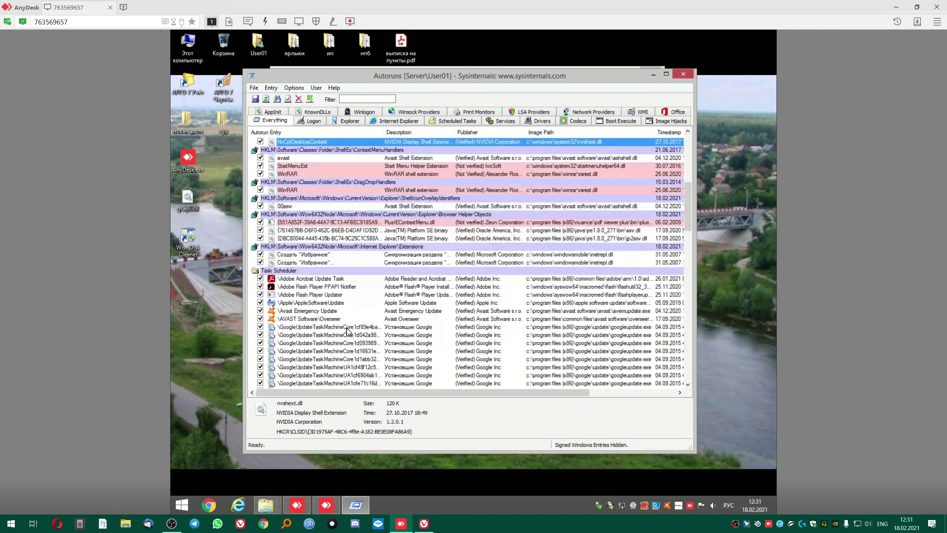
pyautogui.scroll(-2, 348, 331)
pyautogui.click(270, 232)
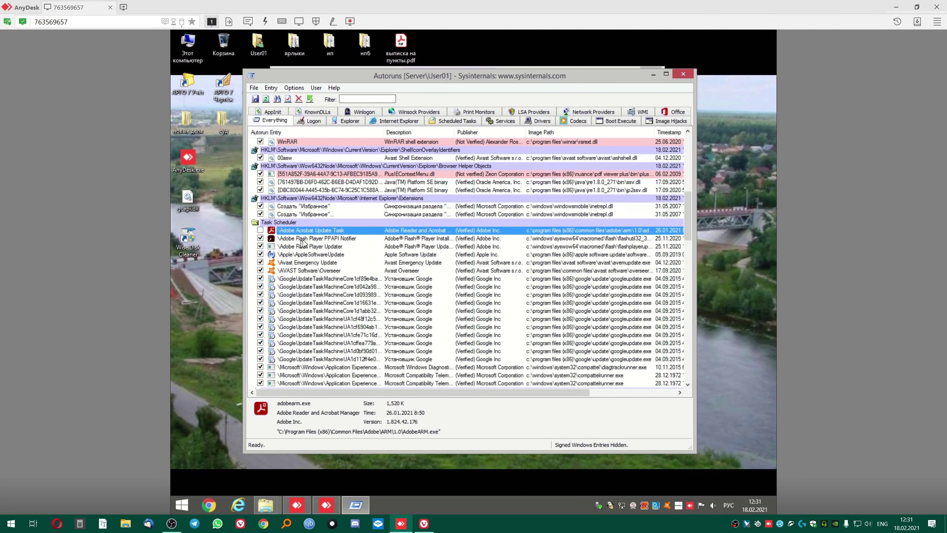
pyautogui.click(265, 239)
pyautogui.click(261, 238)
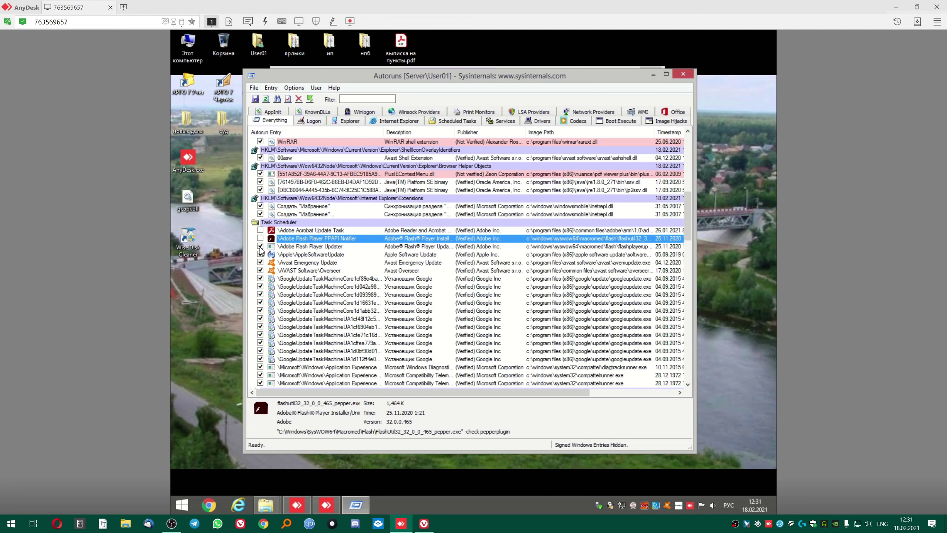
# Delete the Adobe Acrobat Update Task, Adobe Flash Player PPAPI Notifier and Adobe Flash Player Updater entries from the Task Scheduler group.
pyautogui.press('Return')
pyautogui.click(306, 239)
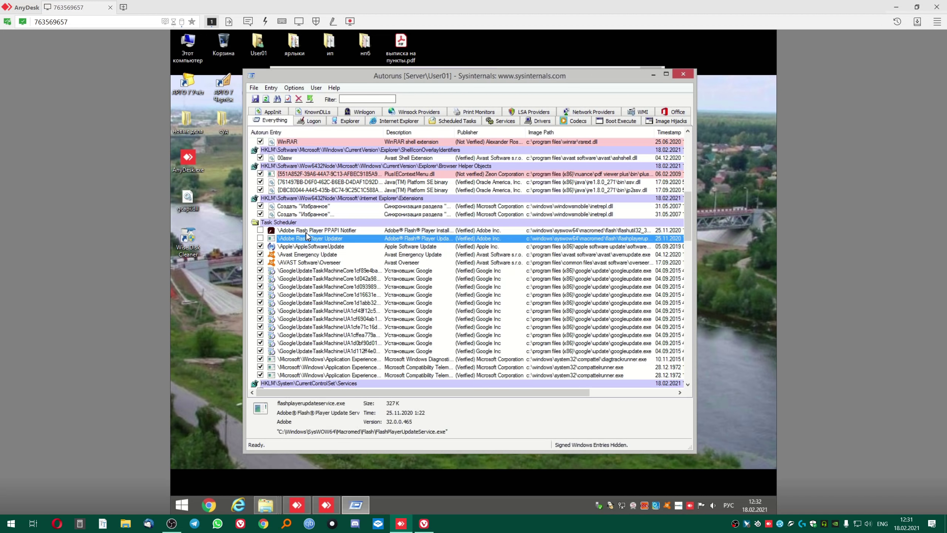
pyautogui.press('Delete')
pyautogui.press('Return')
pyautogui.press('Return')
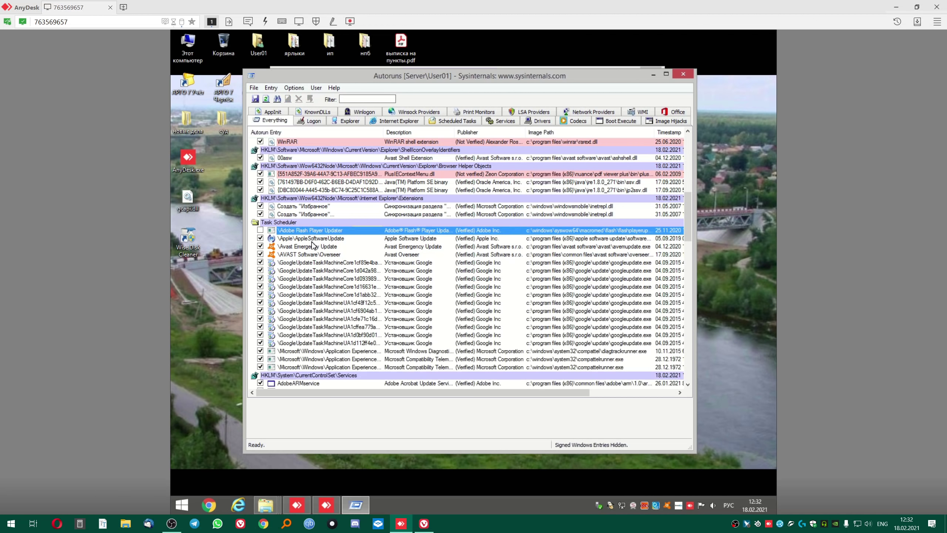
pyautogui.click(312, 231)
pyautogui.press('Delete')
pyautogui.press('Return')
pyautogui.press('Return')
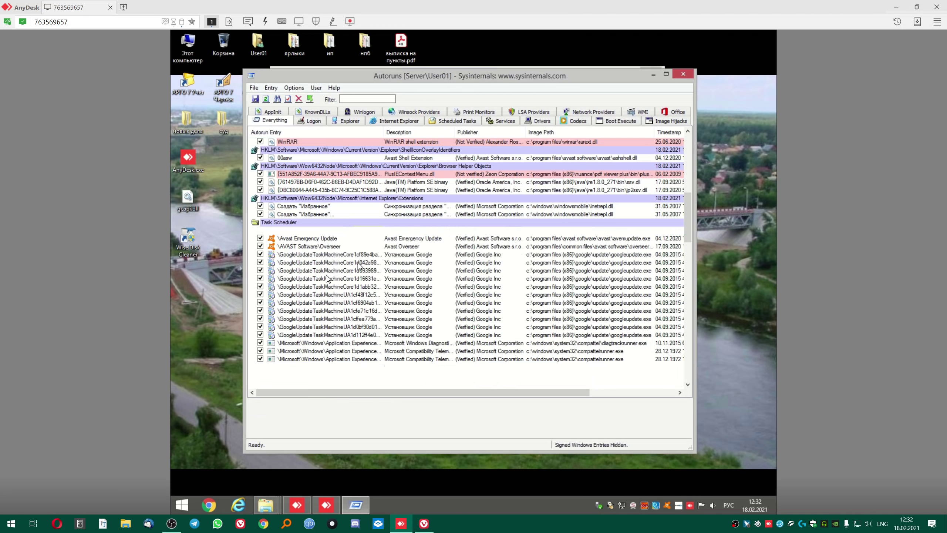
# Delete the missing-file Updater.Mail.Ru entry from the Services group.
pyautogui.scroll(-7, 354, 291)
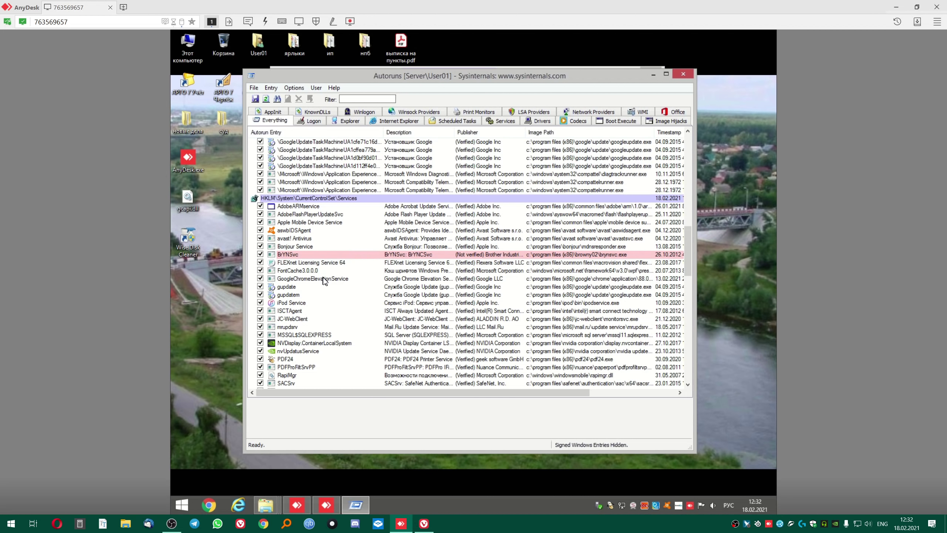
pyautogui.scroll(-6, 326, 279)
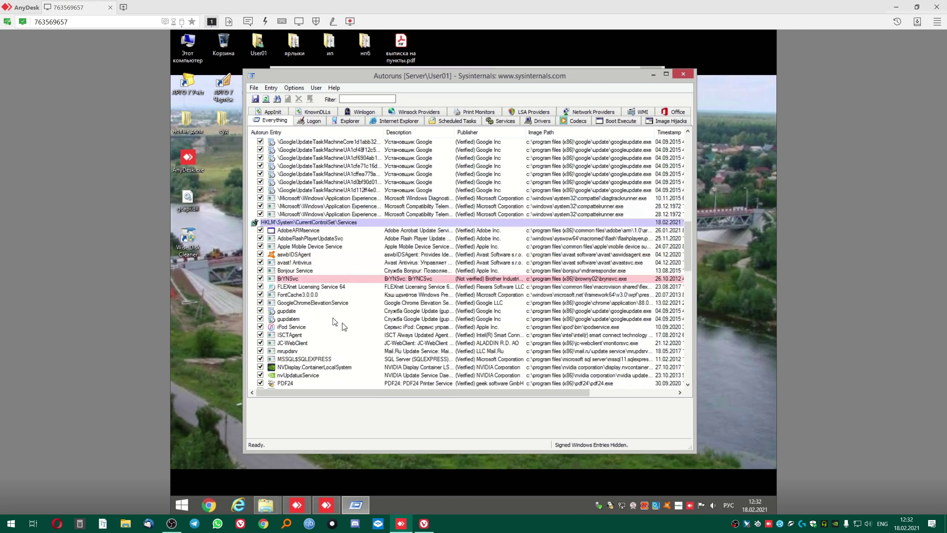
pyautogui.click(312, 270)
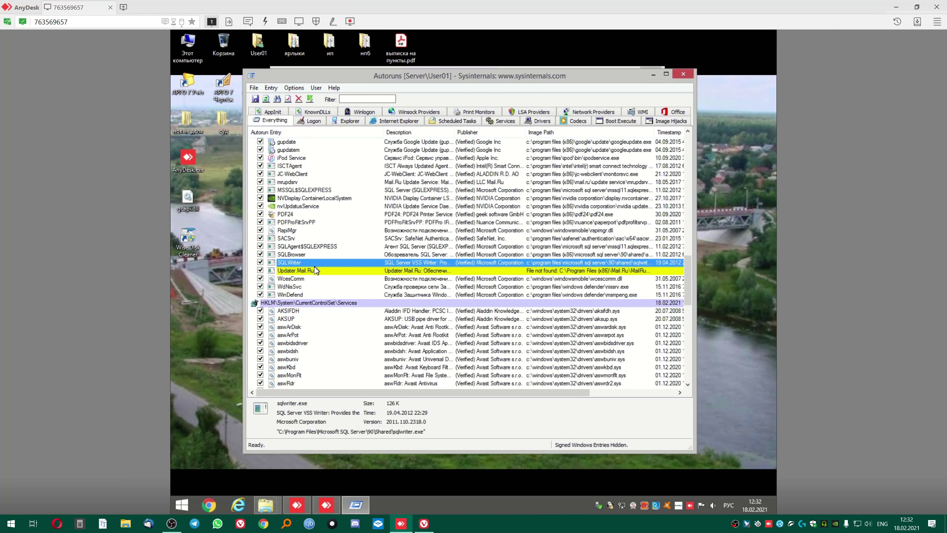
pyautogui.press('Delete')
pyautogui.press('Return')
# Delete the missing-file driver entries NTIOLib_1_0_C and MSICDSetup.
pyautogui.scroll(5, 344, 276)
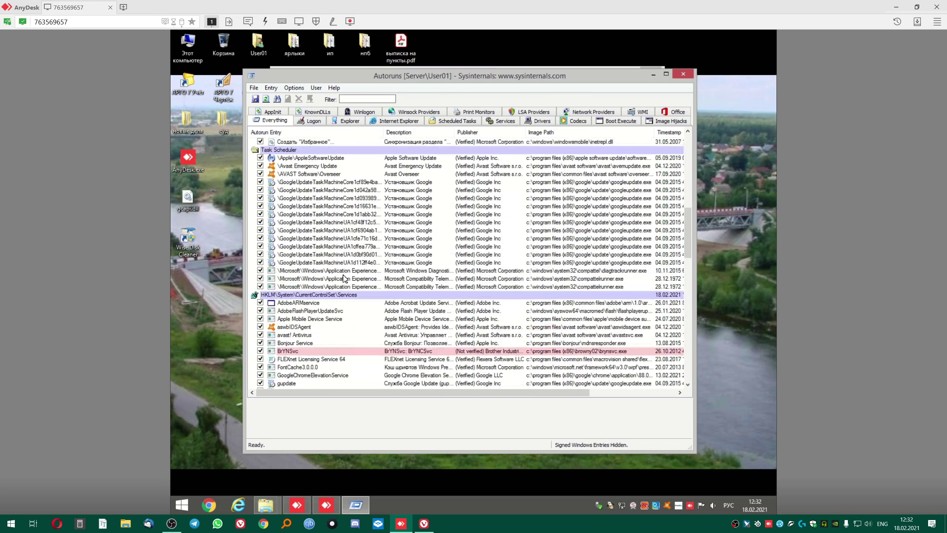
pyautogui.scroll(-8, 344, 274)
pyautogui.scroll(-8, 346, 275)
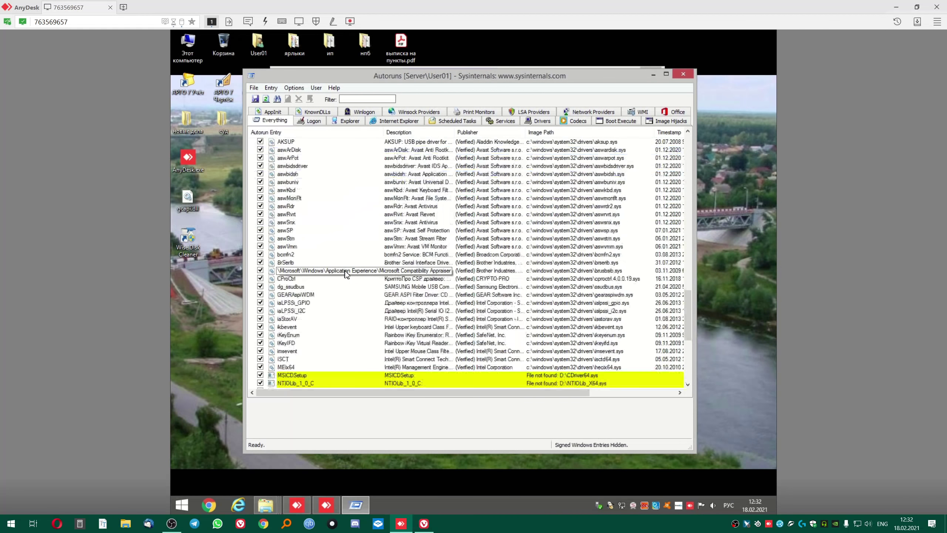
pyautogui.click(337, 287)
pyautogui.press('Delete')
pyautogui.press('Return')
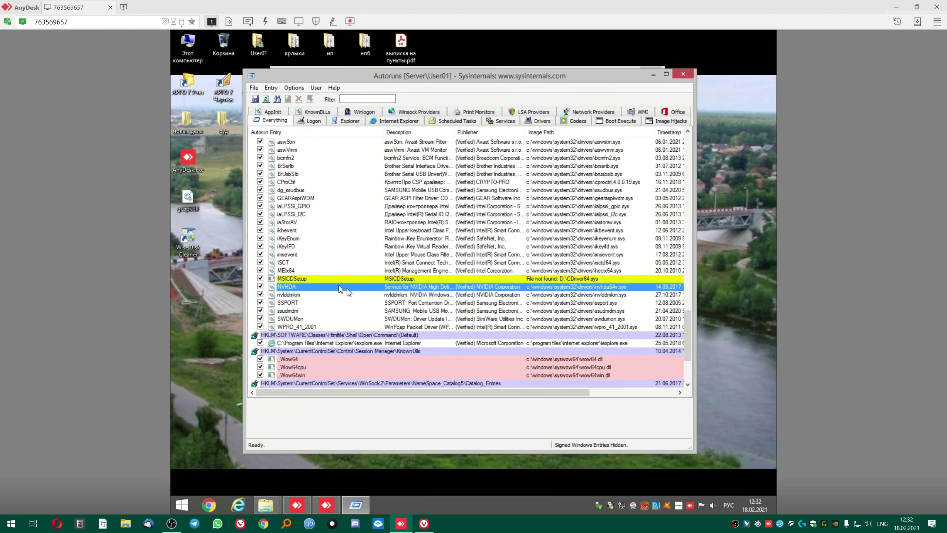
pyautogui.click(327, 279)
pyautogui.press('Delete')
pyautogui.press('Return')
# Delete both missing-file McAfee True Key password filter entries from the Lsa Notification Packages group.
pyautogui.scroll(-4, 355, 288)
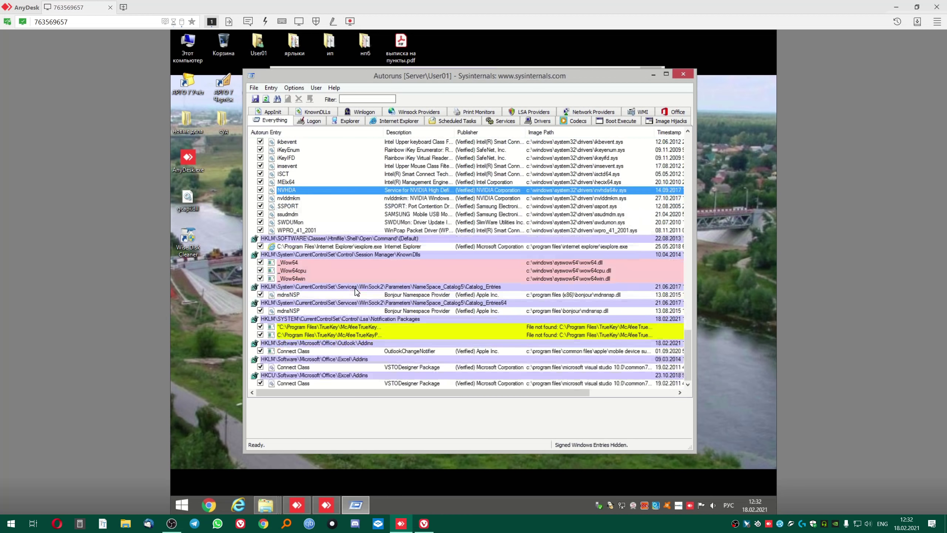
pyautogui.click(358, 327)
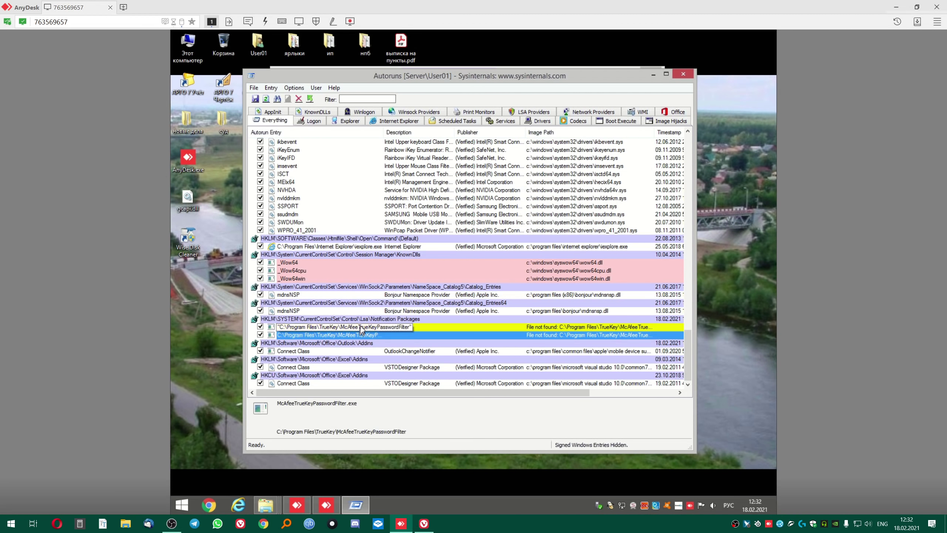
pyautogui.press('Delete')
pyautogui.press('Return')
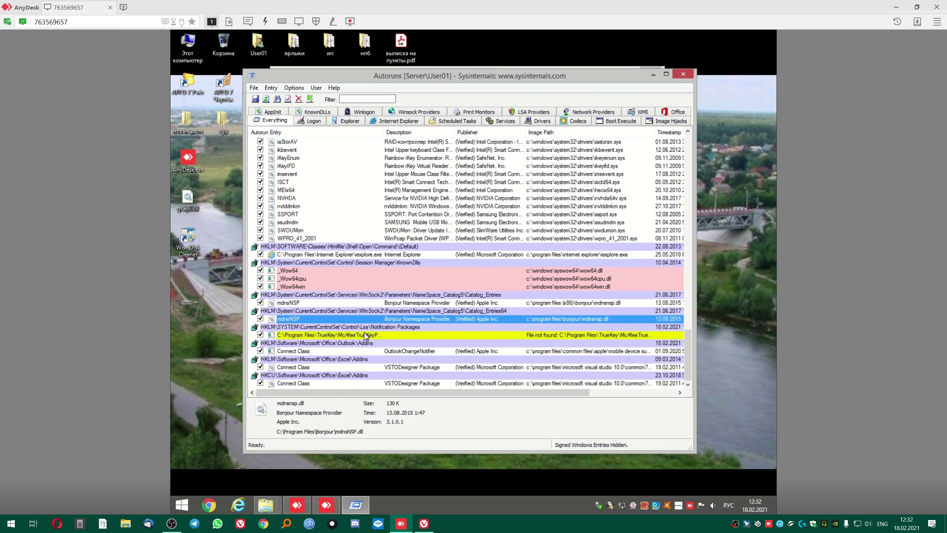
pyautogui.click(364, 338)
pyautogui.press('Delete')
pyautogui.press('Return')
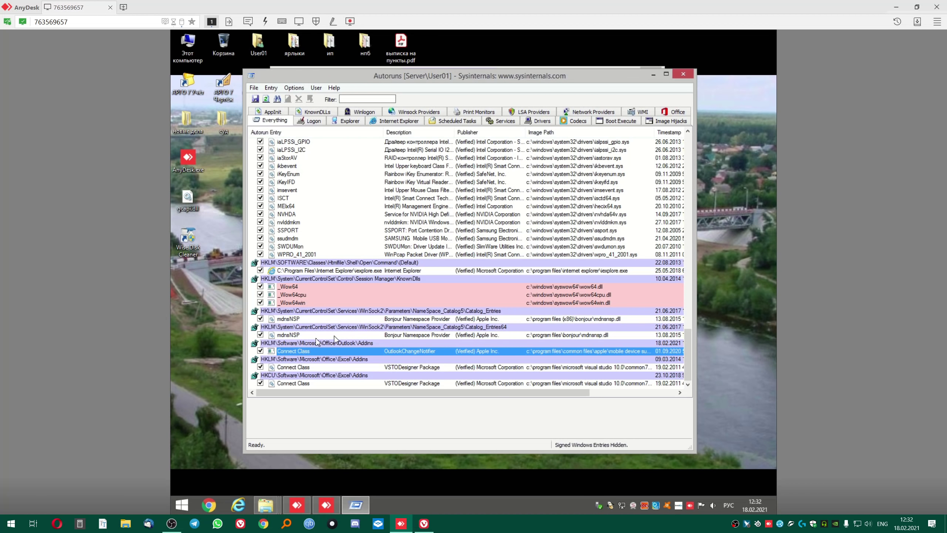
# Disable the cmd.exe AlternateShell entry and select SACMonitor to view its details.
pyautogui.scroll(20, 339, 295)
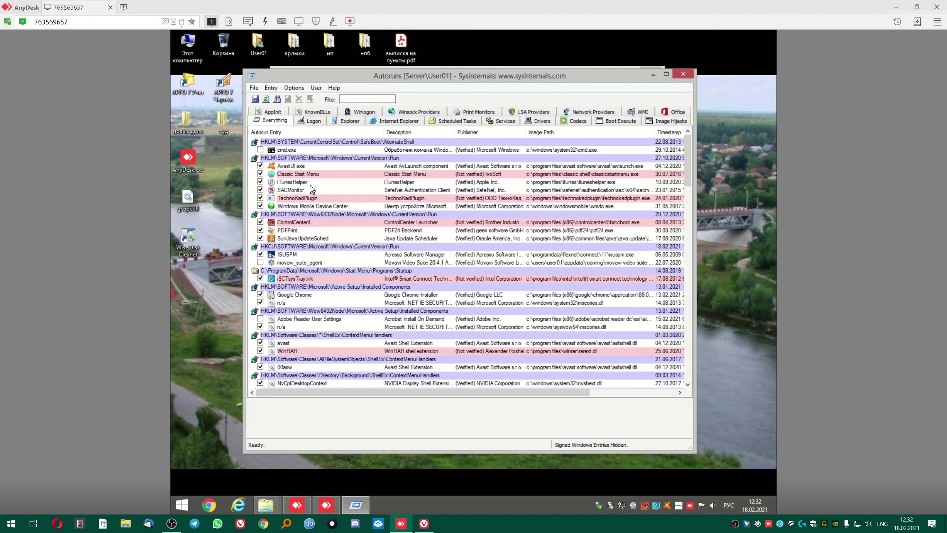
pyautogui.click(290, 192)
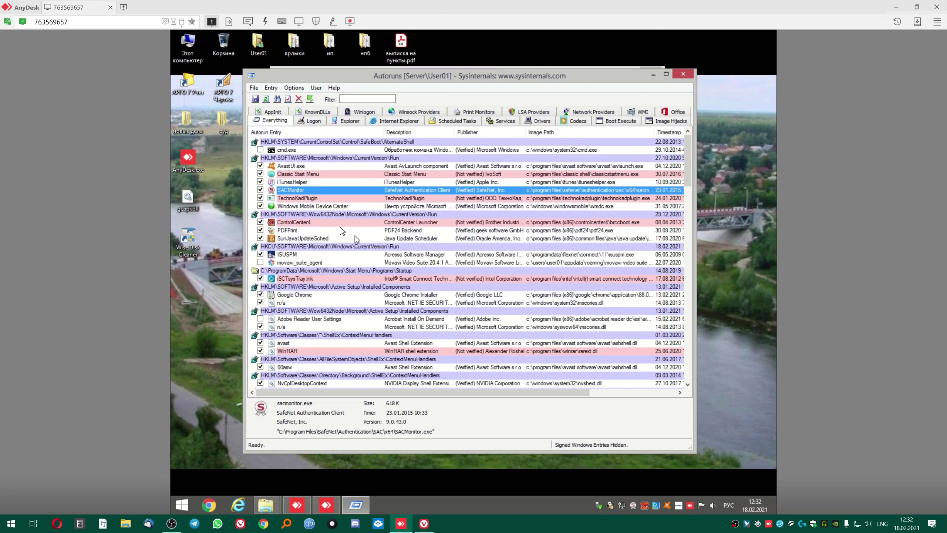
# View the Windows Mobile Device Center startup entry's details, and select Центр устройств Windows Mobile in the installed programs list.
pyautogui.click(309, 207)
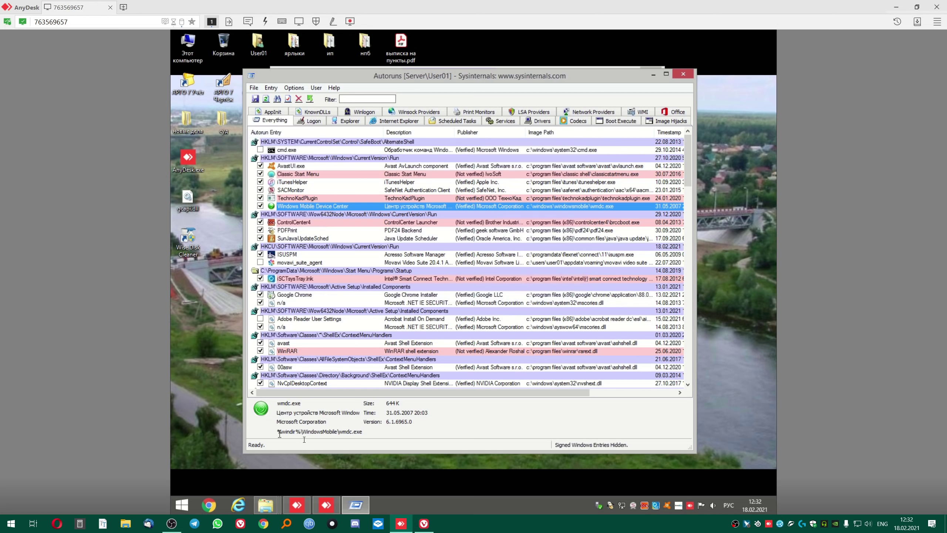
pyautogui.click(182, 505)
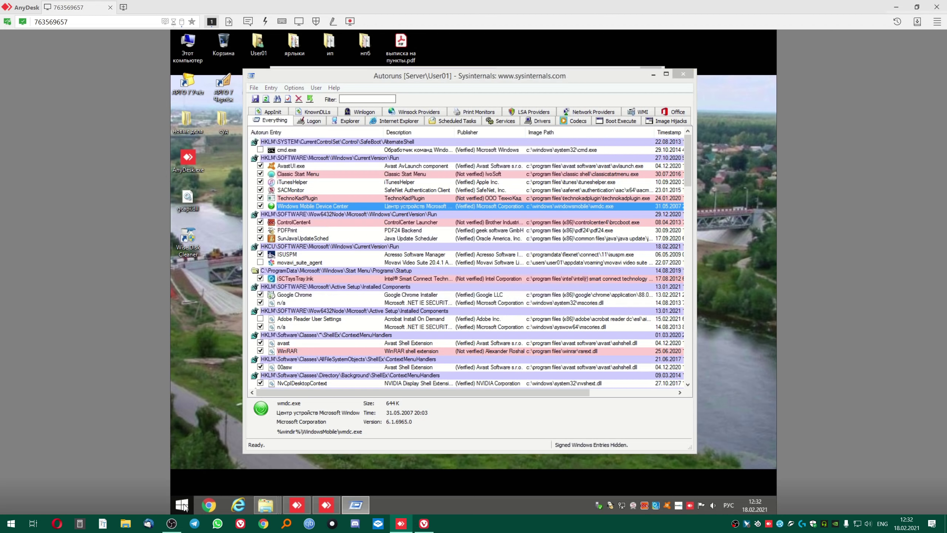
pyautogui.moveTo(338, 399)
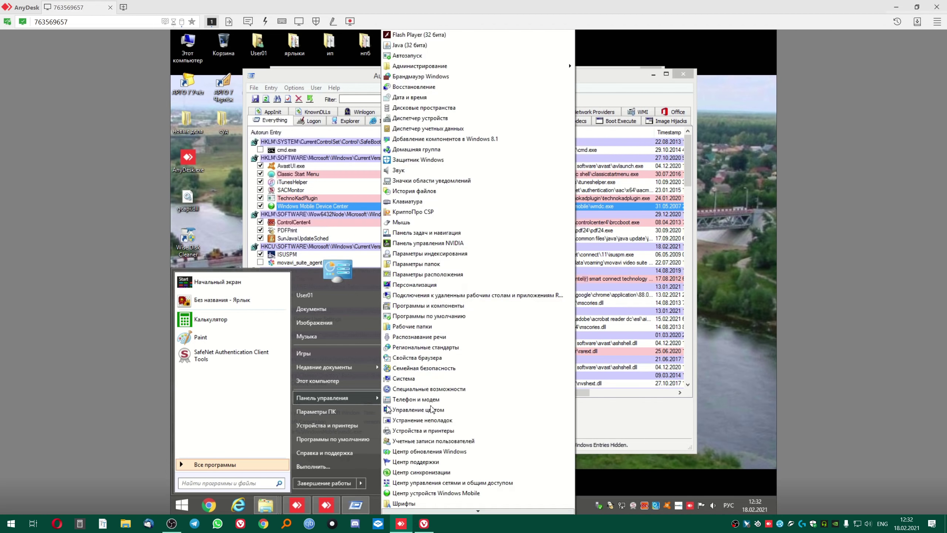
pyautogui.click(433, 313)
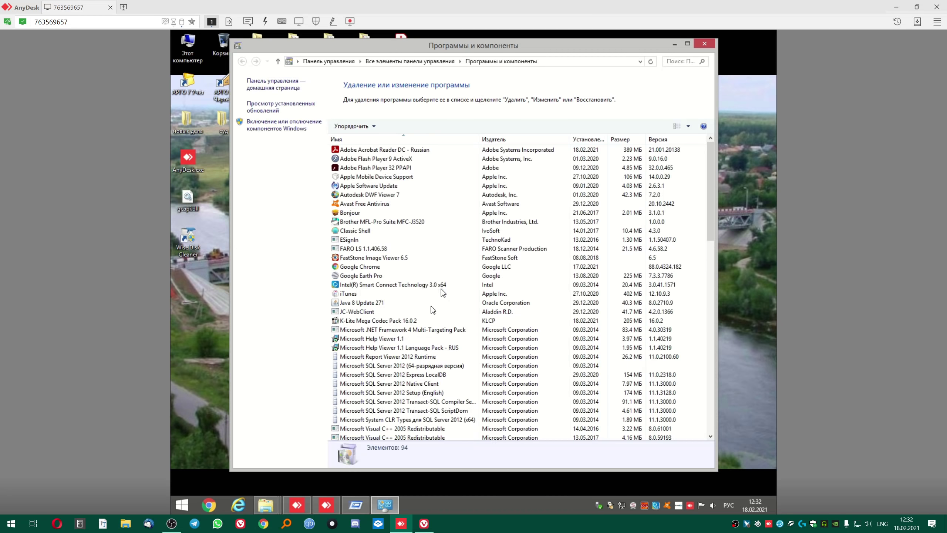
pyautogui.scroll(-20, 378, 241)
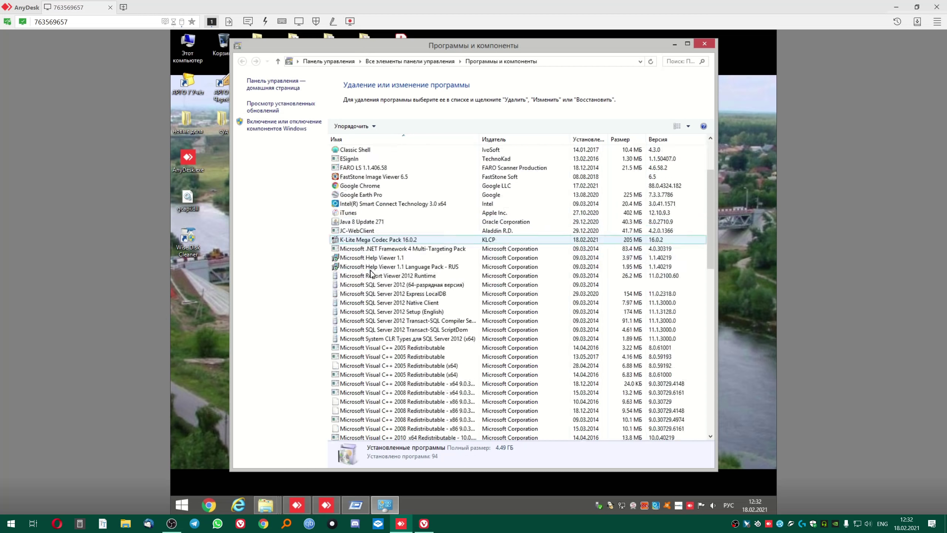
pyautogui.scroll(4, 401, 312)
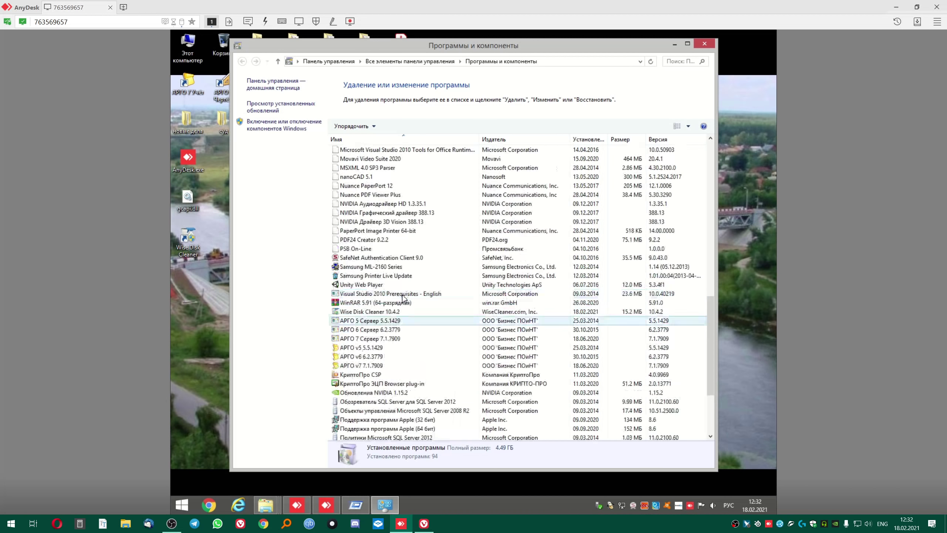
pyautogui.scroll(-4, 380, 373)
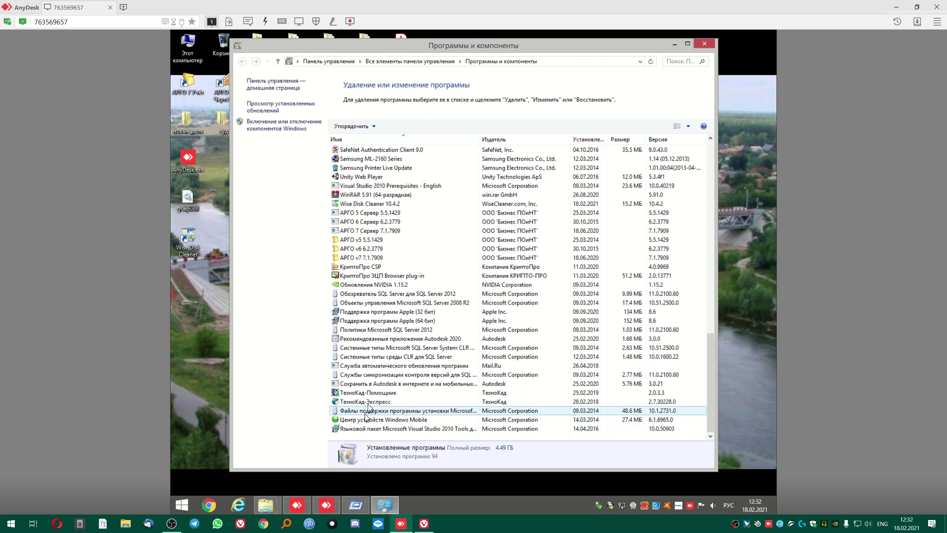
pyautogui.click(372, 420)
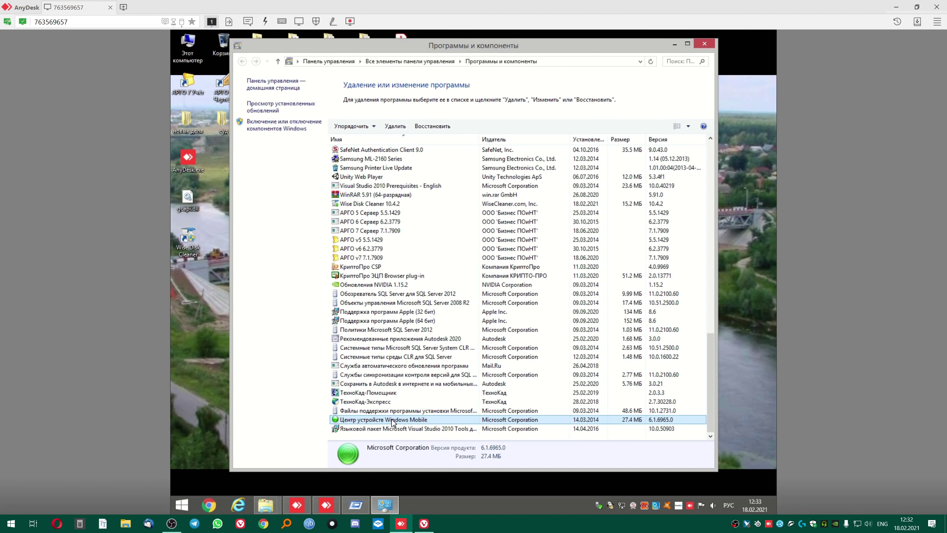
# Search Google in the local browser for Центр устройств Windows Mobile, view Microsoft's description page, and return to the remote session.
pyautogui.click(424, 524)
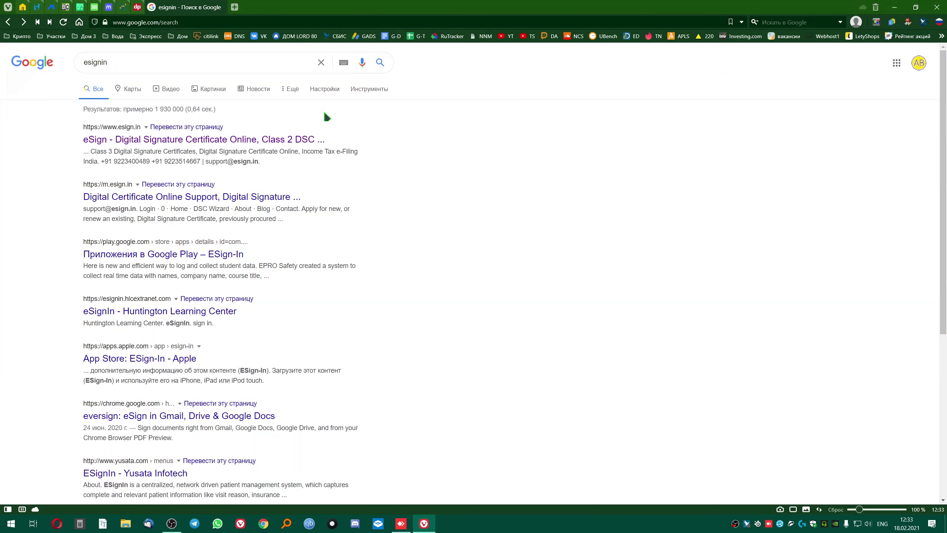
pyautogui.click(231, 23)
pyautogui.write('wt')
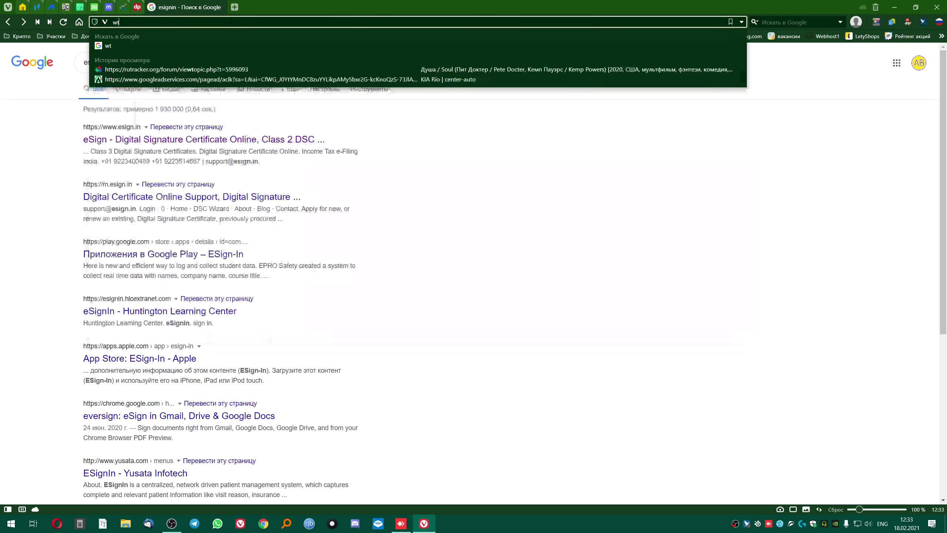
pyautogui.write('ynh ecnhqjcndj')
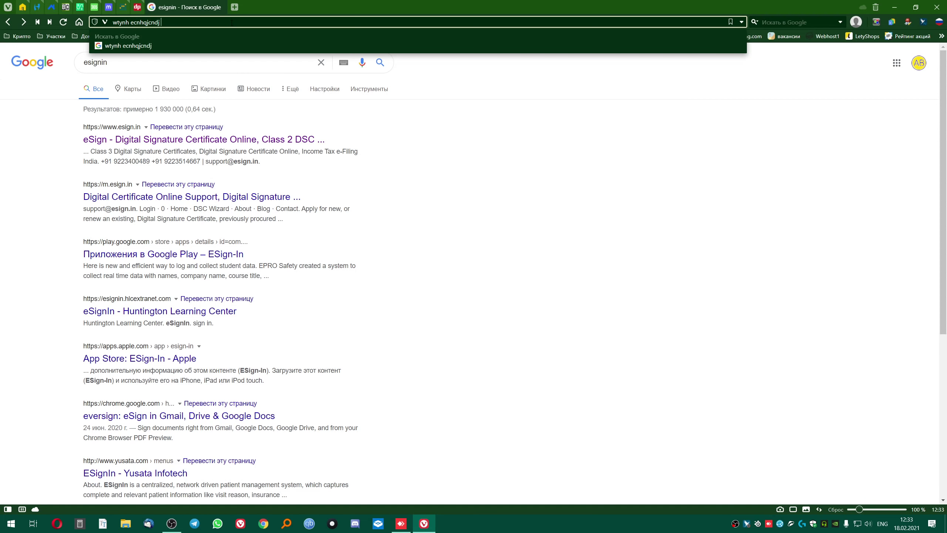
pyautogui.hotkey('alt', 'shift')
pyautogui.write('цштвщцы ыщишду')
pyautogui.press('Return')
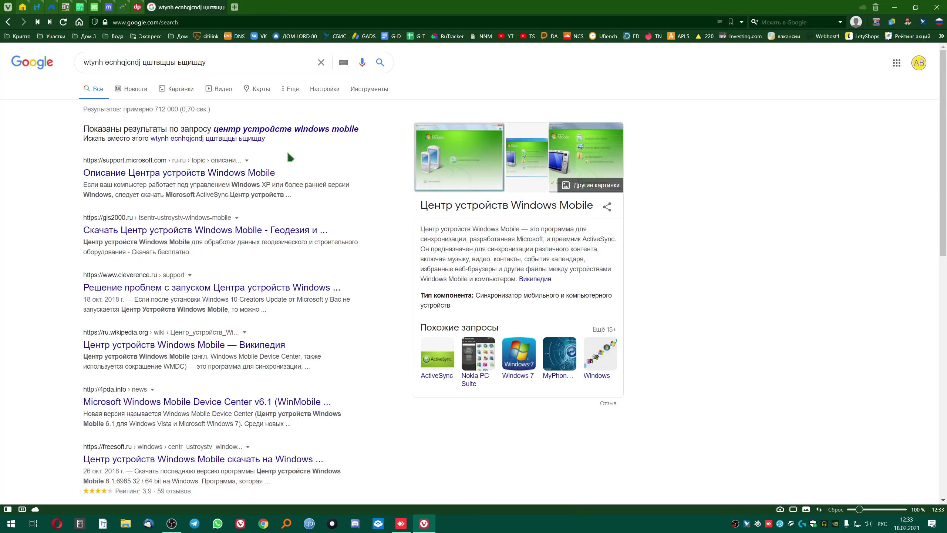
pyautogui.click(219, 173)
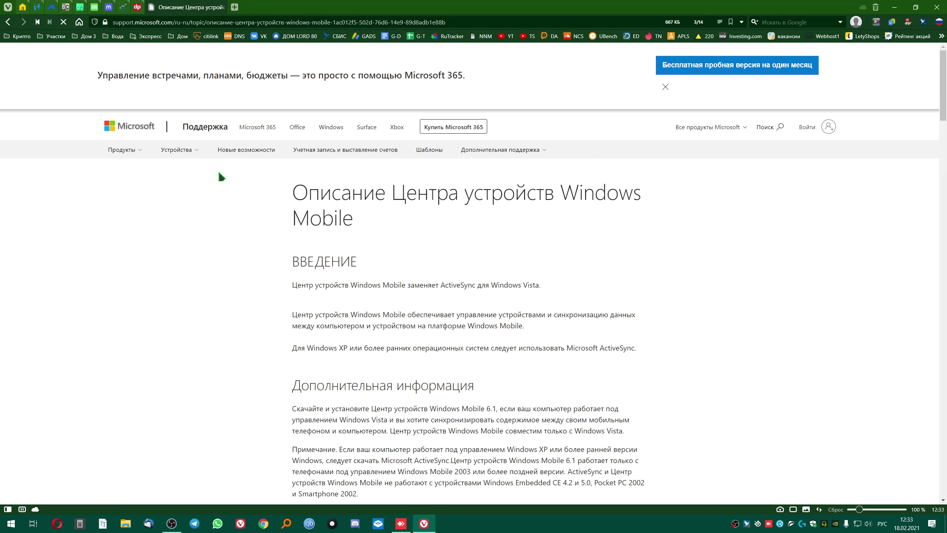
pyautogui.click(895, 7)
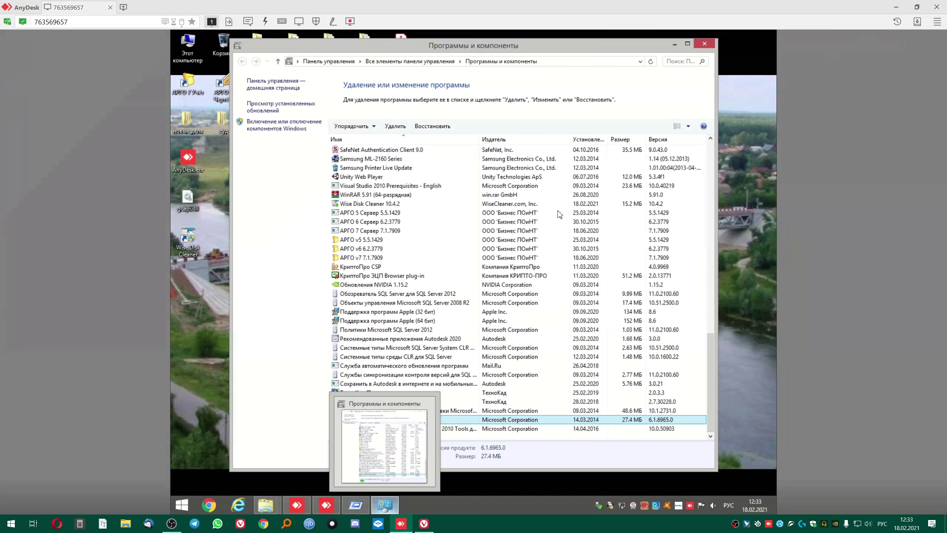
# Try to uninstall Центр устройств Windows Mobile through Programs and Features, and close its window.
pyautogui.doubleClick(455, 420)
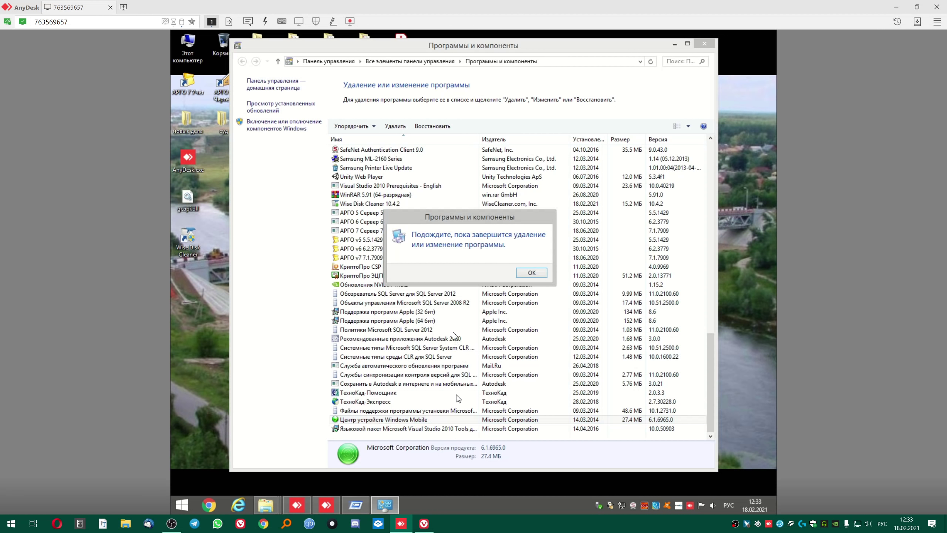
pyautogui.click(531, 273)
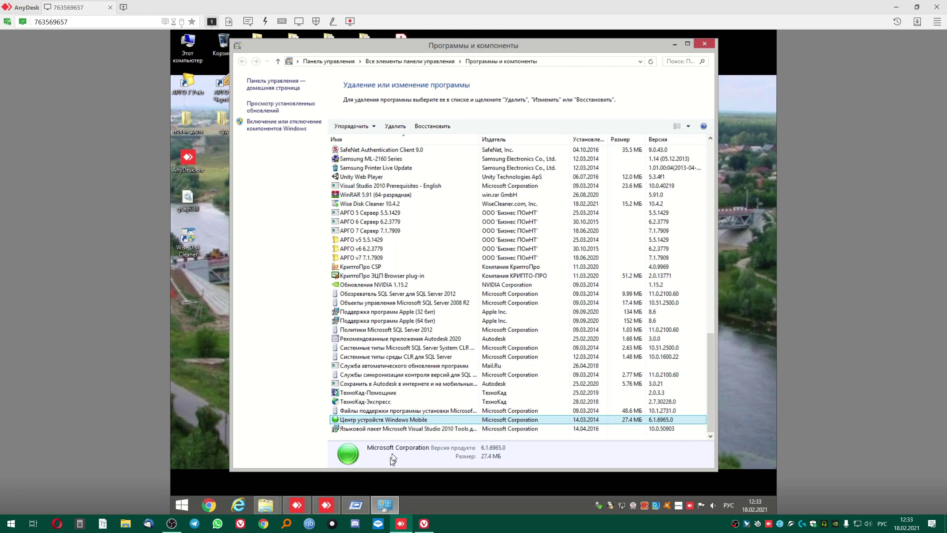
pyautogui.doubleClick(444, 419)
pyautogui.click(529, 276)
pyautogui.click(711, 42)
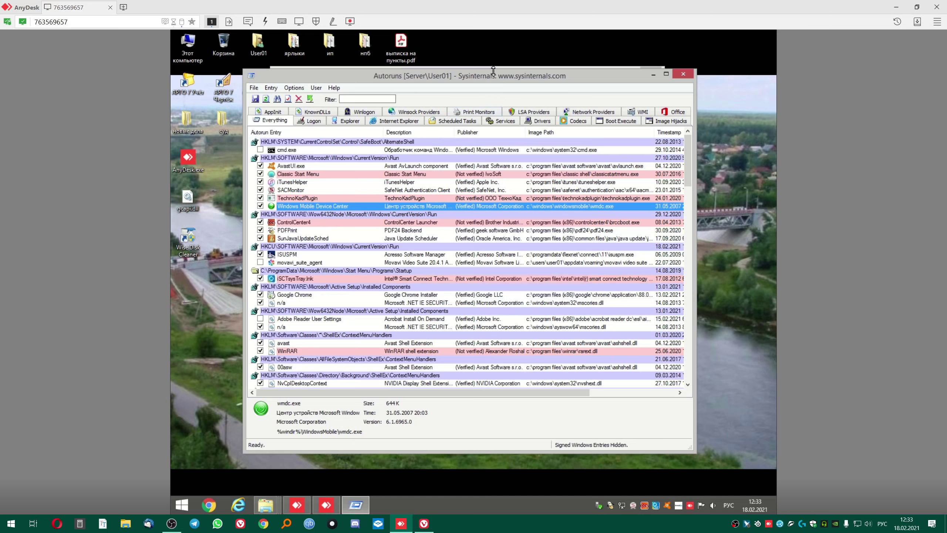
# Move the Autoruns window aside and launch HiBitUninstaller-Portable.exe from the HiBitUninstaller-Portable-2.5.95 folder.
pyautogui.moveTo(494, 75); pyautogui.dragTo(496, 105)
pyautogui.click(513, 75)
pyautogui.doubleClick(446, 186)
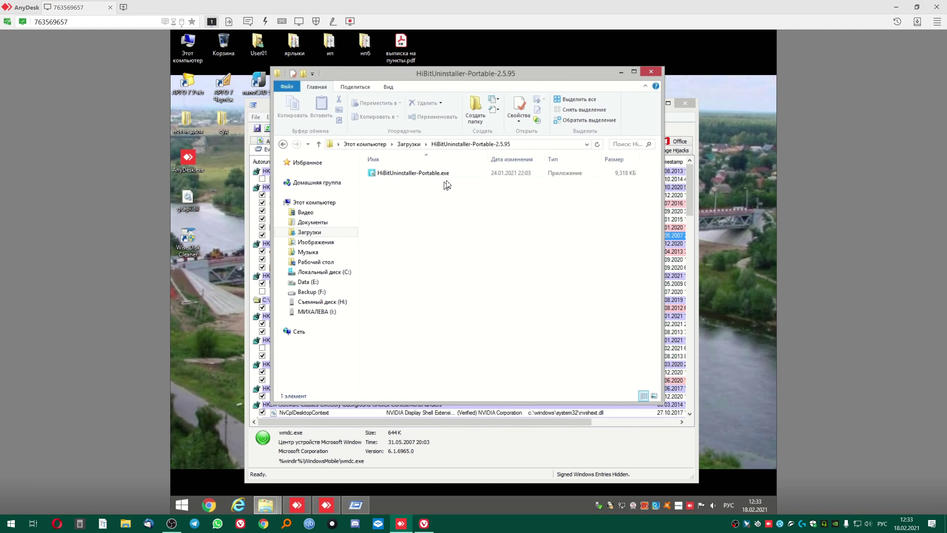
# Run HiBitUninstaller-Portable.exe with permission to make changes and start uninstalling Центр устройств Windows Mobile.
pyautogui.doubleClick(422, 175)
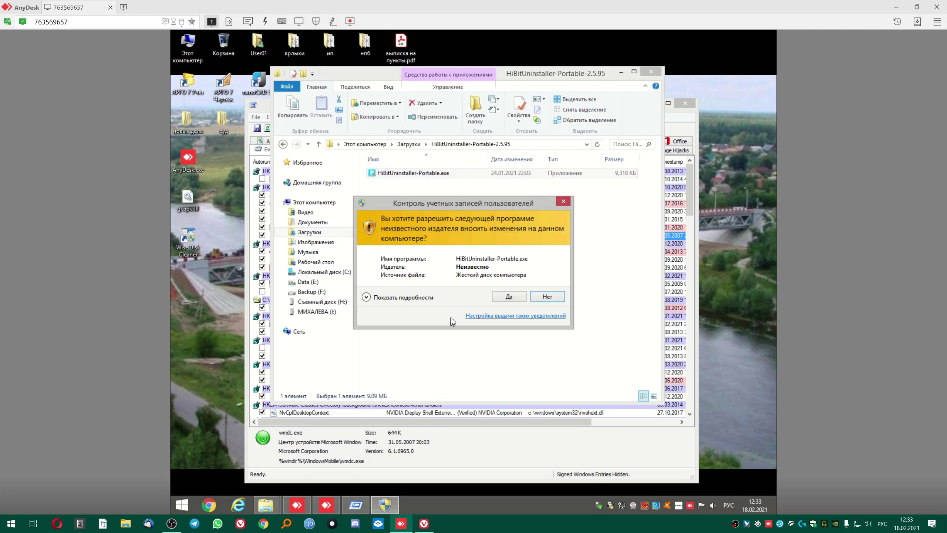
pyautogui.click(496, 297)
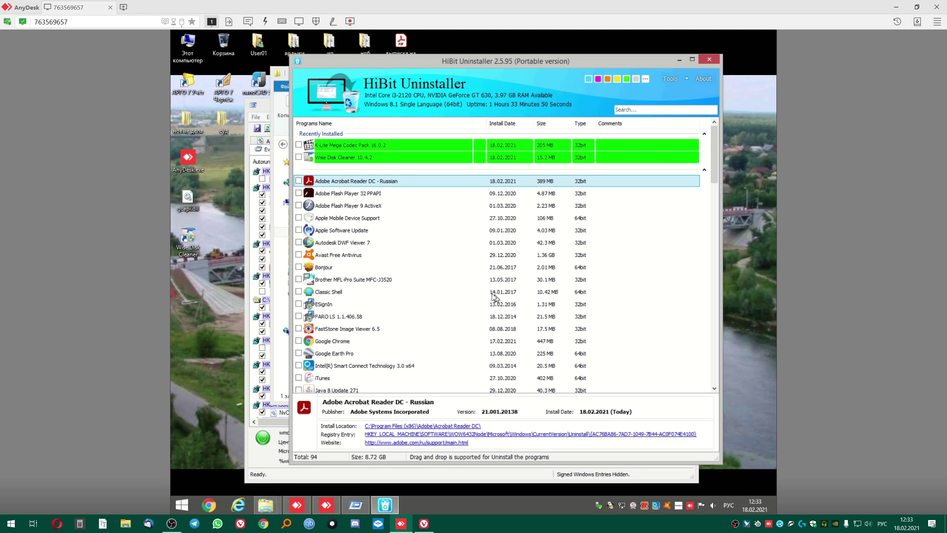
pyautogui.scroll(-20, 398, 306)
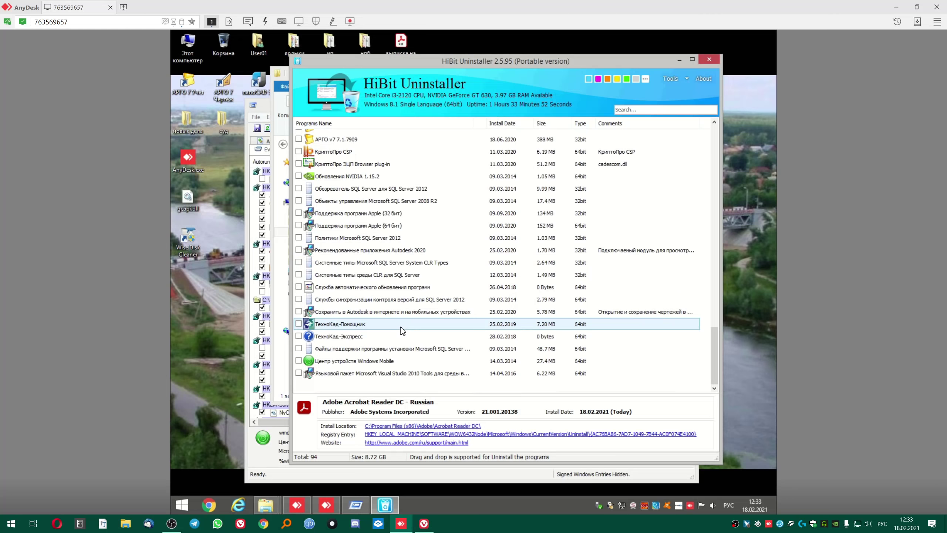
pyautogui.doubleClick(352, 360)
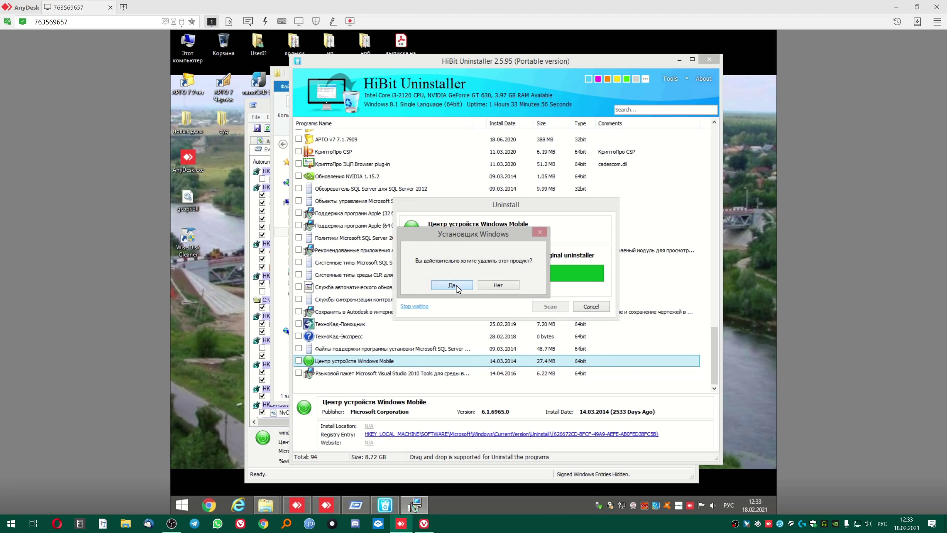
# Confirm removal of Центр устройств Windows Mobile with automatic closing of running applications, scan with automatic leftover clean-up, and close the uninstaller.
pyautogui.click(453, 287)
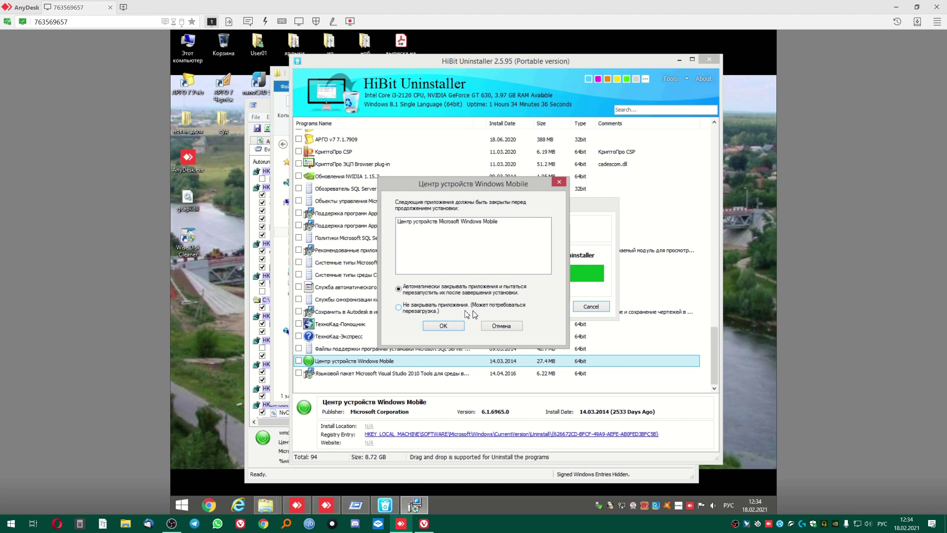
pyautogui.click(449, 328)
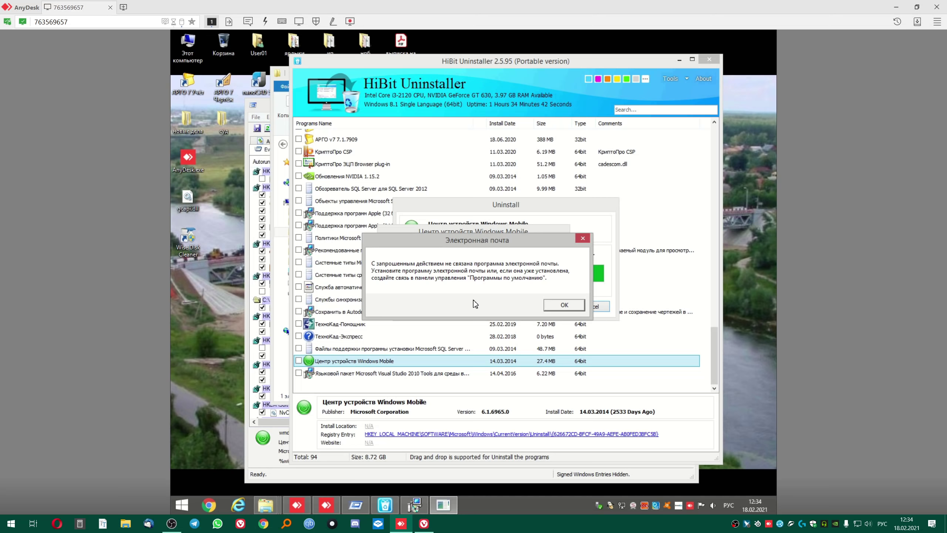
pyautogui.click(557, 305)
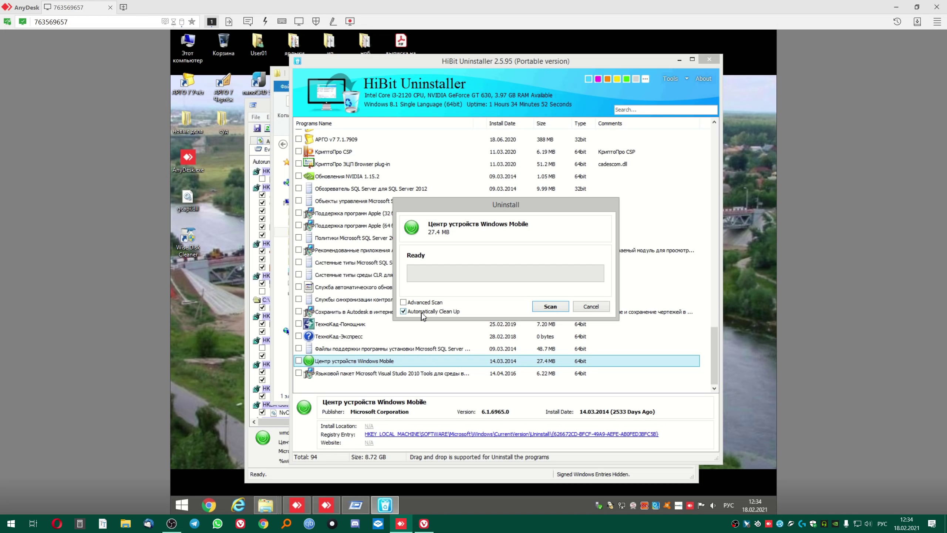
pyautogui.click(551, 307)
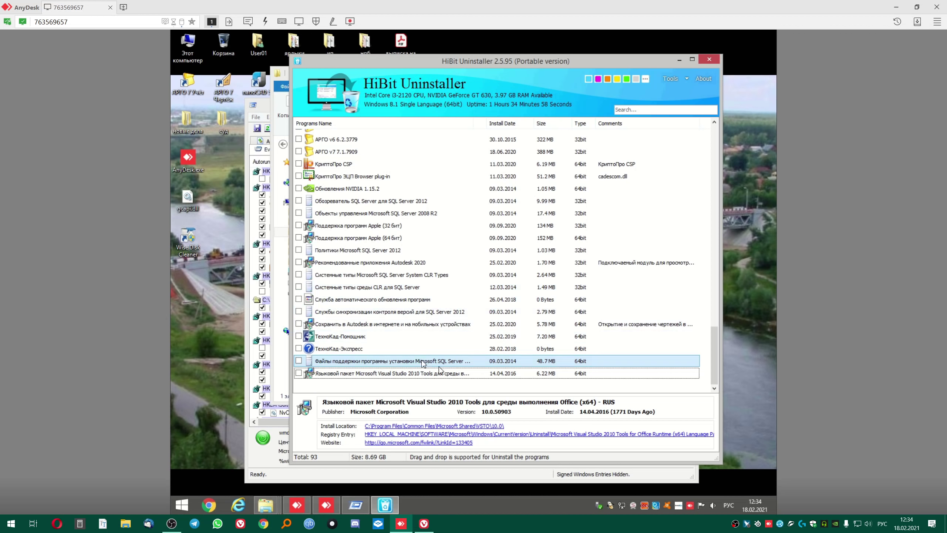
pyautogui.click(709, 58)
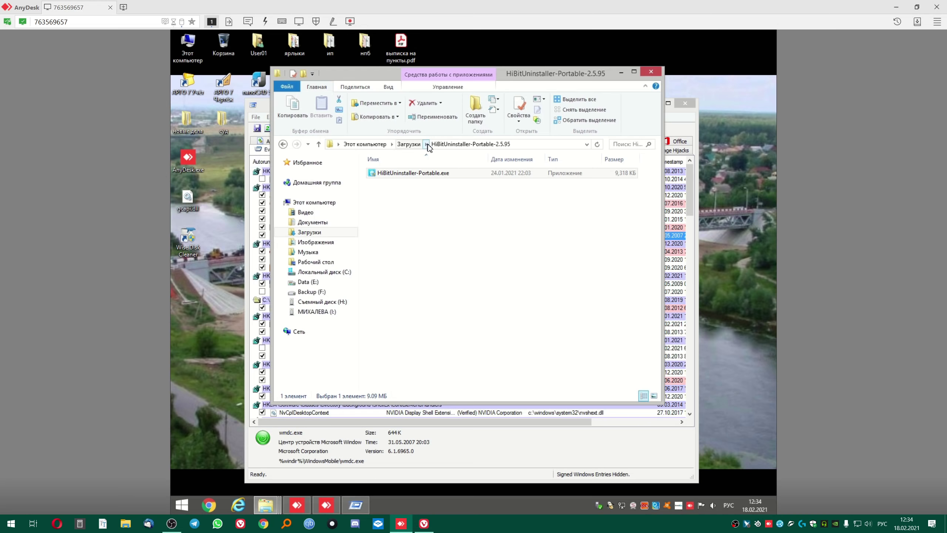
# Return to the Загрузки folder, then widen the Publisher column in Autoruns while reviewing the ControlCenter4 and movavi_suite_agent entries.
pyautogui.click(409, 144)
pyautogui.click(694, 202)
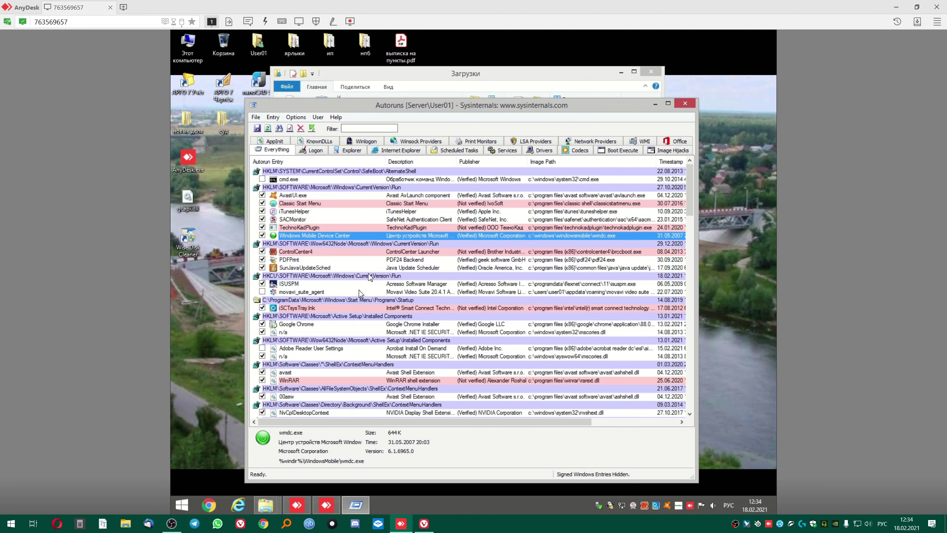
pyautogui.click(380, 251)
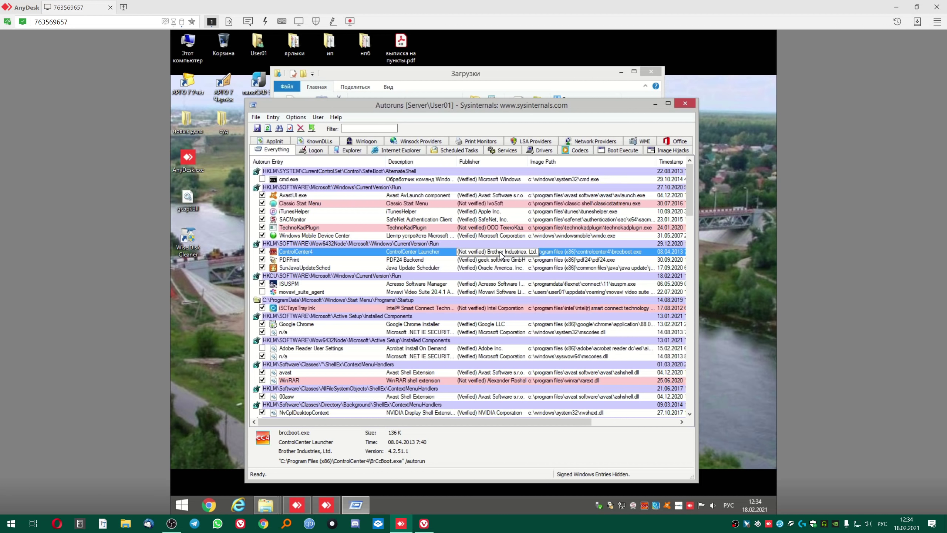
pyautogui.doubleClick(527, 161)
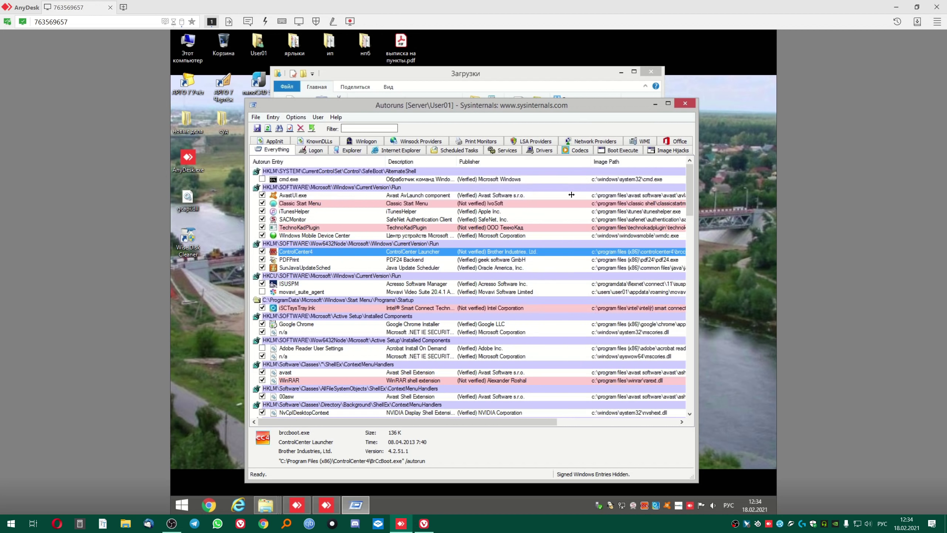
pyautogui.click(300, 294)
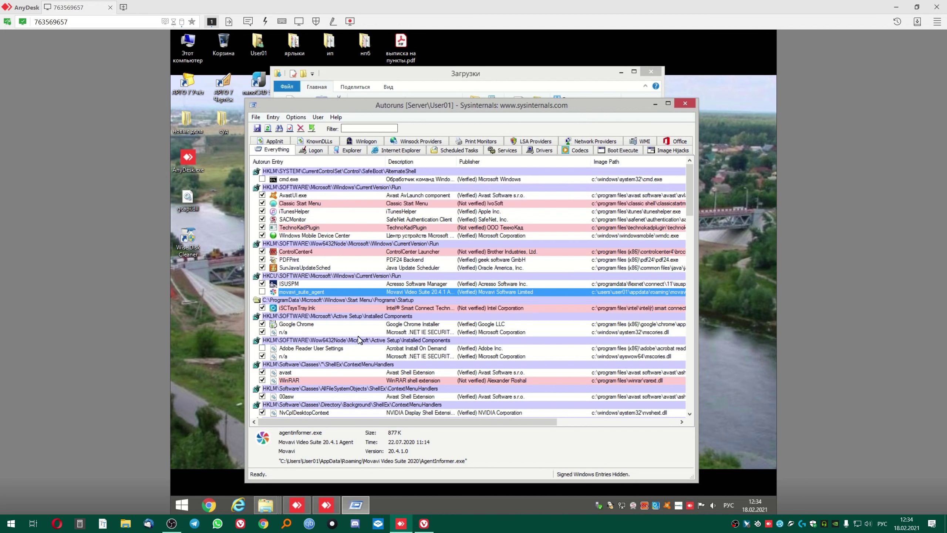
# Select the iSCTsysTray.lnk startup entry and open the matching Intel Smart Connect Technology setup wizard to identify the program.
pyautogui.click(320, 307)
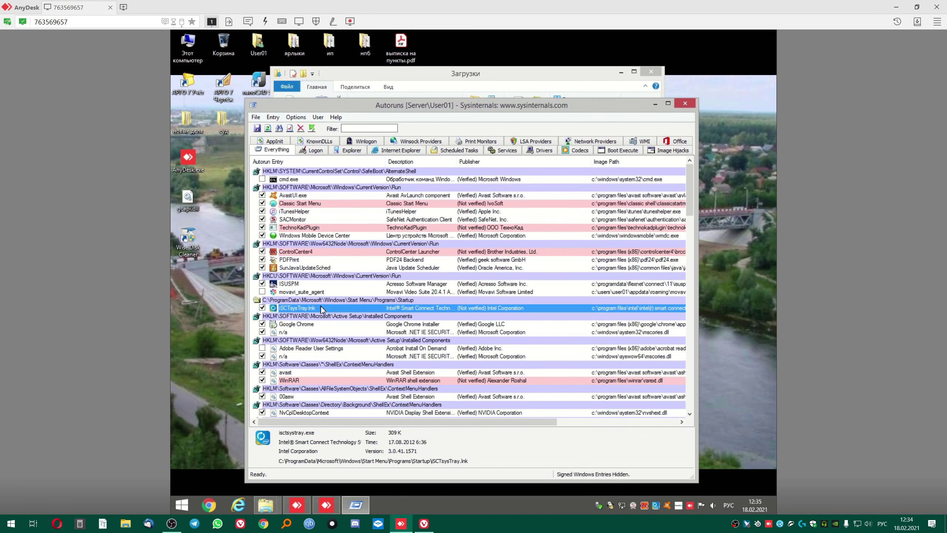
pyautogui.click(656, 507)
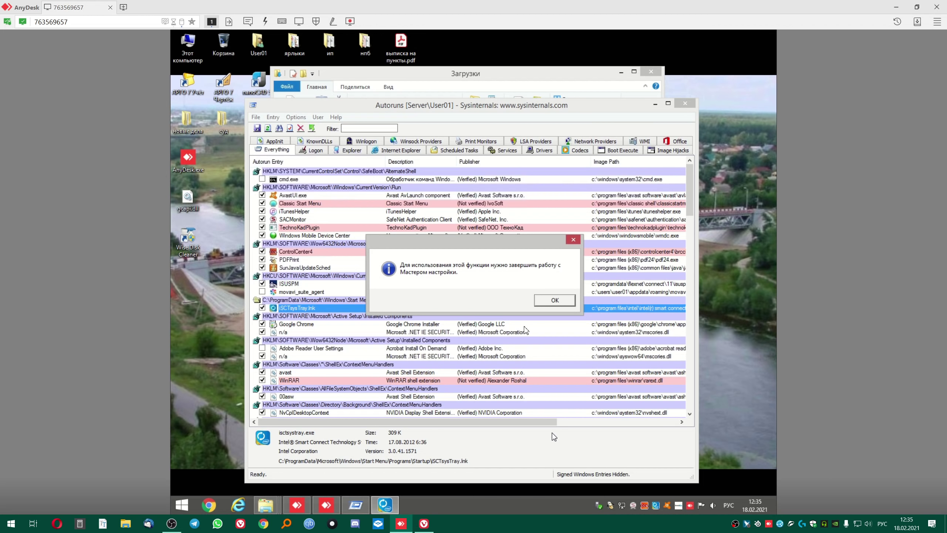
pyautogui.click(554, 300)
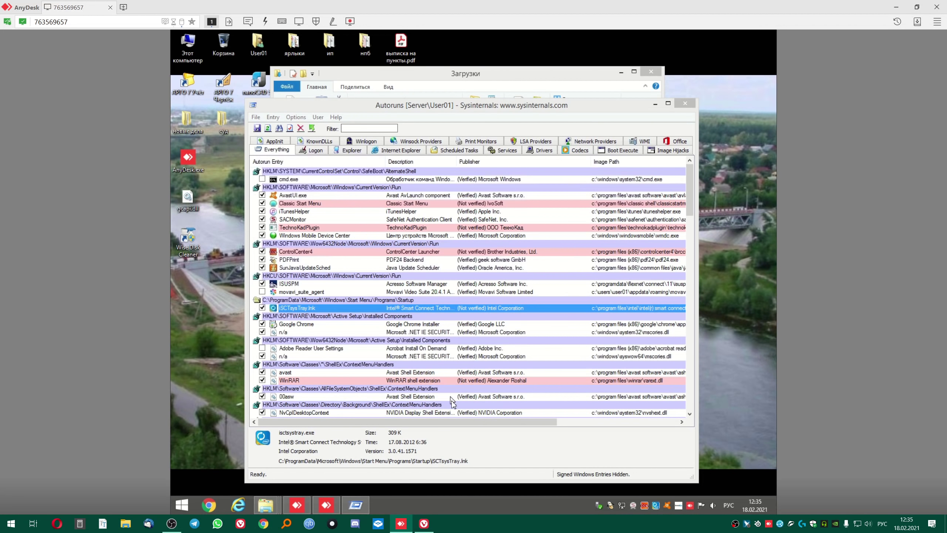
pyautogui.doubleClick(655, 504)
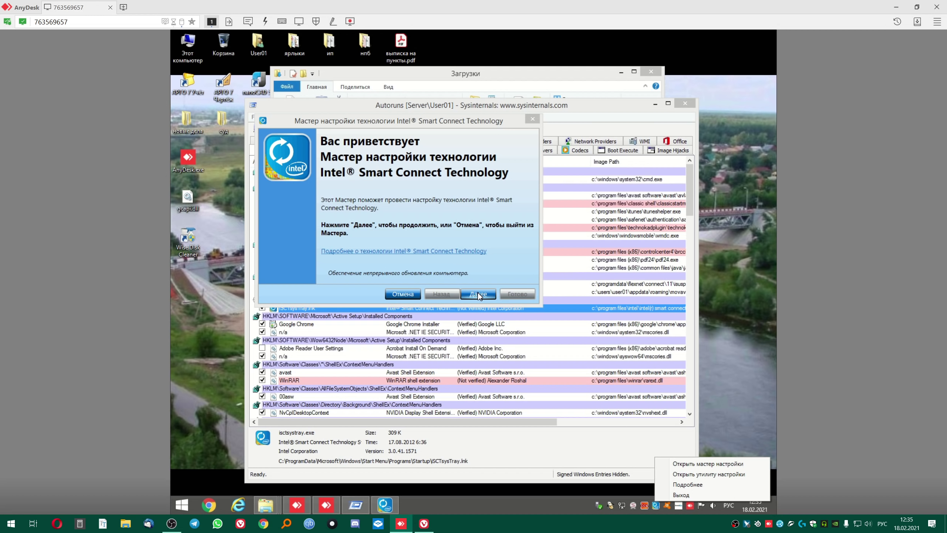
# Exit the Intel Smart Connect Technology wizard without saving, disable the iSCTsysTray.lnk startup entry, and close Autoruns.
pyautogui.click(404, 294)
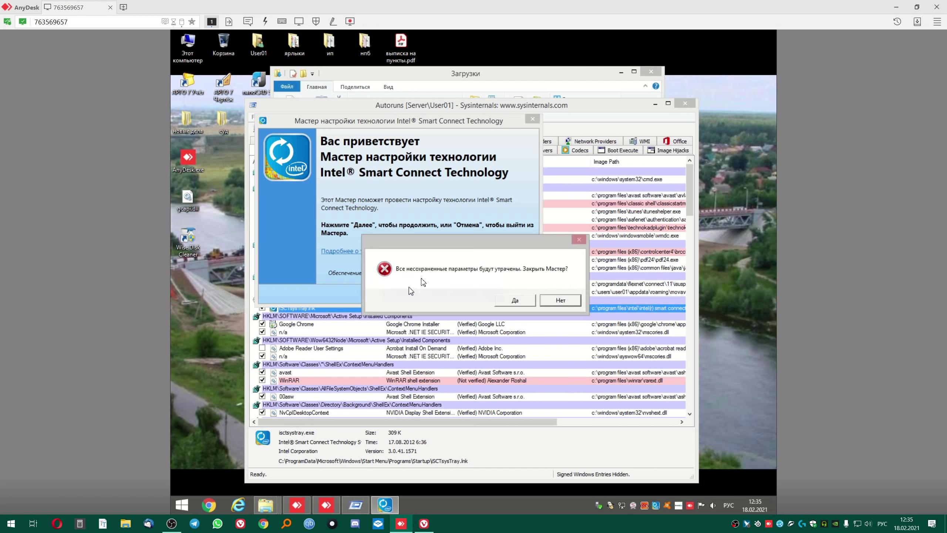
pyautogui.click(516, 301)
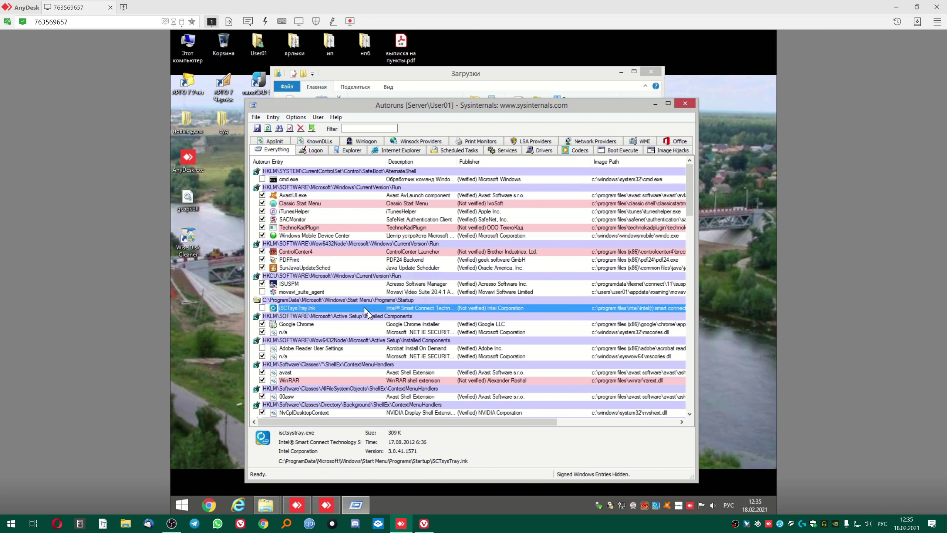
pyautogui.click(684, 104)
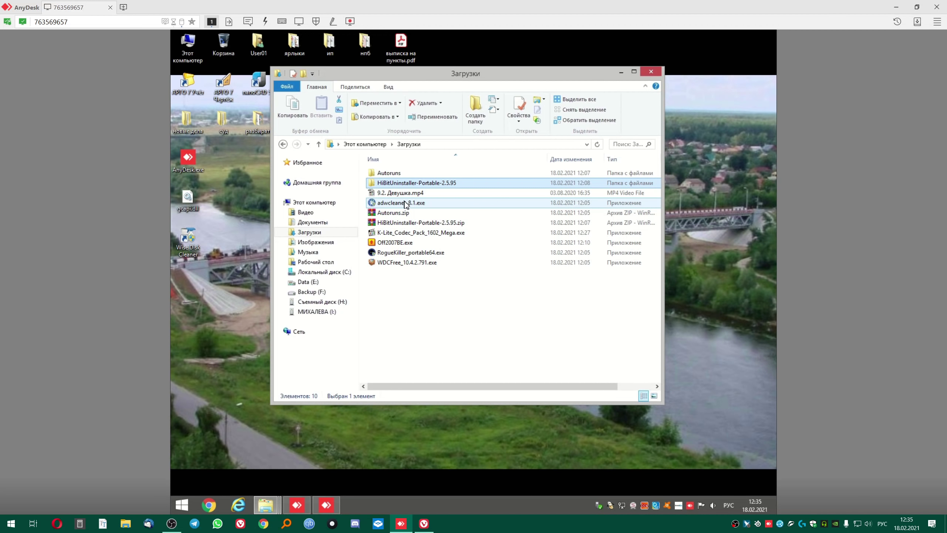
pyautogui.click(406, 204)
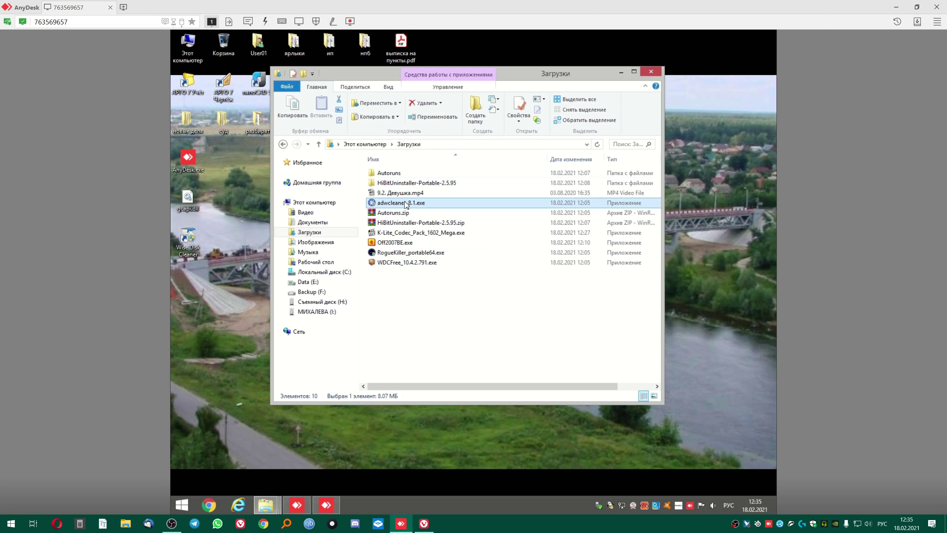
pyautogui.rightClick(405, 204)
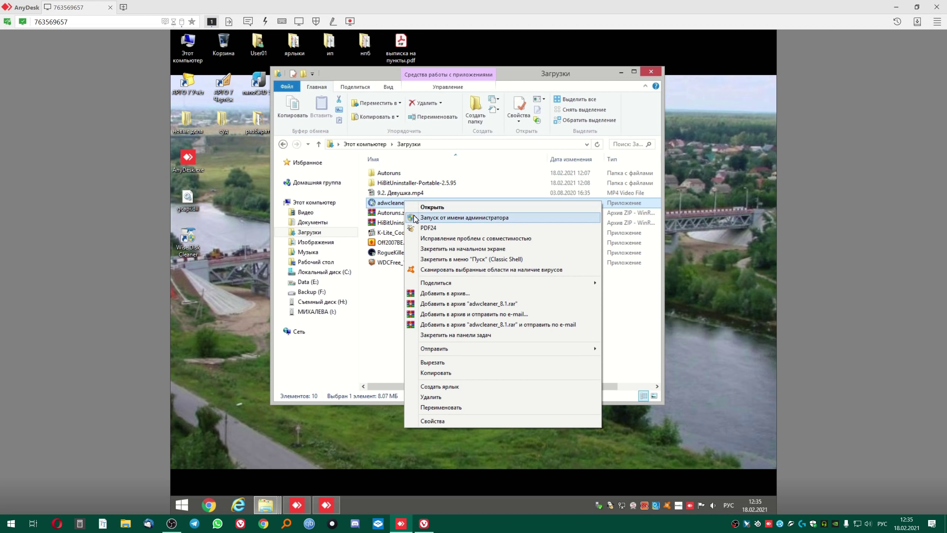
pyautogui.click(391, 291)
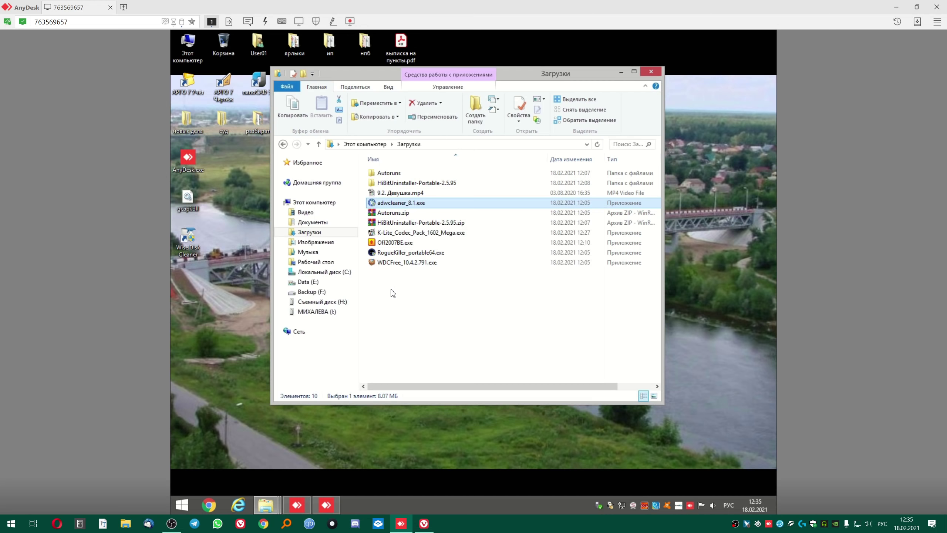
# Launch the Off2007BE.exe installer from the Загрузки folder.
pyautogui.click(393, 242)
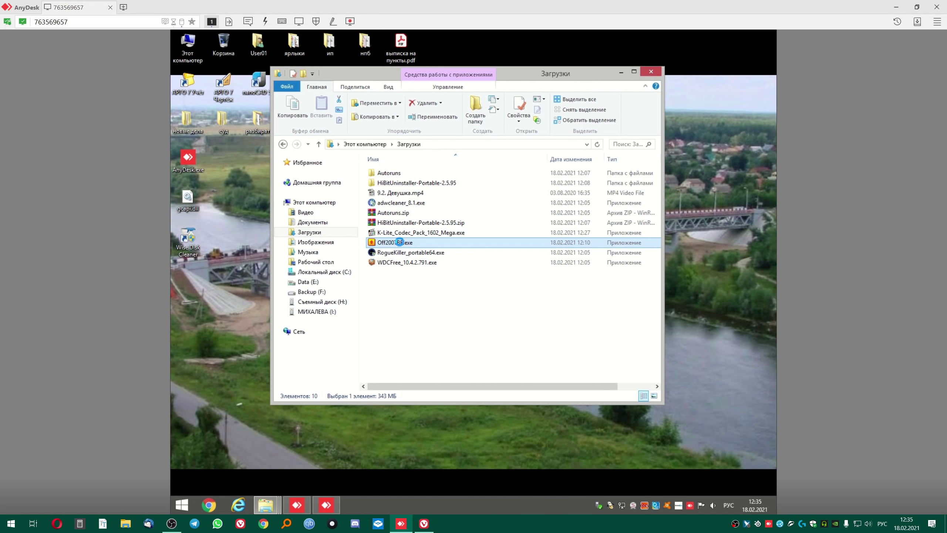
pyautogui.rightClick(399, 242)
pyautogui.click(421, 244)
# Look through the list of all installed programs while the installer loads.
pyautogui.click(182, 504)
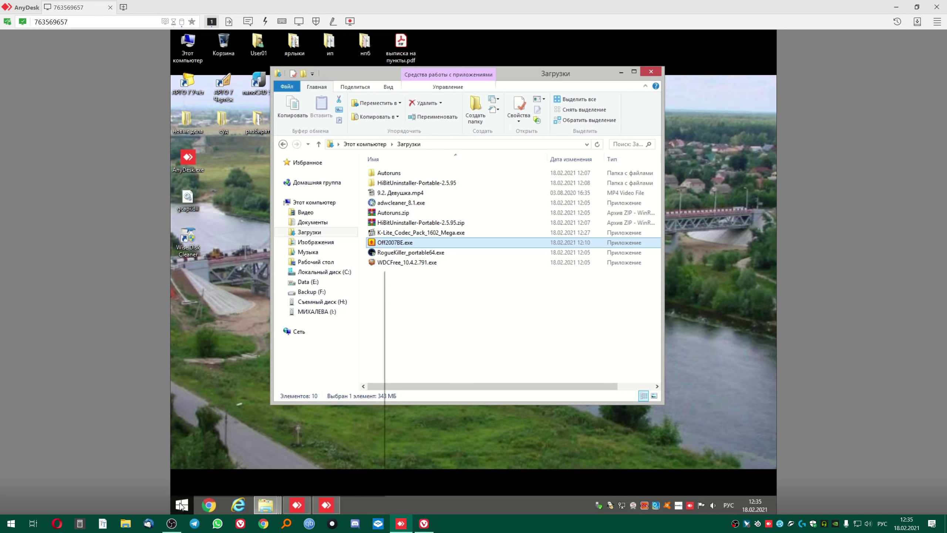
pyautogui.click(221, 466)
pyautogui.scroll(-3, 232, 362)
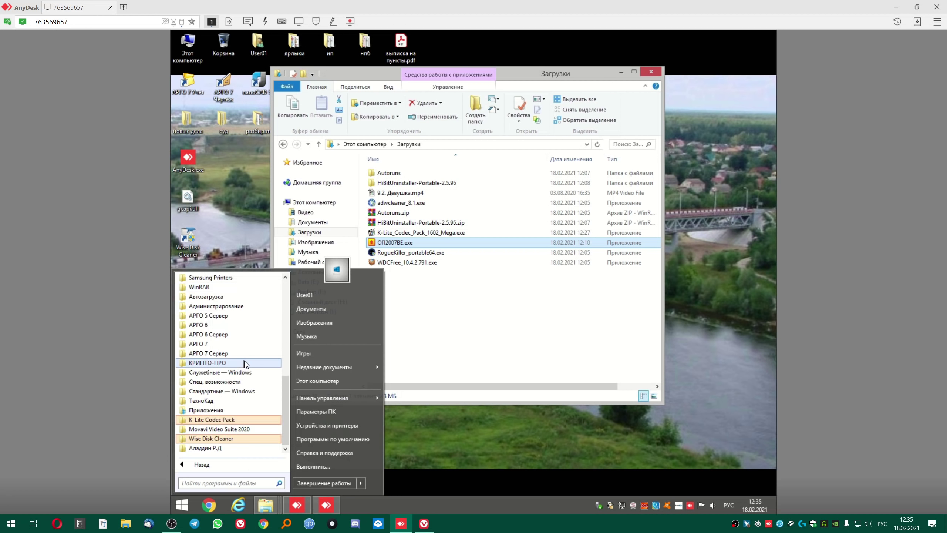
pyautogui.scroll(7, 244, 361)
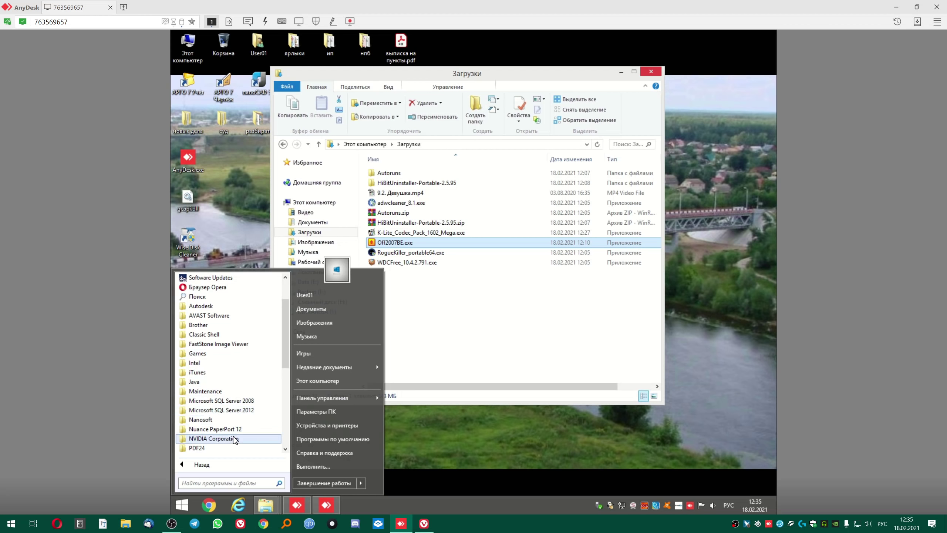
pyautogui.scroll(2, 236, 378)
pyautogui.scroll(-3, 236, 377)
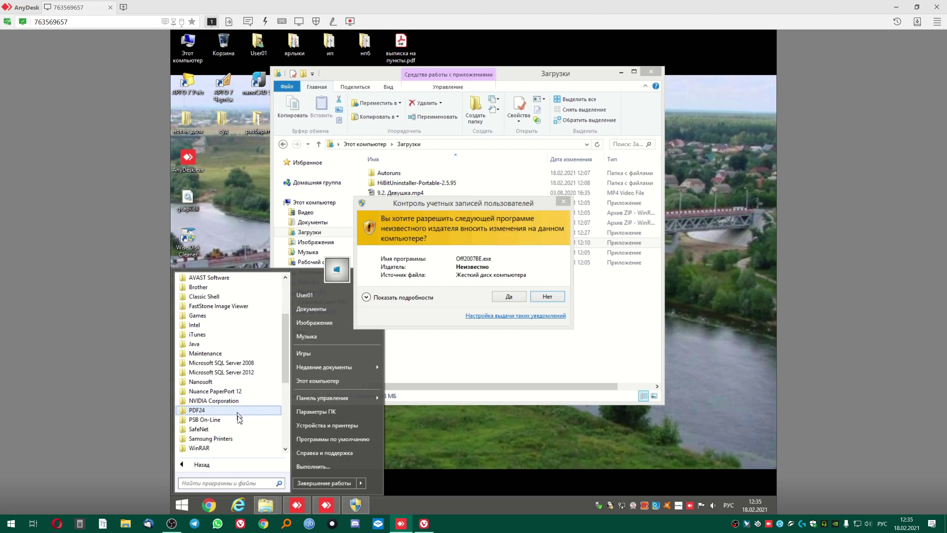
# Allow Off2007BE.exe to make changes on the computer and confirm starting the Off 07 Blue installation.
pyautogui.click(508, 296)
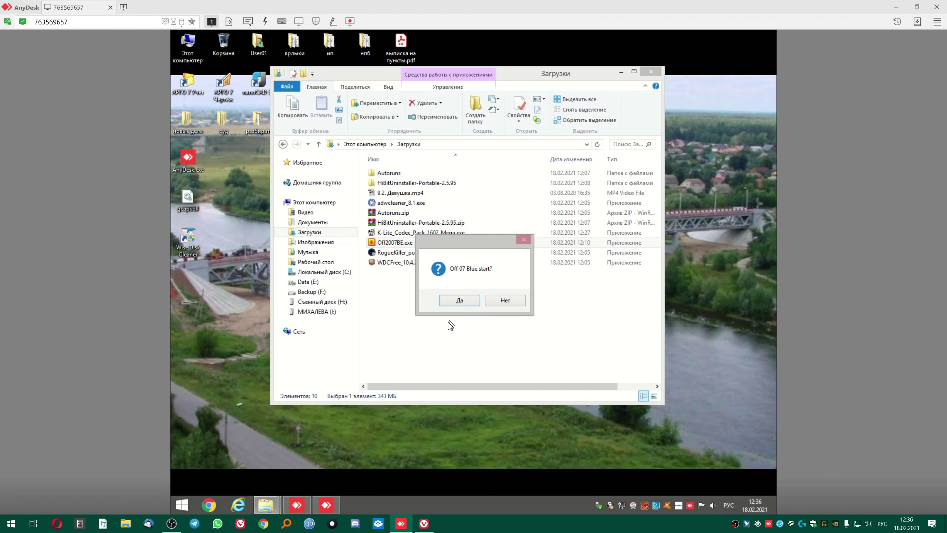
pyautogui.click(463, 306)
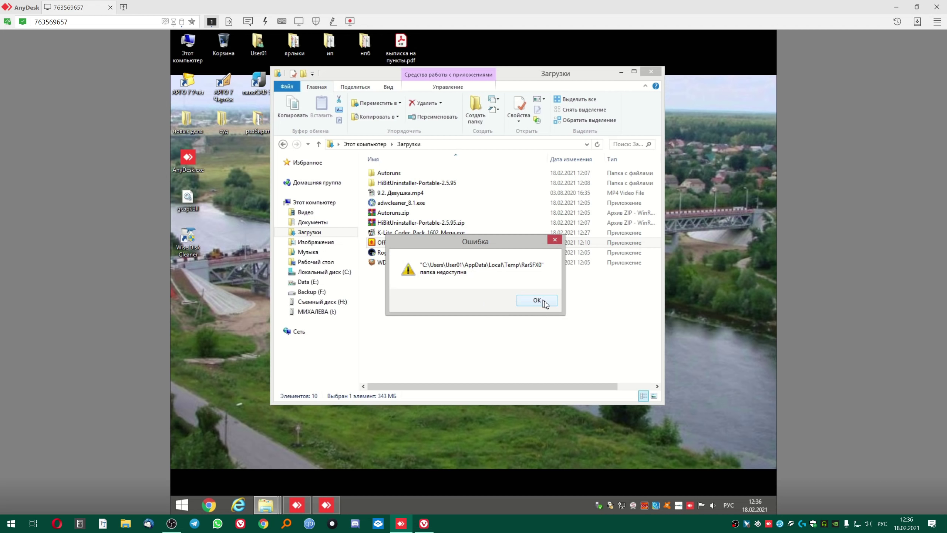
# Open the User01 profile folder under Пользователи on local disk C: in a separate file window.
pyautogui.doubleClick(183, 56)
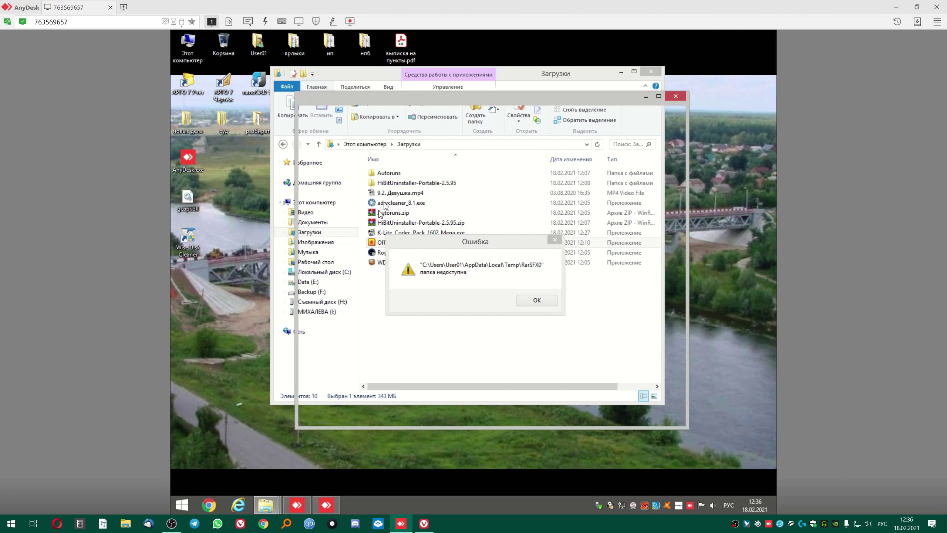
pyautogui.moveTo(479, 104); pyautogui.dragTo(358, 118)
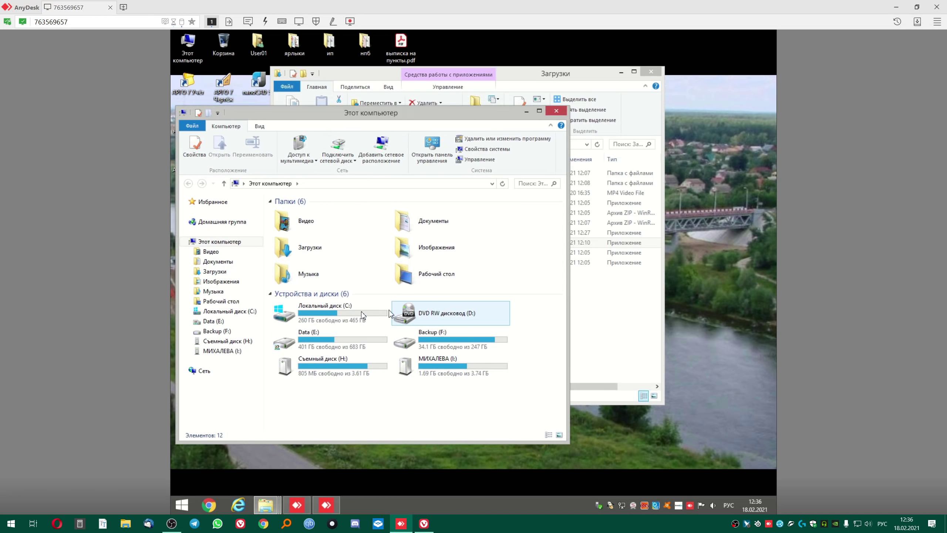
pyautogui.doubleClick(344, 313)
pyautogui.doubleClick(344, 311)
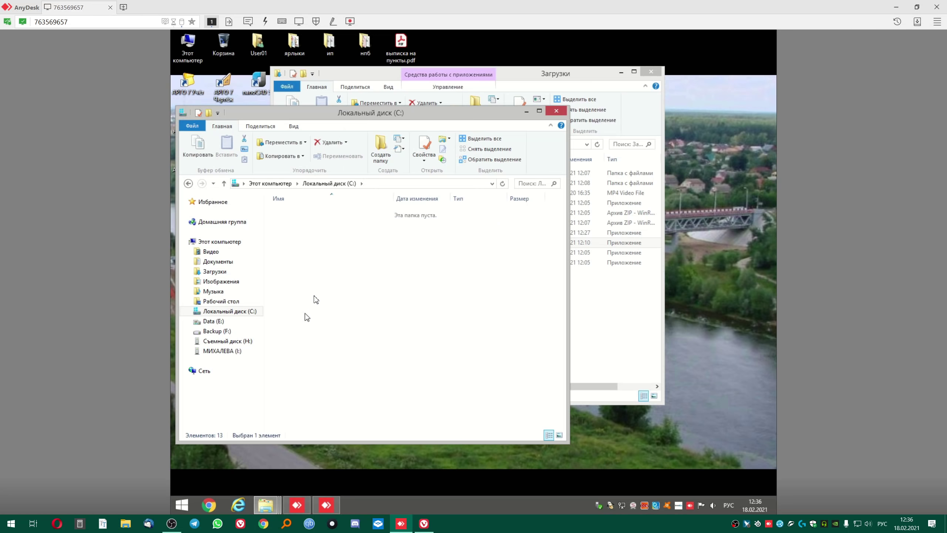
pyautogui.moveTo(380, 118); pyautogui.dragTo(395, 167)
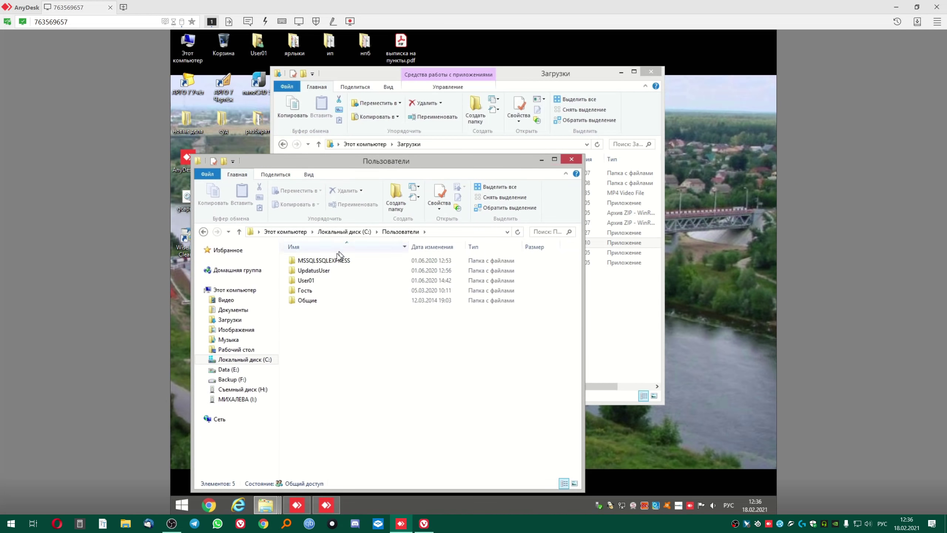
pyautogui.doubleClick(314, 280)
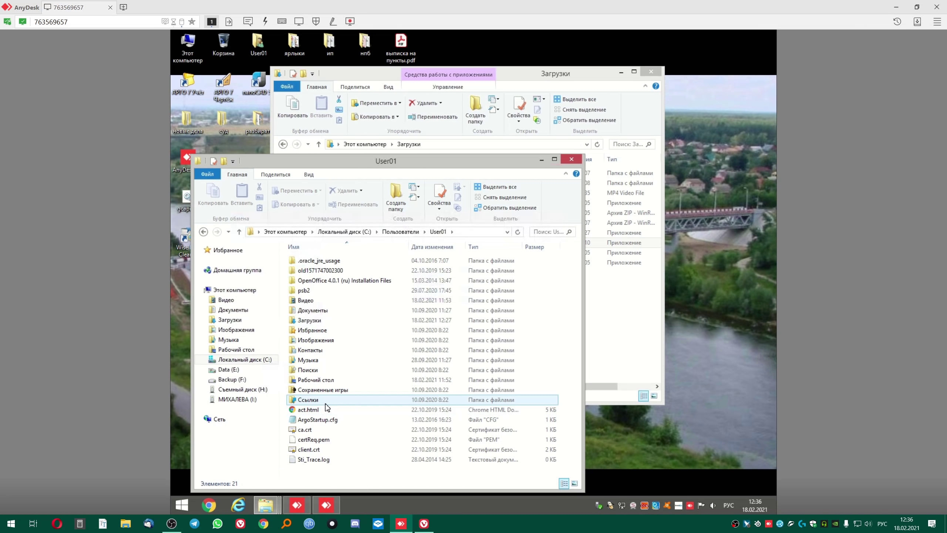
pyautogui.moveTo(415, 161); pyautogui.dragTo(426, 114)
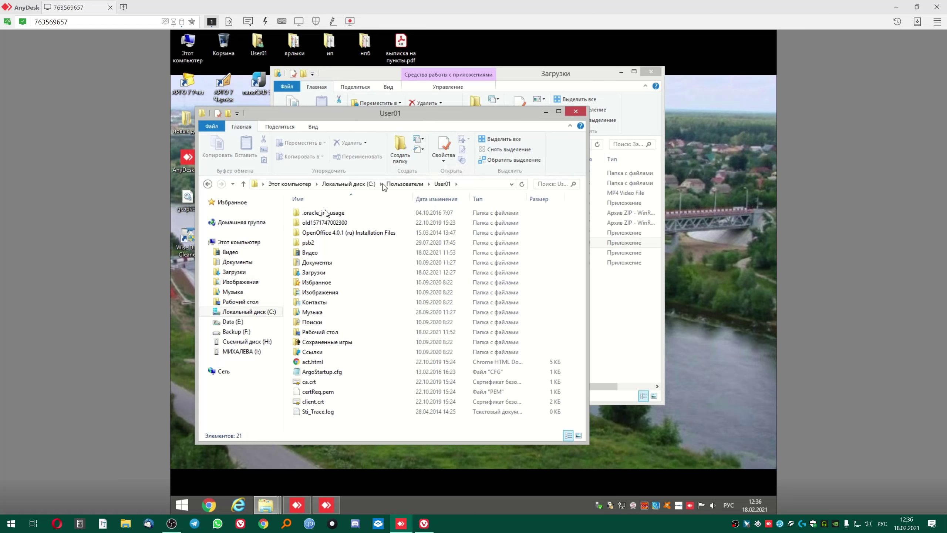
# Go to the hidden folder C:\Users\User01\AppData by extending the current folder path.
pyautogui.click(465, 183)
pyautogui.click(465, 183)
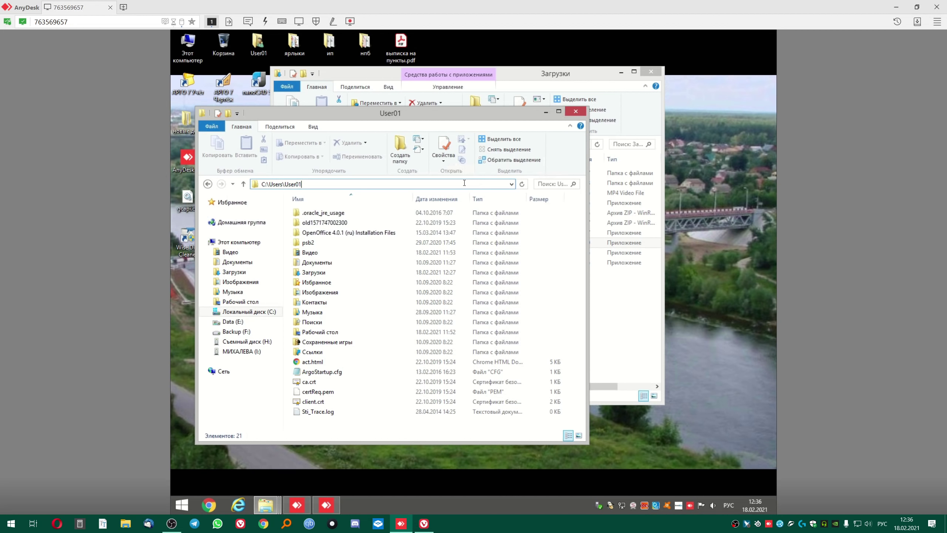
pyautogui.write('\\')
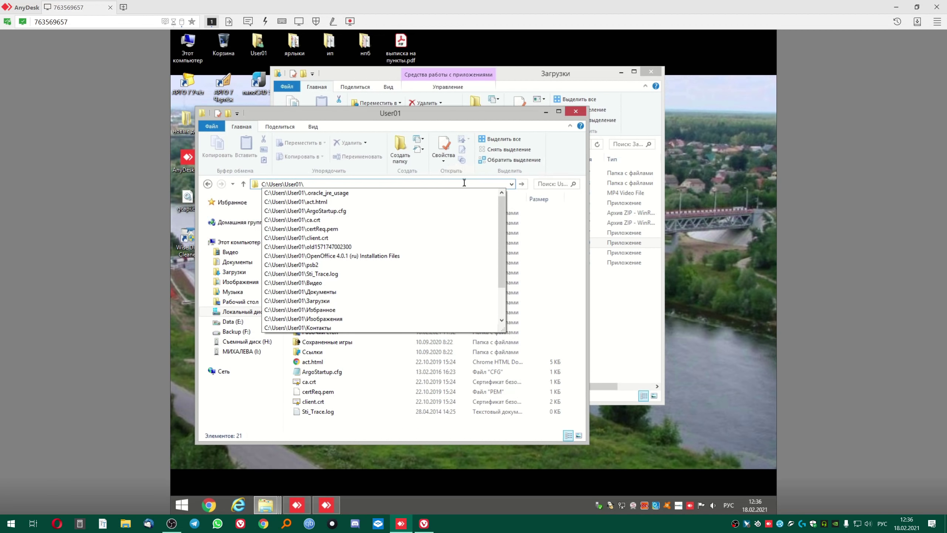
pyautogui.write('ф')
pyautogui.press('BackSpace')
pyautogui.press('BackSpace')
pyautogui.press('BackSpace')
pyautogui.hotkey('alt', 'shift')
pyautogui.write('appdata')
pyautogui.press('Return')
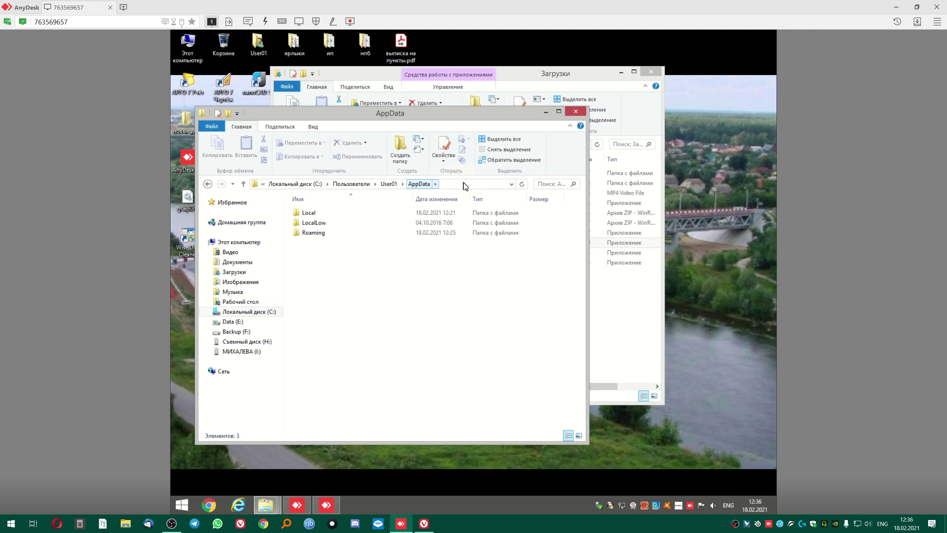
# Open the Local folder inside AppData and check the contents of its Temp folder.
pyautogui.click(312, 214)
pyautogui.doubleClick(312, 214)
pyautogui.scroll(-7, 320, 373)
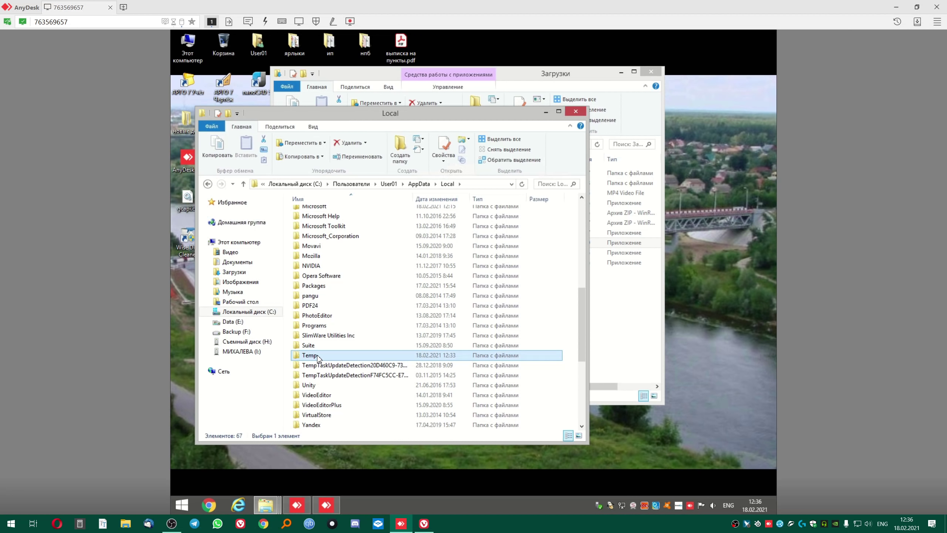
pyautogui.doubleClick(309, 355)
pyautogui.click(207, 184)
pyautogui.scroll(-3, 347, 392)
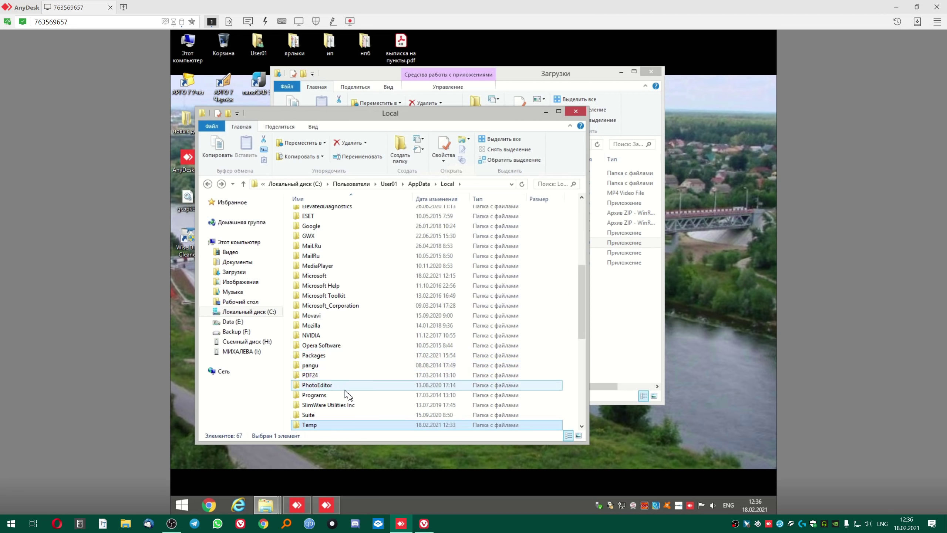
# Check inside the TempTaskUpdateDetection20D460C9 folder and delete both TempTaskUpdateDetection folders from Local.
pyautogui.click(372, 299)
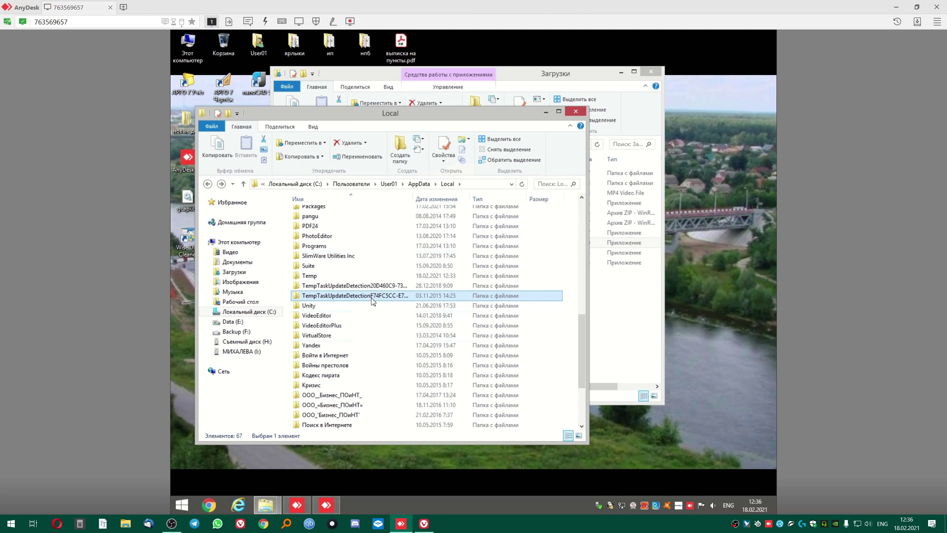
pyautogui.doubleClick(373, 286)
pyautogui.click(208, 184)
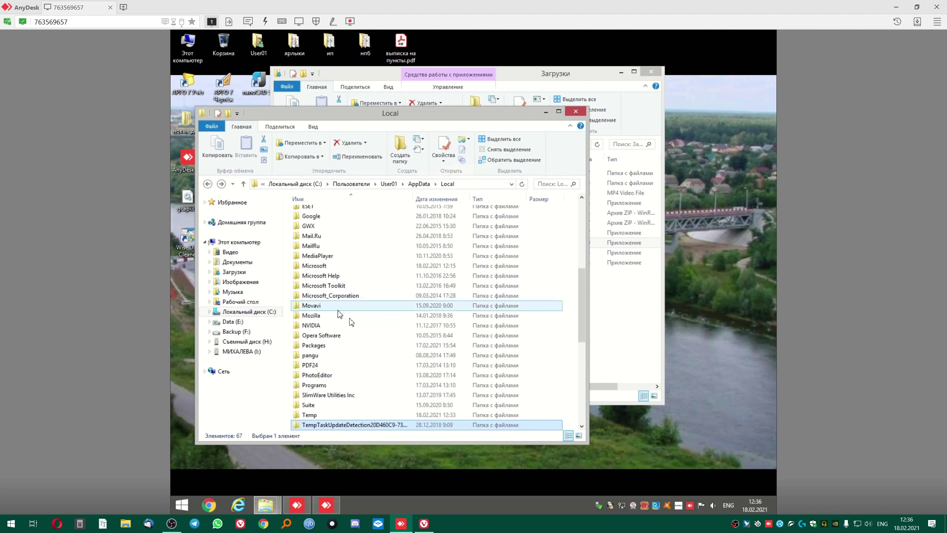
pyautogui.scroll(-5, 368, 350)
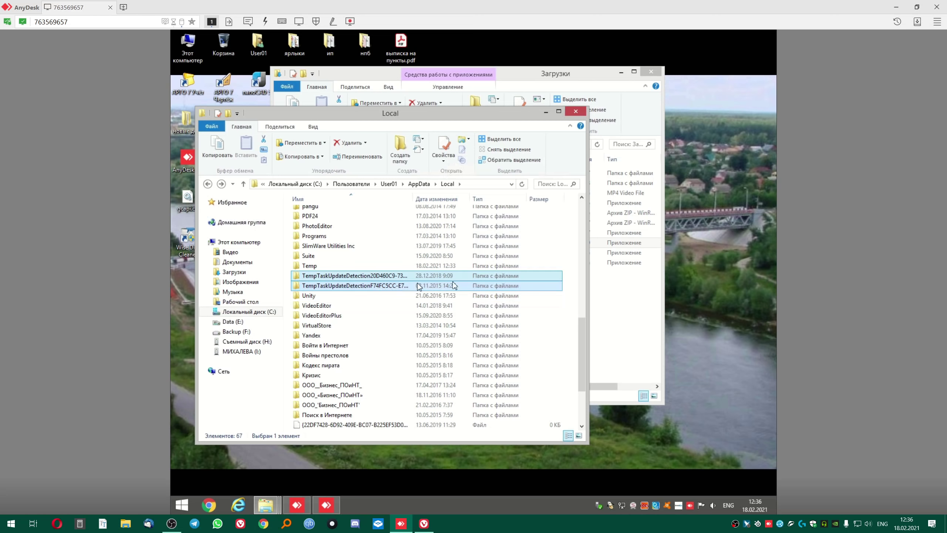
pyautogui.press('Delete')
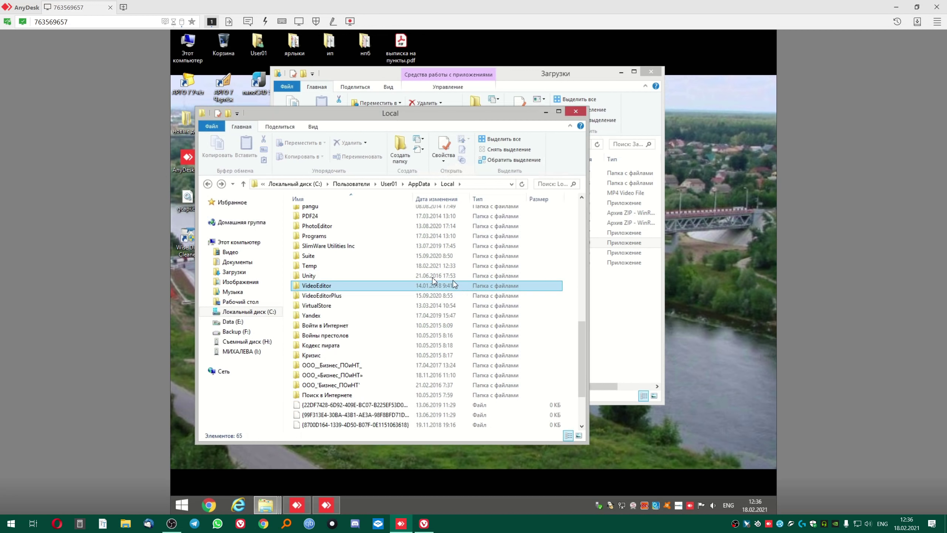
# Open the Temp folder in Local and move the Загрузки window aside, keeping Temp in front.
pyautogui.doubleClick(338, 266)
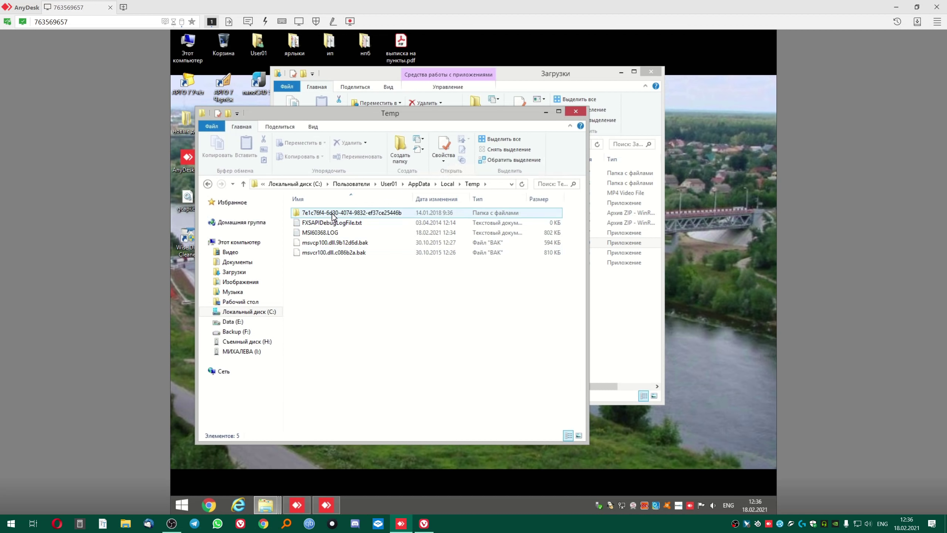
pyautogui.moveTo(571, 74); pyautogui.dragTo(690, 78)
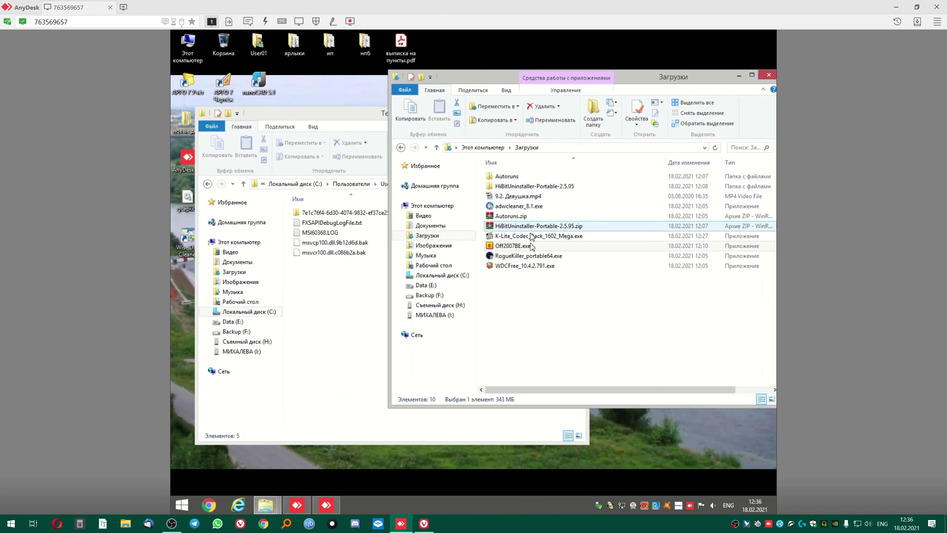
pyautogui.click(332, 295)
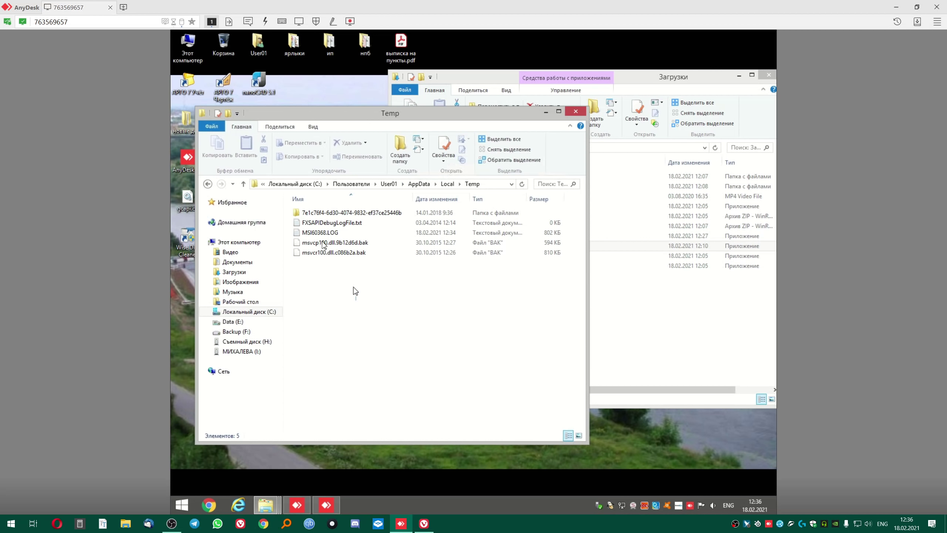
# Try to delete all items in the Temp folder, continuing with administrator rights for the 7e1c76f4 subfolder.
pyautogui.moveTo(353, 290); pyautogui.dragTo(300, 209)
pyautogui.press('Delete')
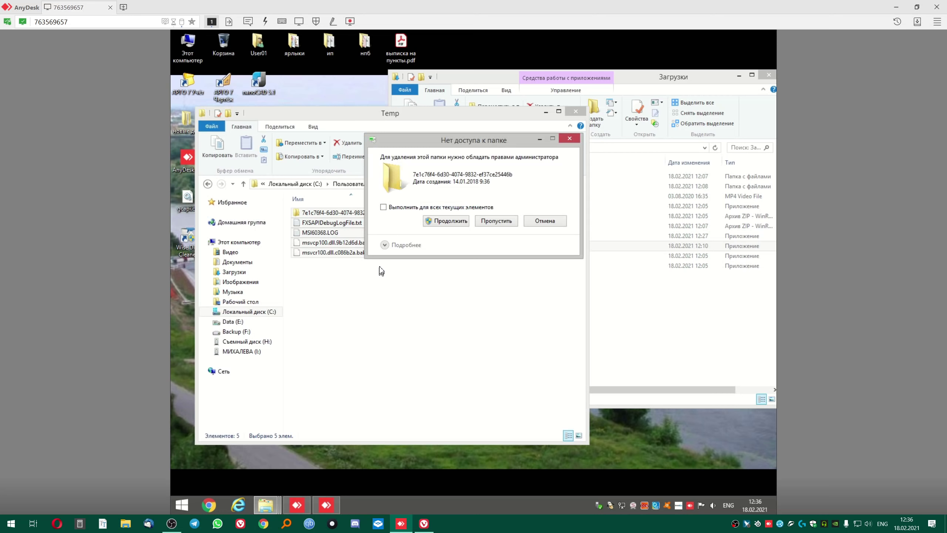
pyautogui.click(453, 223)
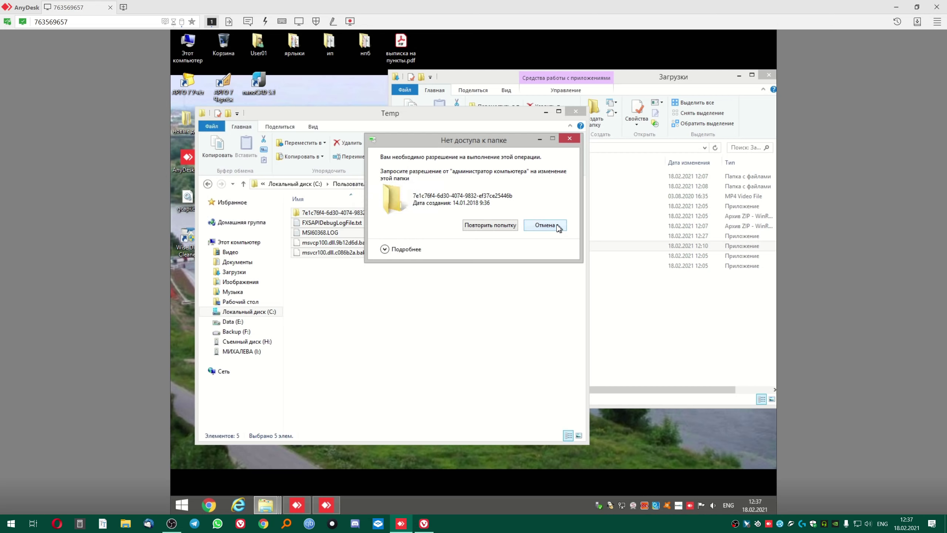
pyautogui.click(558, 225)
pyautogui.doubleClick(343, 212)
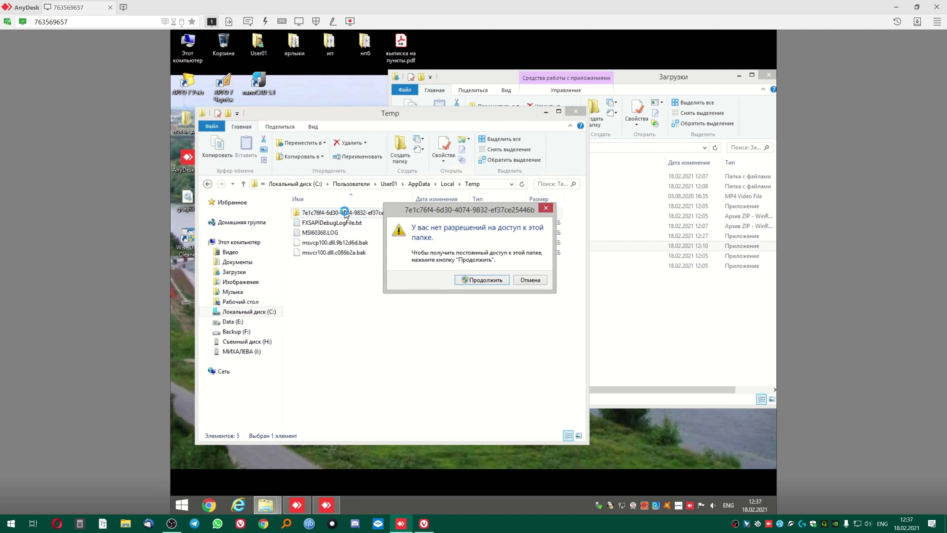
pyautogui.click(476, 282)
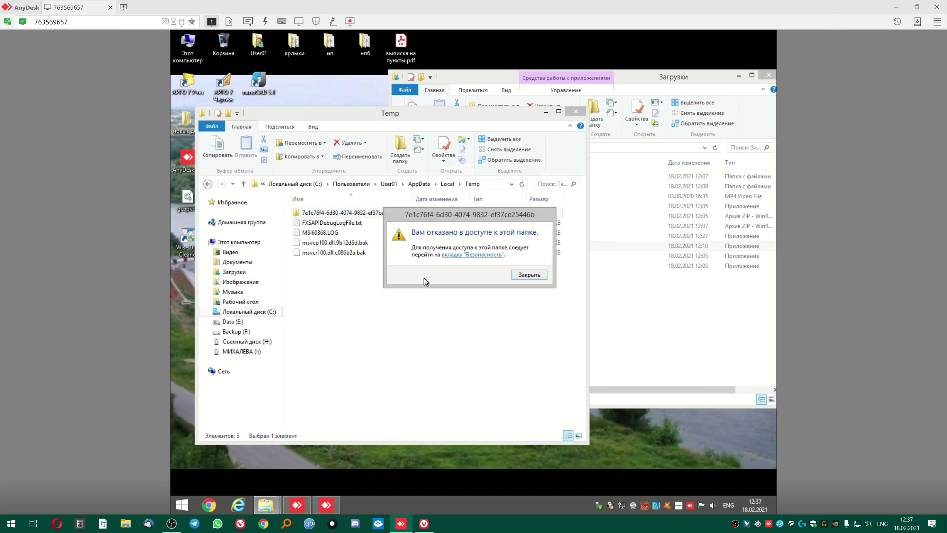
pyautogui.click(530, 275)
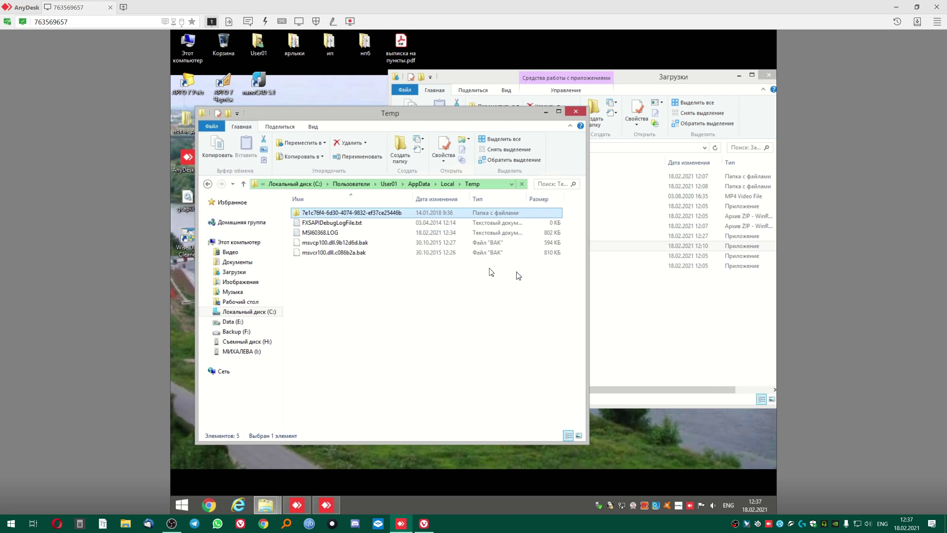
pyautogui.doubleClick(367, 213)
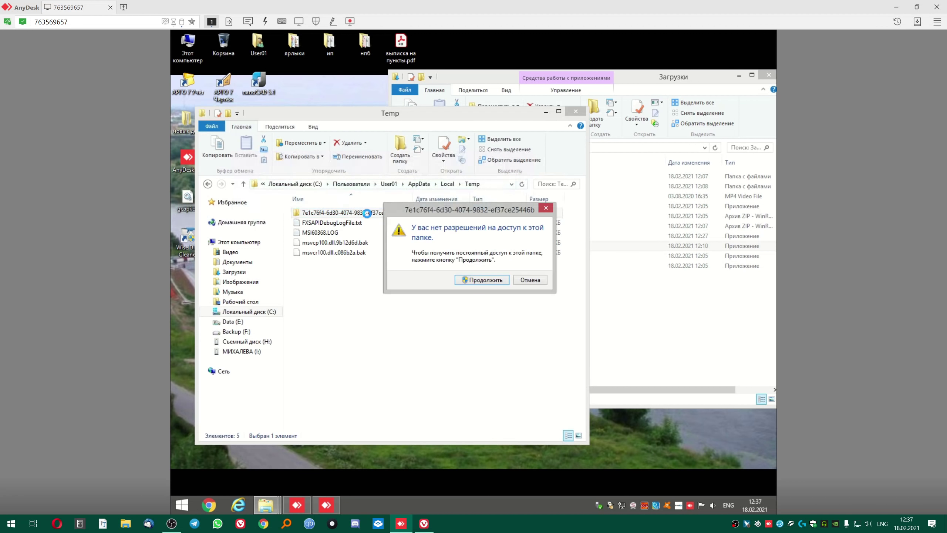
pyautogui.click(488, 281)
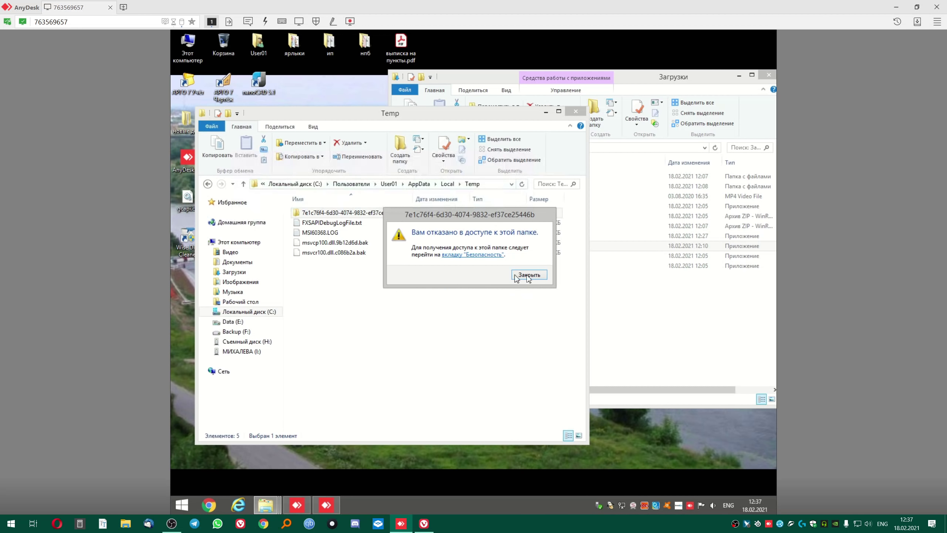
pyautogui.click(530, 276)
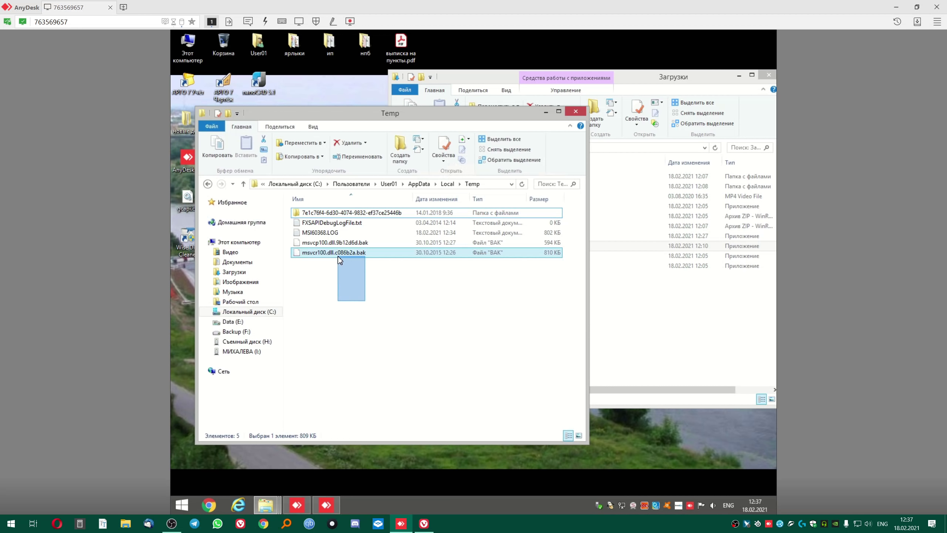
# Examine the 7e1c76f4 folder's advanced security settings, including its permissions and shared folder access entries.
pyautogui.rightClick(360, 214)
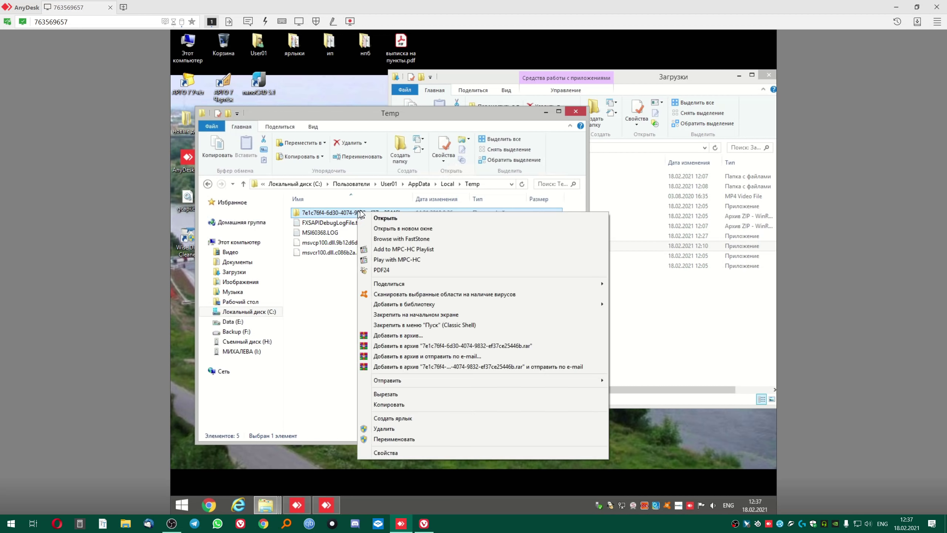
pyautogui.click(406, 452)
pyautogui.click(433, 236)
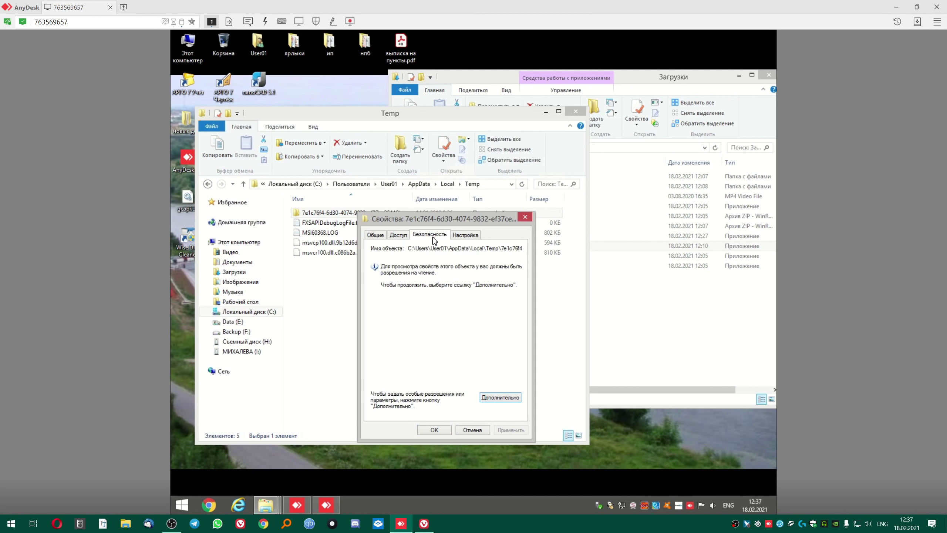
pyautogui.click(485, 396)
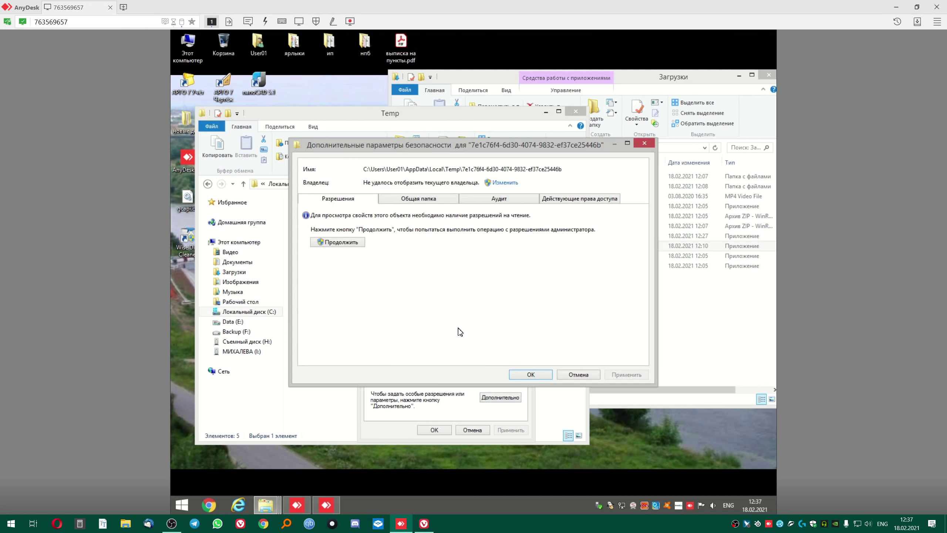
pyautogui.click(357, 242)
pyautogui.click(408, 201)
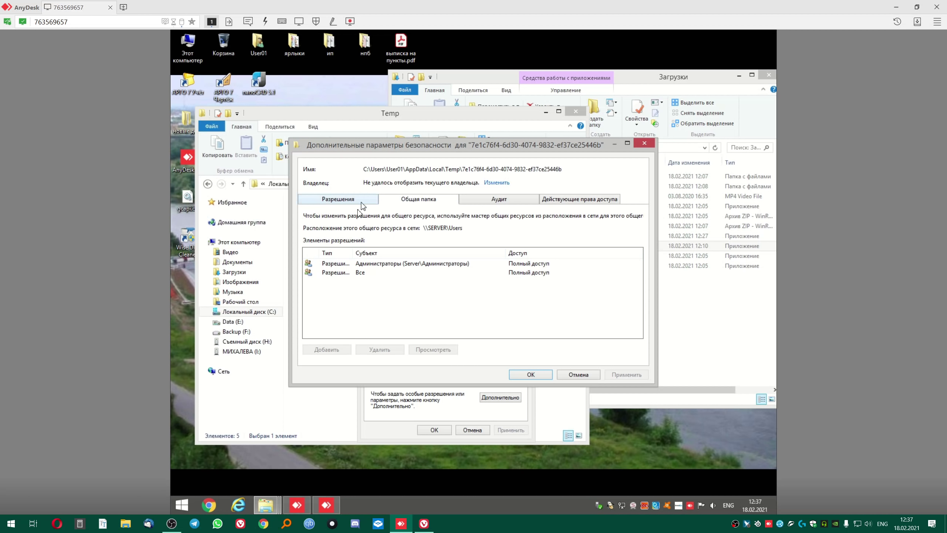
pyautogui.click(354, 273)
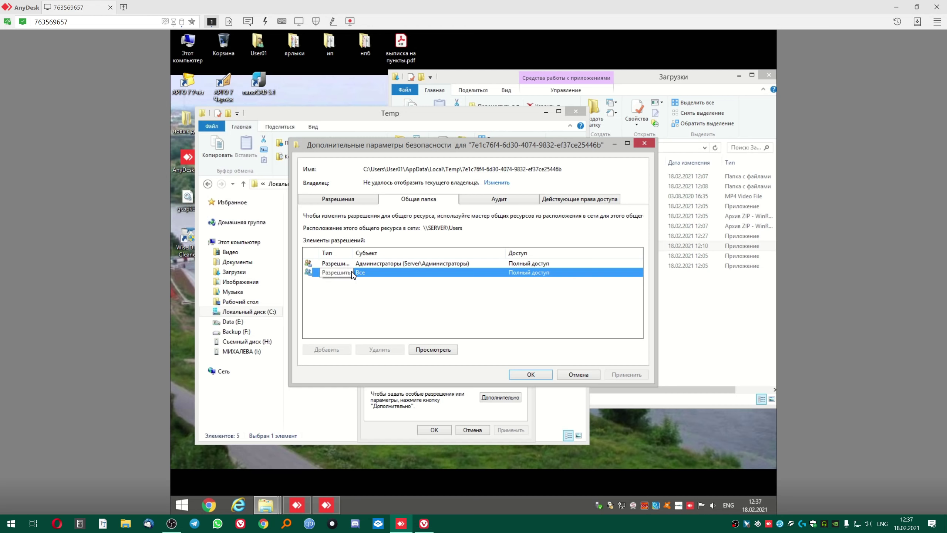
pyautogui.click(342, 199)
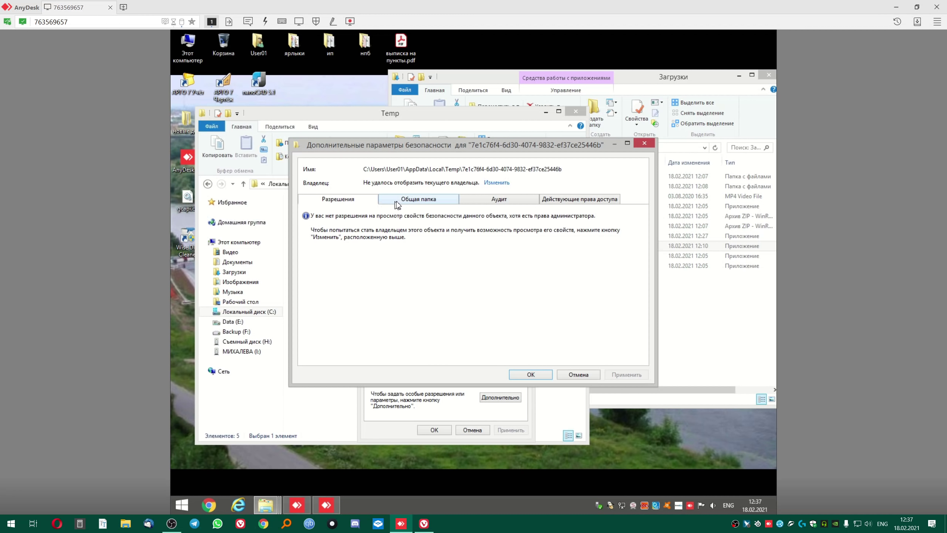
# Open Computer Management for this computer and look into its Общие папки branch.
pyautogui.rightClick(187, 48)
pyautogui.click(431, 255)
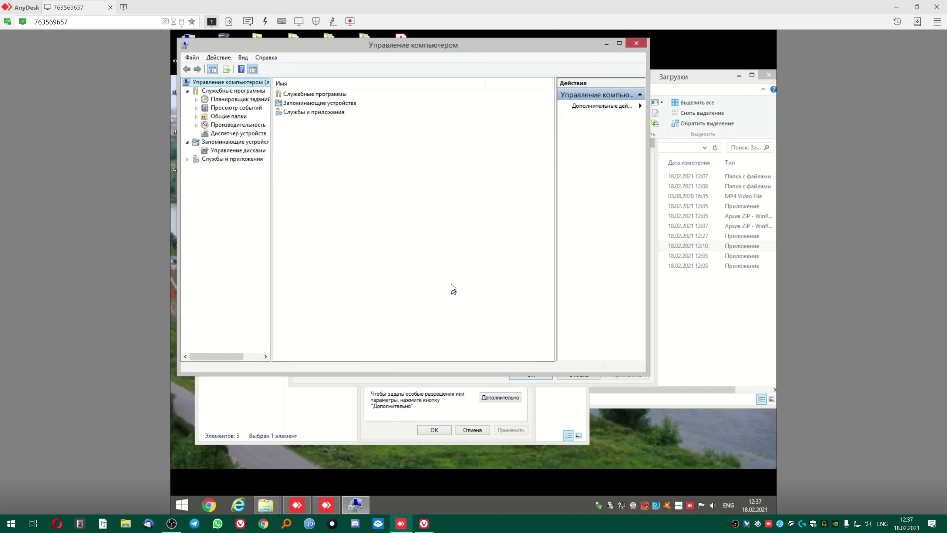
pyautogui.click(196, 117)
pyautogui.click(197, 117)
# Move the Computer Management window aside and view the computer's basic system information.
pyautogui.moveTo(429, 56); pyautogui.dragTo(468, 119)
pyautogui.rightClick(190, 44)
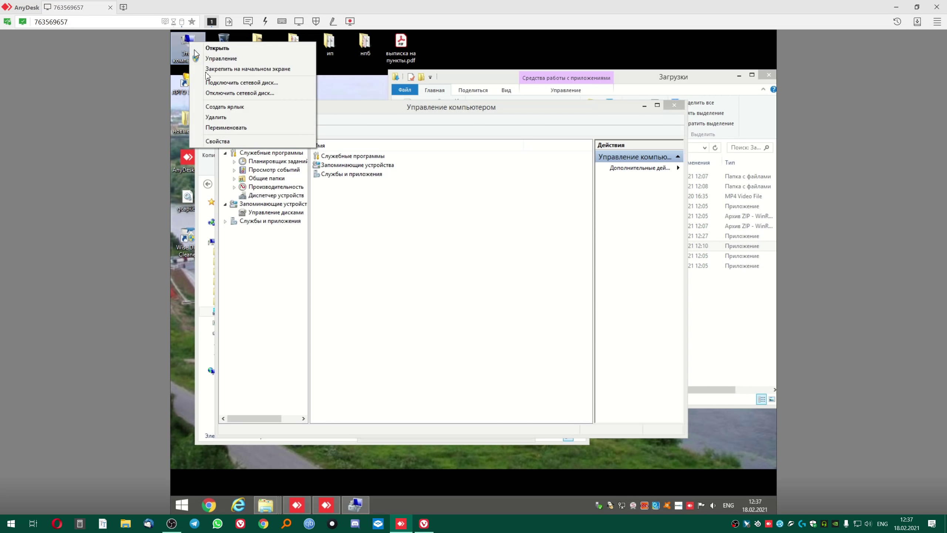
pyautogui.click(229, 142)
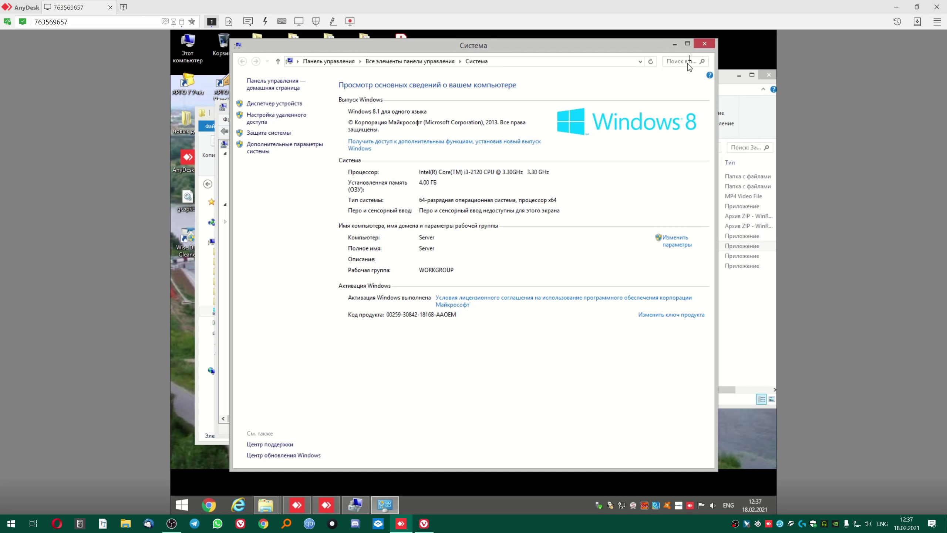
# Close the system information and Computer Management windows to return to the folder's advanced security settings.
pyautogui.click(704, 45)
pyautogui.moveTo(439, 113); pyautogui.dragTo(432, 92)
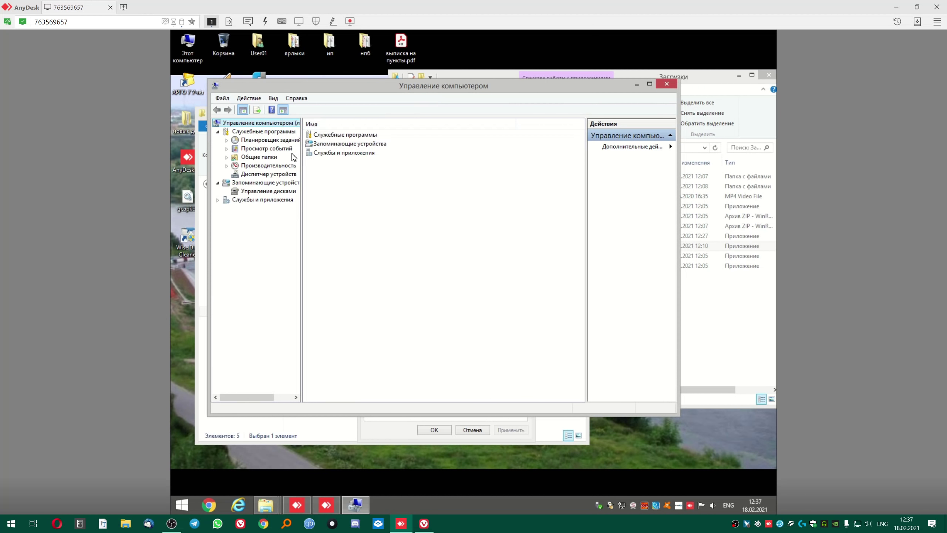
pyautogui.click(671, 85)
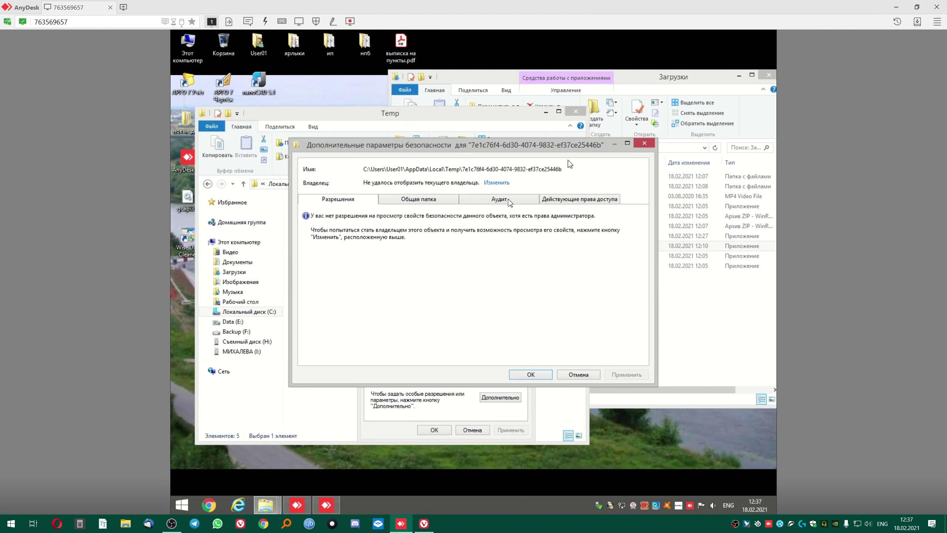
pyautogui.click(496, 183)
pyautogui.click(326, 261)
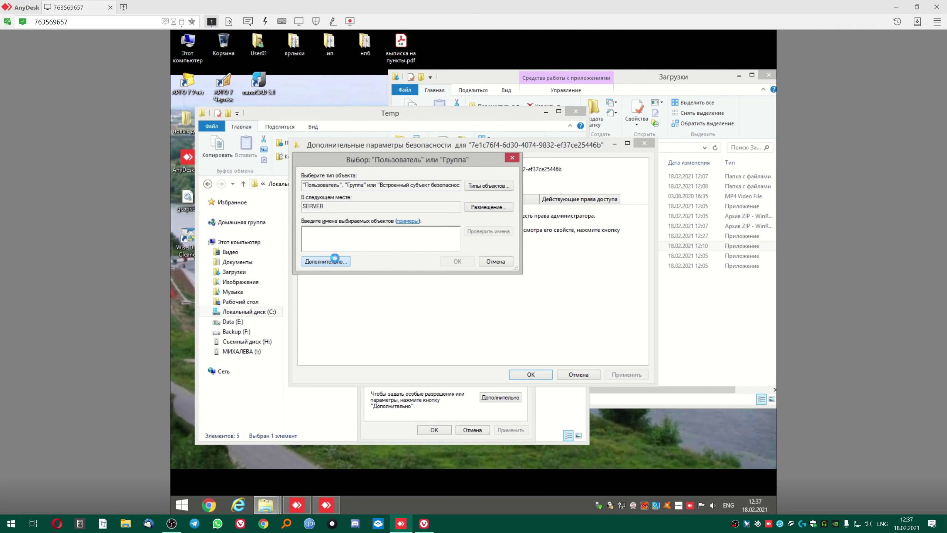
pyautogui.click(520, 263)
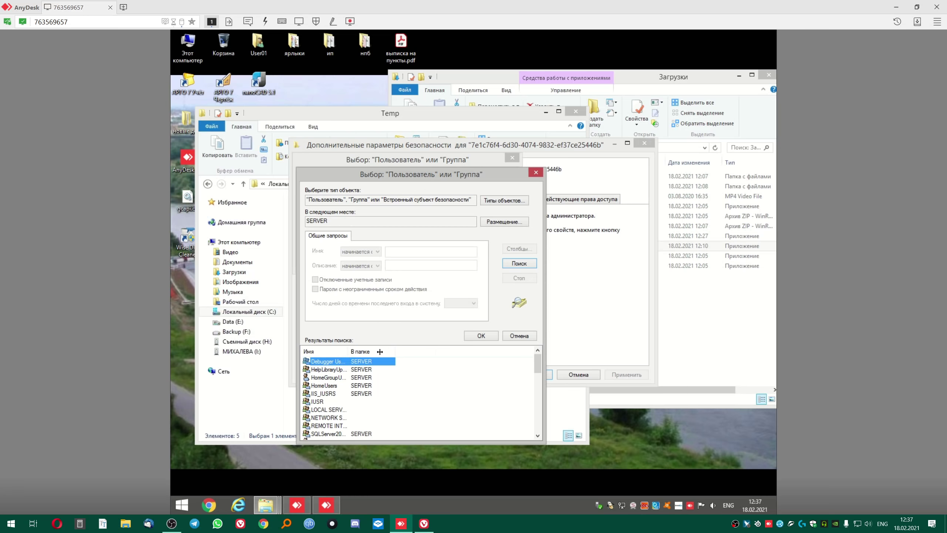
pyautogui.moveTo(379, 351); pyautogui.dragTo(446, 351)
pyautogui.scroll(-3, 392, 392)
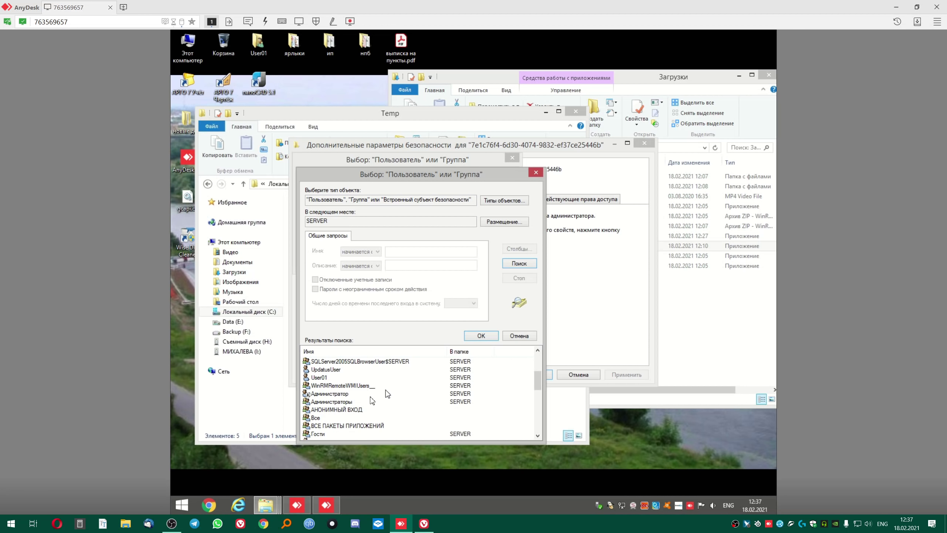
pyautogui.click(341, 402)
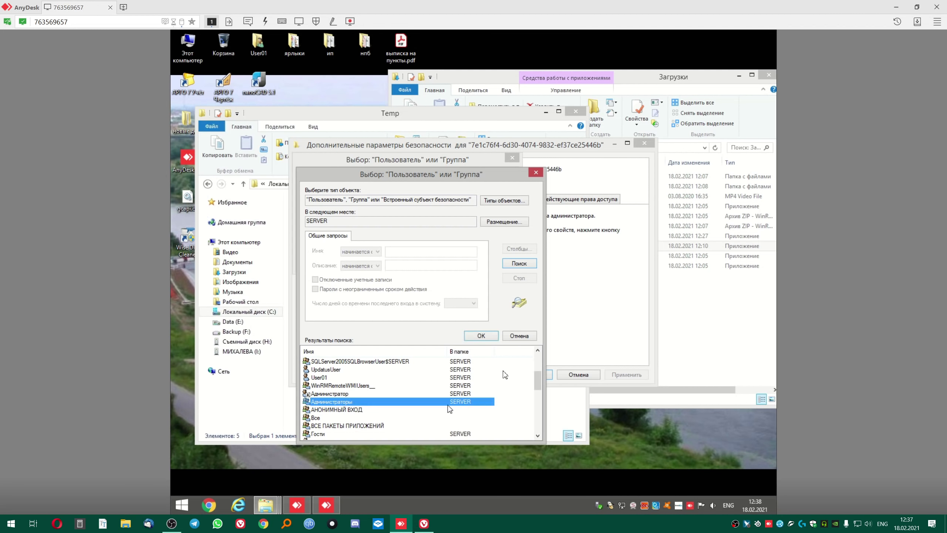
pyautogui.click(481, 336)
pyautogui.click(452, 263)
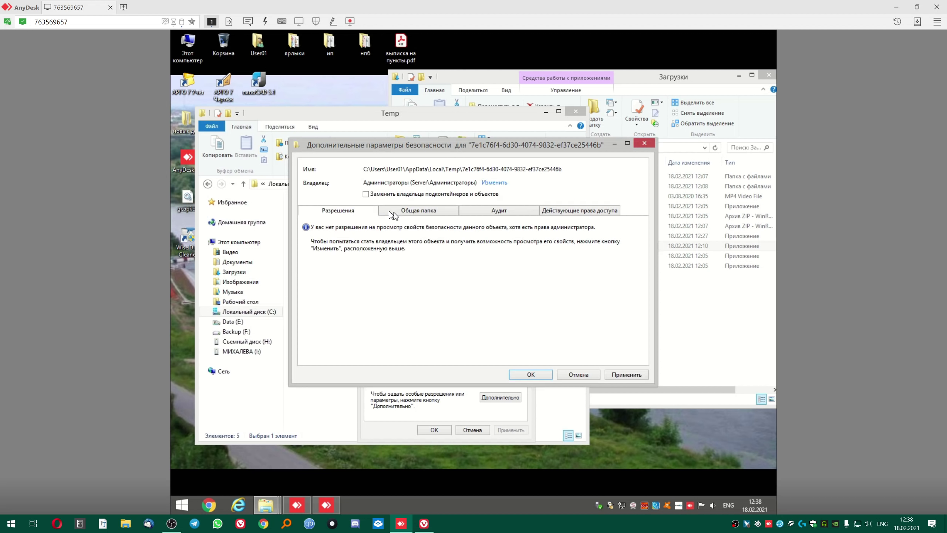
# Apply the ownership change and close the folder's advanced security settings and properties.
pyautogui.click(643, 375)
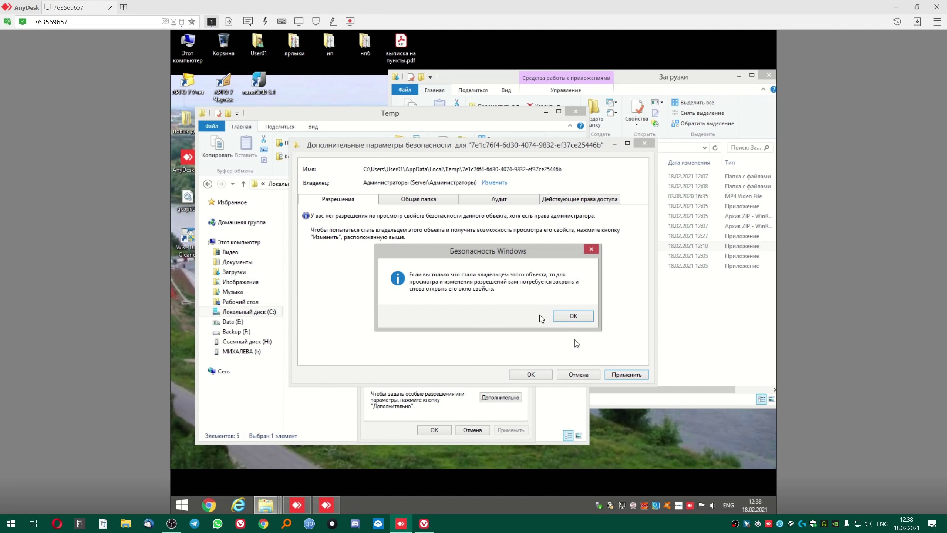
pyautogui.click(573, 316)
pyautogui.click(530, 374)
pyautogui.click(434, 430)
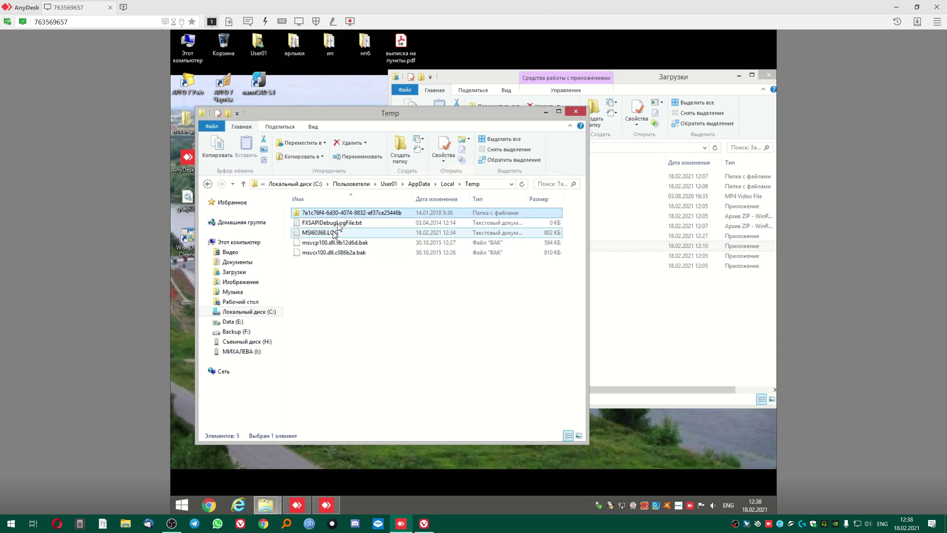
# Open the 7e1c76f4 folder, granting permanent access to it, and look through its files.
pyautogui.doubleClick(340, 213)
pyautogui.click(491, 281)
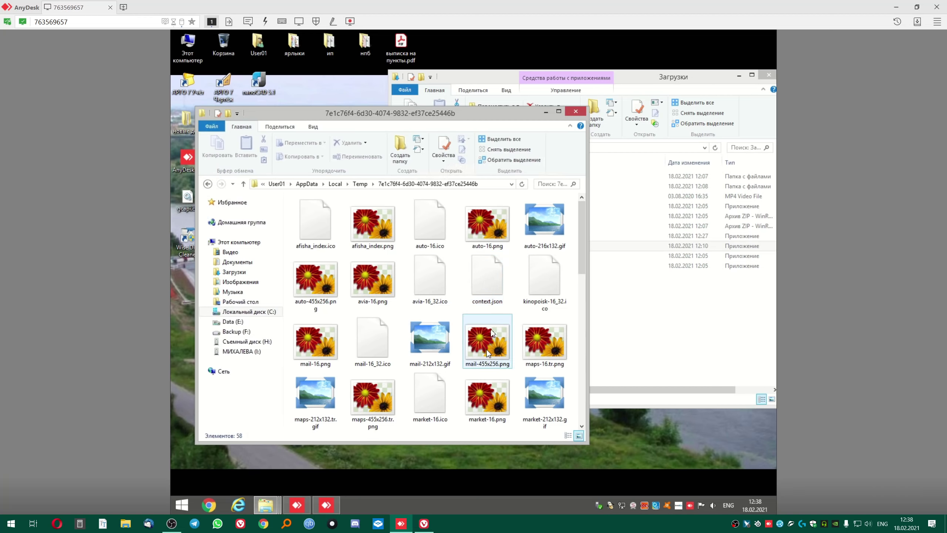
pyautogui.scroll(-6, 491, 328)
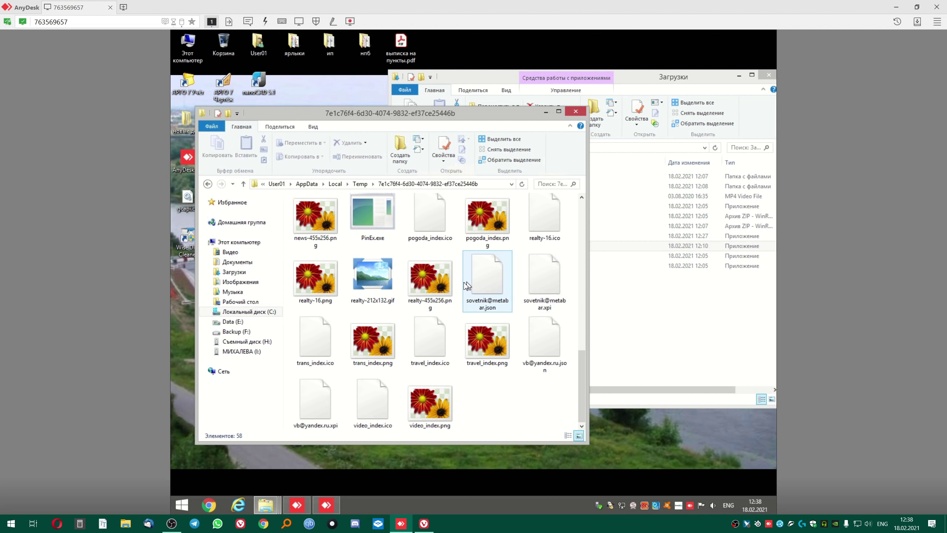
pyautogui.scroll(6, 452, 284)
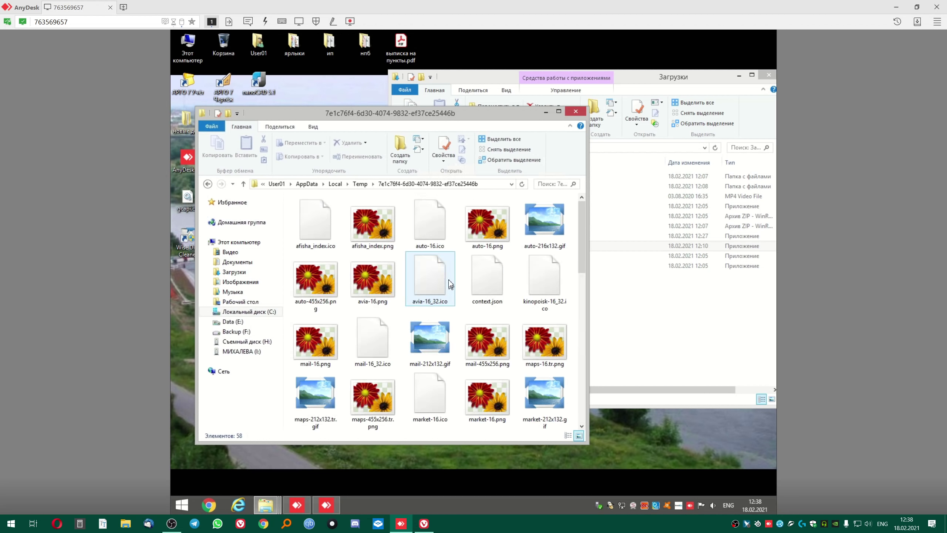
pyautogui.click(360, 183)
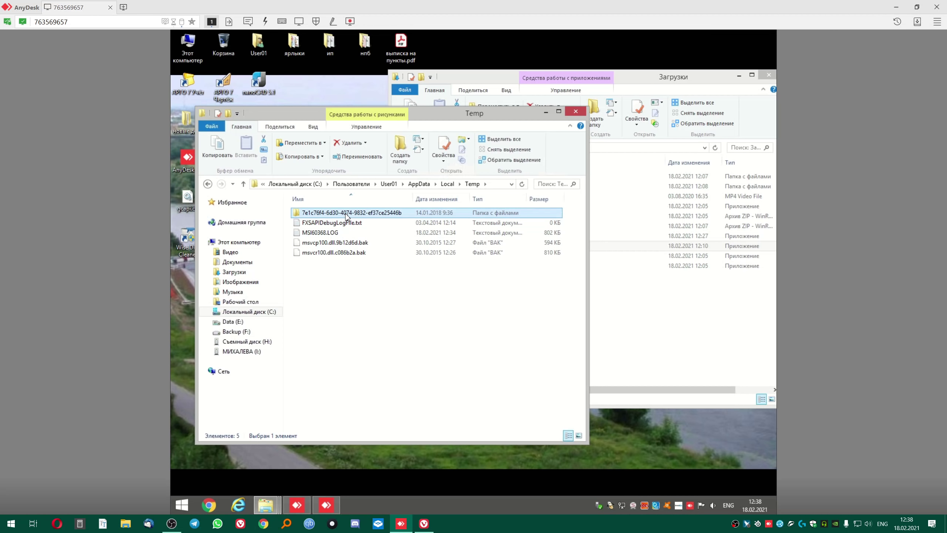
pyautogui.hotkey('shift', 'Delete')
pyautogui.click(509, 305)
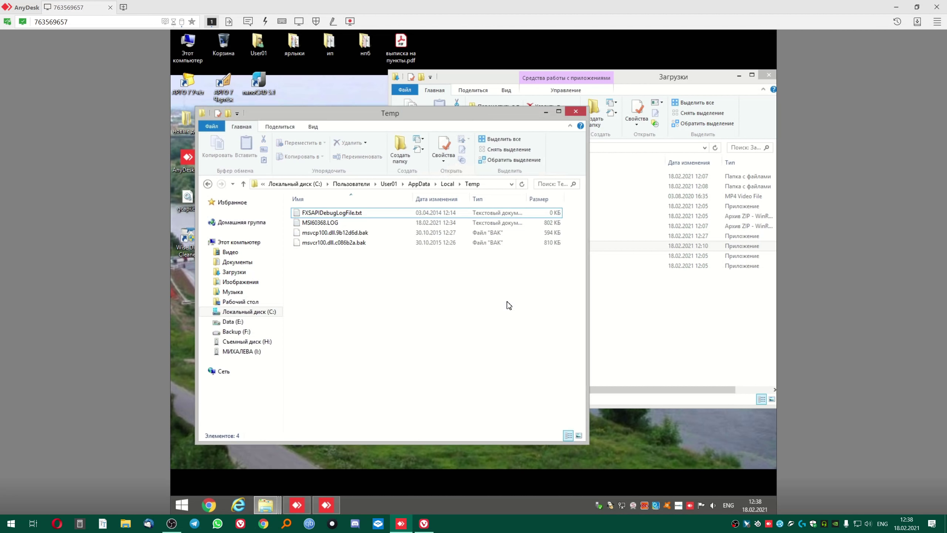
# Permanently delete the remaining files in Temp, allowing administrator removal of MSI60368.LOG and skipping all files in use.
pyautogui.moveTo(393, 292); pyautogui.dragTo(311, 206)
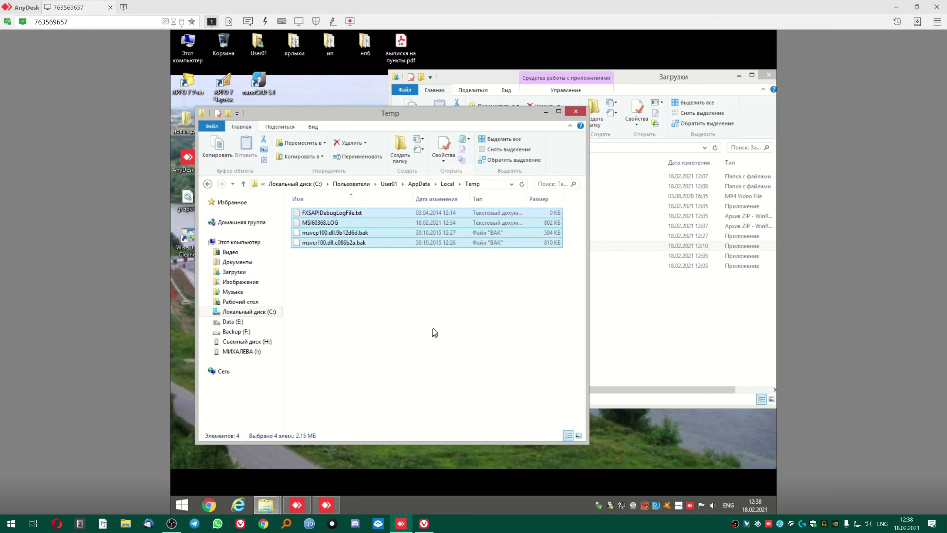
pyautogui.hotkey('shift', 'Delete')
pyautogui.press('Return')
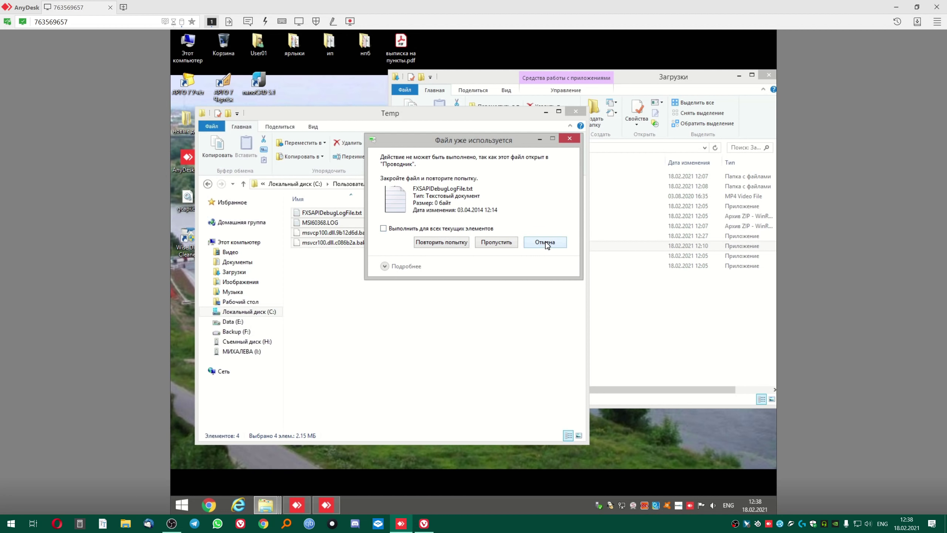
pyautogui.click(496, 242)
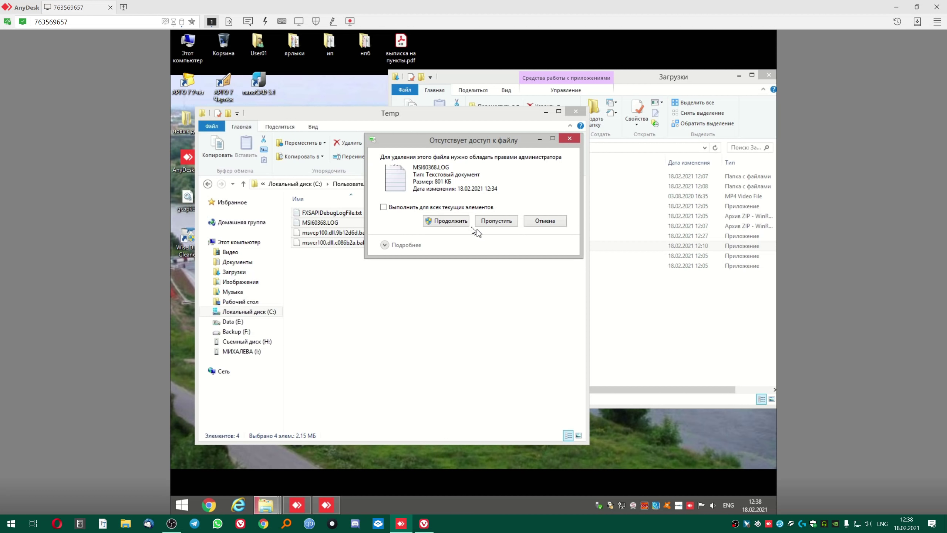
pyautogui.click(449, 221)
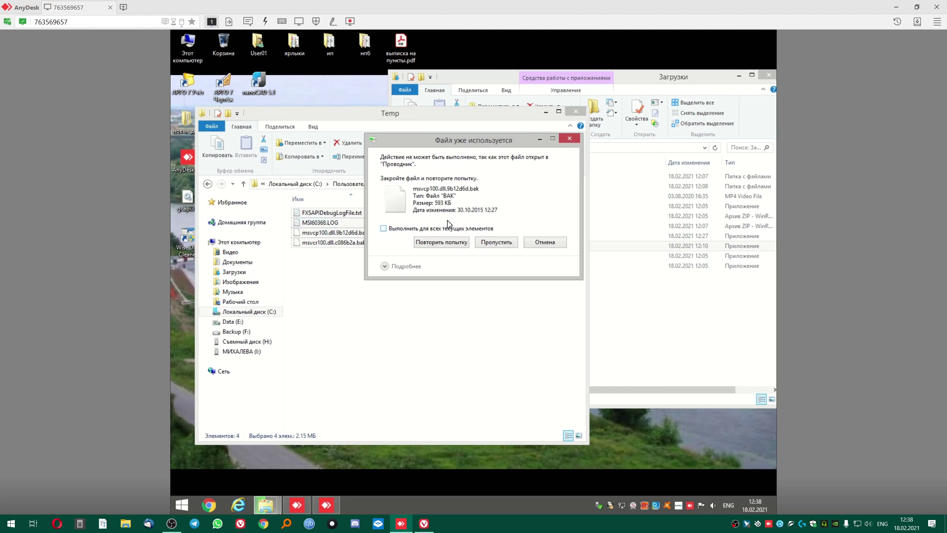
pyautogui.click(439, 229)
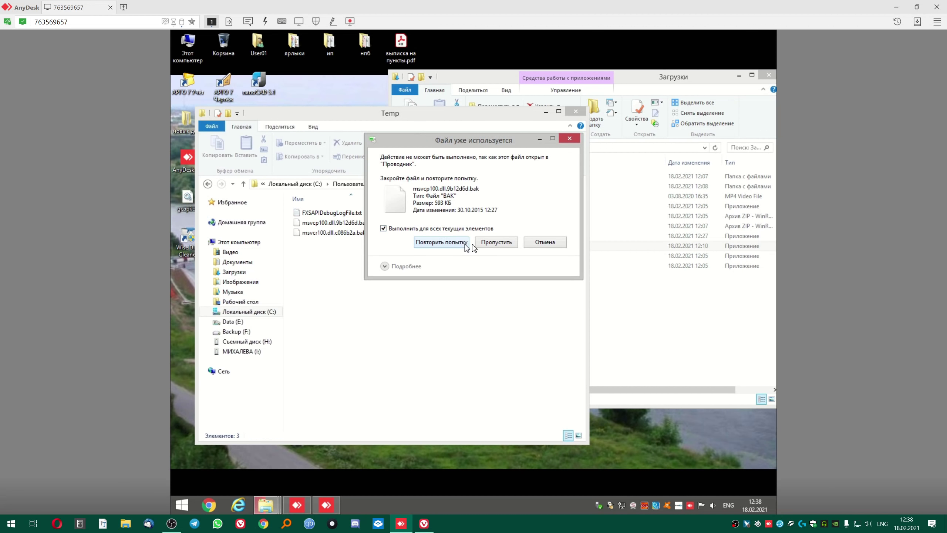
pyautogui.click(496, 242)
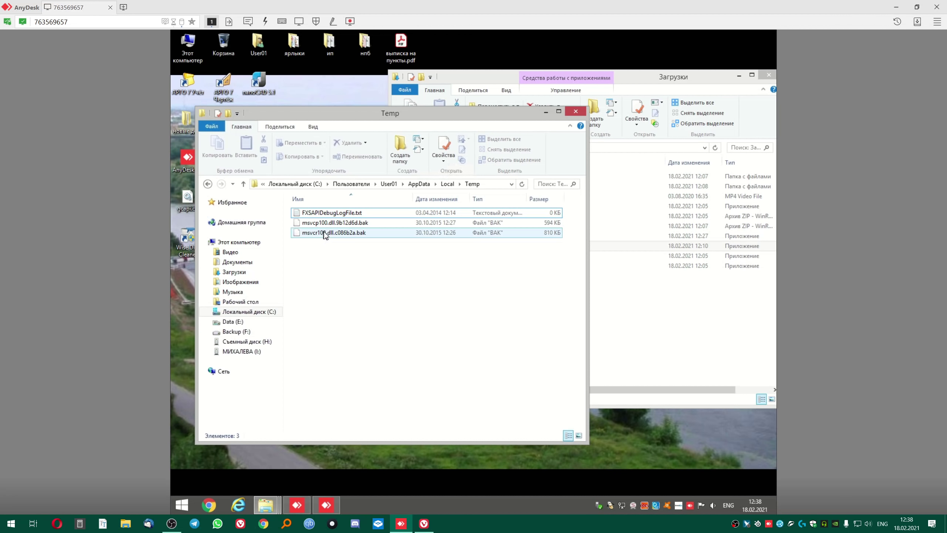
pyautogui.click(328, 213)
pyautogui.keyDown('shift'); pyautogui.click(356, 224); pyautogui.keyUp('shift')
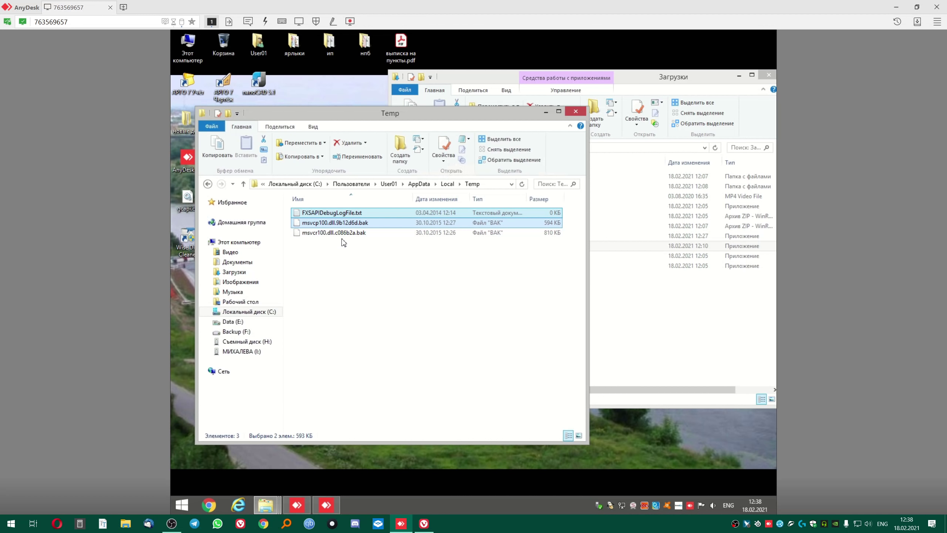
# Try to run the Off2007BE.exe installer from Загрузки as administrator.
pyautogui.hotkey('alt', 'Tab')
pyautogui.rightClick(505, 246)
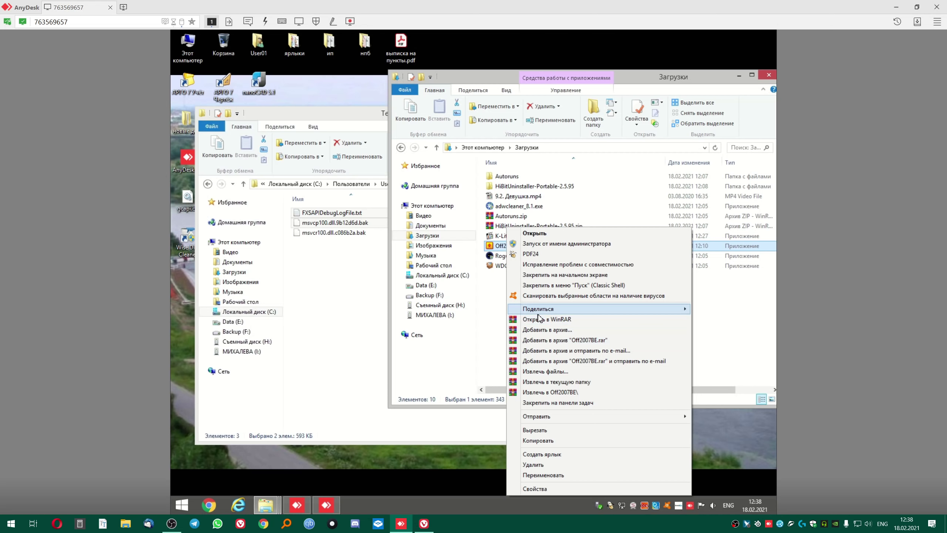
pyautogui.click(533, 246)
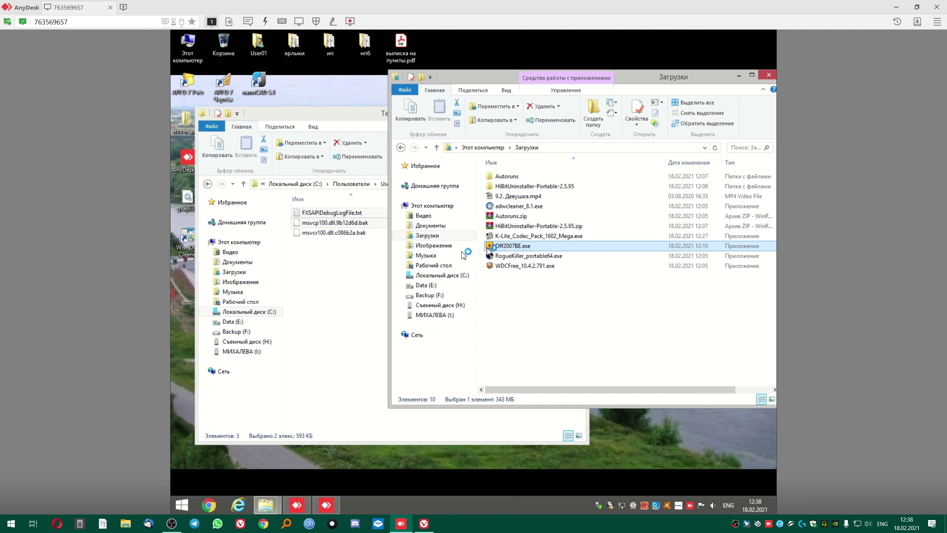
pyautogui.click(628, 300)
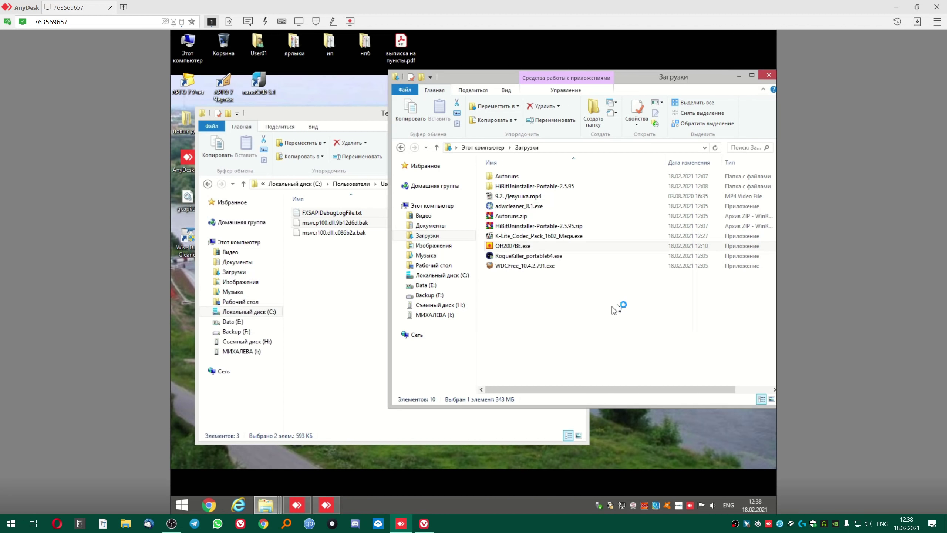
pyautogui.press('Return')
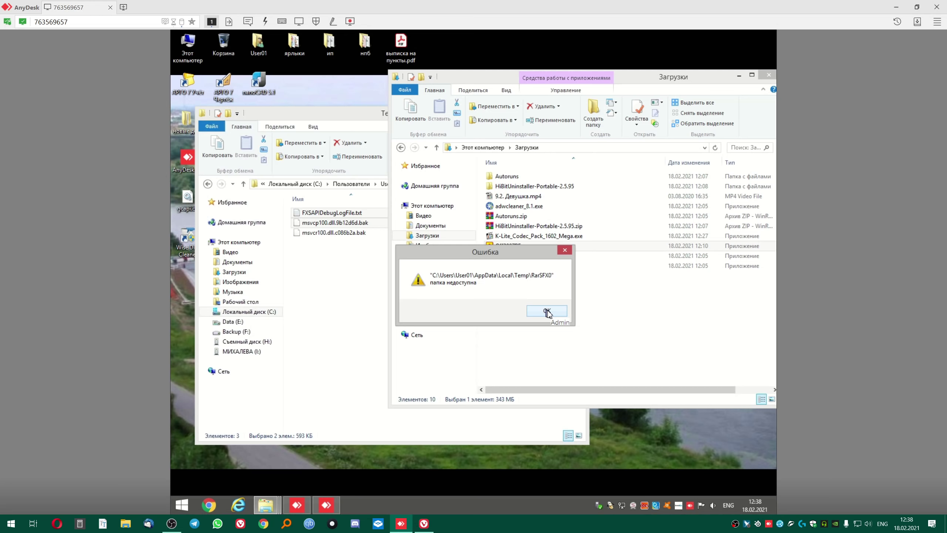
# Move the installer's error message aside and check the Temp folder's contents against the path it names.
pyautogui.moveTo(519, 258); pyautogui.dragTo(644, 377)
pyautogui.click(369, 273)
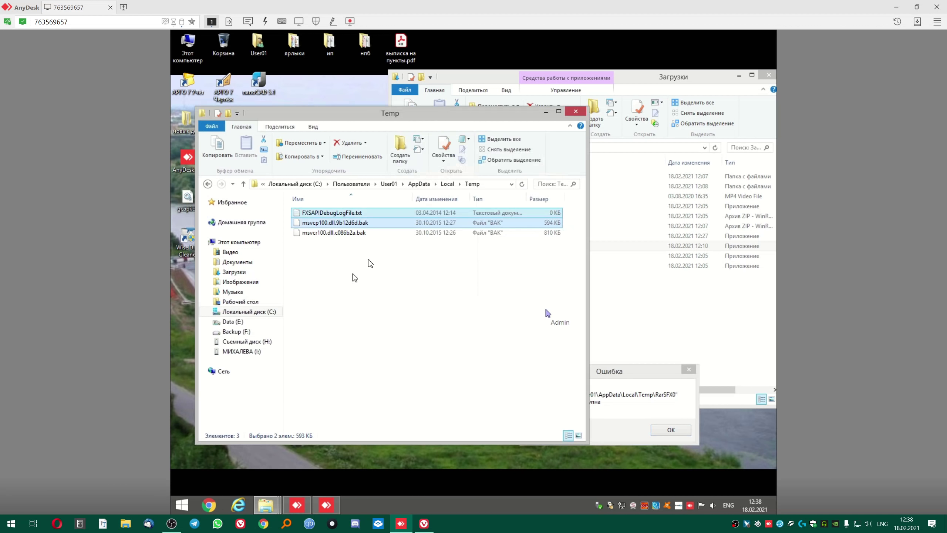
pyautogui.click(640, 410)
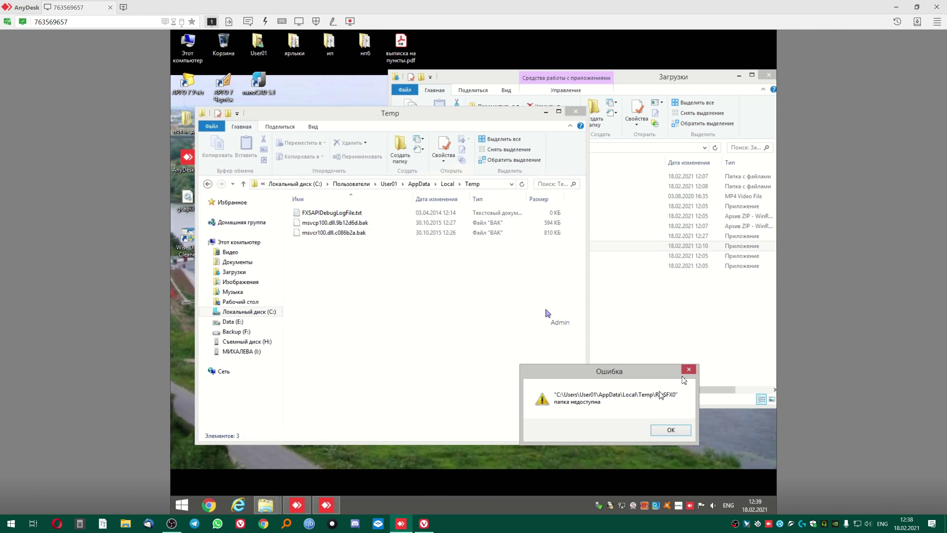
# Dismiss the installer error and extract Off2007BE.exe into a separate Off2007BE folder in Загрузки.
pyautogui.click(689, 370)
pyautogui.rightClick(506, 246)
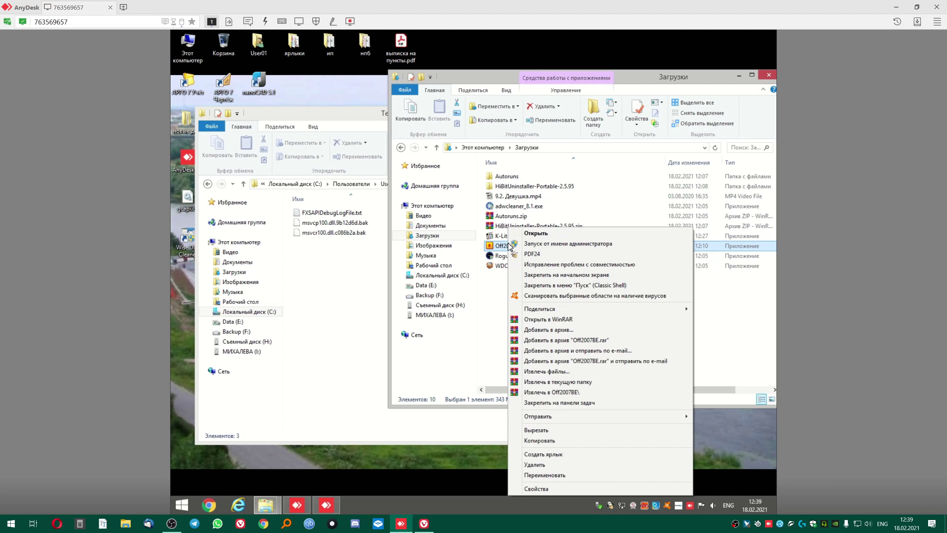
pyautogui.click(537, 392)
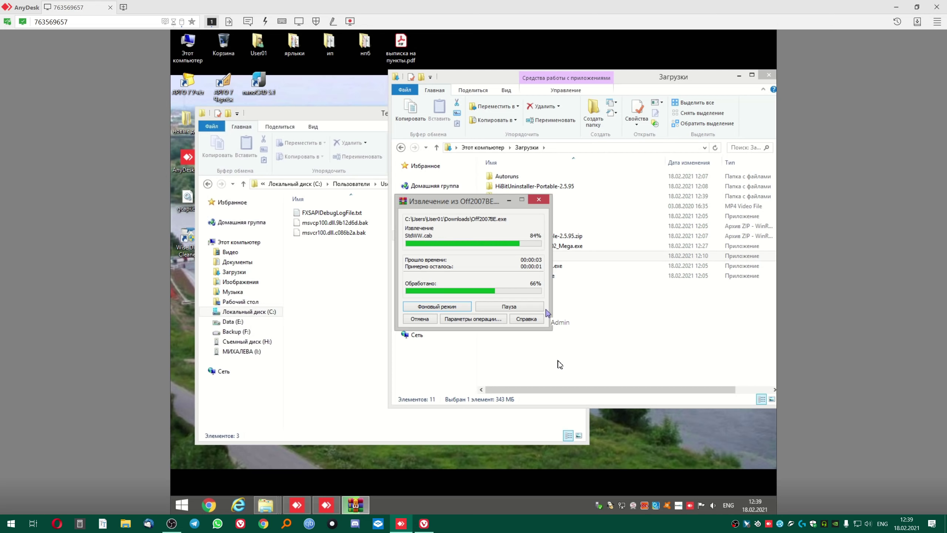
# Open the remote computer's environment variables from its advanced system settings and set the user variable TEMP to C:\Temp.
pyautogui.rightClick(202, 44)
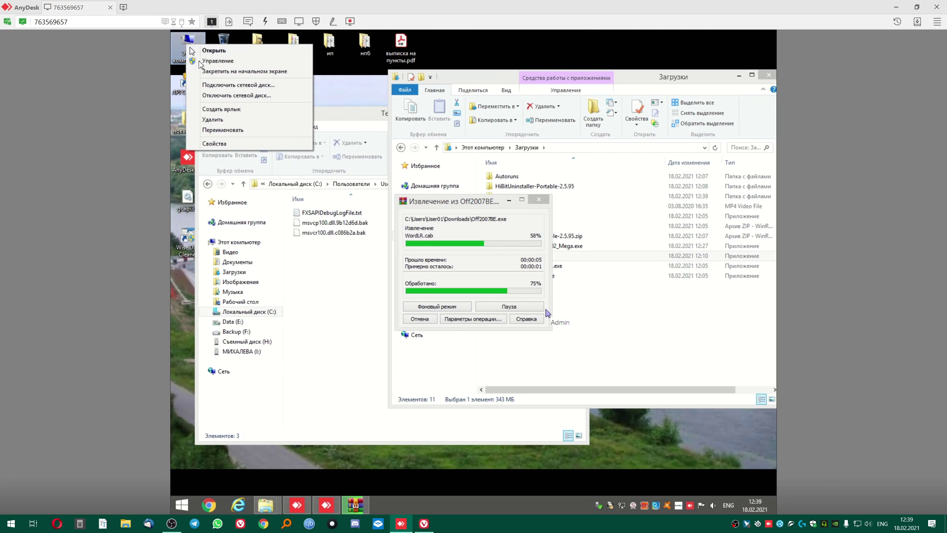
pyautogui.click(262, 146)
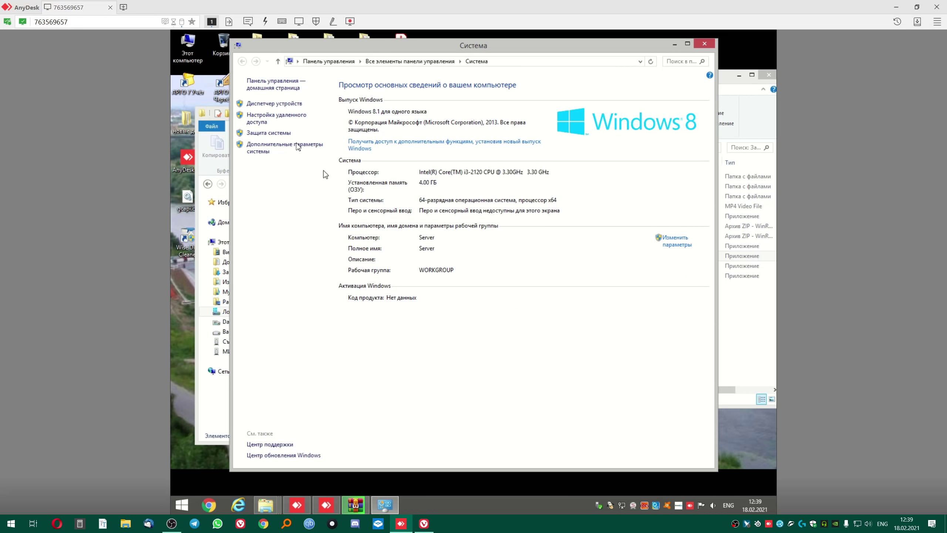
pyautogui.click(266, 148)
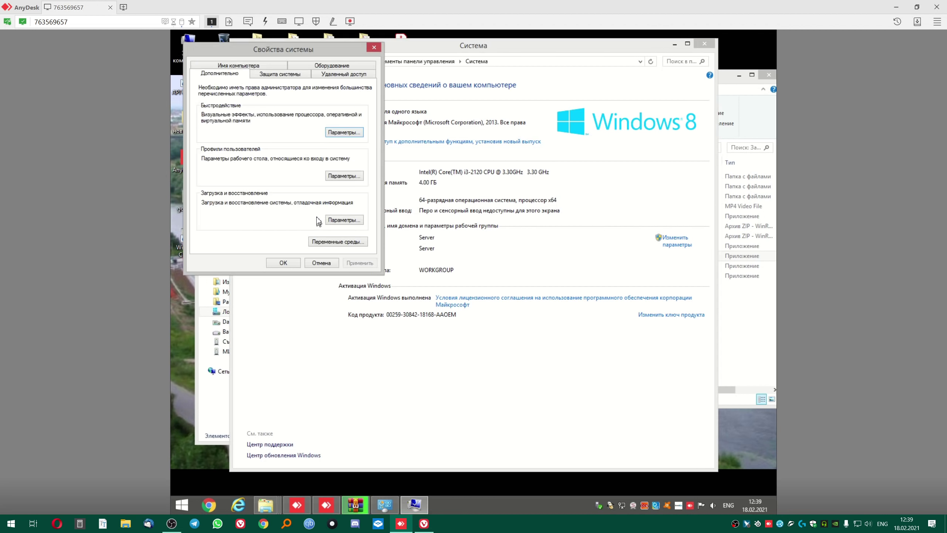
pyautogui.click(336, 242)
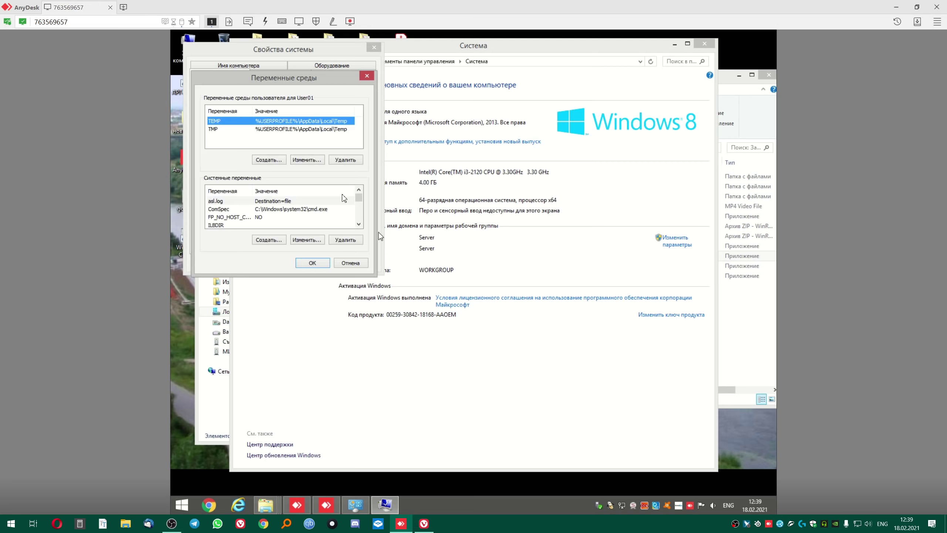
pyautogui.doubleClick(301, 124)
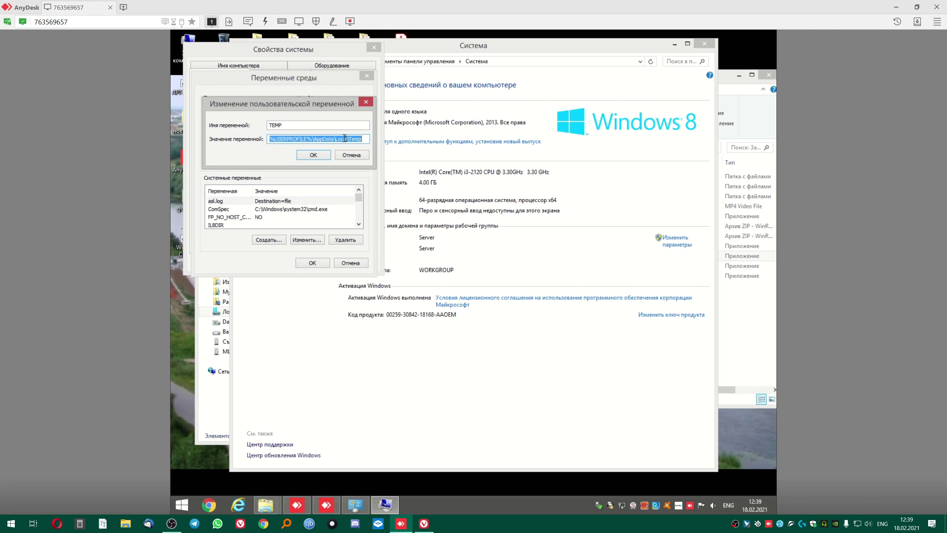
pyautogui.moveTo(346, 140); pyautogui.dragTo(148, 129)
pyautogui.write('C:')
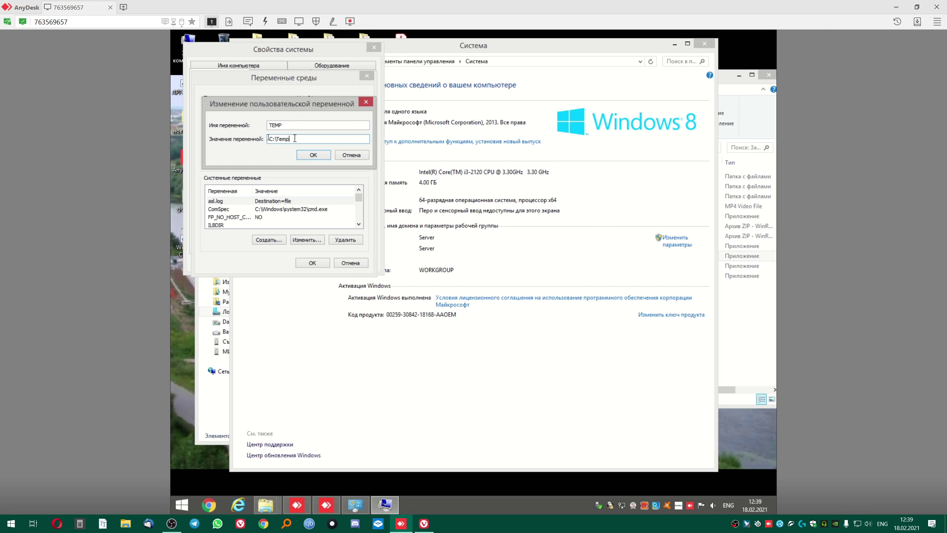
# Copy the C:\Temp path, save the TEMP variable and apply the same path to the user variable TMP.
pyautogui.moveTo(297, 136); pyautogui.dragTo(220, 135)
pyautogui.hotkey('ctrl', 'c')
pyautogui.click(315, 156)
pyautogui.doubleClick(285, 129)
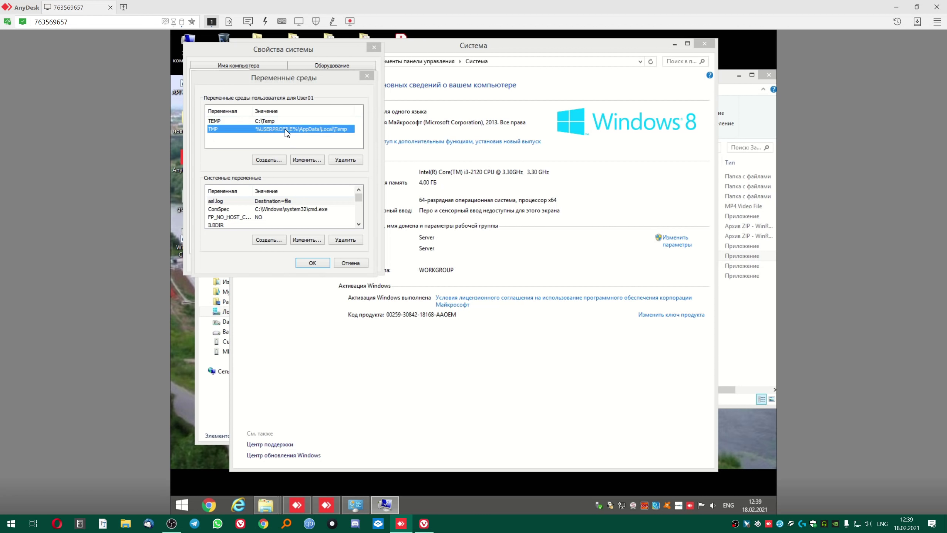
pyautogui.hotkey('ctrl', 'v')
pyautogui.click(314, 154)
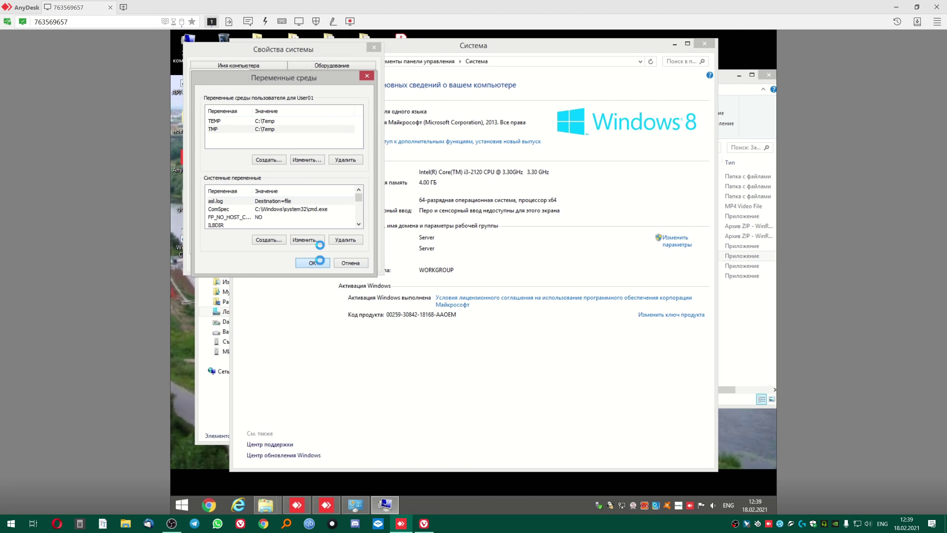
# Check the system variables down to TEMP, confirm the environment variable changes and close the system windows.
pyautogui.click(364, 238)
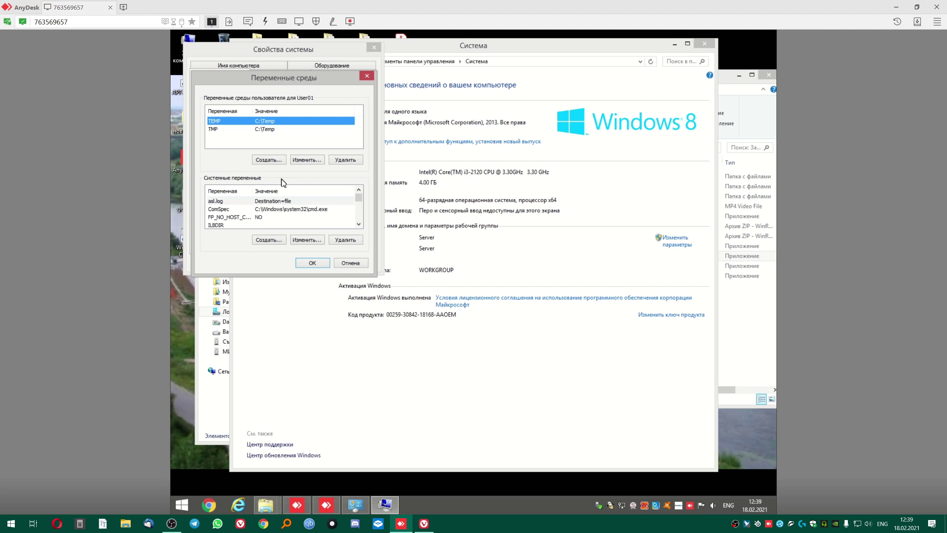
pyautogui.click(284, 202)
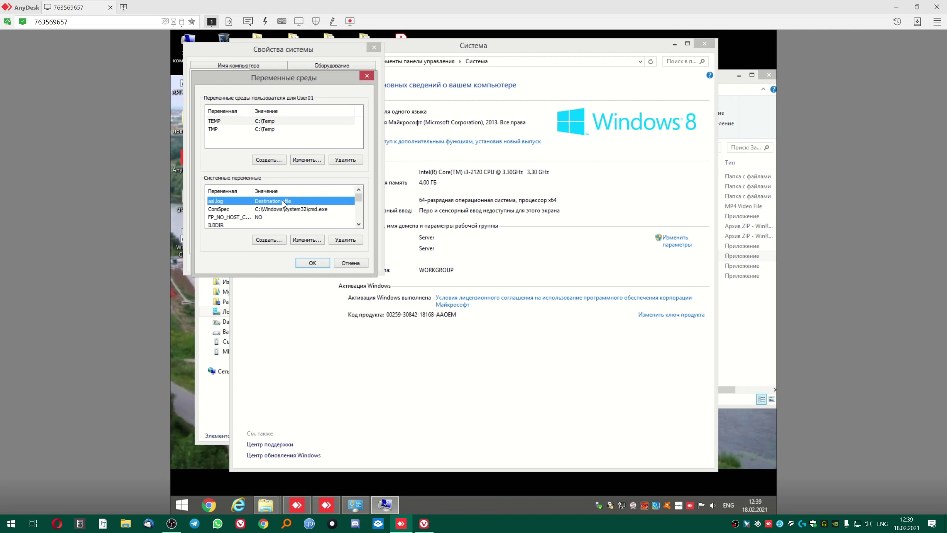
pyautogui.click(359, 224)
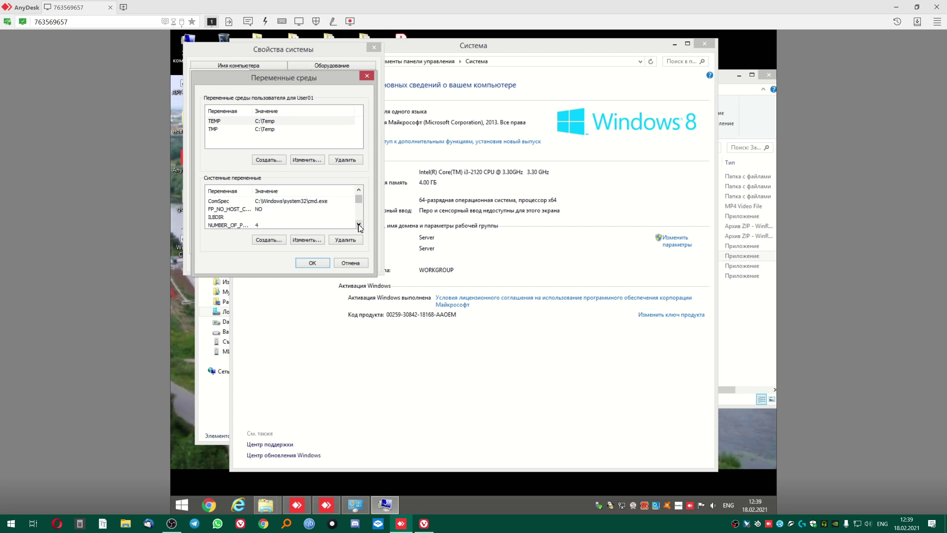
pyautogui.click(359, 225)
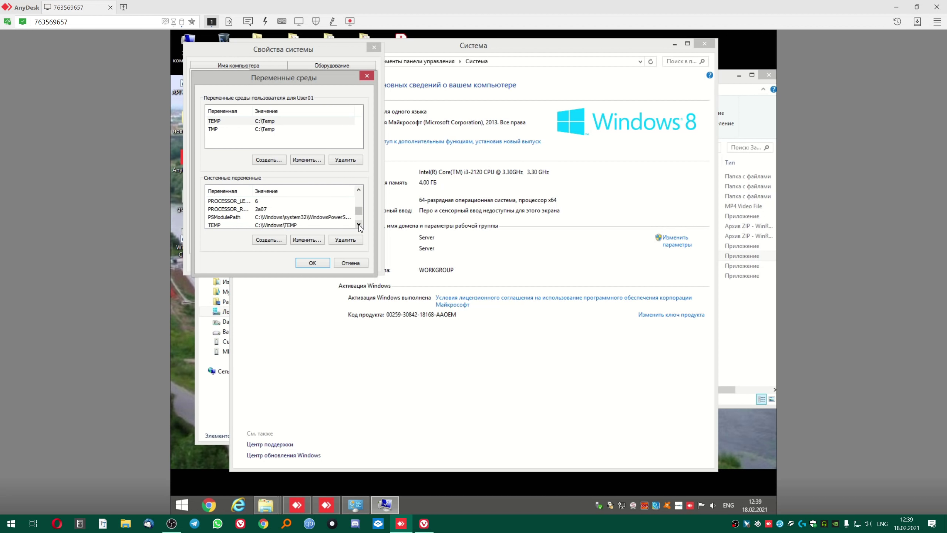
pyautogui.click(325, 263)
pyautogui.click(286, 264)
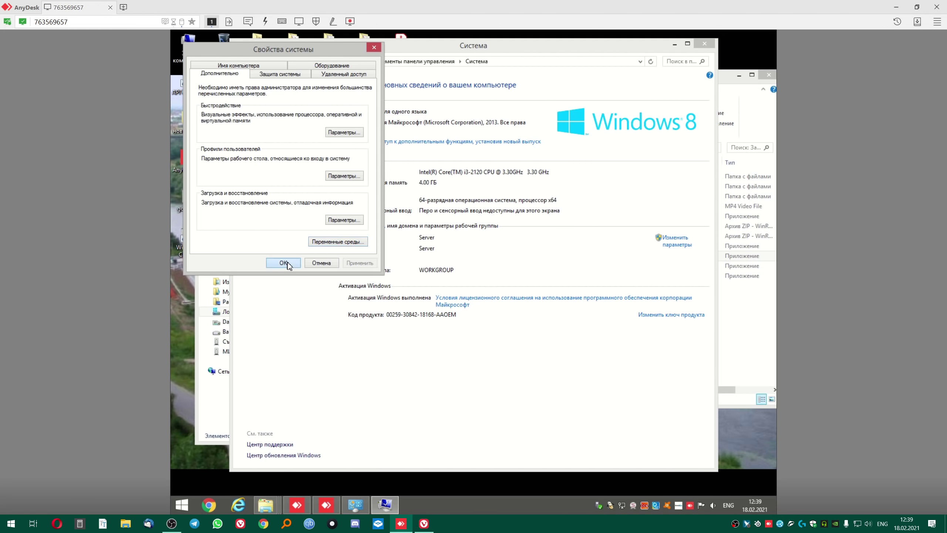
pyautogui.click(701, 46)
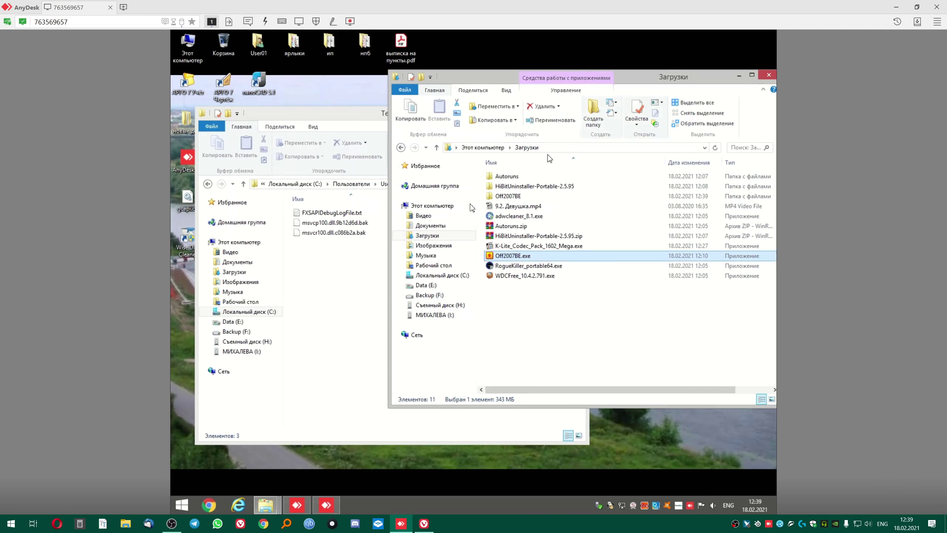
# Examine the security permissions and owner of msvcr100.dll.c086b2a.bak in the user's Temp folder, including its advanced security settings.
pyautogui.click(332, 292)
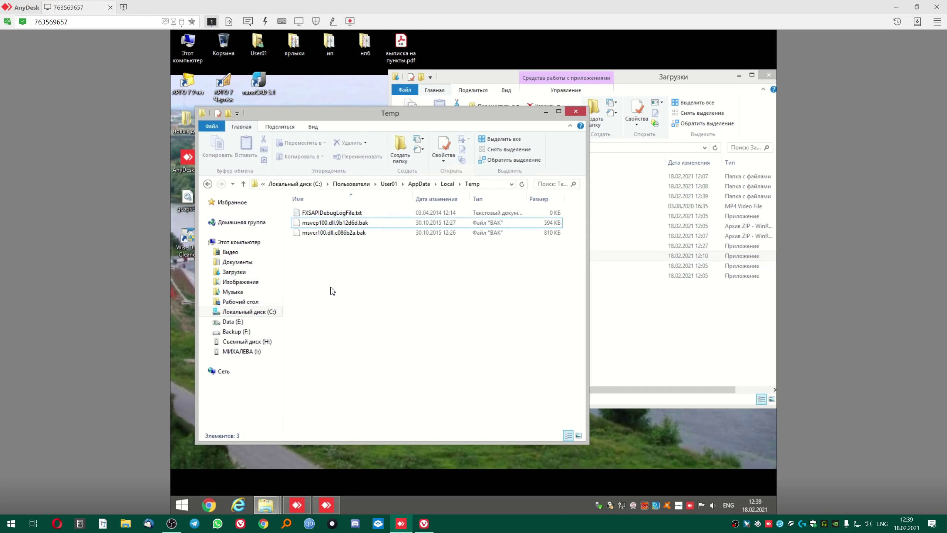
pyautogui.click(411, 223)
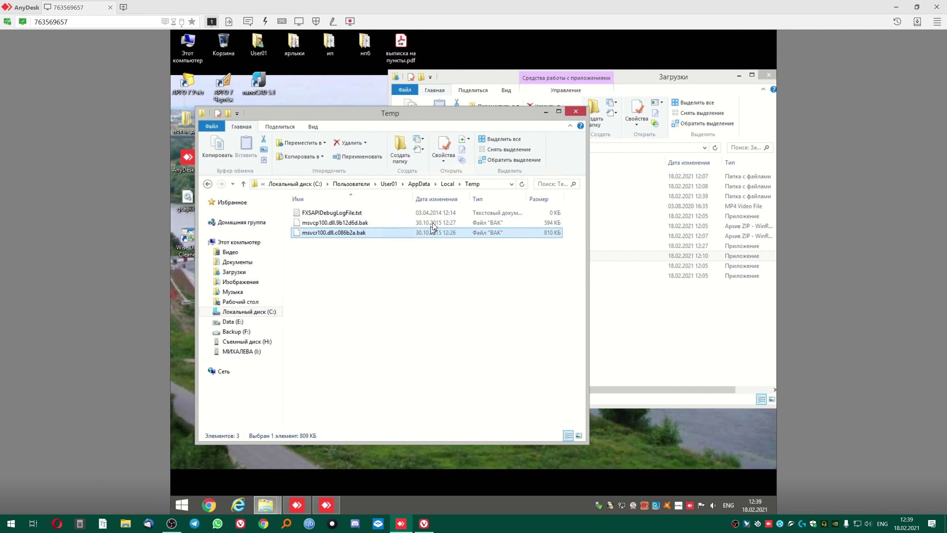
pyautogui.rightClick(344, 233)
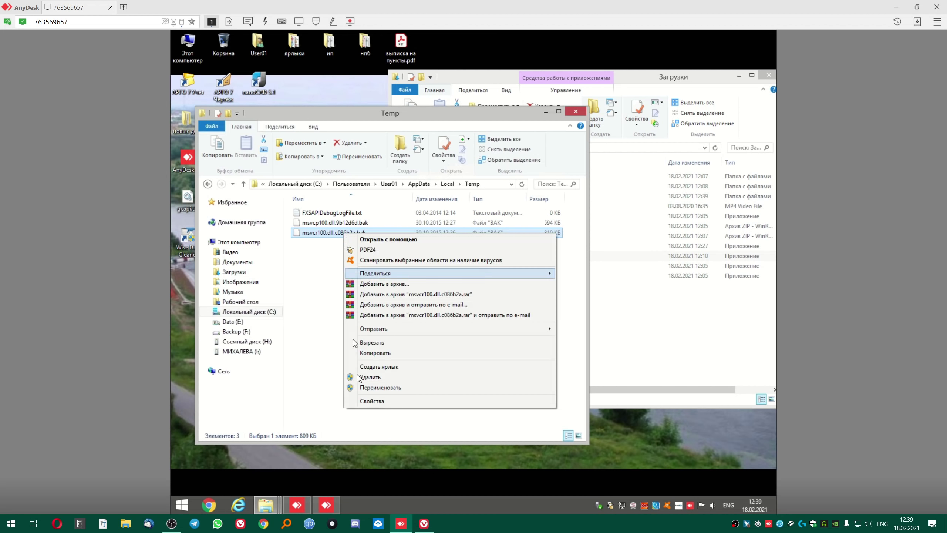
pyautogui.click(365, 401)
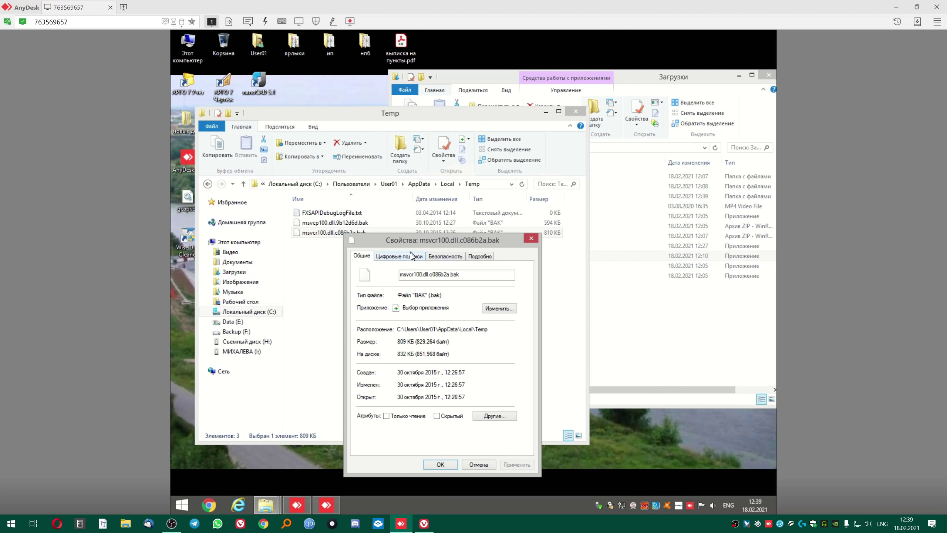
pyautogui.click(411, 257)
pyautogui.click(444, 257)
pyautogui.moveTo(448, 239); pyautogui.dragTo(412, 150)
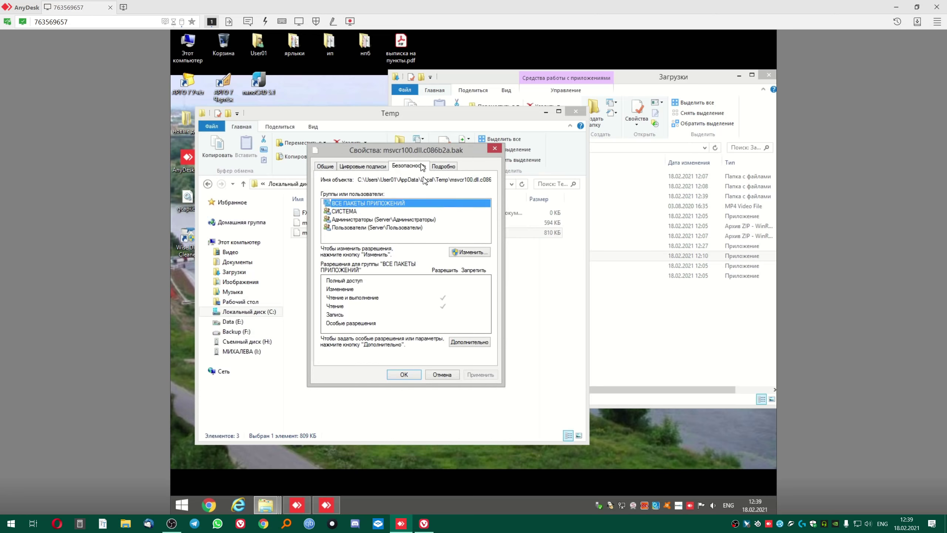
pyautogui.click(469, 342)
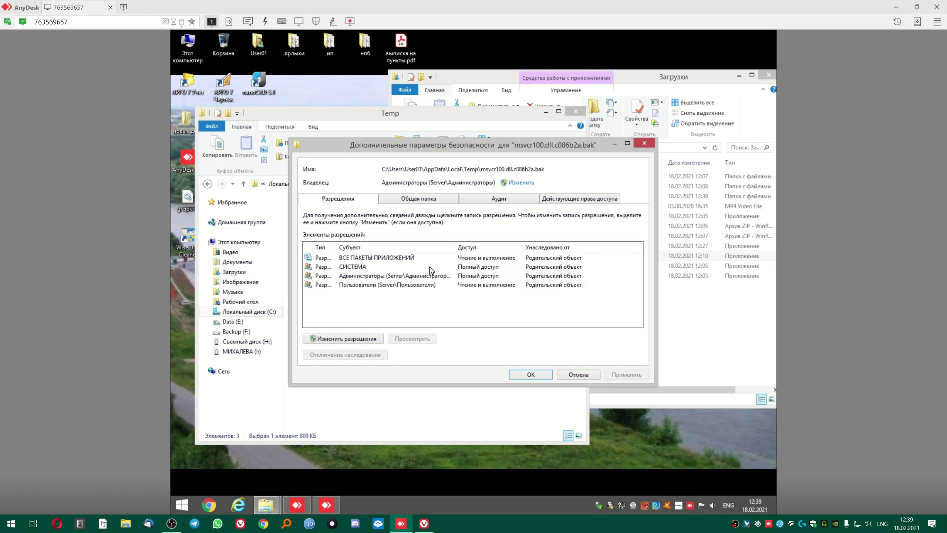
pyautogui.click(357, 338)
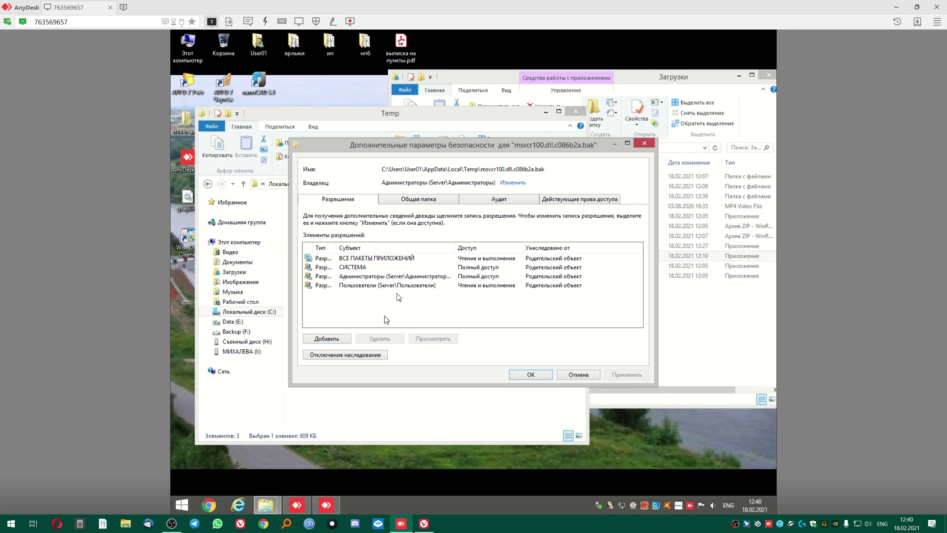
pyautogui.click(537, 374)
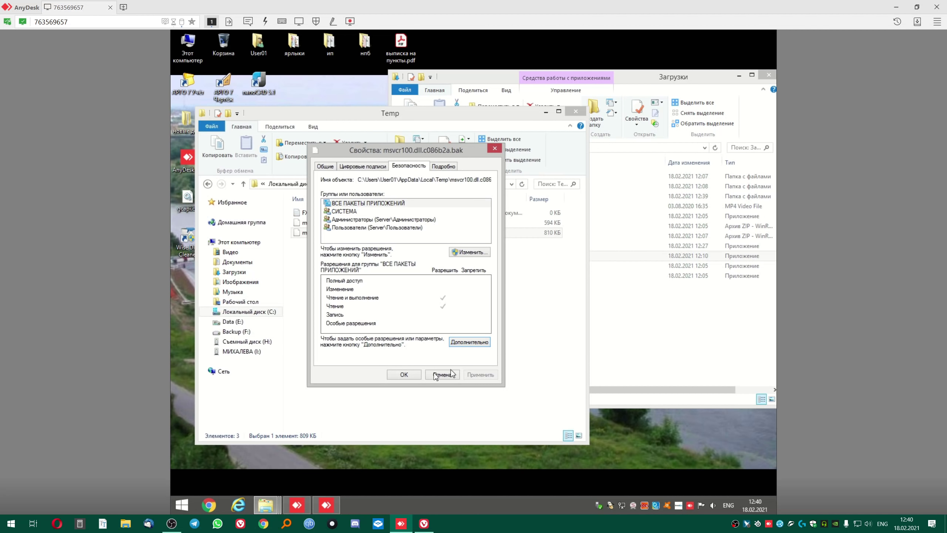
pyautogui.click(403, 374)
# Try to delete all three files left in Temp, skipping those that require administrator rights.
pyautogui.click(342, 224)
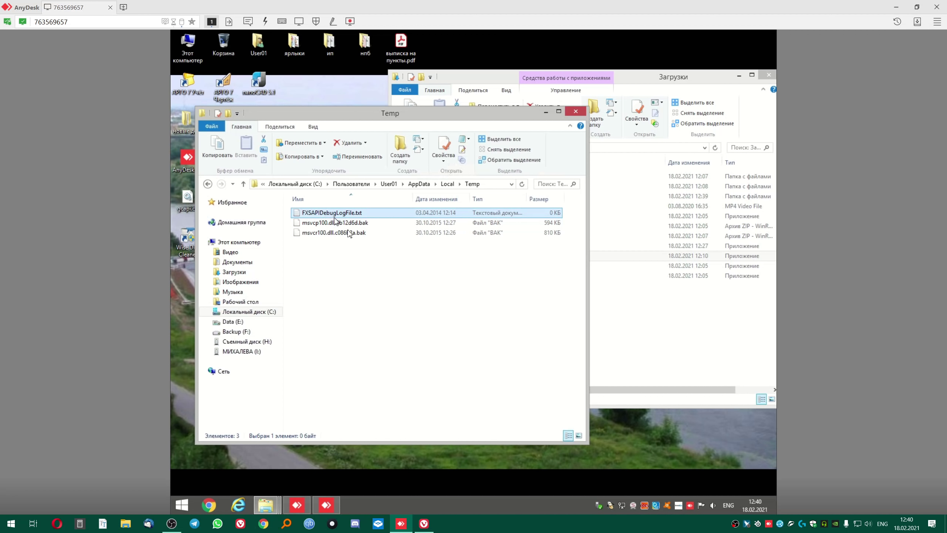
pyautogui.moveTo(376, 274); pyautogui.dragTo(321, 211)
pyautogui.press('Delete')
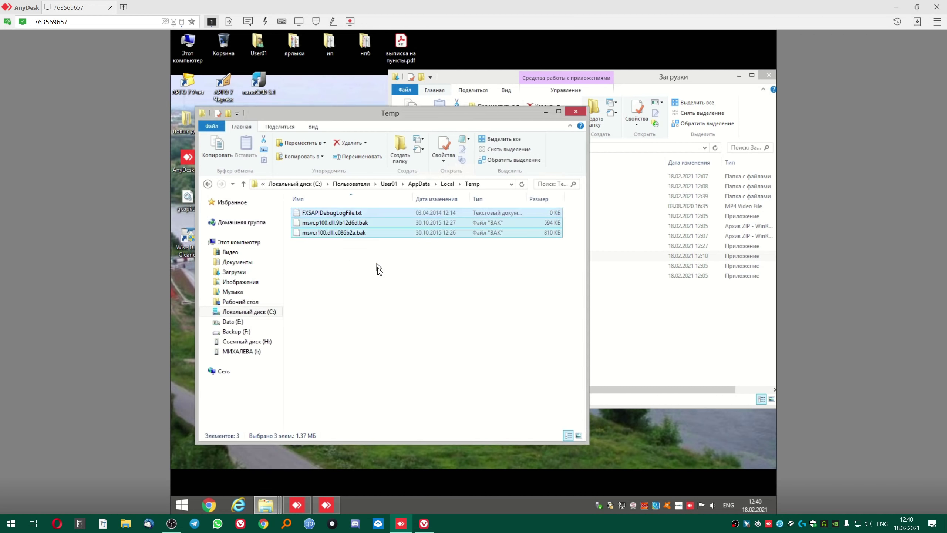
pyautogui.click(497, 242)
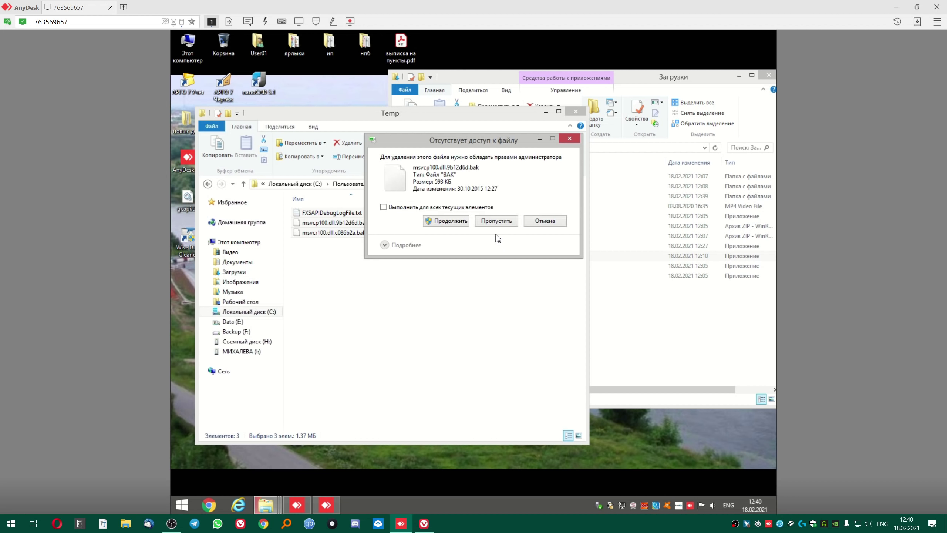
pyautogui.click(500, 221)
pyautogui.click(500, 221)
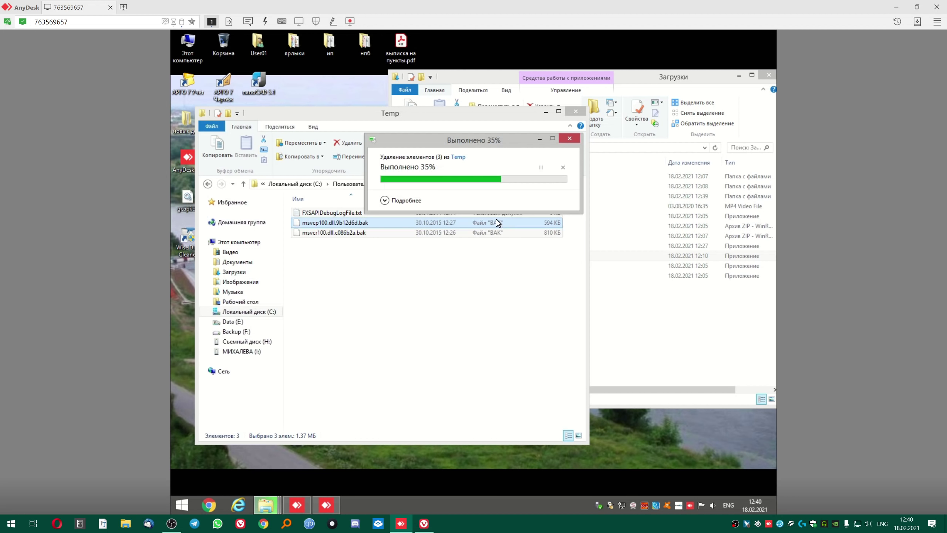
pyautogui.click(369, 263)
# Compare the permissions of СИСТЕМА, Администраторы and ВСЕ ПАКЕТЫ ПРИЛОЖЕНИЙ on msvcr100.dll.c086b2a.bak, leaving its properties without changes.
pyautogui.click(353, 235)
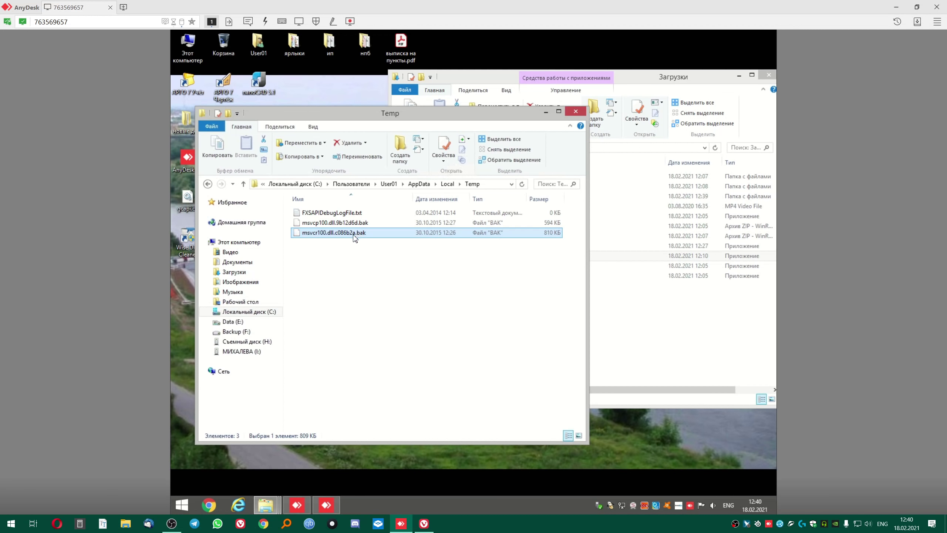
pyautogui.rightClick(354, 239)
pyautogui.click(395, 406)
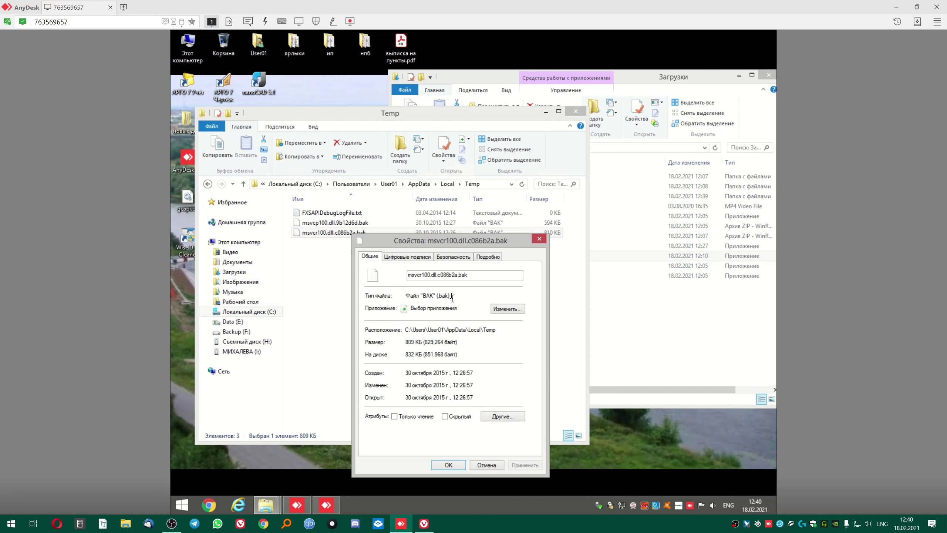
pyautogui.click(407, 257)
pyautogui.click(459, 259)
pyautogui.moveTo(463, 239); pyautogui.dragTo(462, 169)
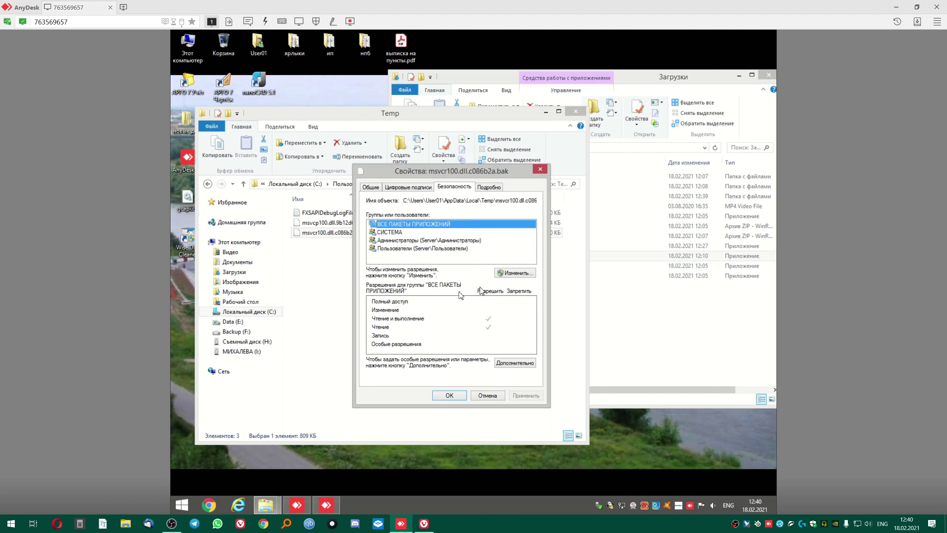
pyautogui.click(410, 232)
pyautogui.click(413, 240)
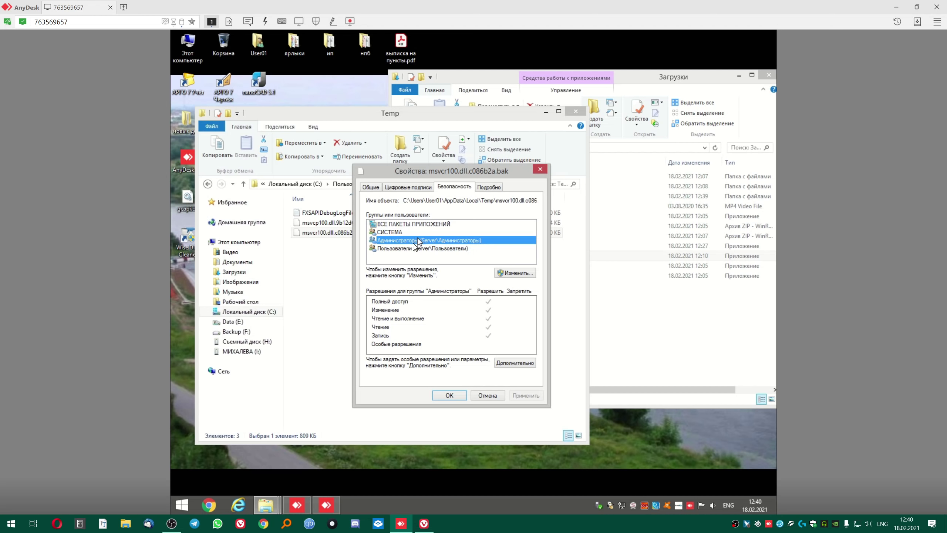
pyautogui.click(403, 232)
pyautogui.click(404, 224)
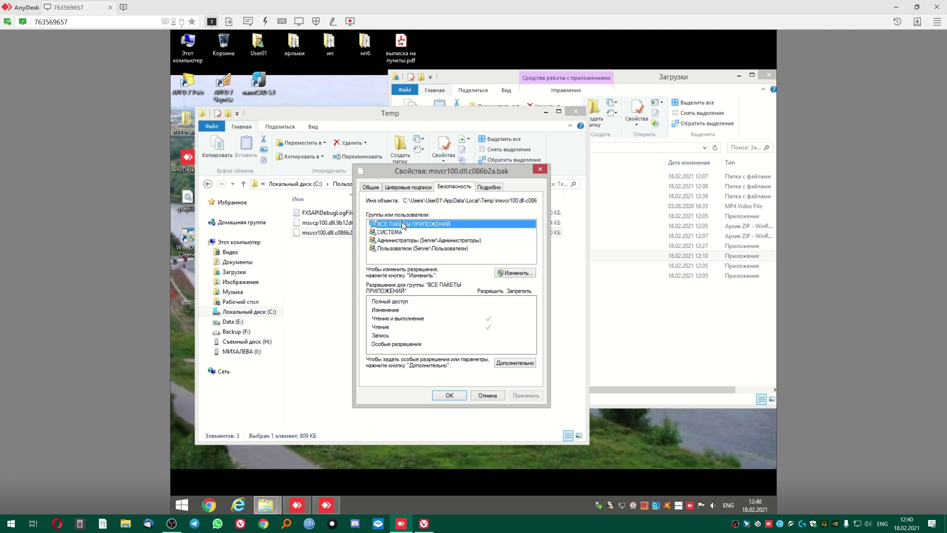
pyautogui.click(487, 395)
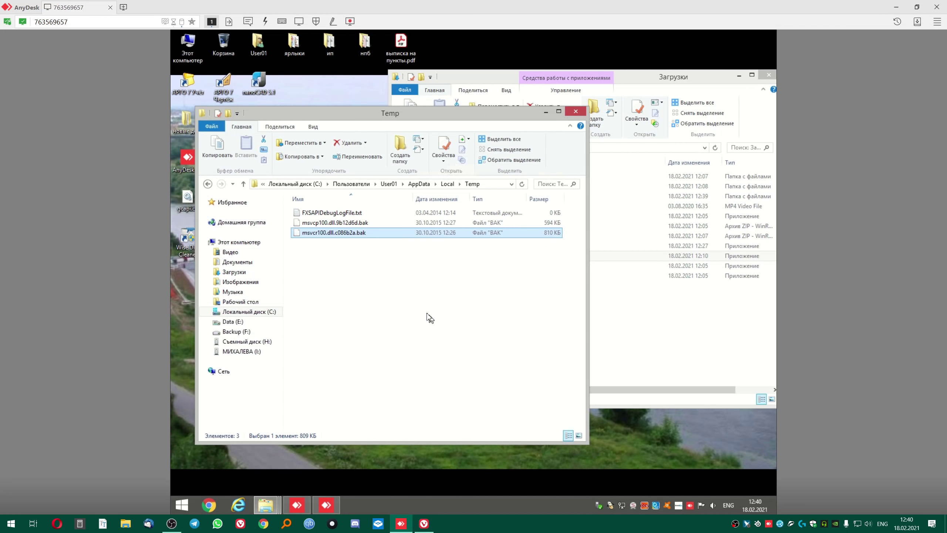
pyautogui.click(415, 324)
# Run setup.exe from the Off2007BE folder in Загрузки as administrator and allow it to make changes.
pyautogui.click(641, 339)
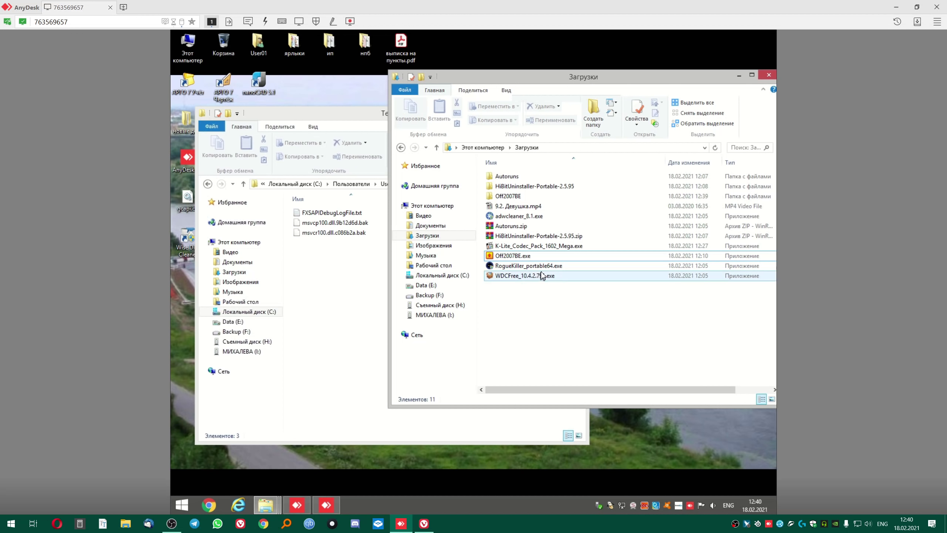
pyautogui.click(512, 198)
pyautogui.doubleClick(512, 197)
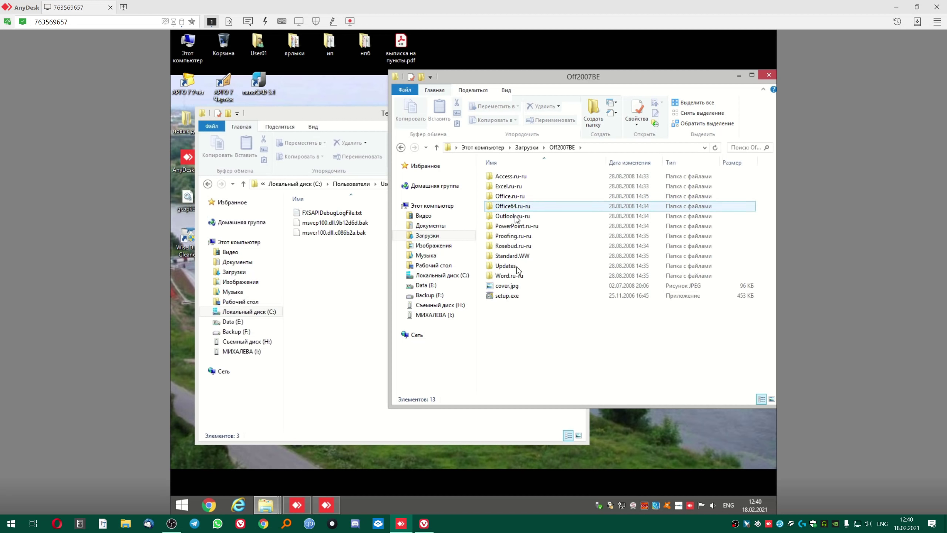
pyautogui.rightClick(503, 296)
pyautogui.click(547, 97)
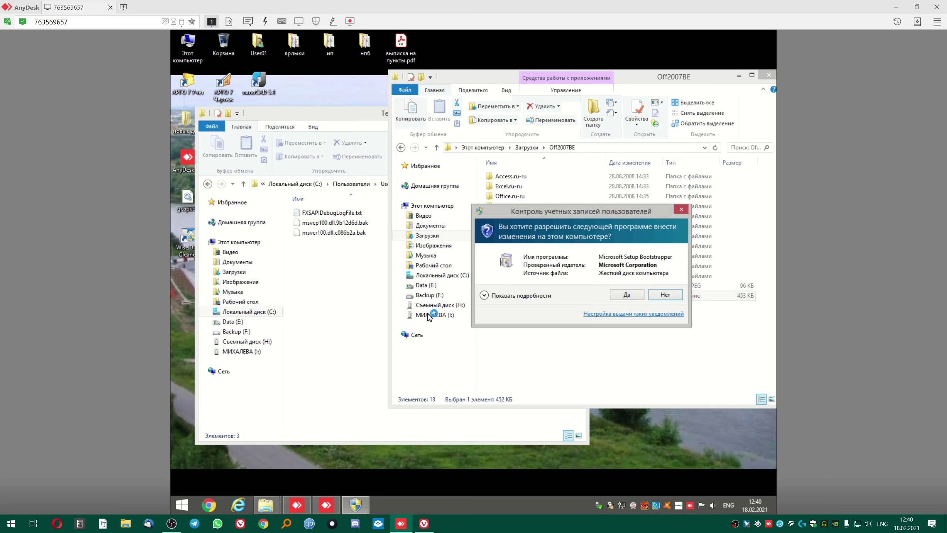
pyautogui.click(628, 298)
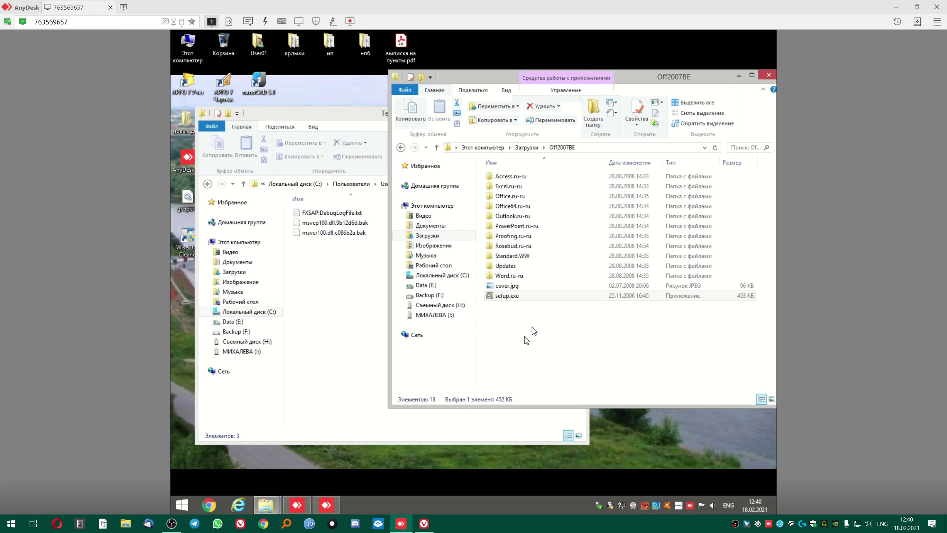
# Check the contents of C:\Temp for files created by the running setup, leaving only the folder windows opened before it.
pyautogui.click(174, 40)
pyautogui.doubleClick(174, 40)
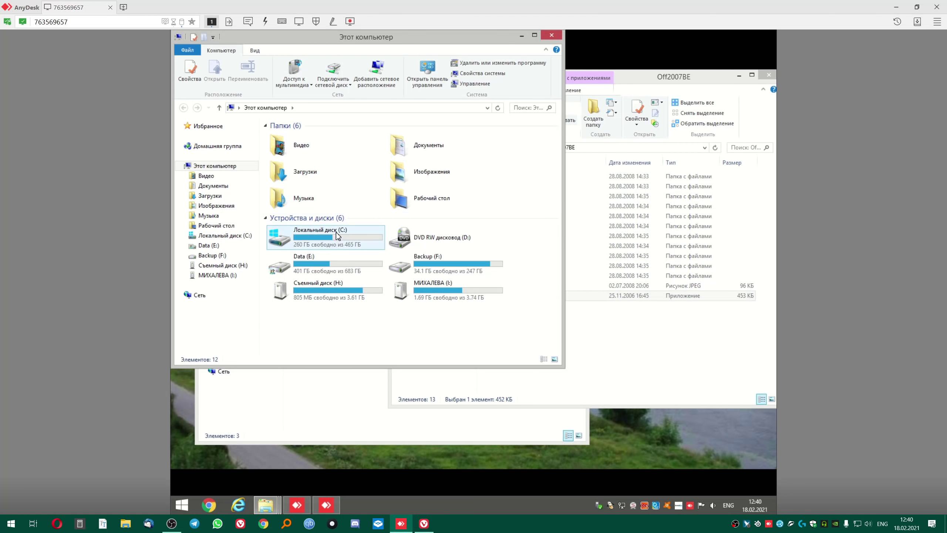
pyautogui.doubleClick(306, 235)
pyautogui.doubleClick(319, 225)
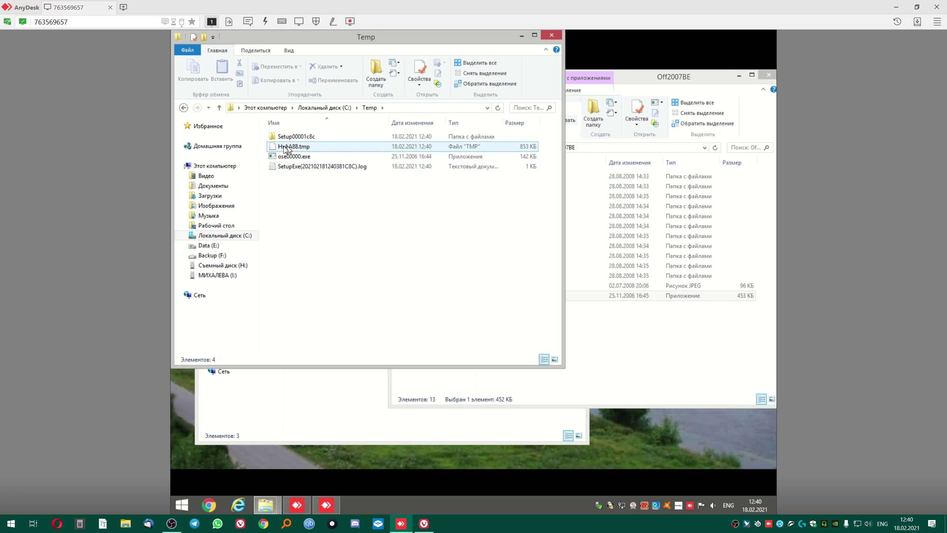
pyautogui.click(183, 107)
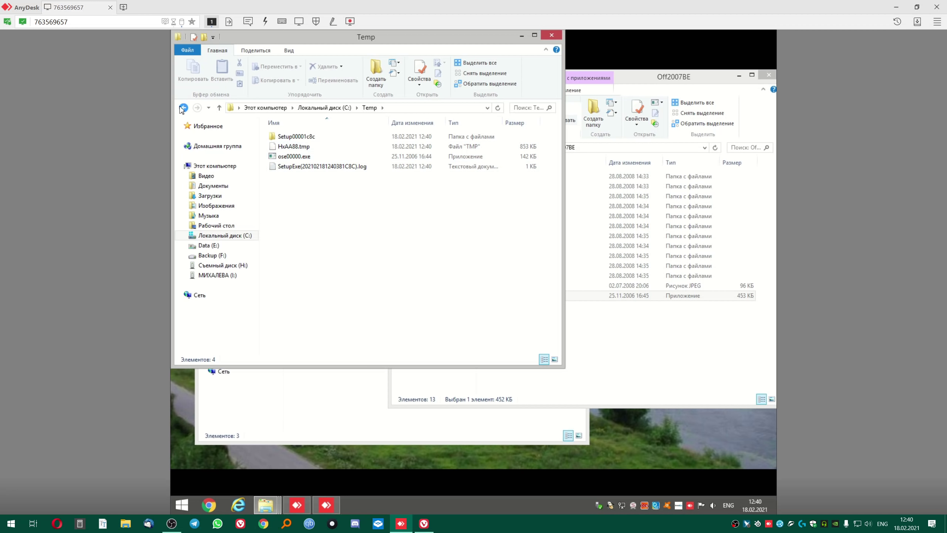
pyautogui.click(551, 36)
pyautogui.moveTo(648, 77); pyautogui.dragTo(615, 55)
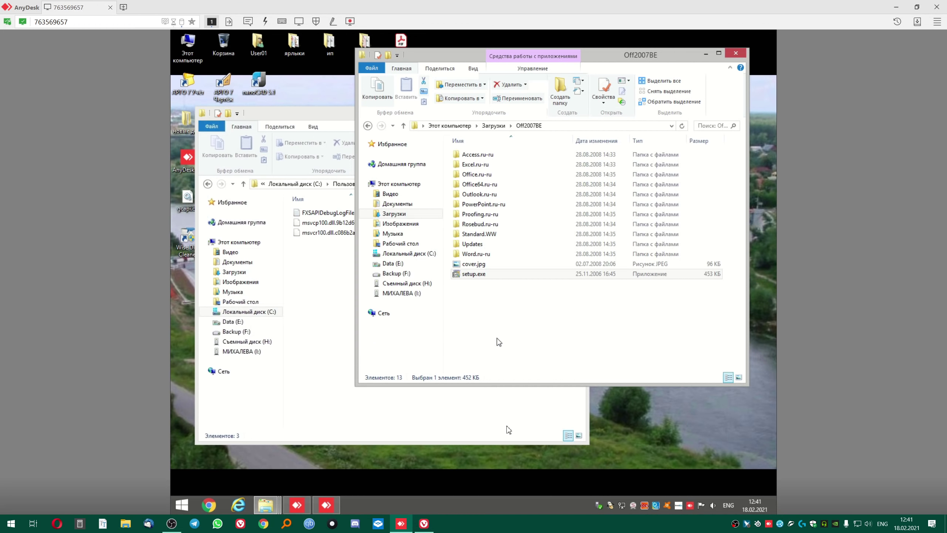
# Open Task Manager and sort the running processes by CPU usage.
pyautogui.rightClick(508, 506)
pyautogui.click(537, 472)
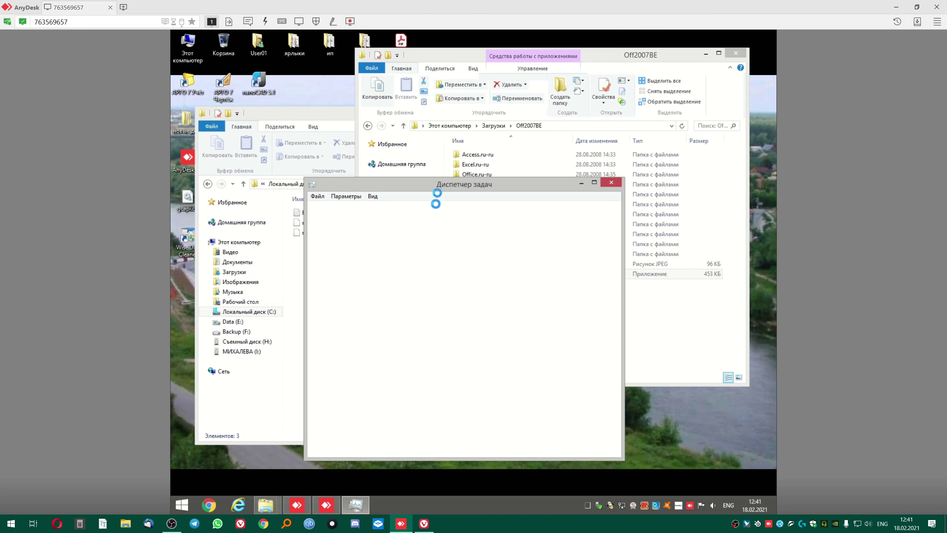
pyautogui.moveTo(438, 188); pyautogui.dragTo(414, 113)
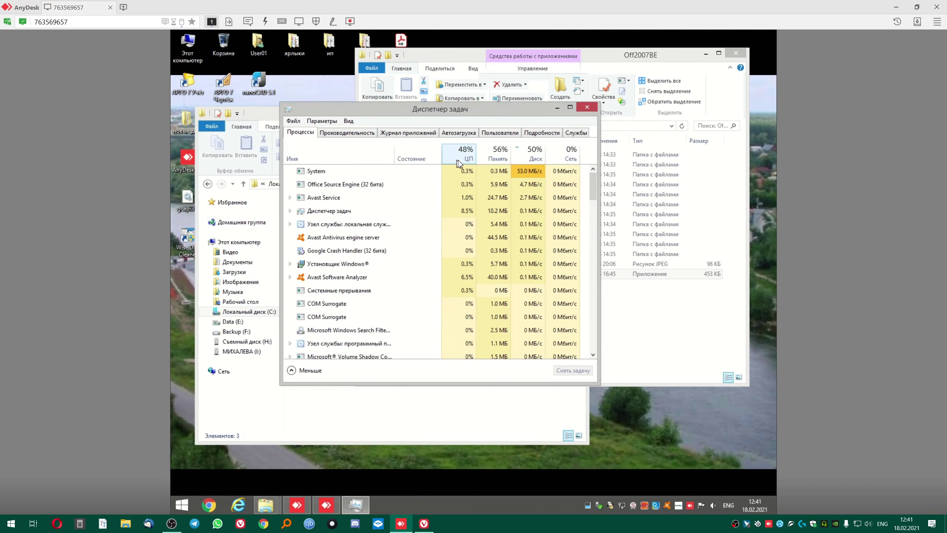
pyautogui.click(462, 163)
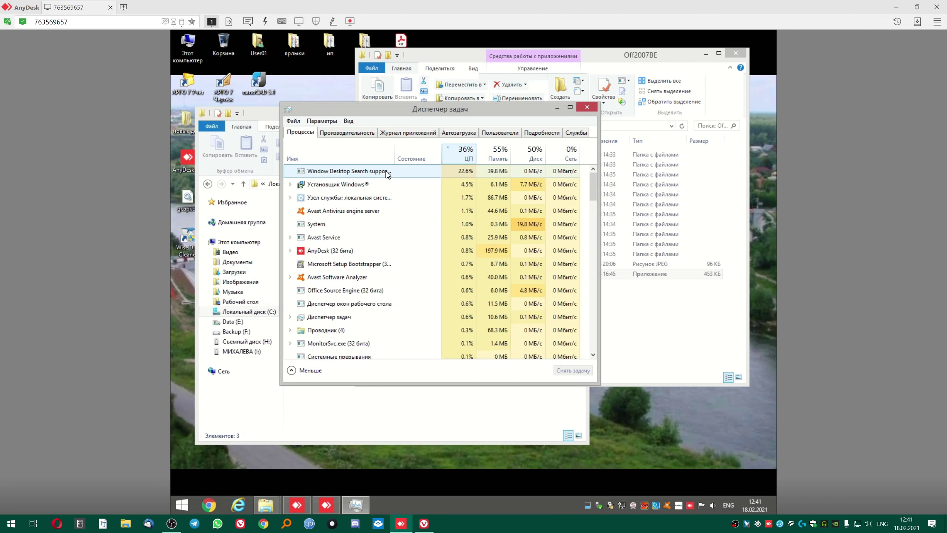
# Check the file properties of the Window Desktop Search support process and close Task Manager.
pyautogui.moveTo(394, 155); pyautogui.dragTo(453, 153)
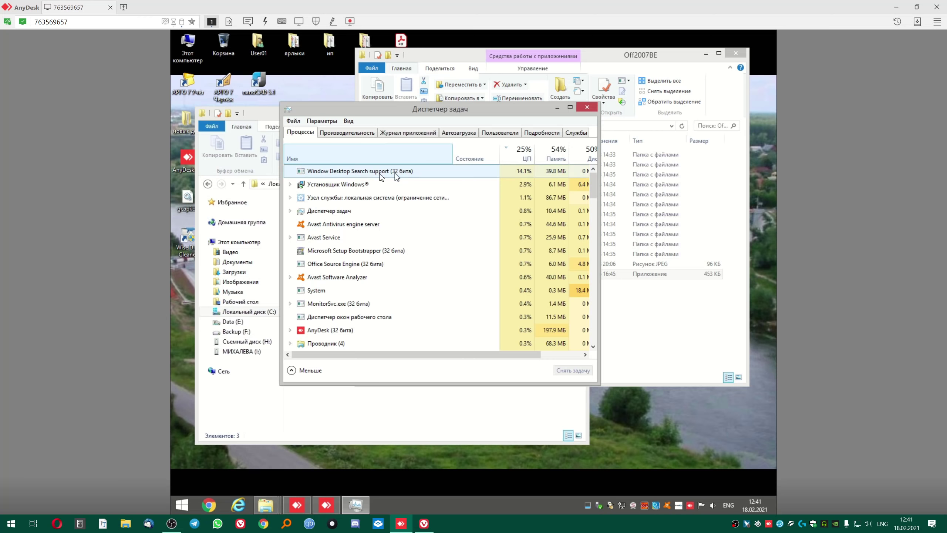
pyautogui.rightClick(359, 172)
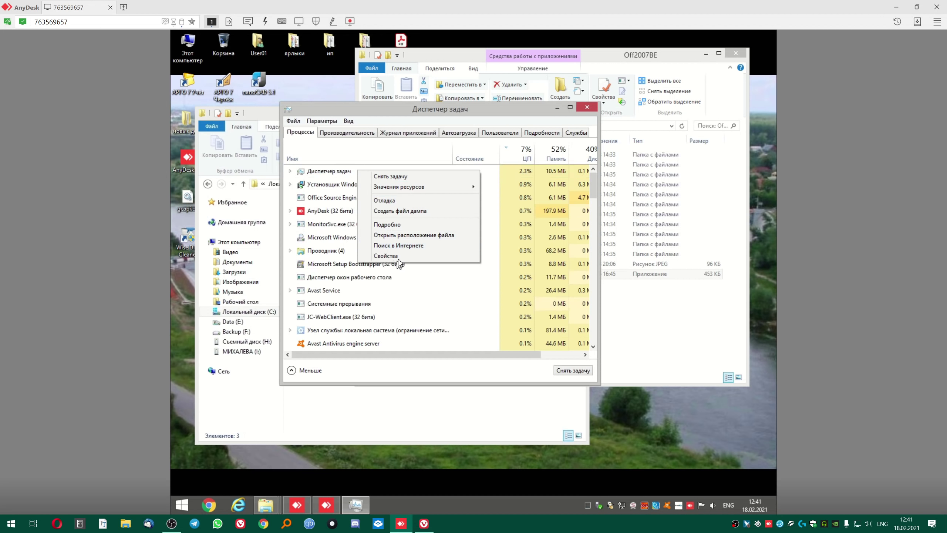
pyautogui.click(398, 258)
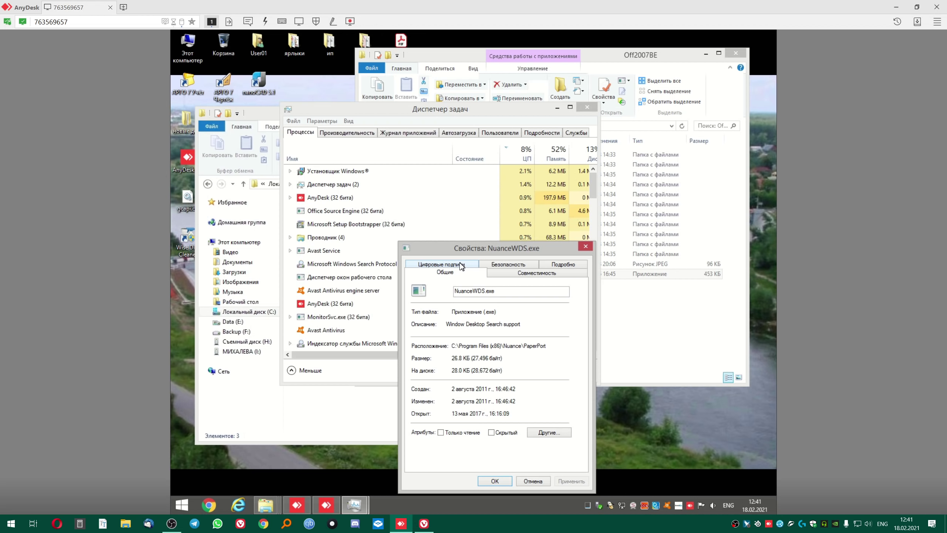
pyautogui.click(586, 246)
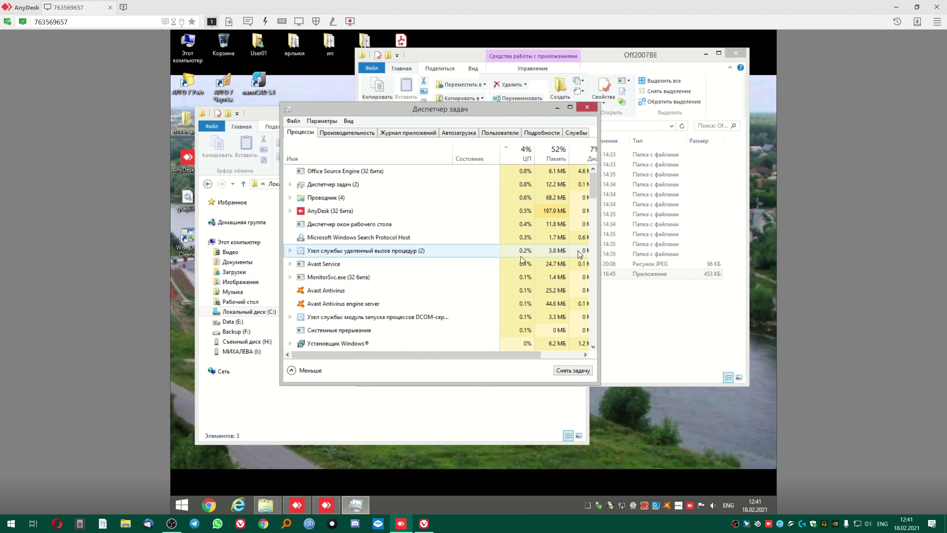
pyautogui.moveTo(446, 105); pyautogui.dragTo(415, 89)
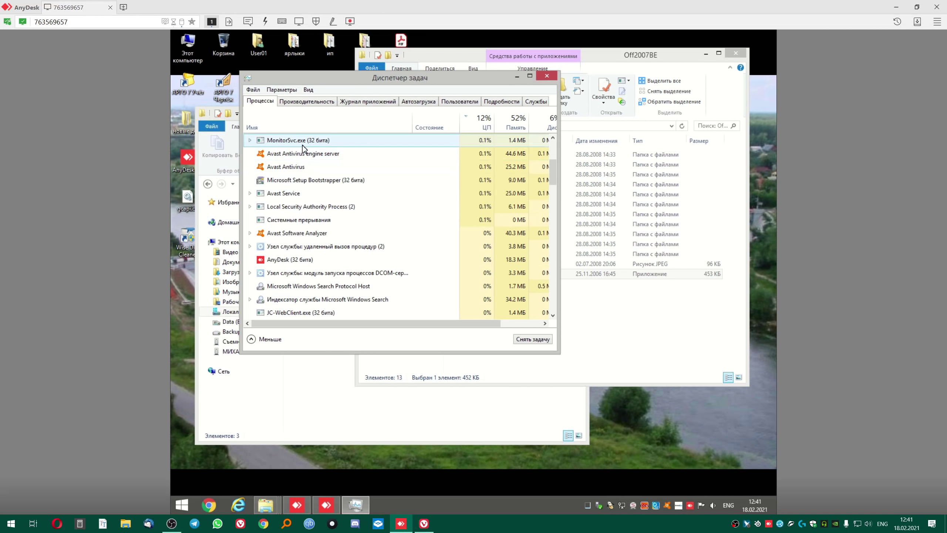
pyautogui.click(547, 75)
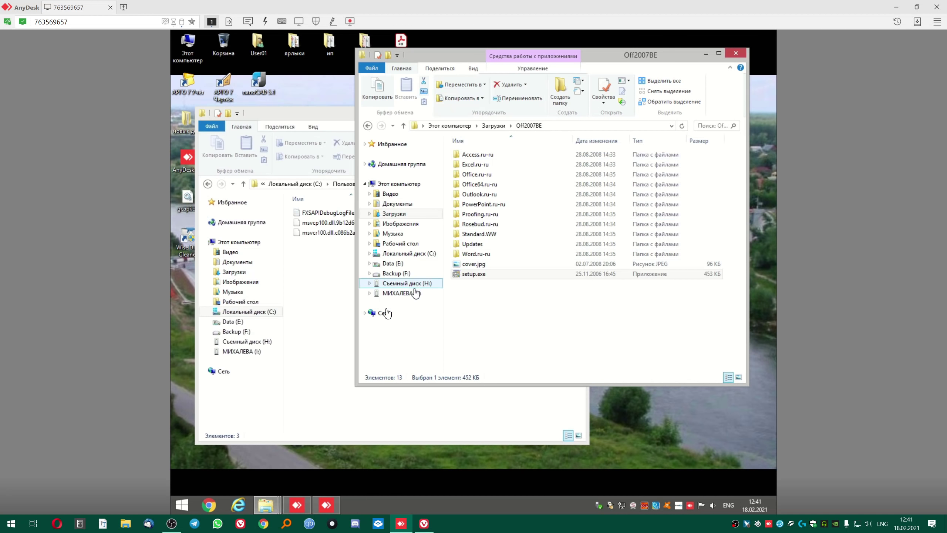
# Close the user's Temp folder window and go back from Off2007BE to the Загрузки folder.
pyautogui.moveTo(334, 118); pyautogui.dragTo(364, 125)
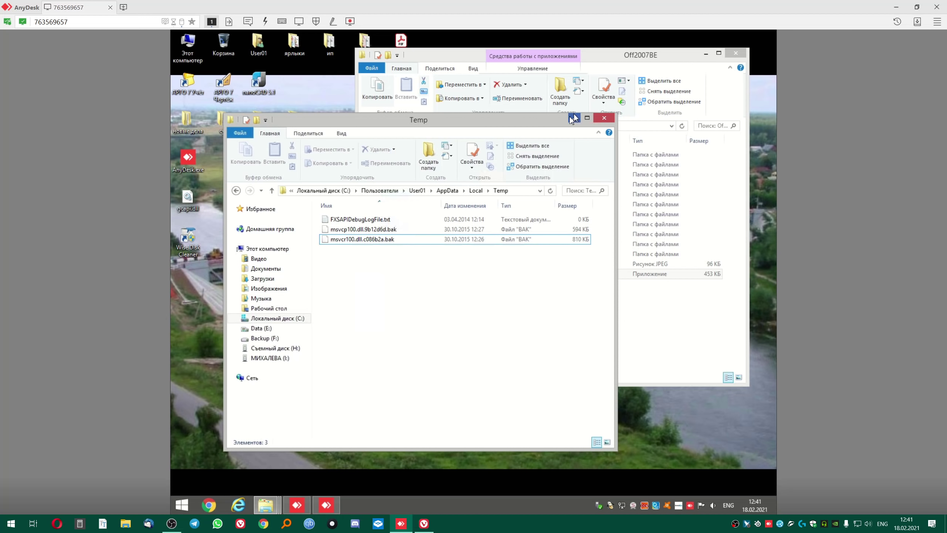
pyautogui.click(604, 118)
pyautogui.click(496, 125)
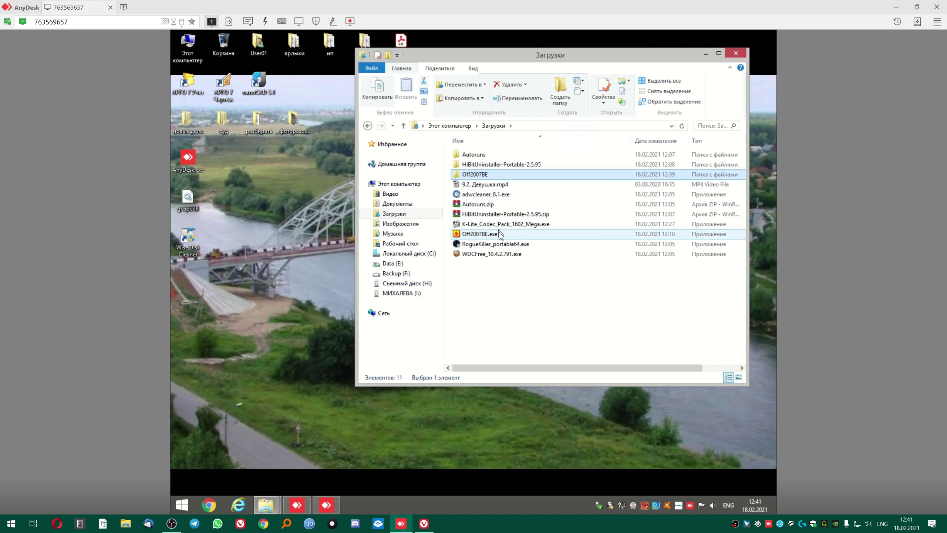
# Run adwcleaner_8.1.exe as administrator, allow it to make changes and accept its licence agreement.
pyautogui.rightClick(487, 193)
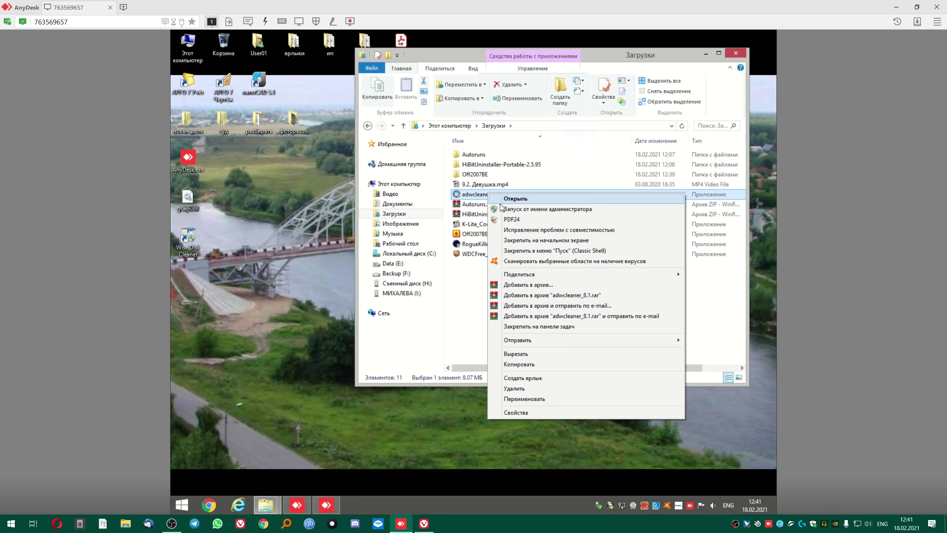
pyautogui.click(502, 208)
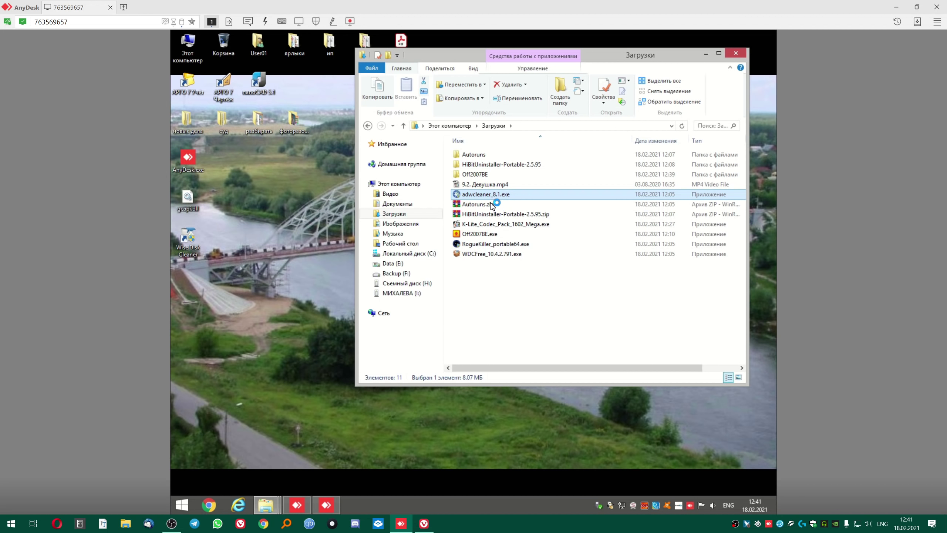
pyautogui.click(632, 273)
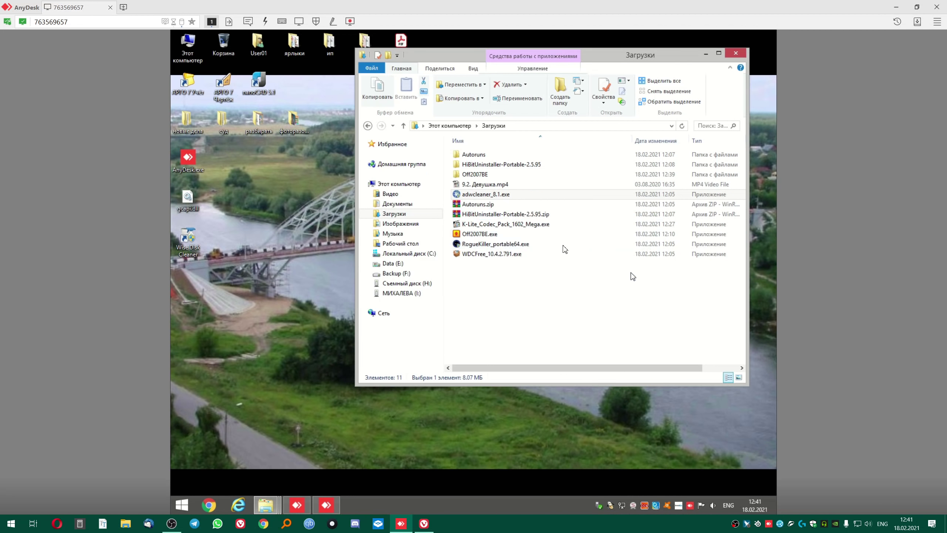
pyautogui.rightClick(508, 193)
pyautogui.click(532, 208)
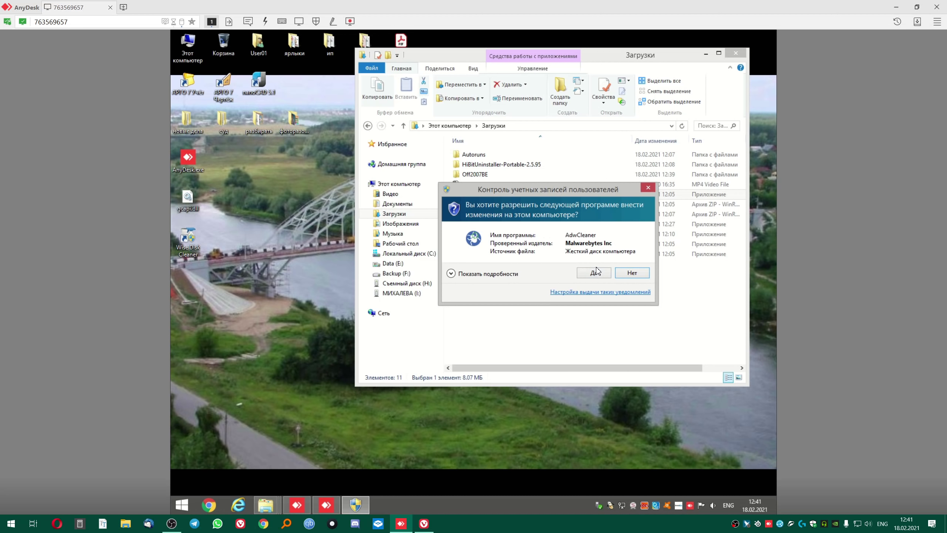
pyautogui.click(596, 272)
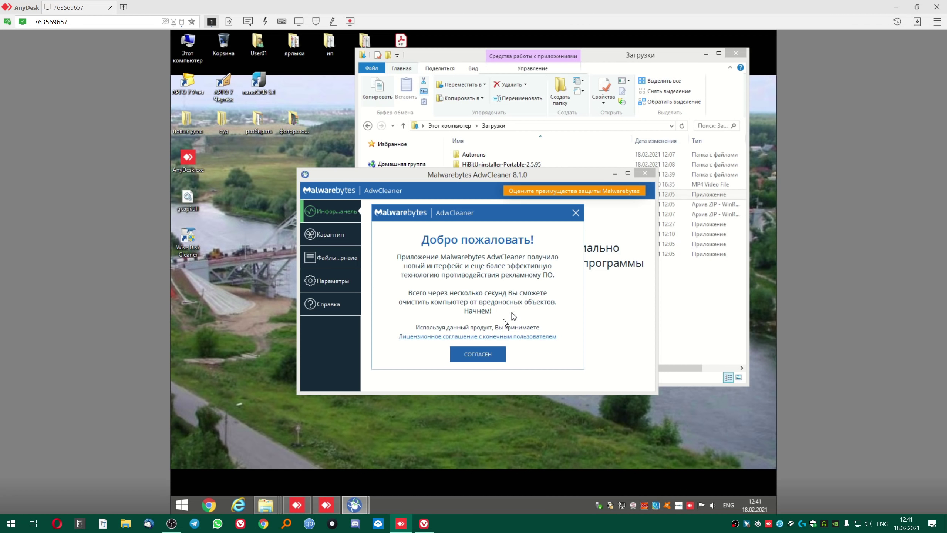
pyautogui.click(481, 354)
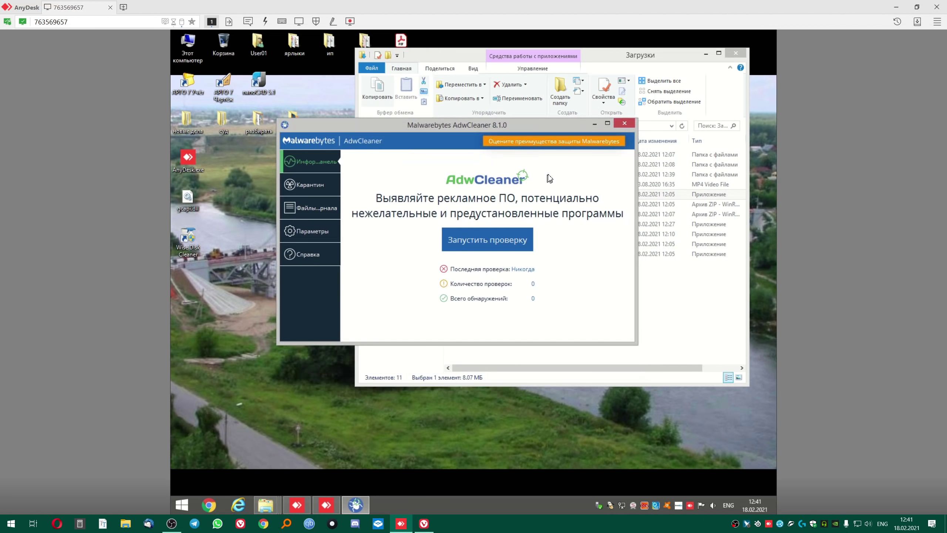
pyautogui.click(500, 244)
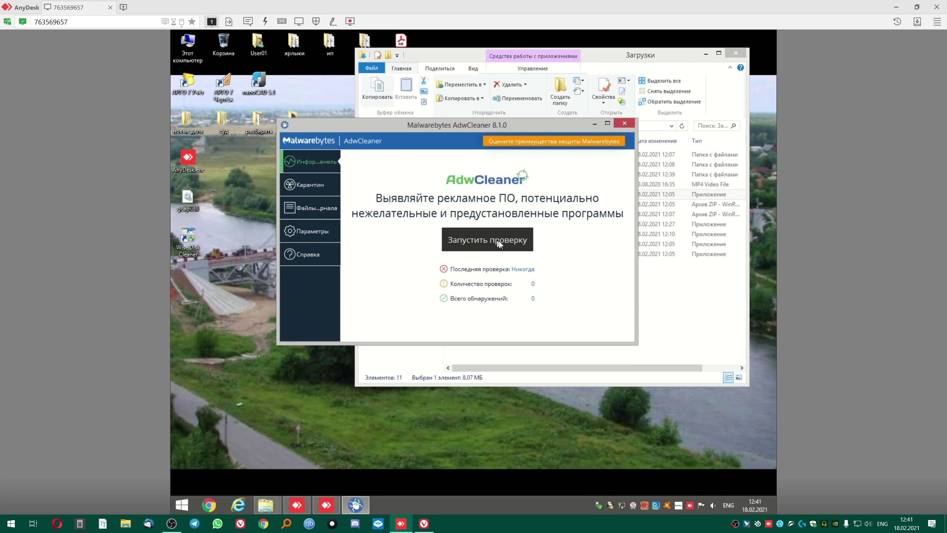
# Look through the full list of programs installed on the remote computer.
pyautogui.click(184, 506)
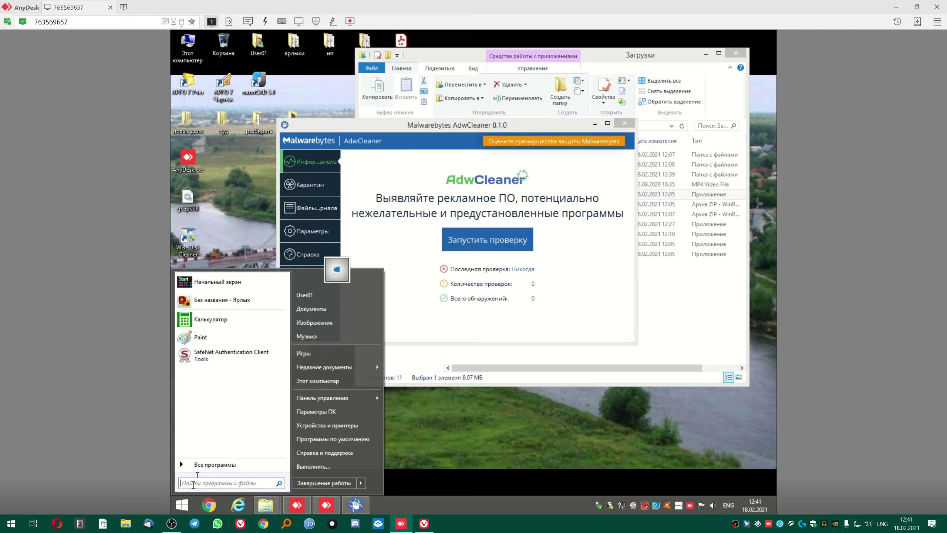
pyautogui.click(215, 465)
pyautogui.scroll(-5, 242, 366)
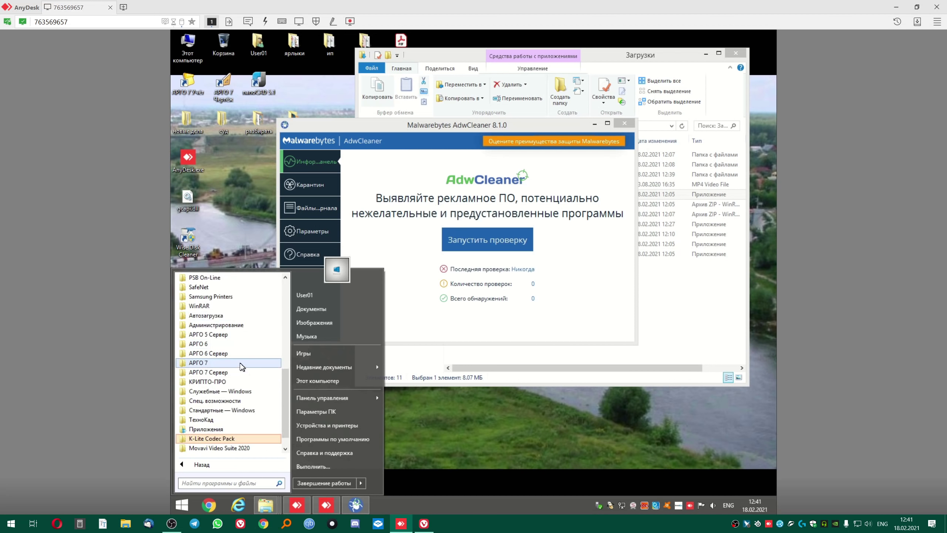
pyautogui.scroll(-1, 242, 367)
pyautogui.scroll(6, 239, 373)
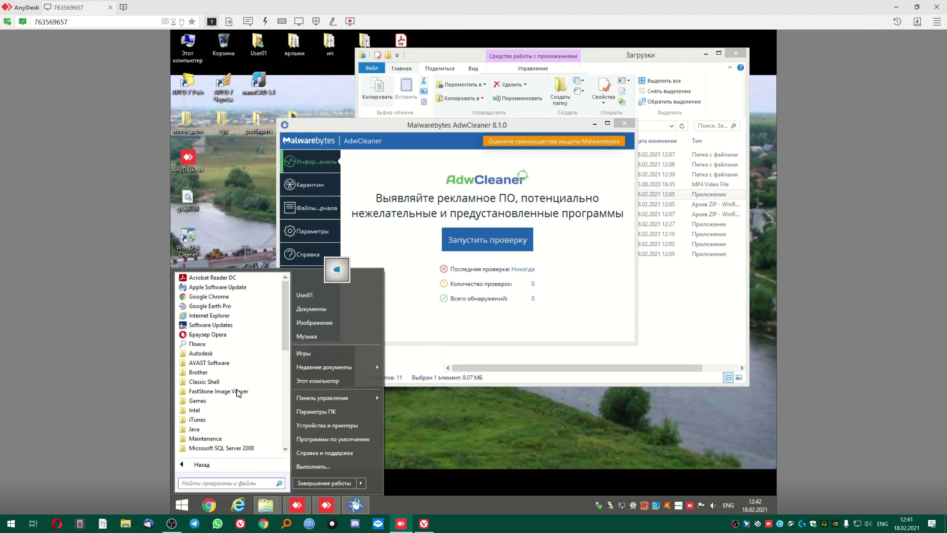
# Move the Wise Disk Cleaner shortcut to the desktop's lower-right corner and start the AdwCleaner scan.
pyautogui.moveTo(460, 125); pyautogui.dragTo(484, 204)
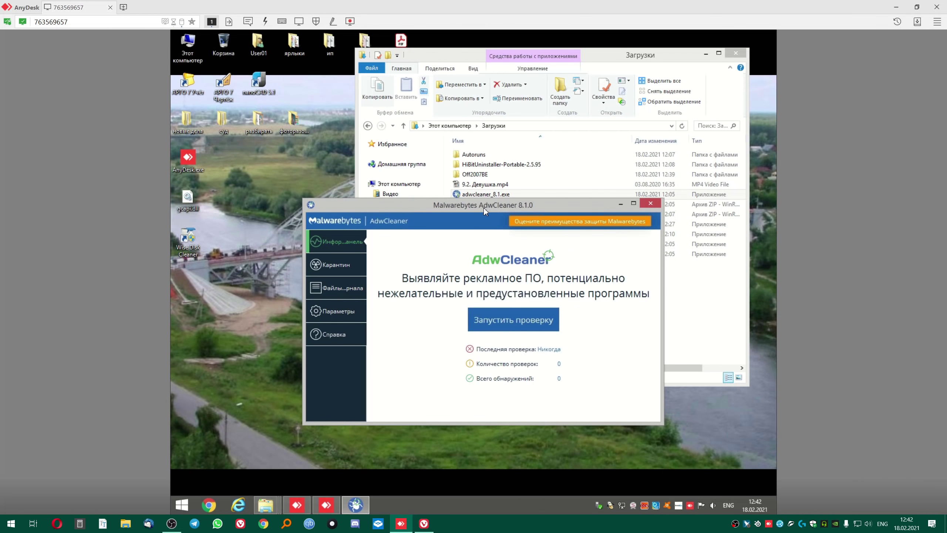
pyautogui.moveTo(188, 239); pyautogui.dragTo(755, 435)
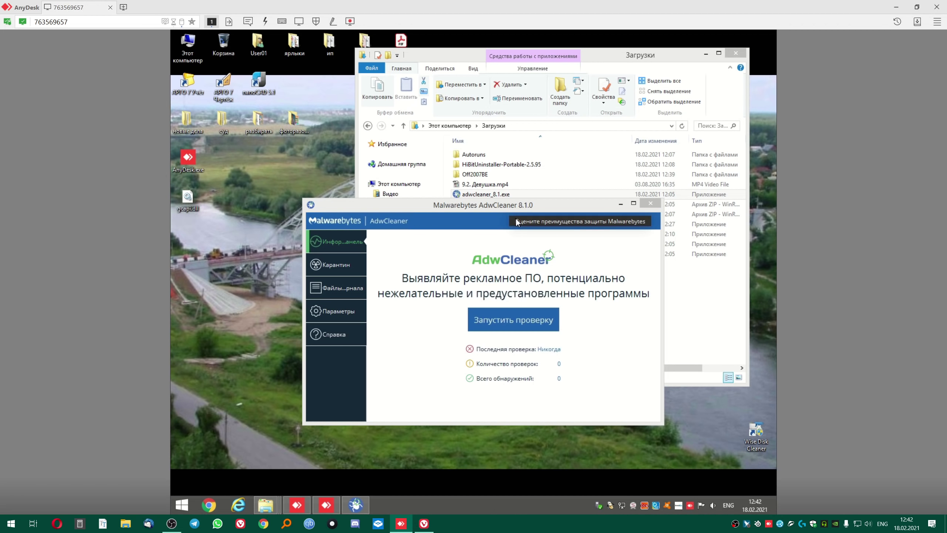
pyautogui.moveTo(509, 204); pyautogui.dragTo(485, 102)
pyautogui.click(490, 228)
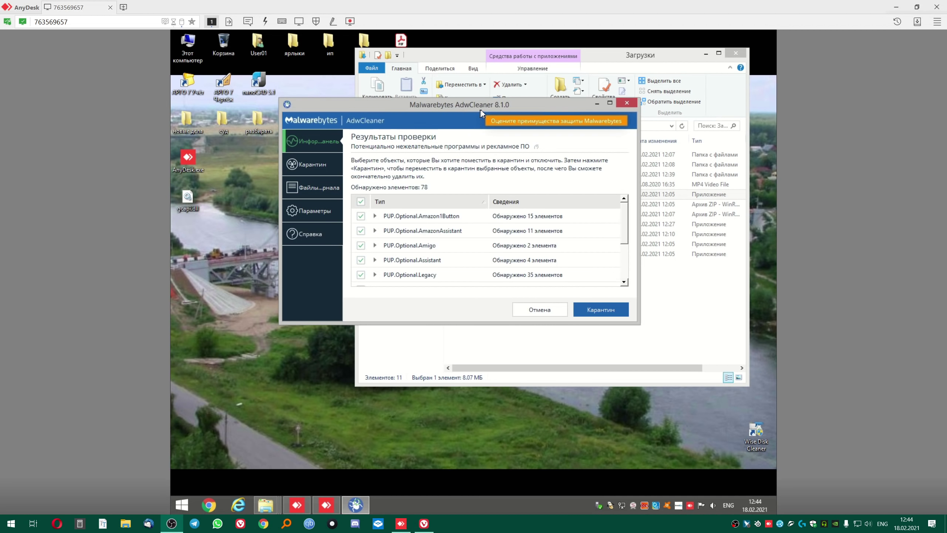
# Enlarge the AdwCleaner results window and examine the detected items under PUP.Optional.Amazon1Button and PUP.Optional.Assistant.
pyautogui.moveTo(481, 108); pyautogui.dragTo(431, 41)
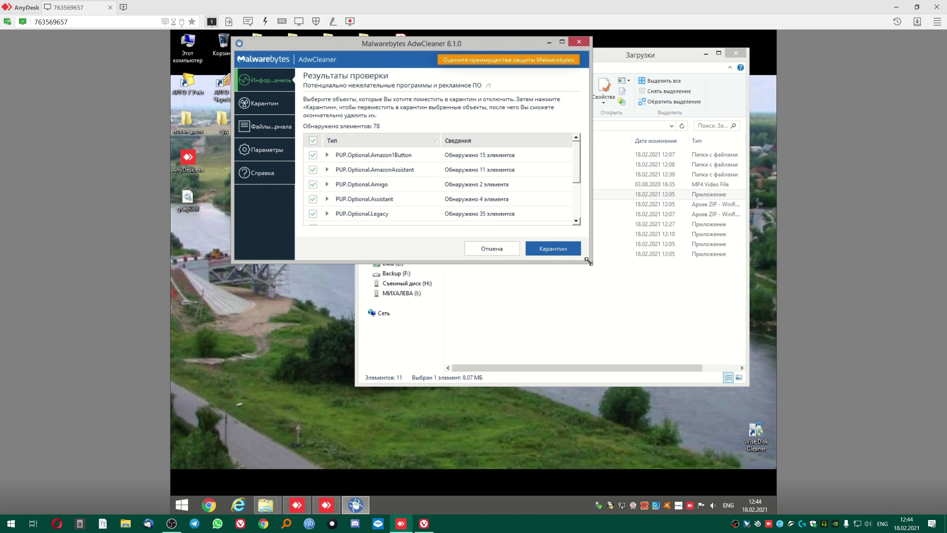
pyautogui.moveTo(588, 261); pyautogui.dragTo(729, 483)
pyautogui.click(327, 147)
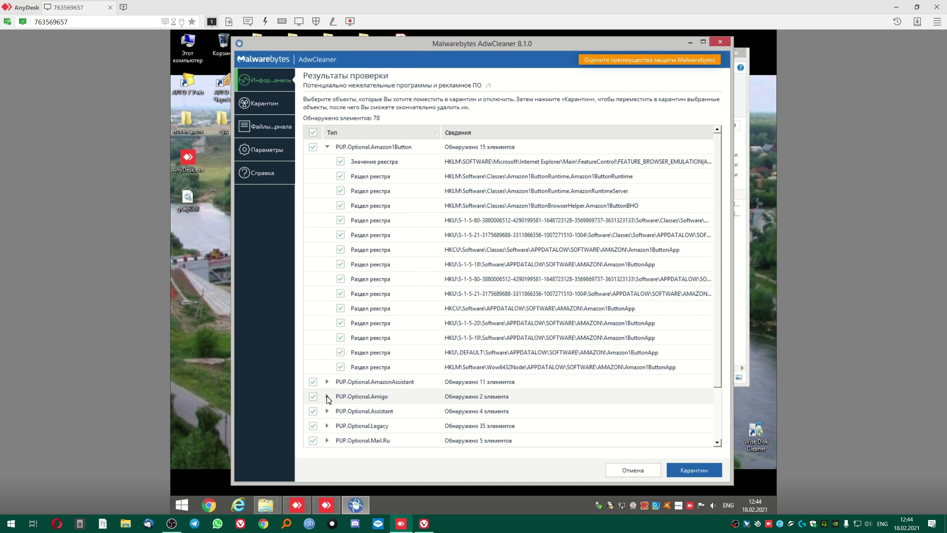
pyautogui.scroll(-1, 328, 399)
pyautogui.click(327, 368)
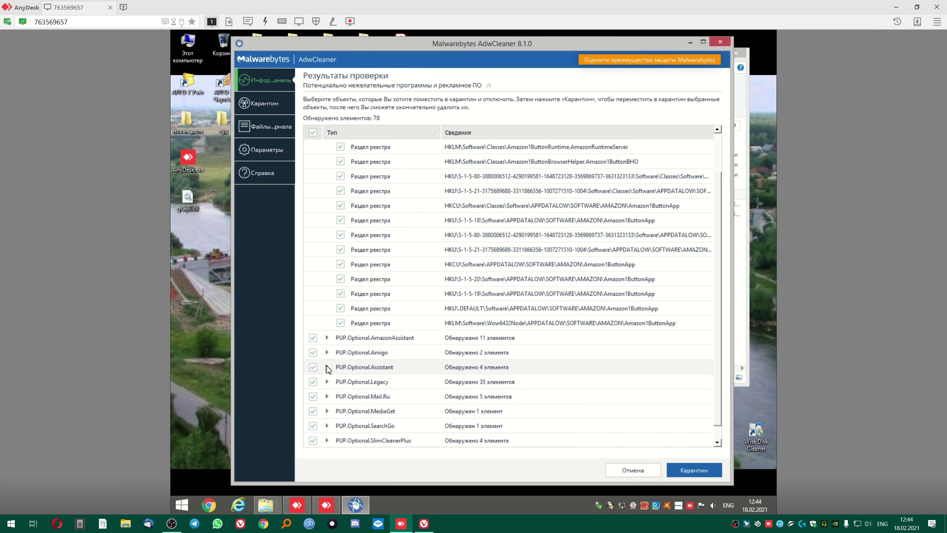
pyautogui.scroll(-2, 451, 343)
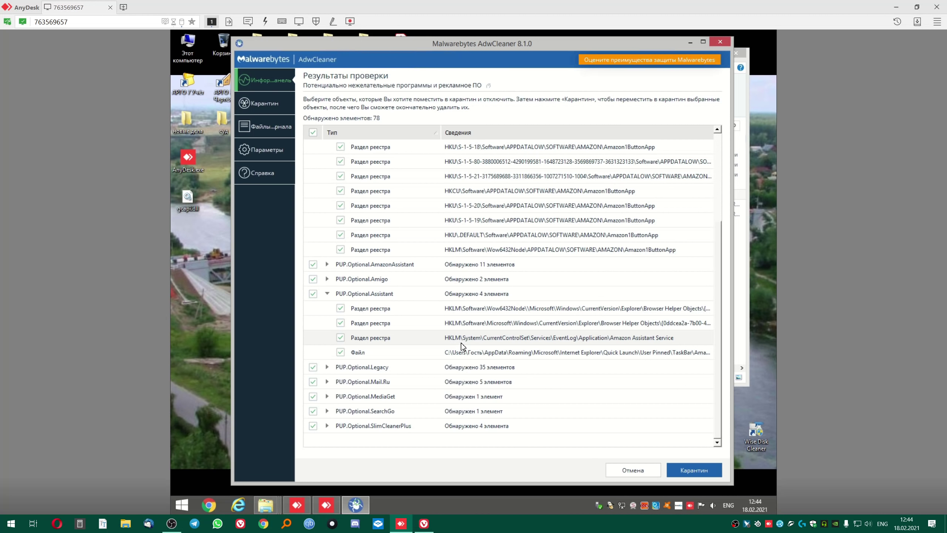
# Examine the detected items under PUP.Optional.AmazonAssistant and PUP.Optional.Legacy, collapsing the two Amazon groups.
pyautogui.click(328, 367)
pyautogui.scroll(-1, 329, 336)
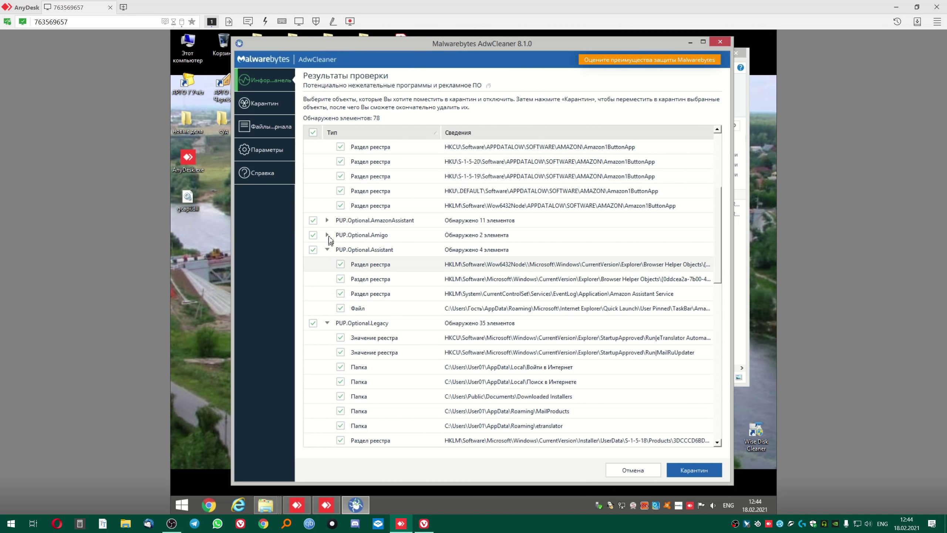
pyautogui.click(327, 220)
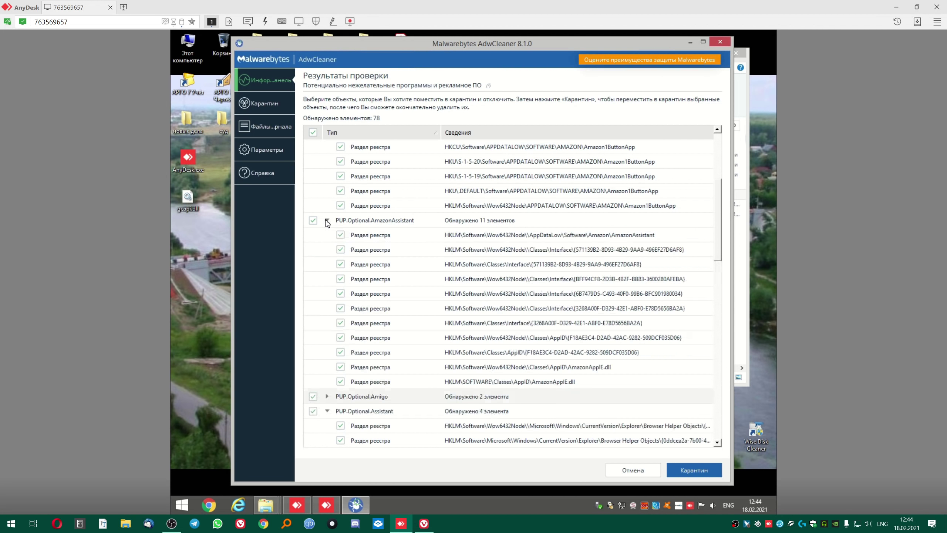
pyautogui.click(327, 221)
pyautogui.scroll(4, 326, 234)
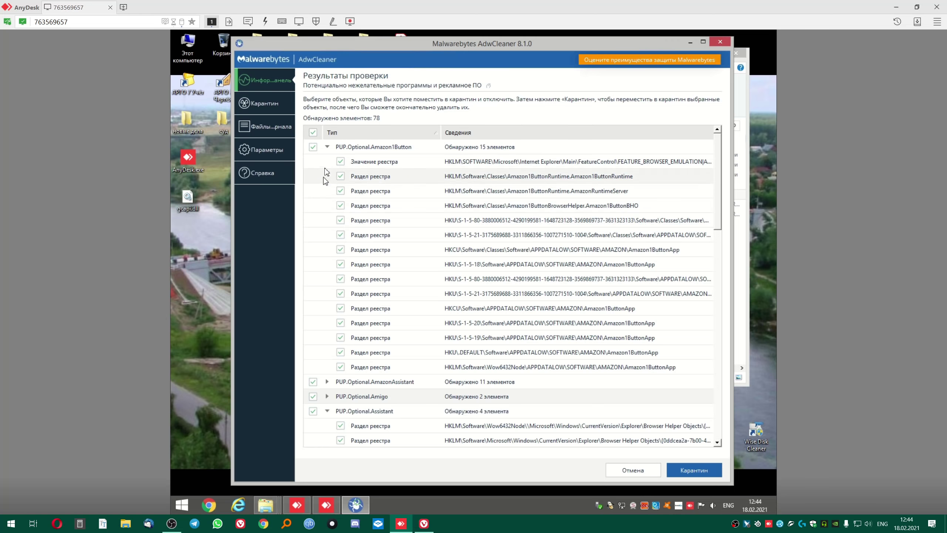
pyautogui.click(327, 146)
pyautogui.scroll(-6, 371, 314)
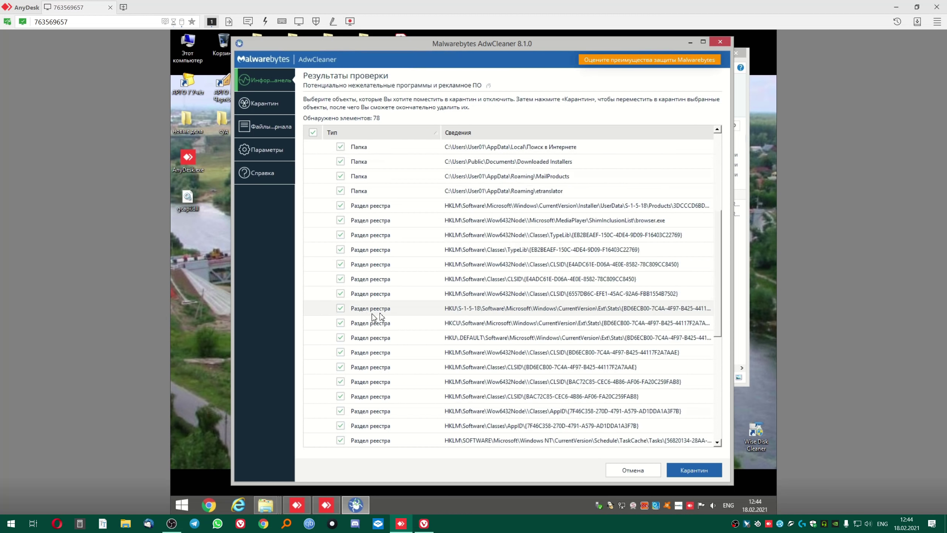
pyautogui.scroll(-2, 401, 302)
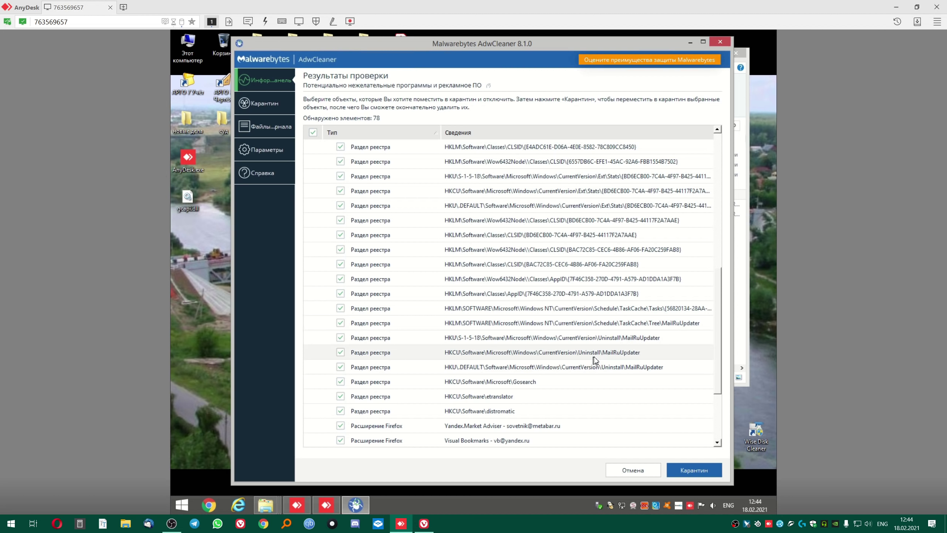
pyautogui.scroll(-2, 383, 336)
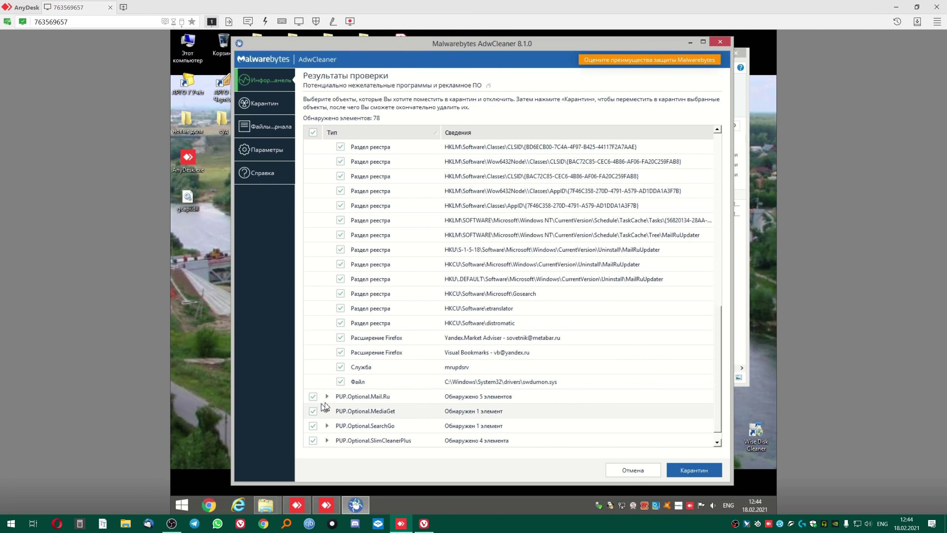
# Examine the detected items under PUP.Optional.Mail.Ru, MediaGet, SearchGo and SlimCleanerPlus, then return to the start of the results.
pyautogui.click(327, 397)
pyautogui.scroll(-2, 520, 325)
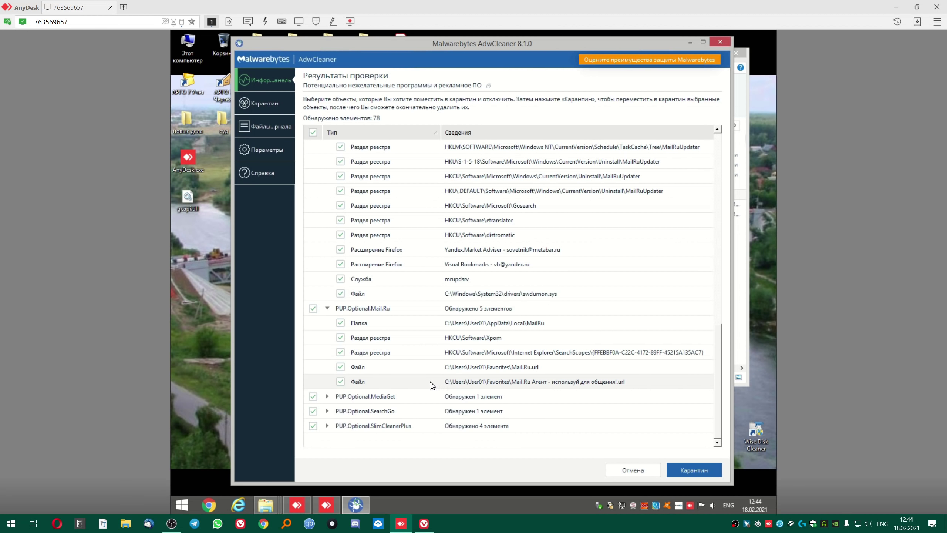
pyautogui.click(327, 396)
pyautogui.scroll(-1, 343, 387)
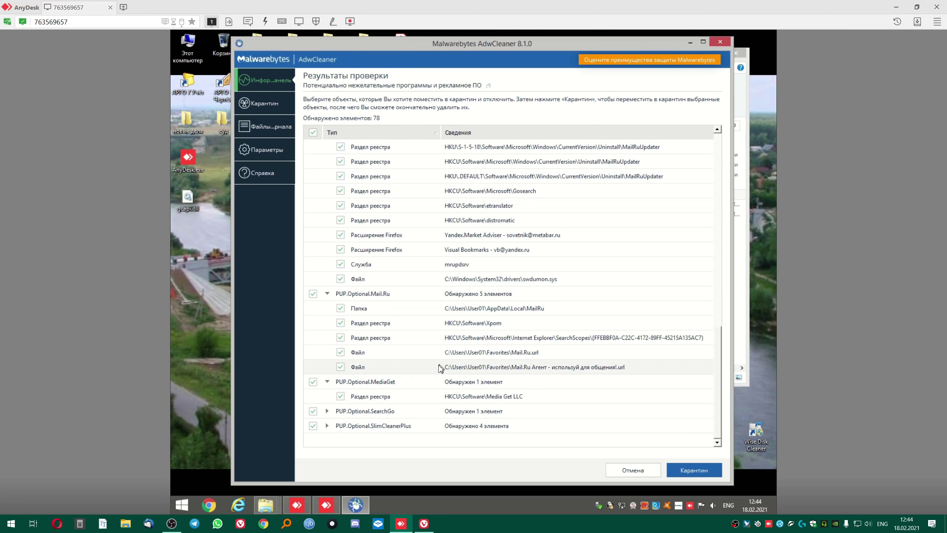
pyautogui.click(327, 410)
pyautogui.scroll(-1, 364, 386)
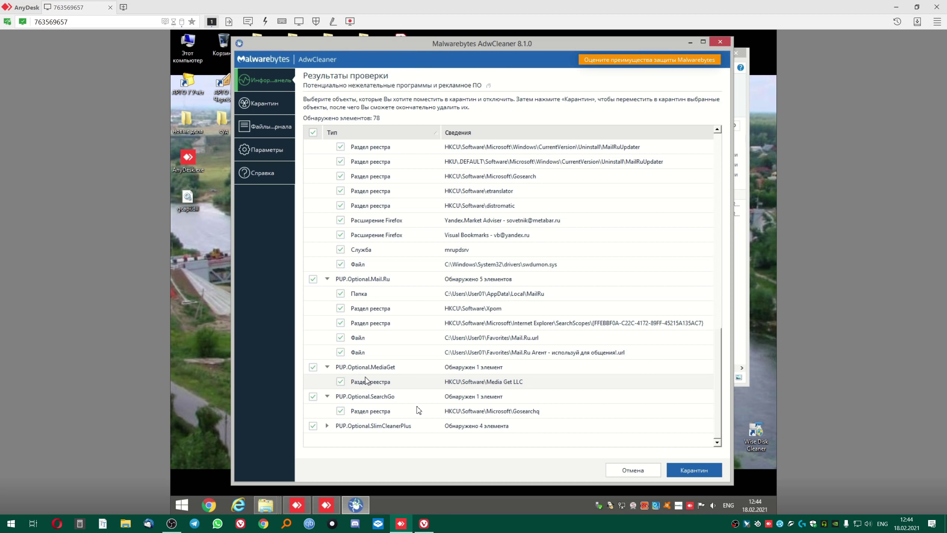
pyautogui.click(327, 426)
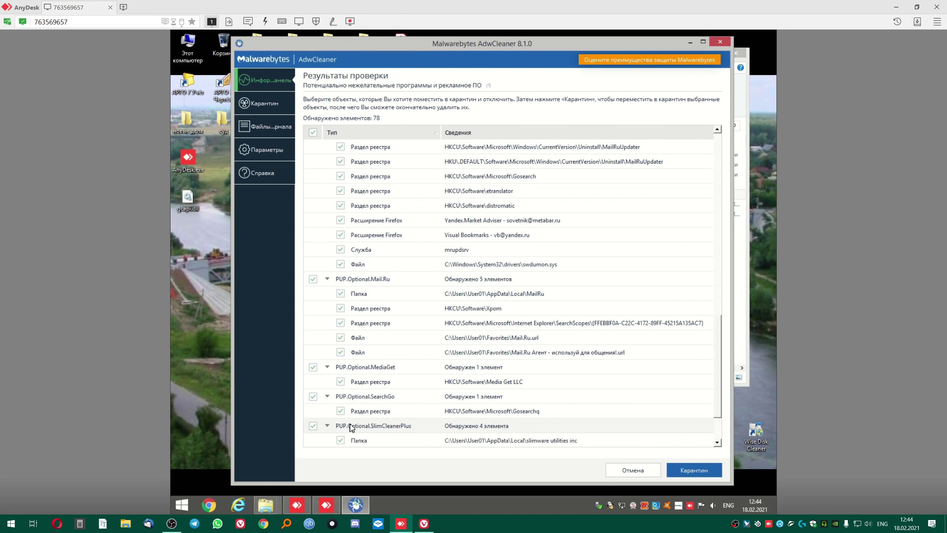
pyautogui.scroll(-4, 485, 373)
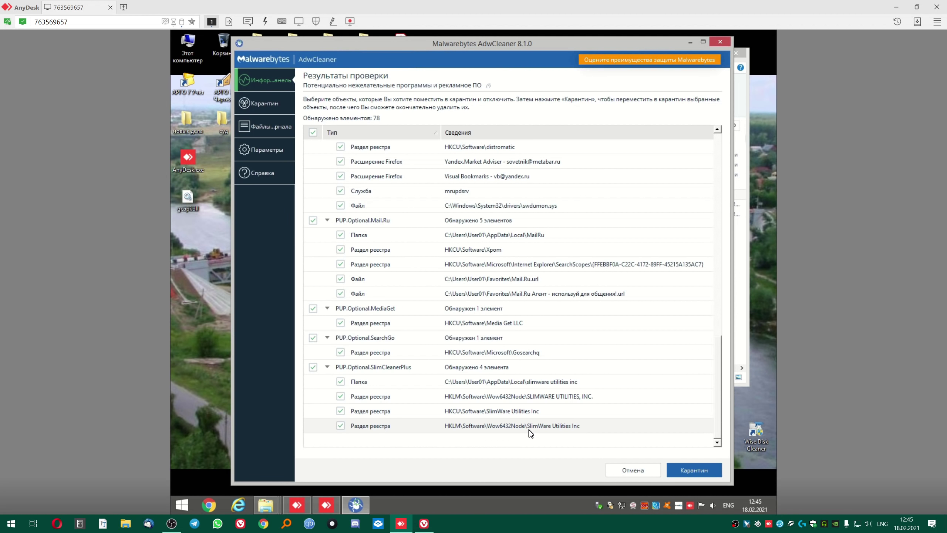
pyautogui.scroll(15, 522, 418)
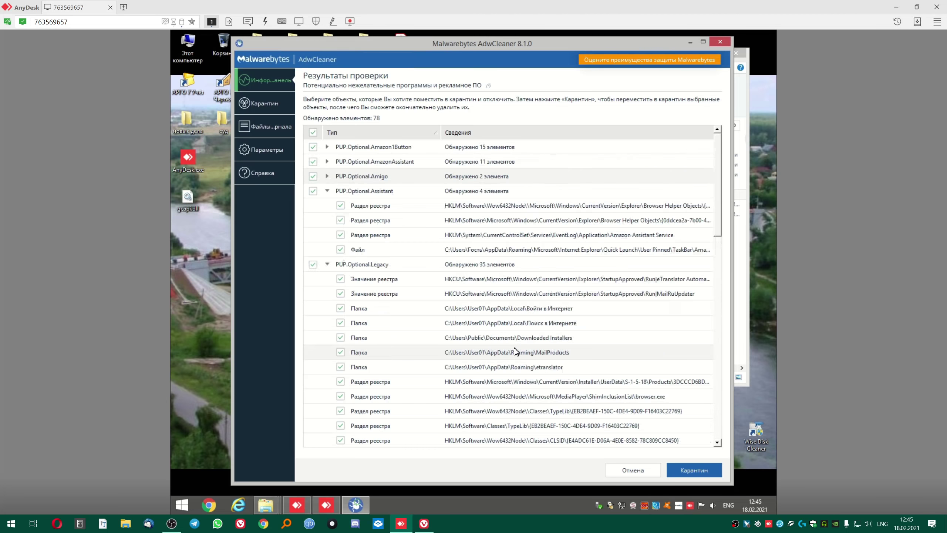
# Start Microsoft Office Word 2007 on the remote computer from its Microsoft Office program group.
pyautogui.click(182, 505)
pyautogui.click(201, 466)
pyautogui.scroll(-5, 231, 410)
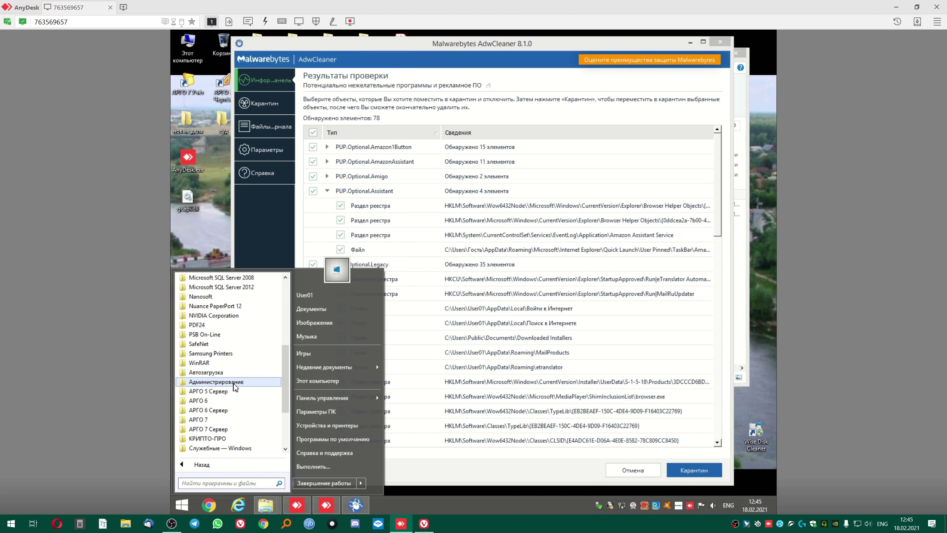
pyautogui.click(224, 420)
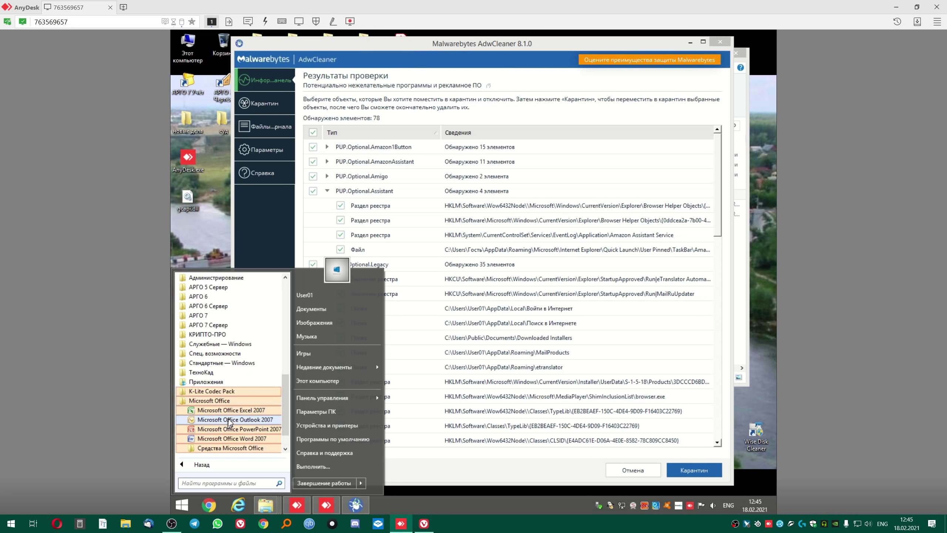
pyautogui.click(246, 438)
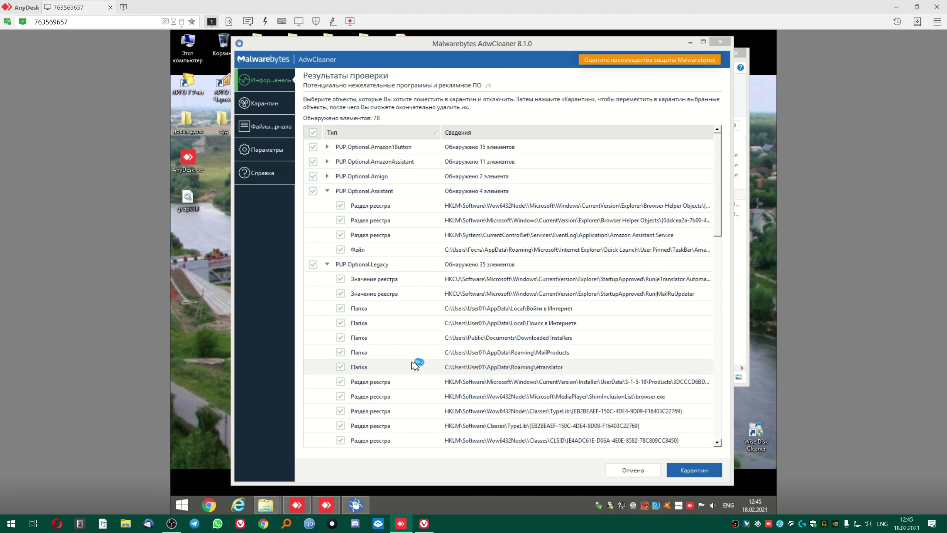
# Start Microsoft Office Excel 2007 from the Microsoft Office program group.
pyautogui.click(182, 505)
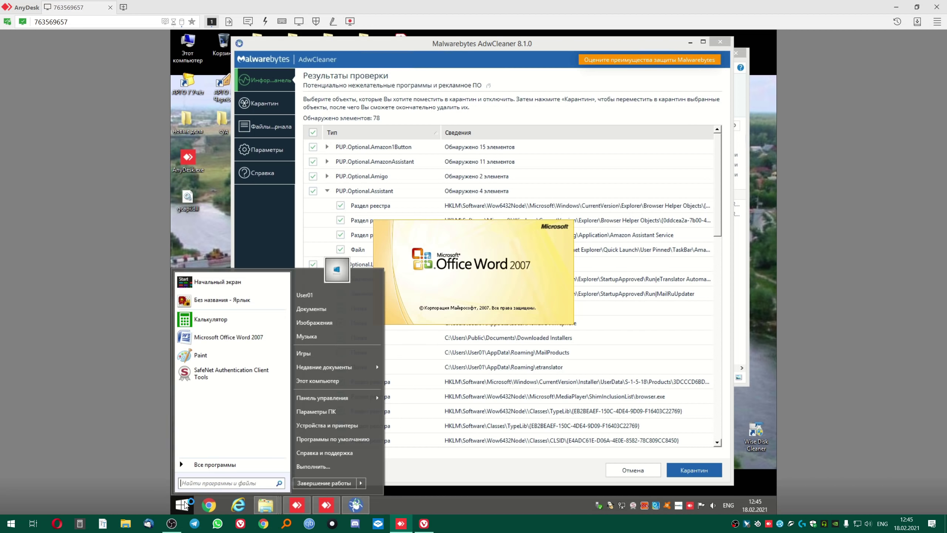
pyautogui.click(203, 466)
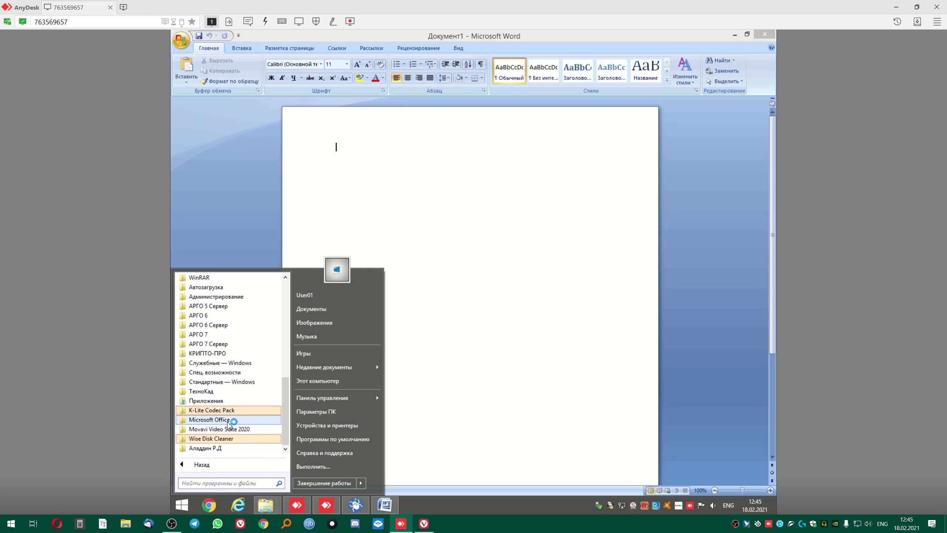
pyautogui.click(228, 419)
pyautogui.click(244, 409)
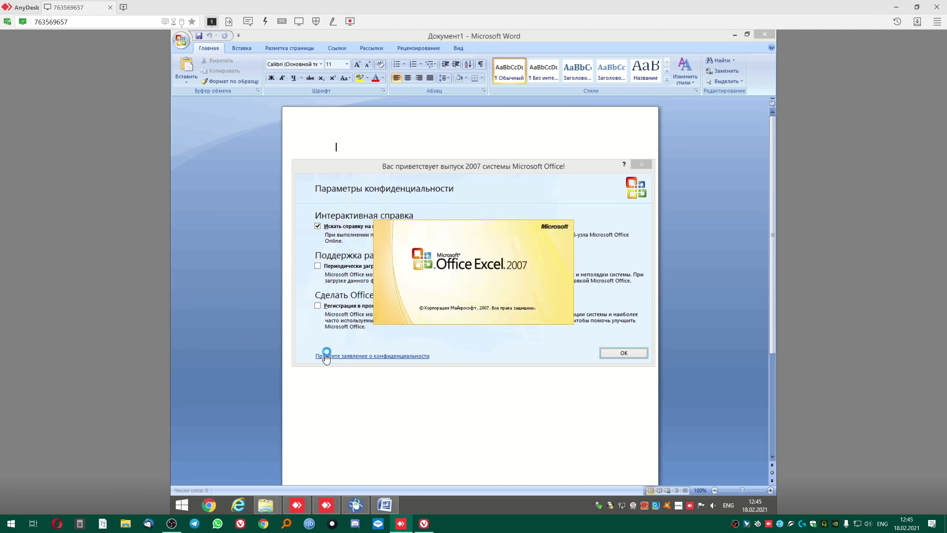
# Turn off the Microsoft Office Online help search in the Office privacy options, accept them, and close Word.
pyautogui.click(764, 34)
pyautogui.click(318, 225)
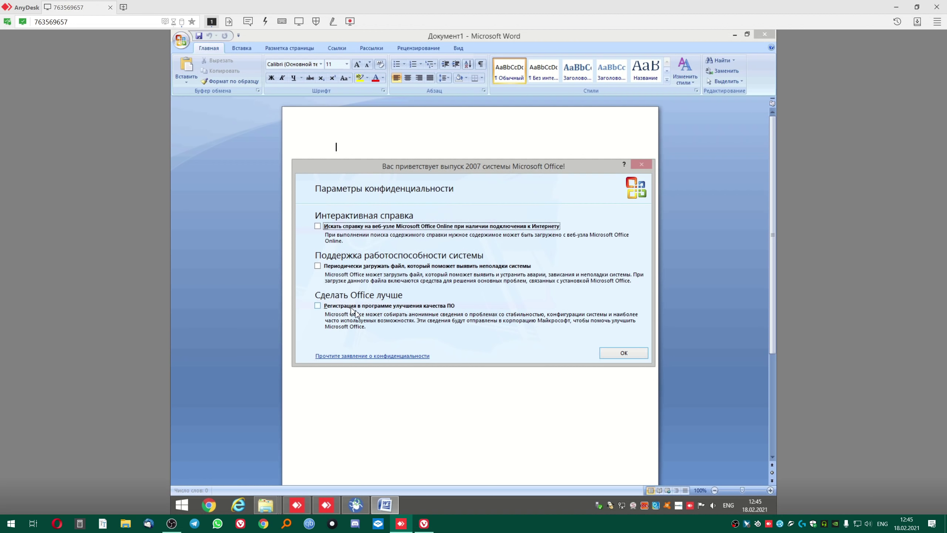
pyautogui.click(624, 352)
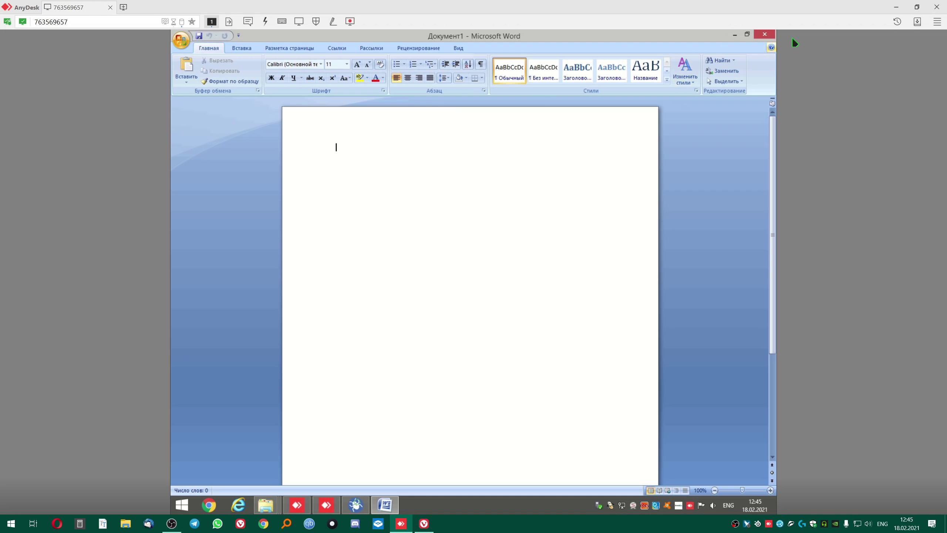
pyautogui.click(182, 40)
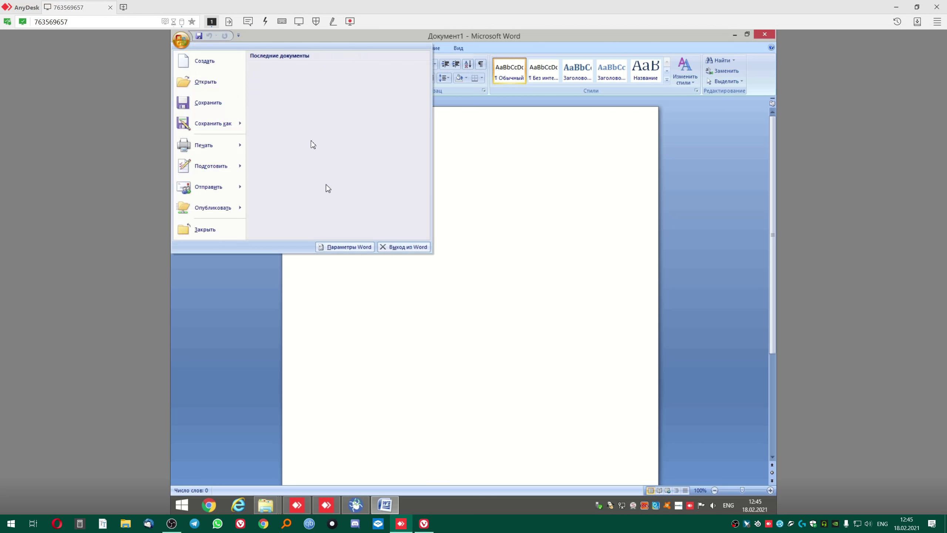
pyautogui.click(497, 229)
pyautogui.click(764, 35)
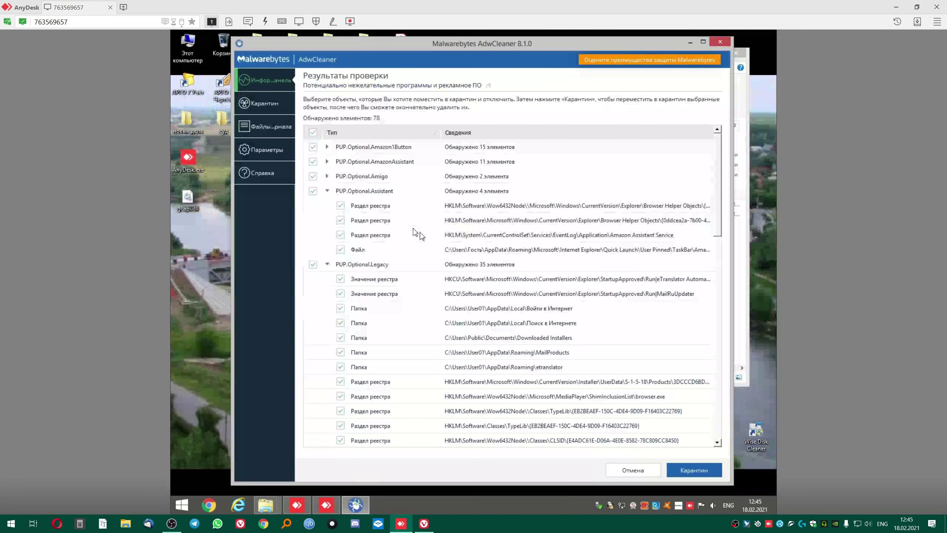
# Quarantine all the selected AdwCleaner detections, confirm the cleanup, and shrink and reposition the AdwCleaner window while it runs.
pyautogui.click(694, 472)
pyautogui.click(540, 294)
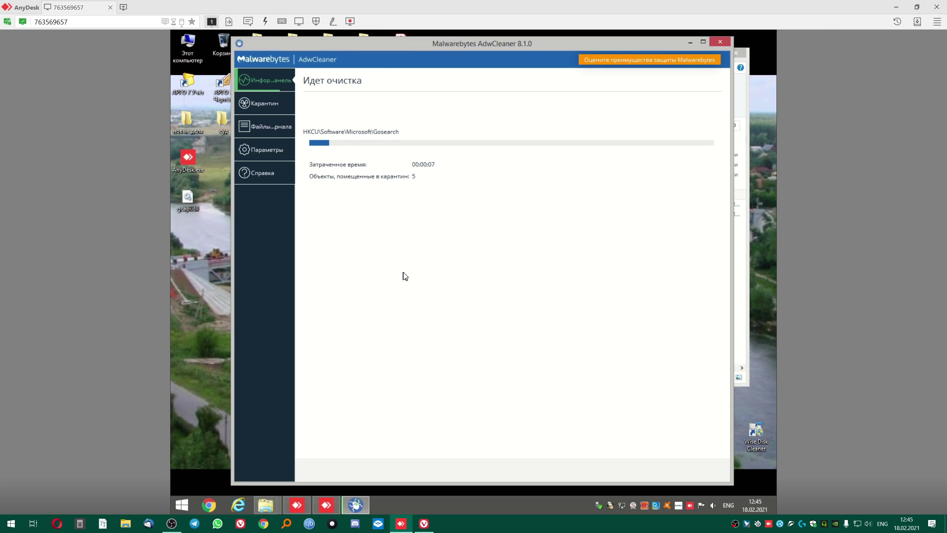
pyautogui.moveTo(732, 485); pyautogui.dragTo(593, 357)
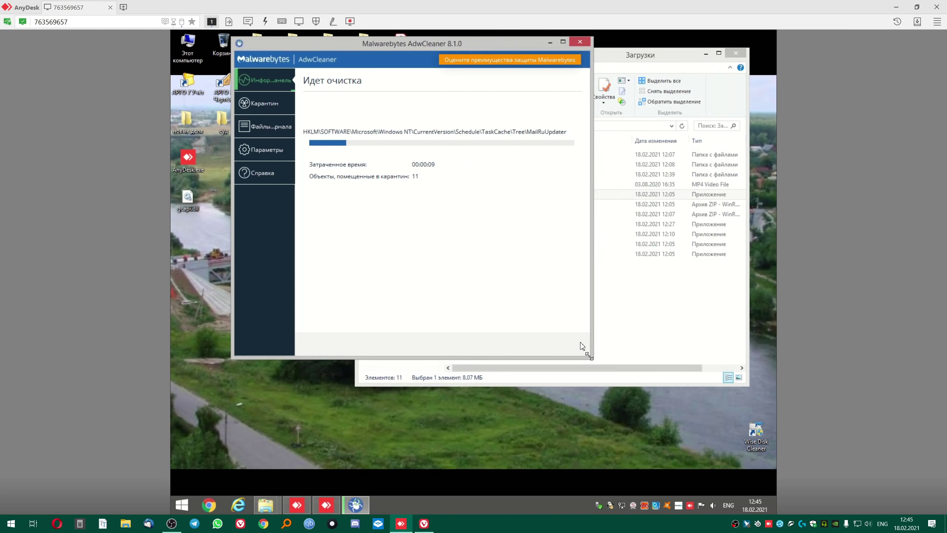
pyautogui.moveTo(438, 42); pyautogui.dragTo(494, 108)
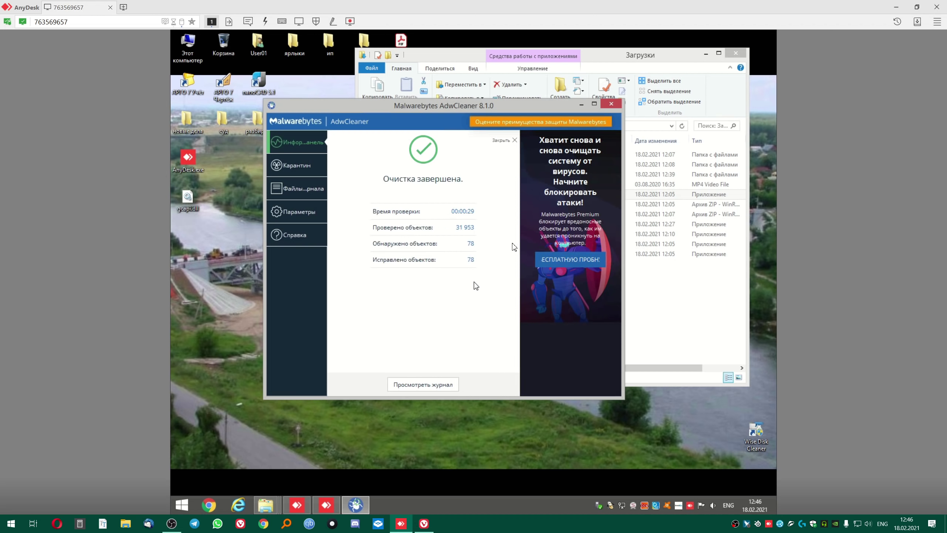
# Dismiss the cleaning summary, close AdwCleaner, and move the Загрузки window nearer the middle of the desktop.
pyautogui.click(515, 140)
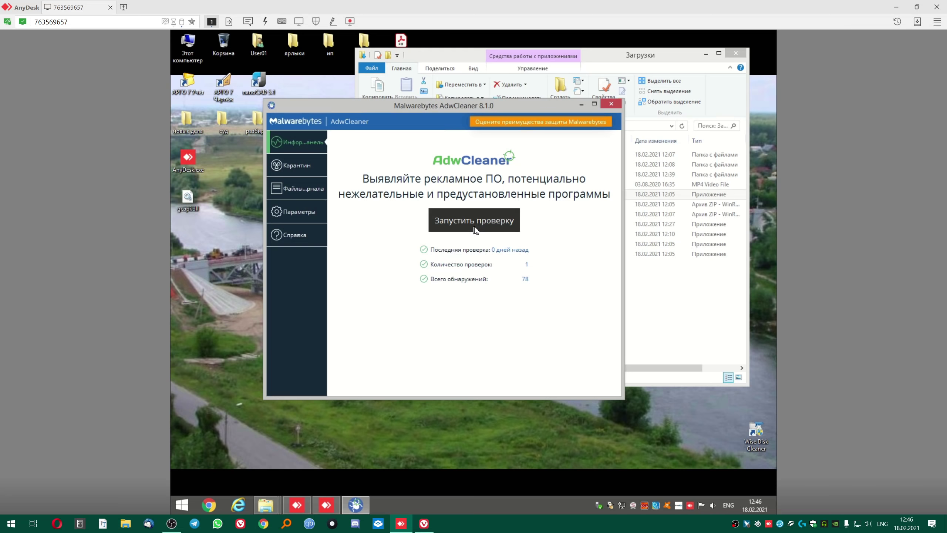
pyautogui.click(612, 104)
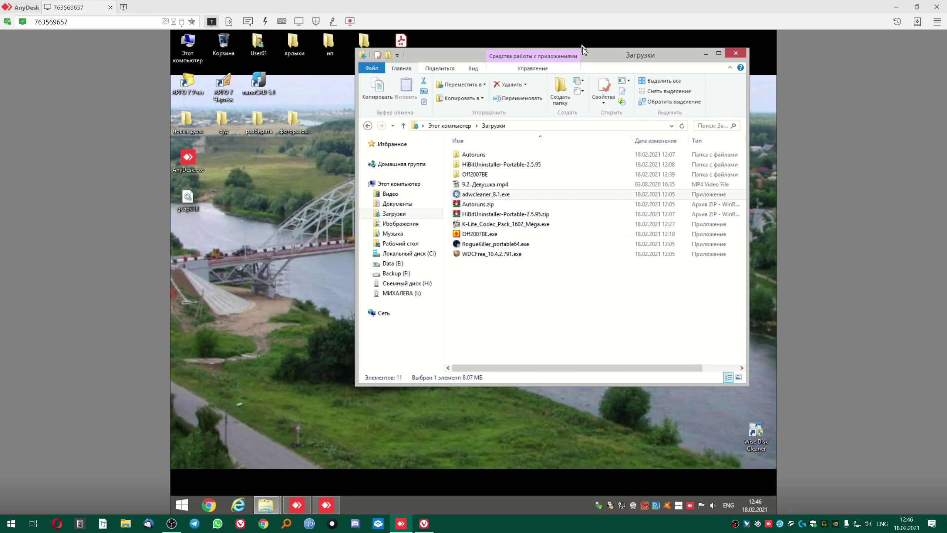
pyautogui.moveTo(582, 58); pyautogui.dragTo(503, 77)
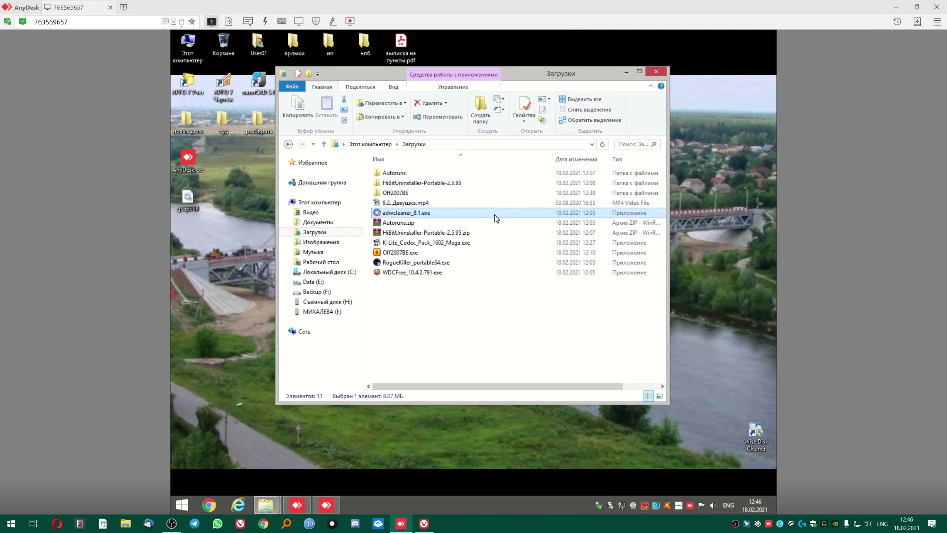
# Run RogueKiller_portable64.exe from Загрузки as administrator and allow it to make changes to the computer.
pyautogui.click(396, 263)
pyautogui.rightClick(396, 262)
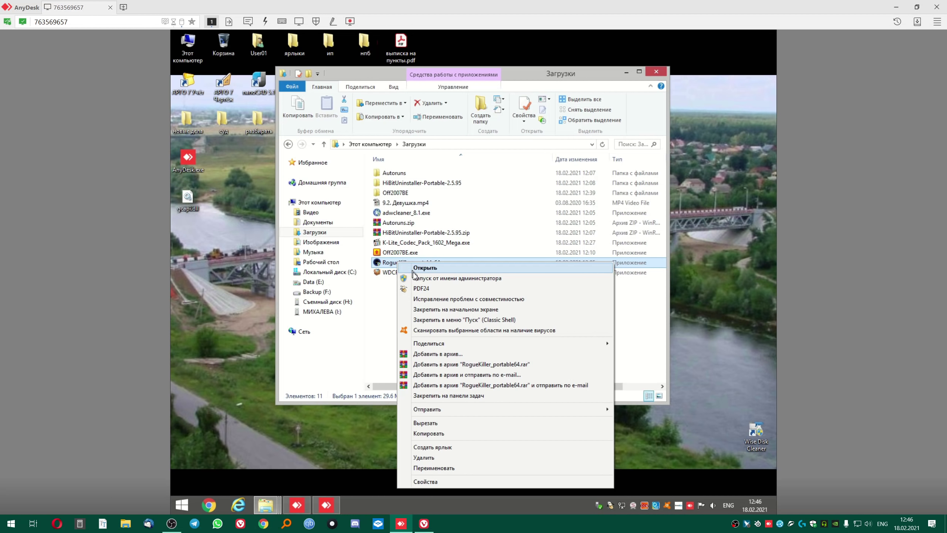
pyautogui.click(415, 278)
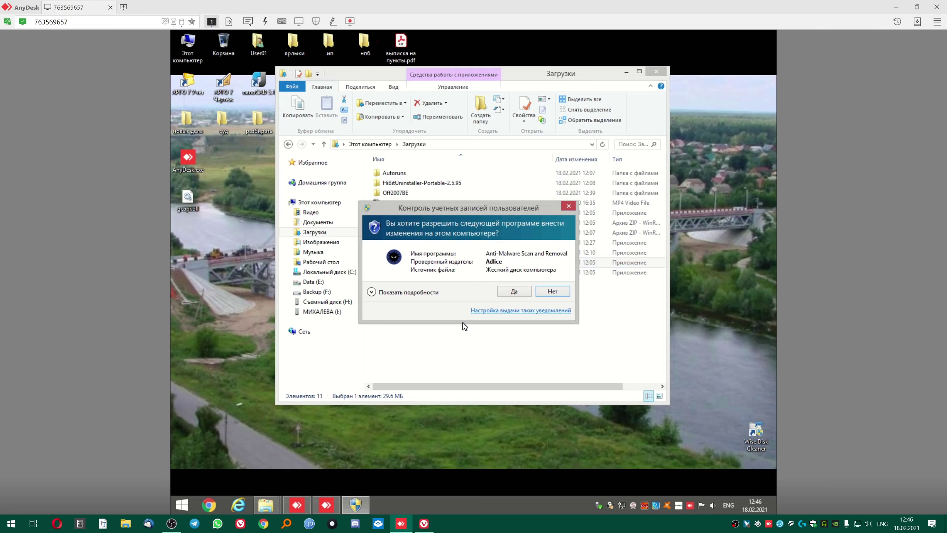
pyautogui.click(521, 297)
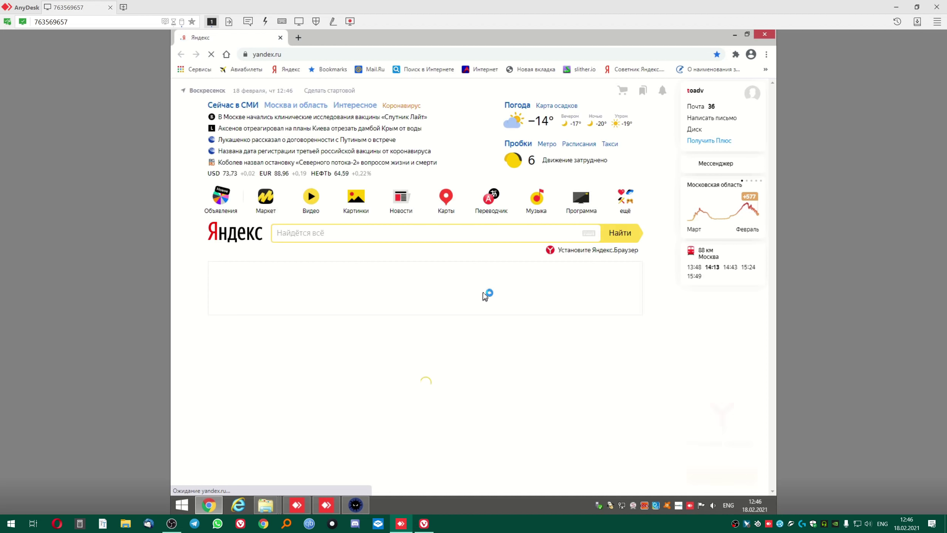
# Replace the loading Яндекс tab with a fresh tab and search the web for "cure it".
pyautogui.click(298, 38)
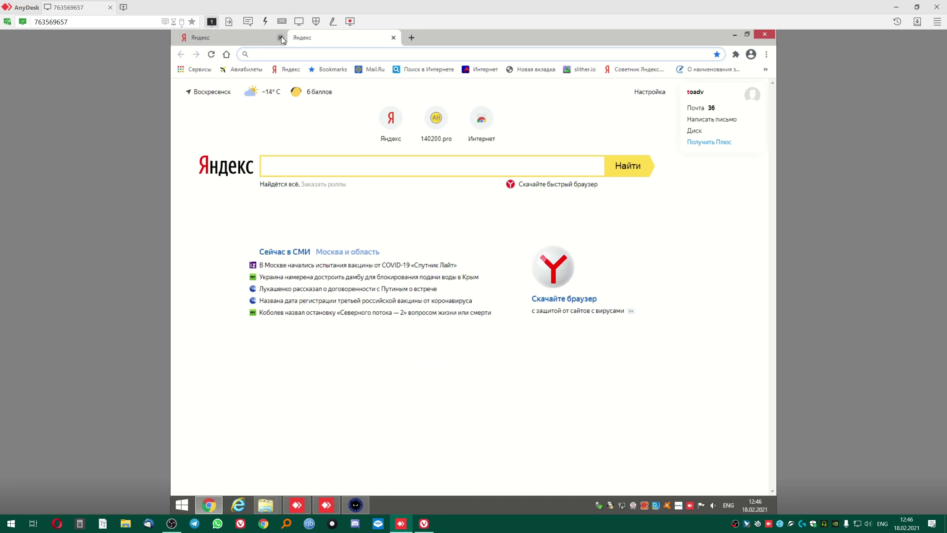
pyautogui.click(280, 37)
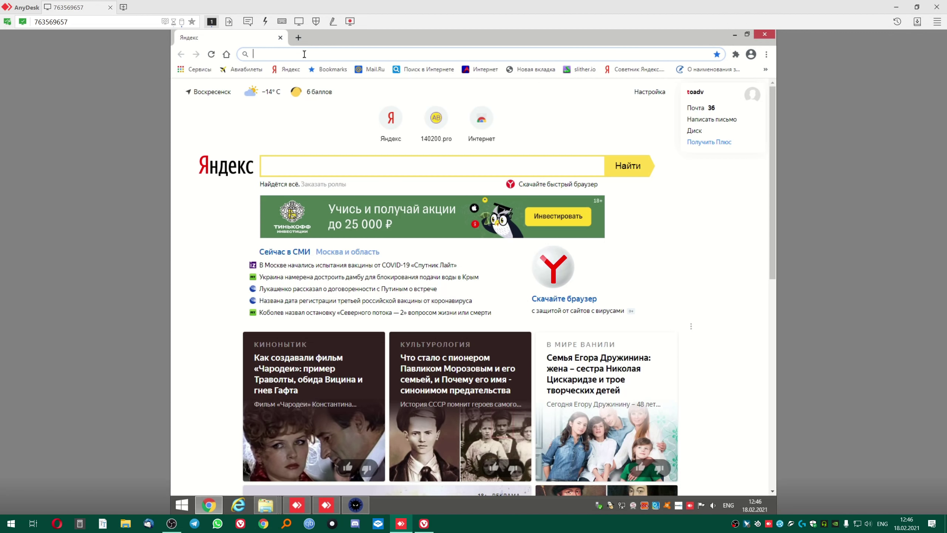
pyautogui.write('cr')
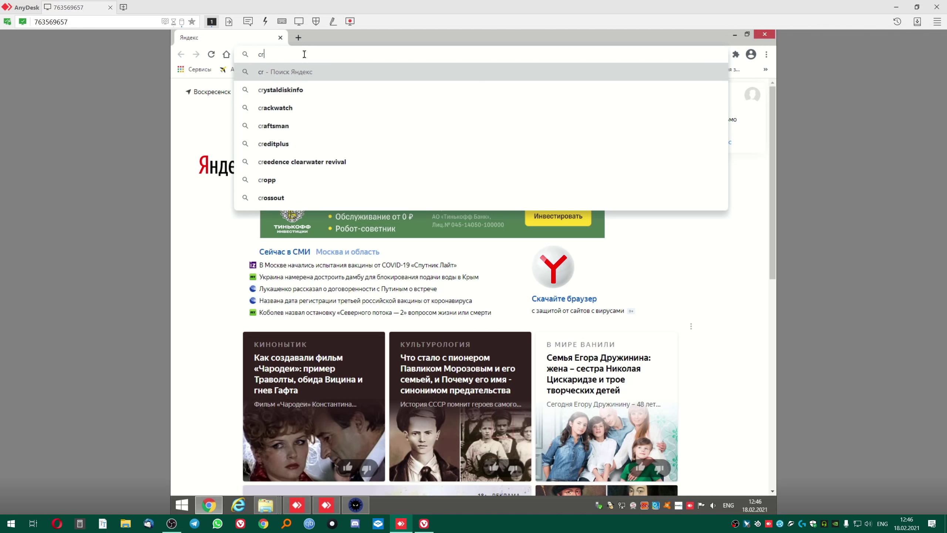
pyautogui.press('BackSpace')
pyautogui.press('BackSpace')
pyautogui.write('cu')
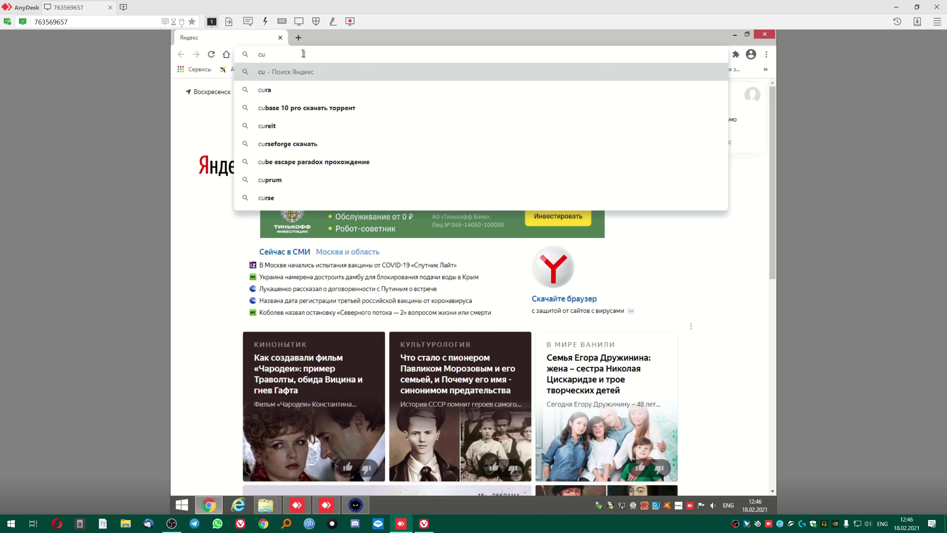
pyautogui.write('re it')
pyautogui.press('Return')
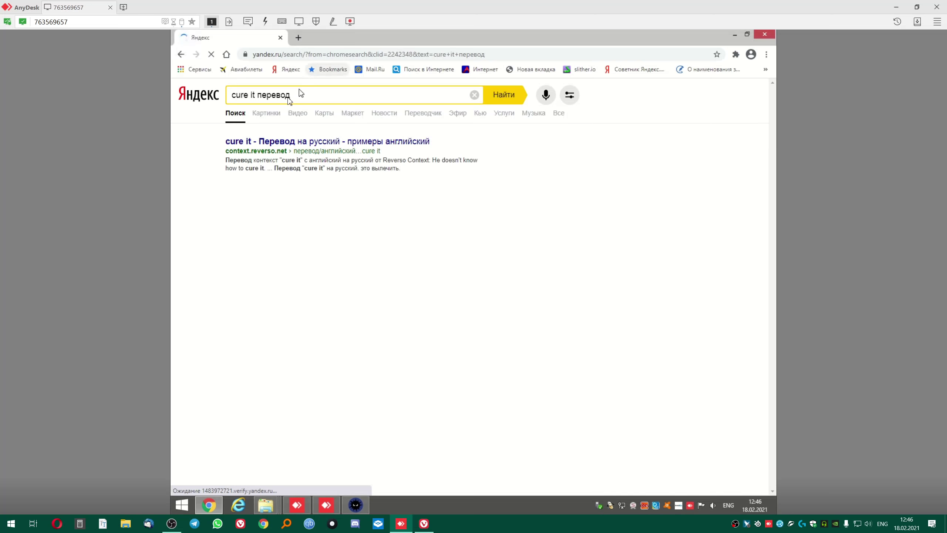
# Correct the search query to "cure it drweb" and run it.
pyautogui.doubleClick(260, 94)
pyautogui.press('BackSpace')
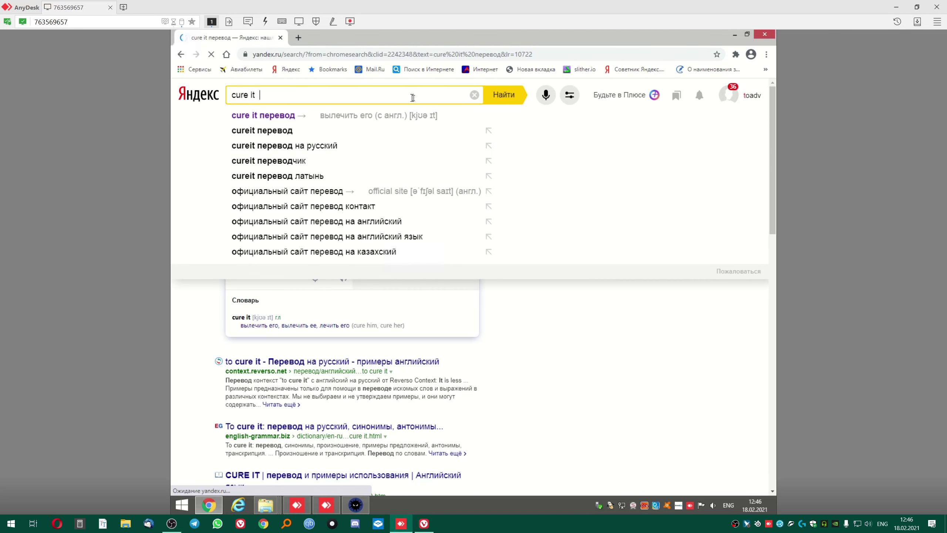
pyautogui.write('drwebn')
pyautogui.press('Return')
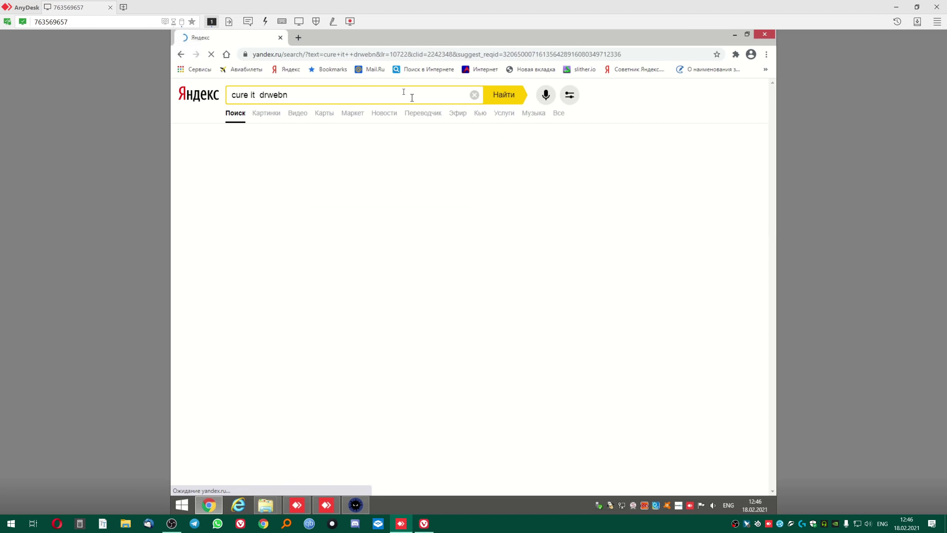
pyautogui.click(339, 96)
pyautogui.press('BackSpace')
pyautogui.press('Return')
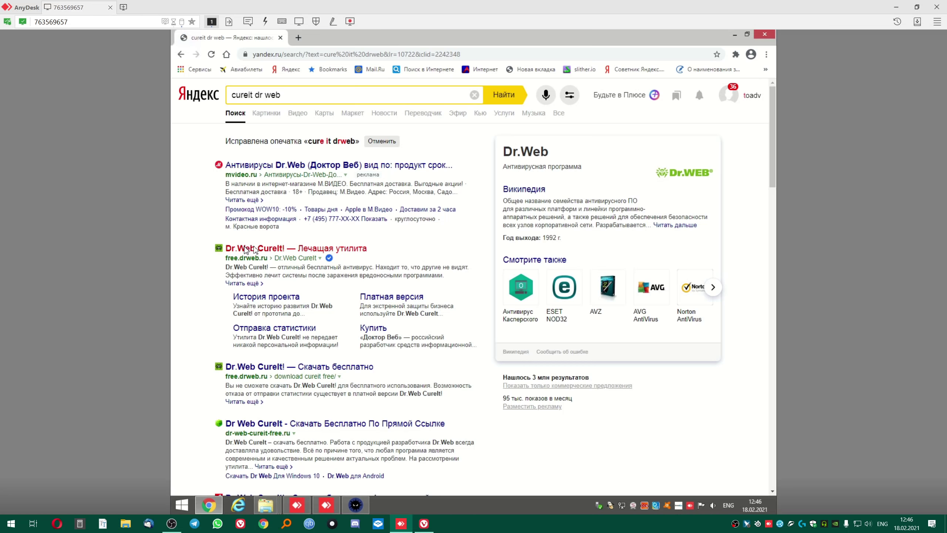
# Open the Dr.Web CureIt! page on free.drweb.ru, accept its cookie notice, and save the free home version as 537zhh67.exe in Загрузки.
pyautogui.click(241, 249)
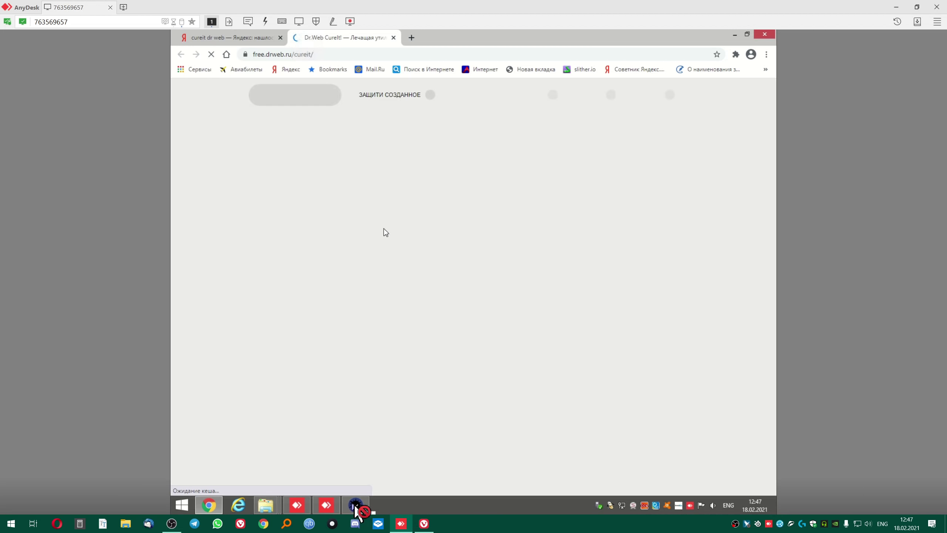
pyautogui.scroll(-10, 396, 243)
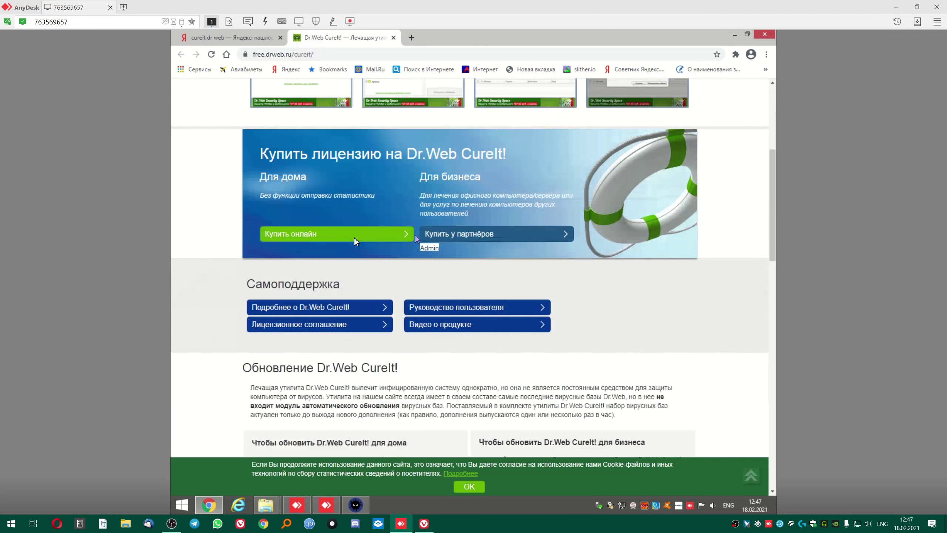
pyautogui.click(470, 487)
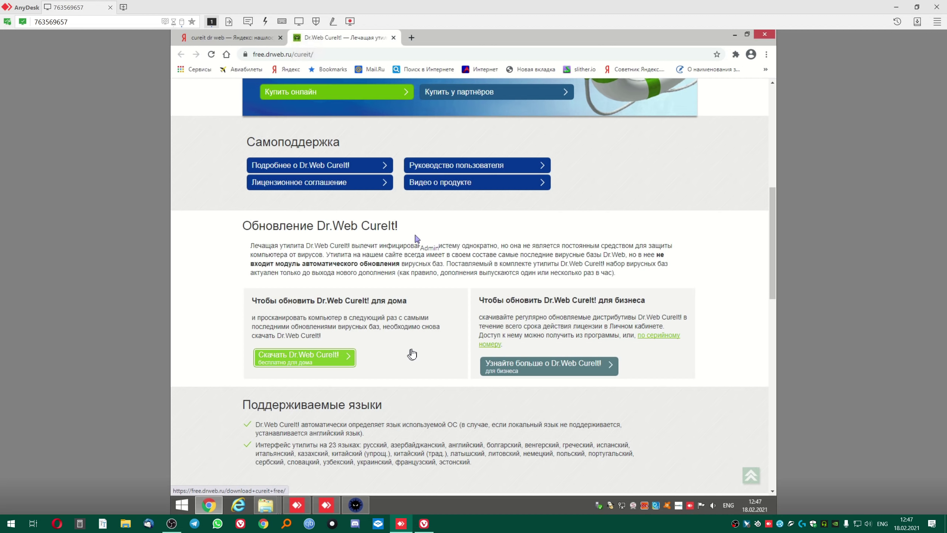
pyautogui.click(391, 355)
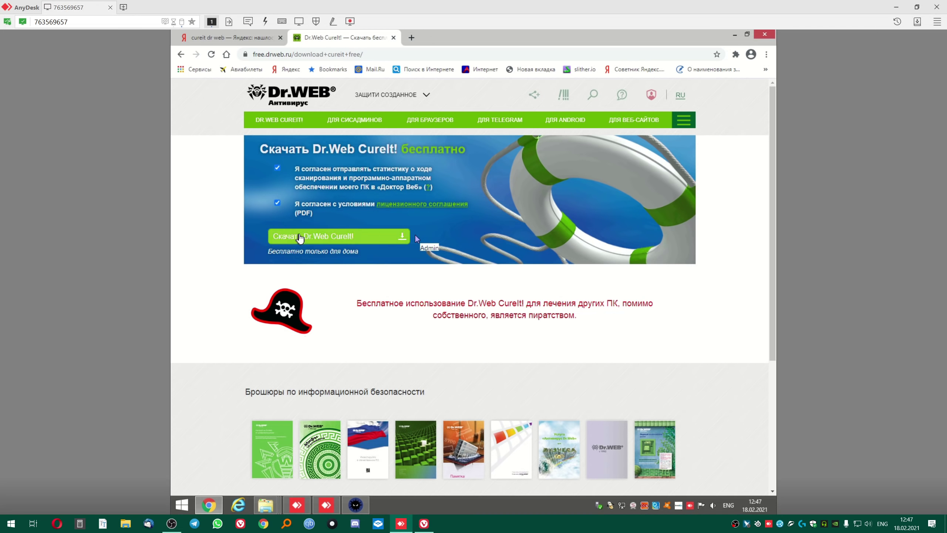
pyautogui.click(300, 236)
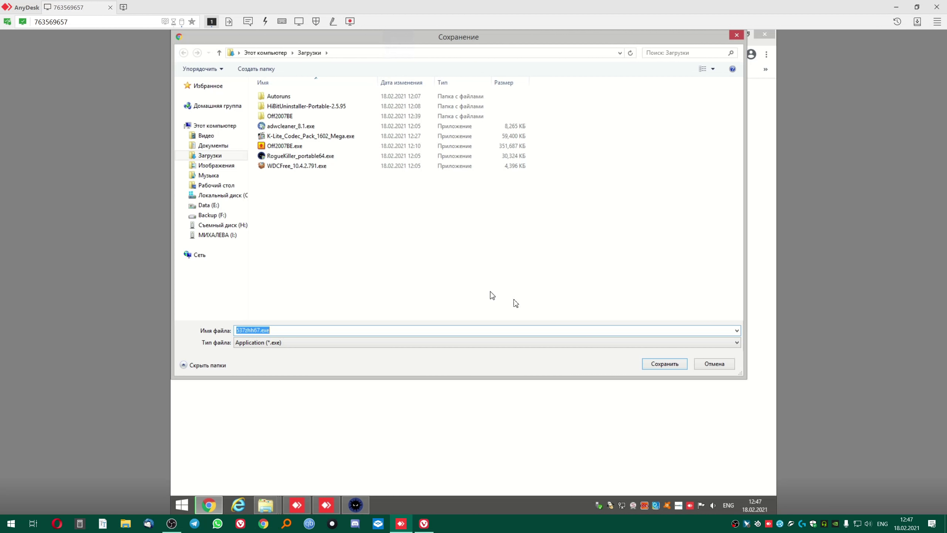
pyautogui.click(676, 368)
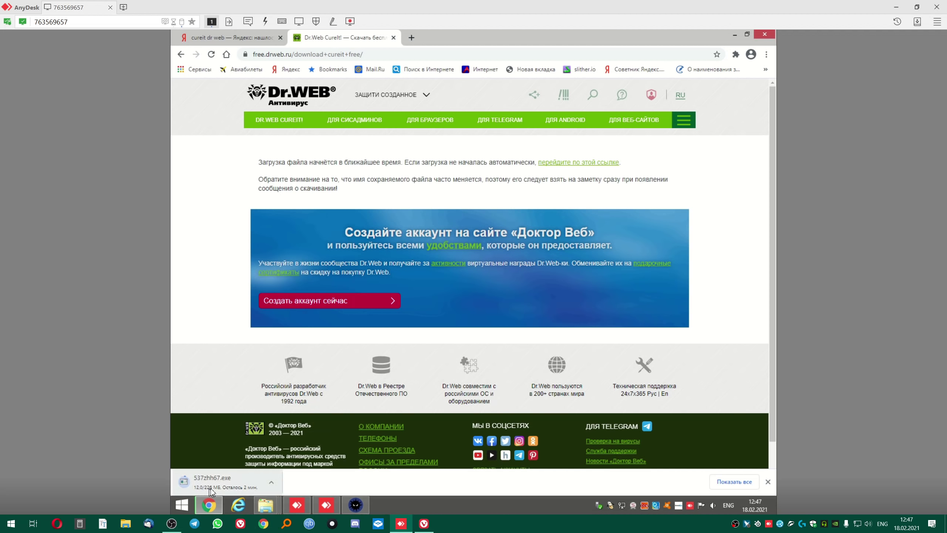
# Accept the RogueKiller user agreement, close the Adlice and Dr.Web pages, and minimise the browser.
pyautogui.click(356, 505)
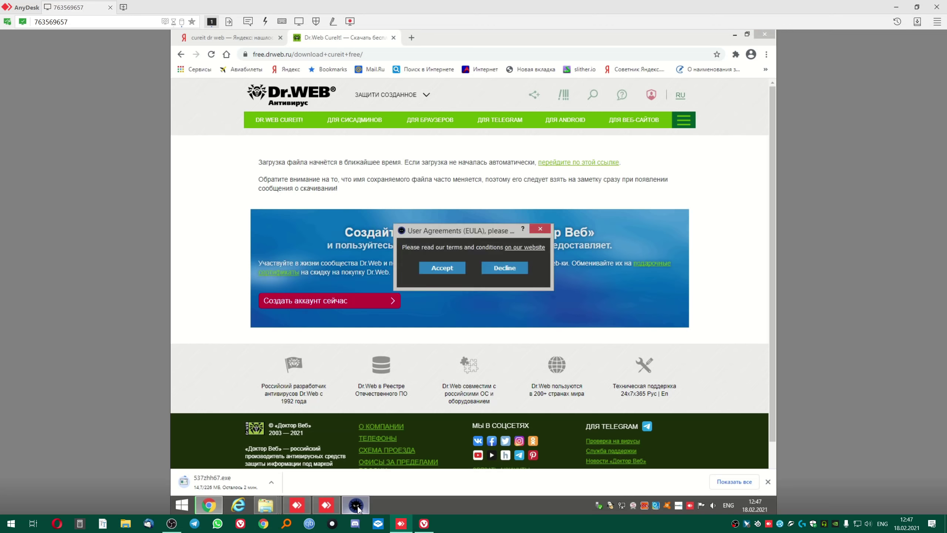
pyautogui.click(448, 269)
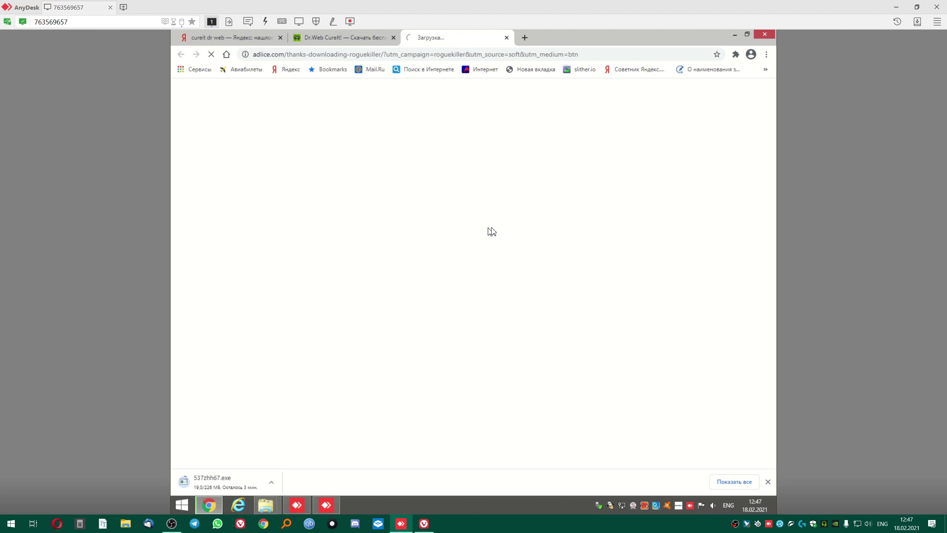
pyautogui.middleClick(459, 36)
pyautogui.middleClick(364, 40)
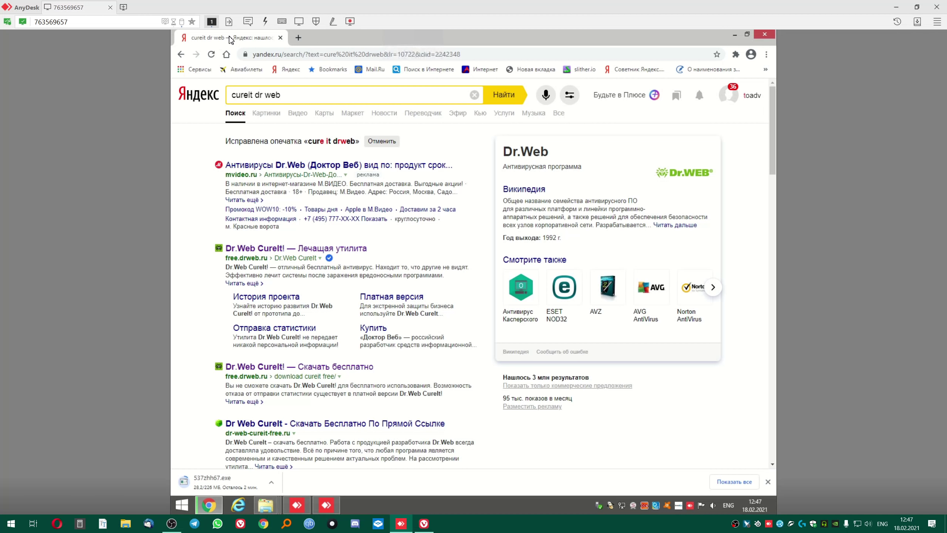
pyautogui.click(735, 35)
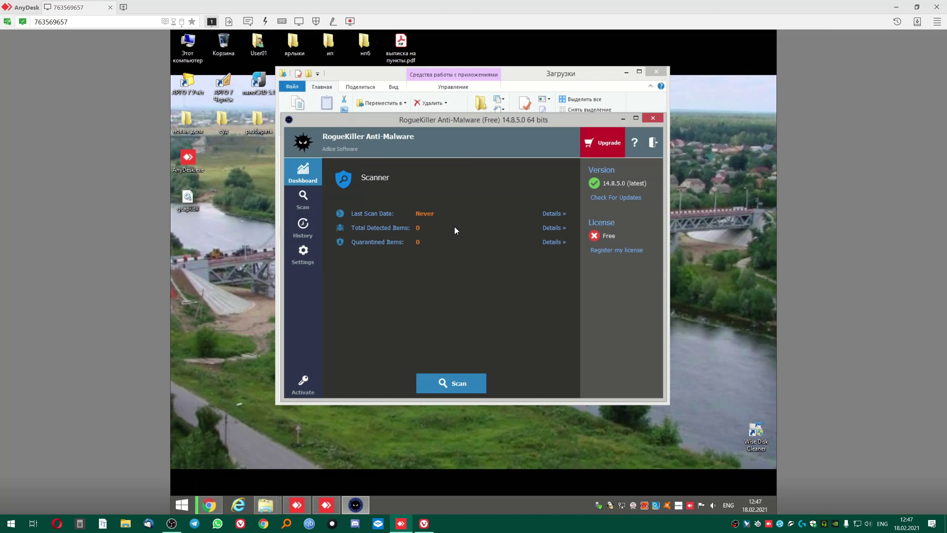
# Clear the Загрузки window from behind RogueKiller and start a Standard Scan.
pyautogui.moveTo(501, 119); pyautogui.dragTo(507, 88)
pyautogui.click(581, 80)
pyautogui.click(626, 72)
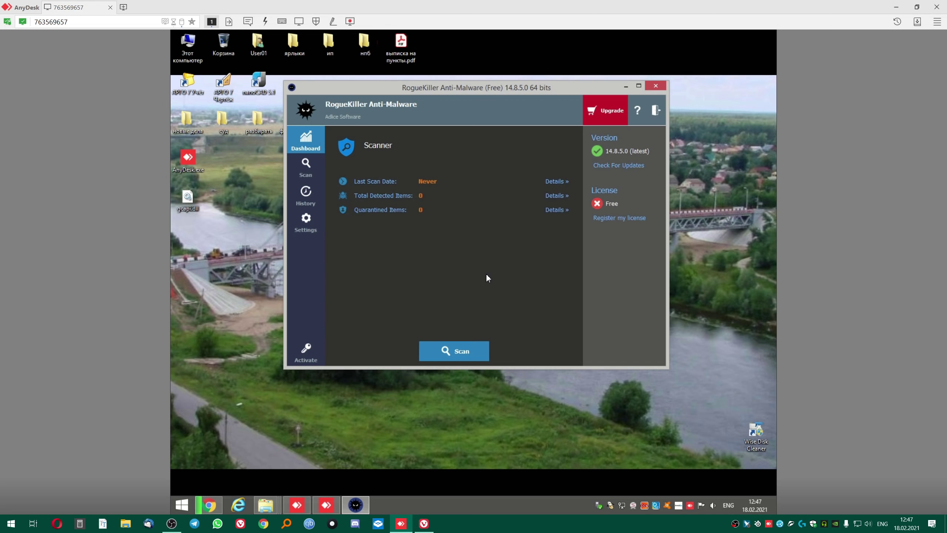
pyautogui.click(458, 355)
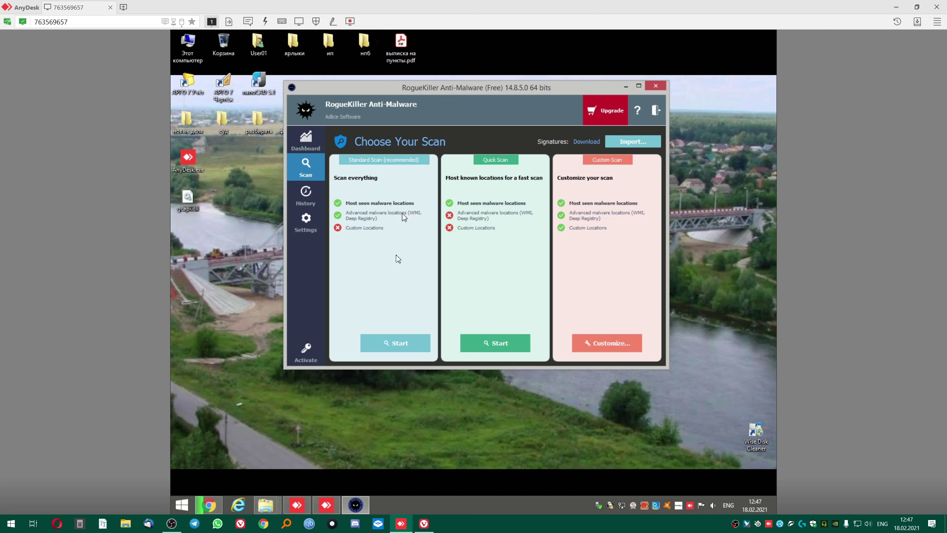
pyautogui.click(395, 346)
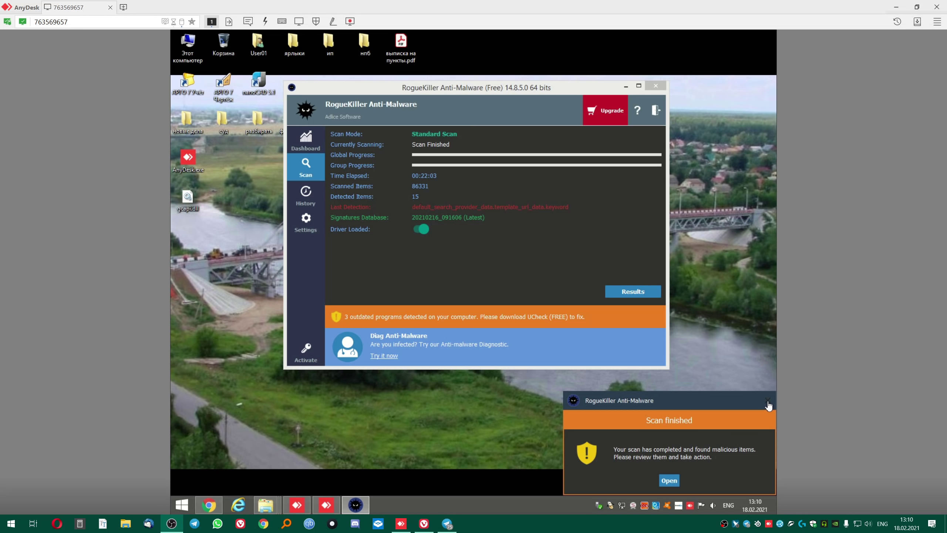
# Open the RogueKiller scan results and enlarge the window to show more of the detections.
pyautogui.moveTo(487, 87); pyautogui.dragTo(462, 94)
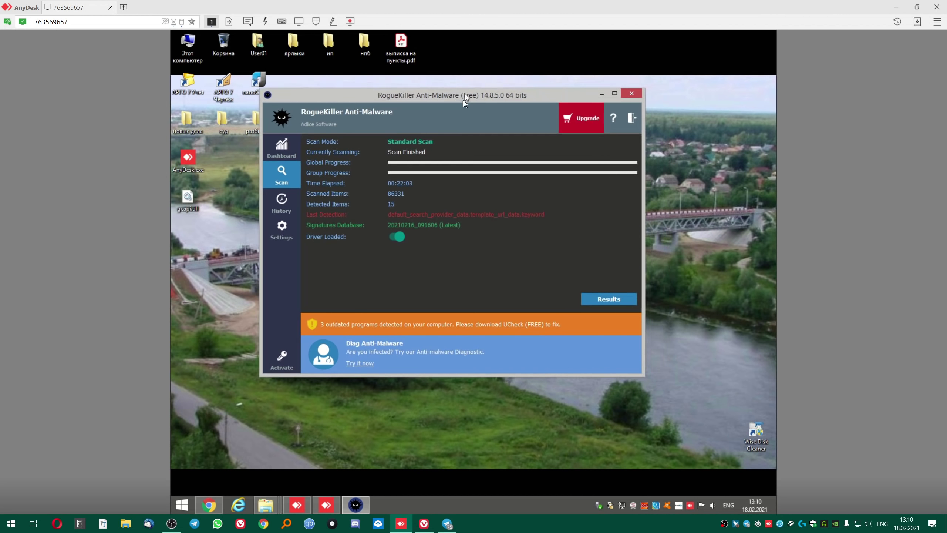
pyautogui.click(604, 300)
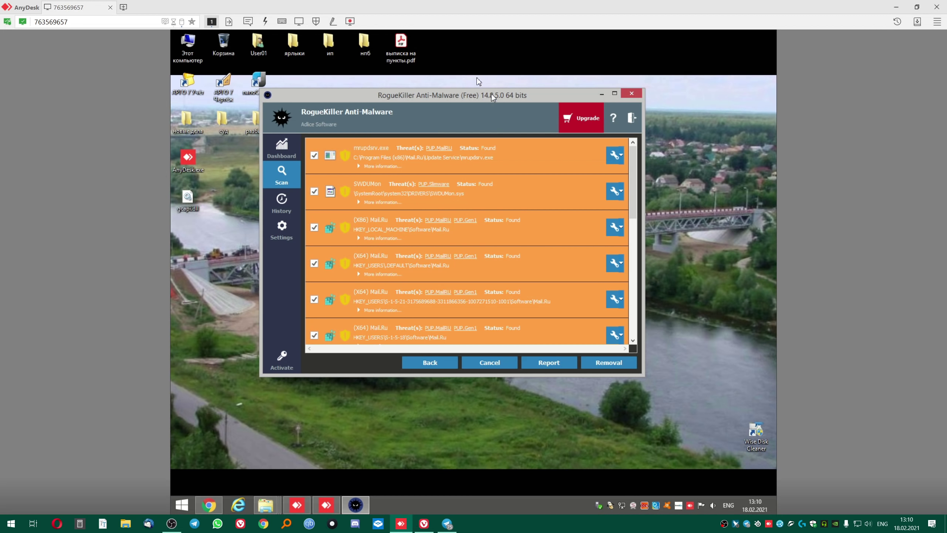
pyautogui.moveTo(492, 95); pyautogui.dragTo(449, 44)
pyautogui.moveTo(602, 327); pyautogui.dragTo(739, 491)
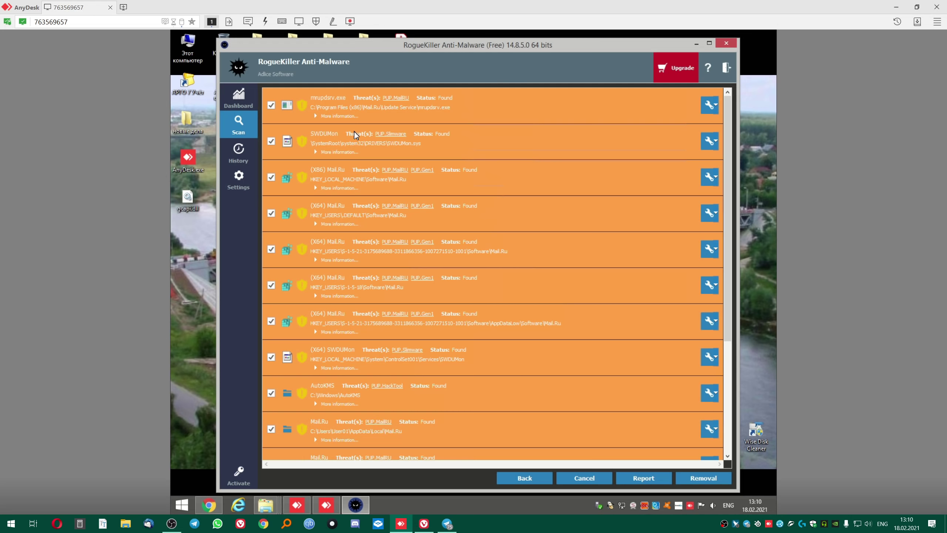
# Expand the extra information for the mrupdsrv.exe and SWDUMon detections to check their details.
pyautogui.click(316, 116)
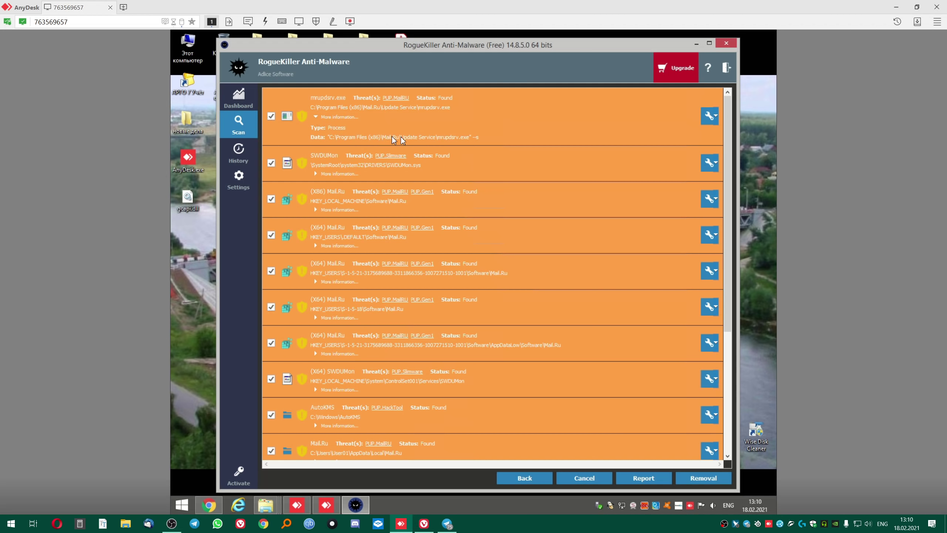
pyautogui.click(316, 175)
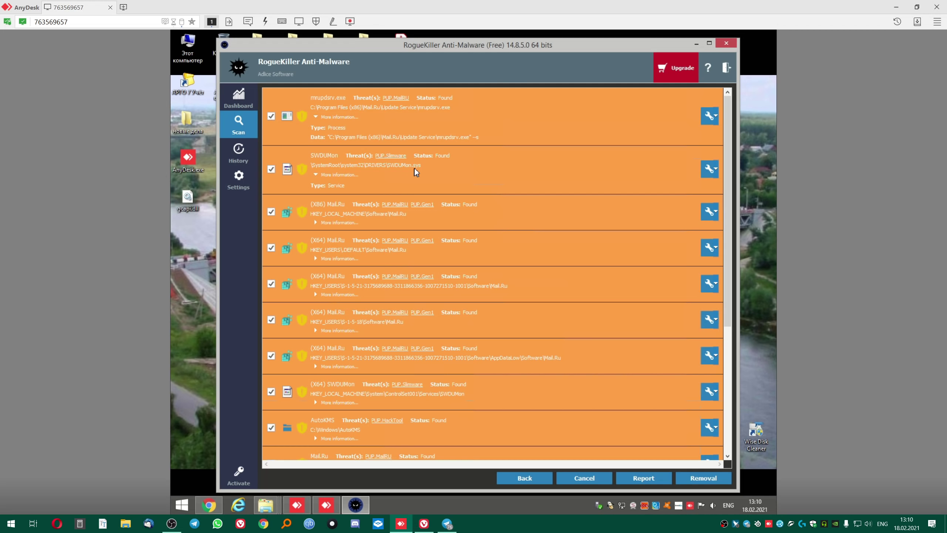
pyautogui.click(328, 175)
pyautogui.click(319, 175)
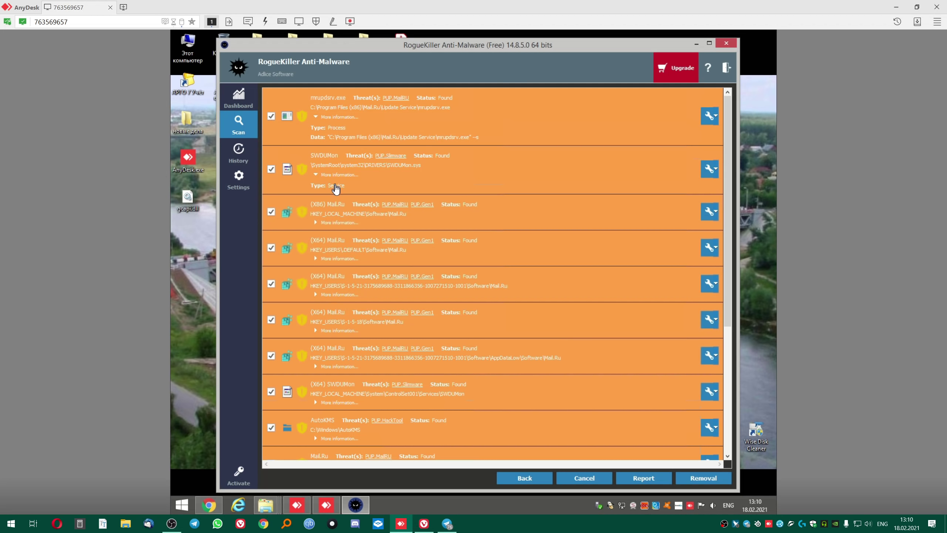
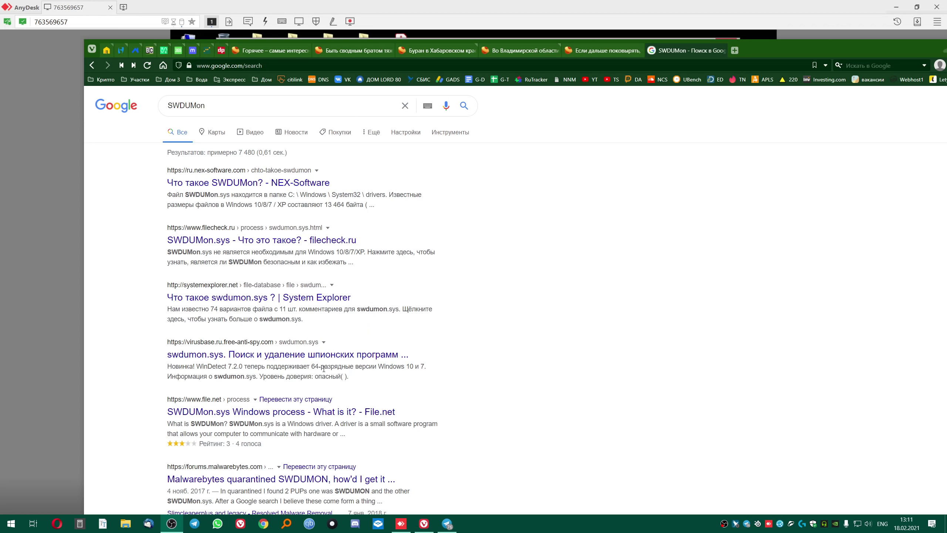
# Review the Google results for SWDUMon, read the NEX-Software article explaining it, and dismiss the site's notification request.
pyautogui.scroll(-1, 302, 373)
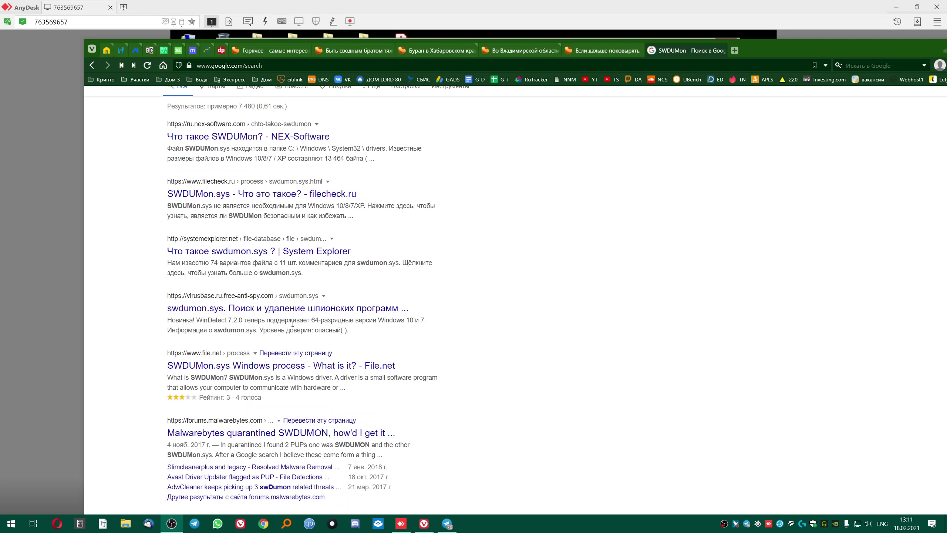
pyautogui.scroll(-1, 252, 337)
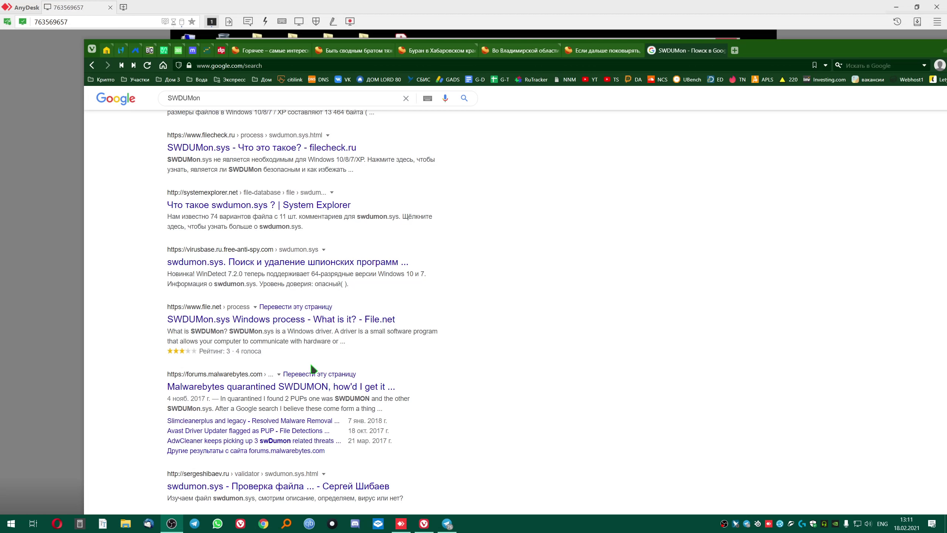
pyautogui.scroll(2, 306, 387)
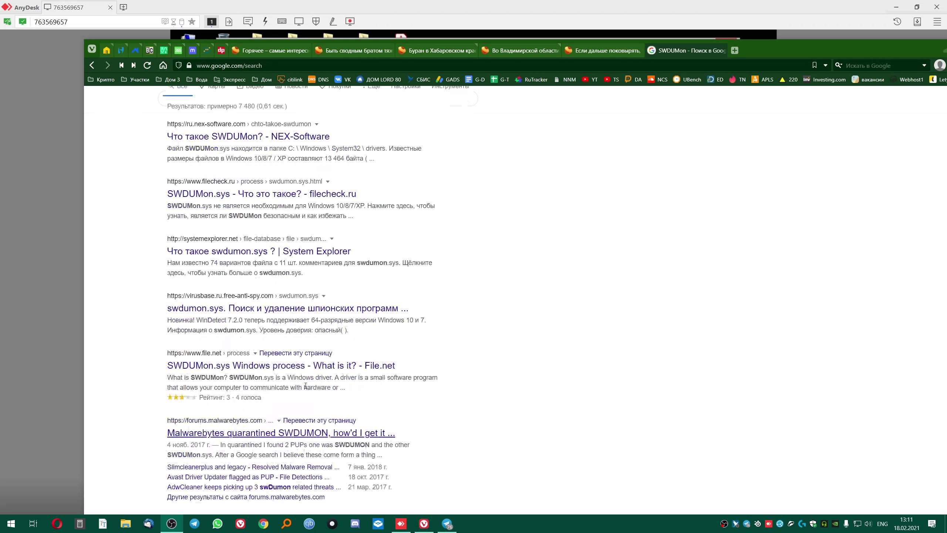
pyautogui.doubleClick(260, 183)
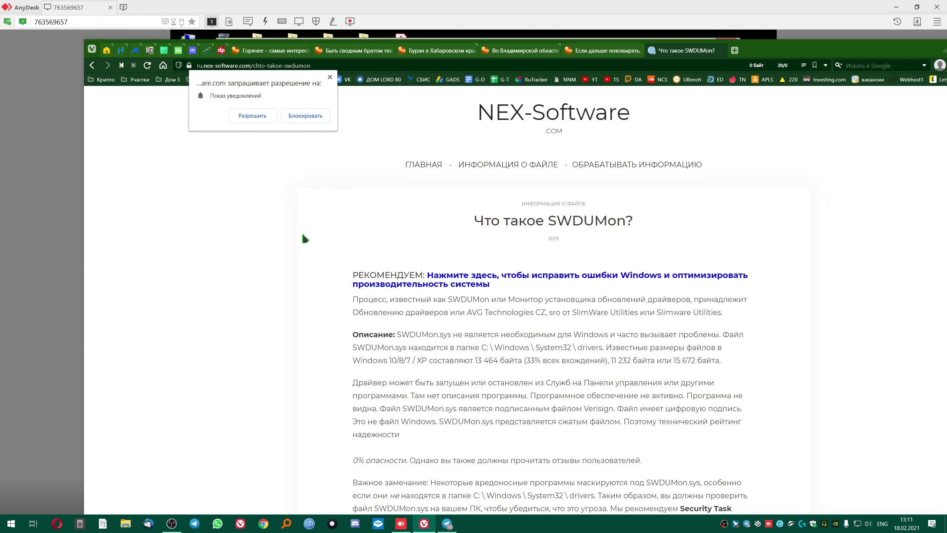
pyautogui.scroll(-2, 305, 238)
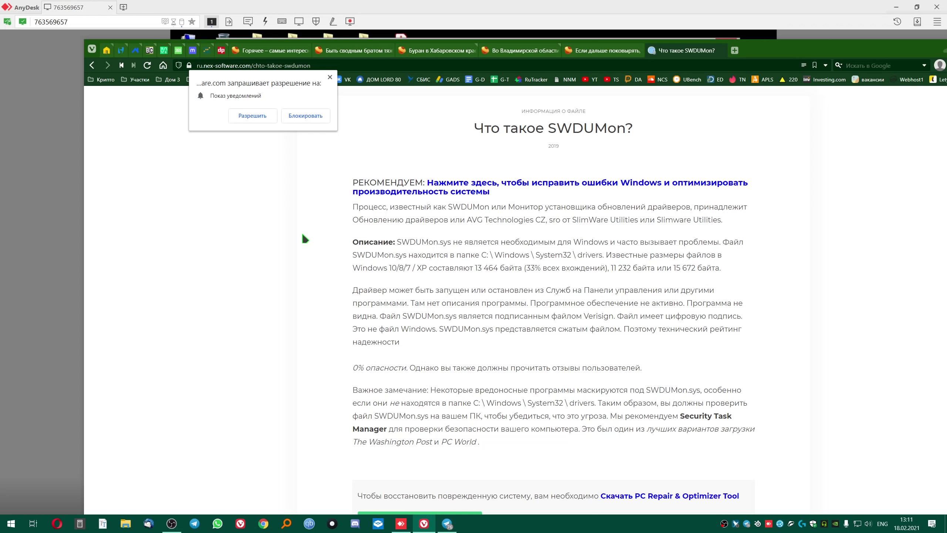
pyautogui.scroll(-9, 305, 239)
pyautogui.scroll(7, 305, 239)
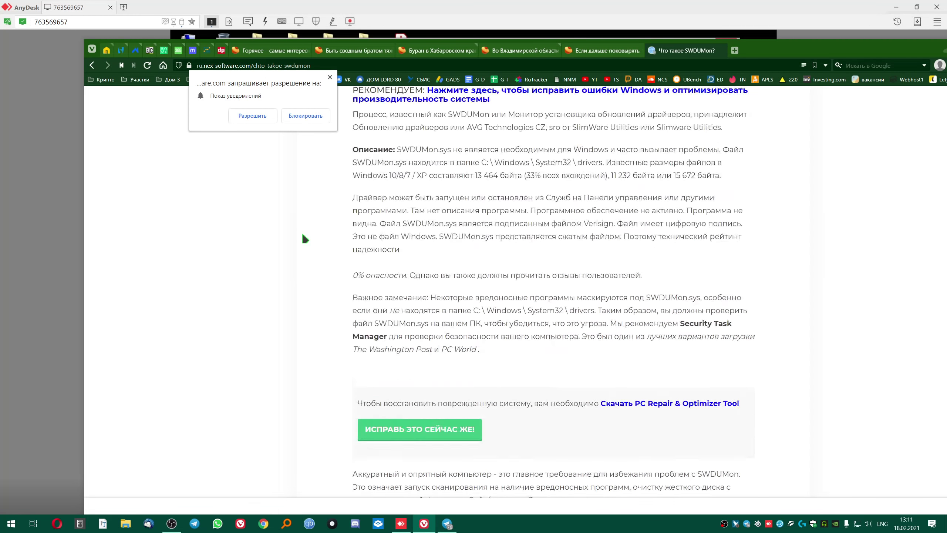
pyautogui.scroll(4, 305, 239)
pyautogui.click(330, 77)
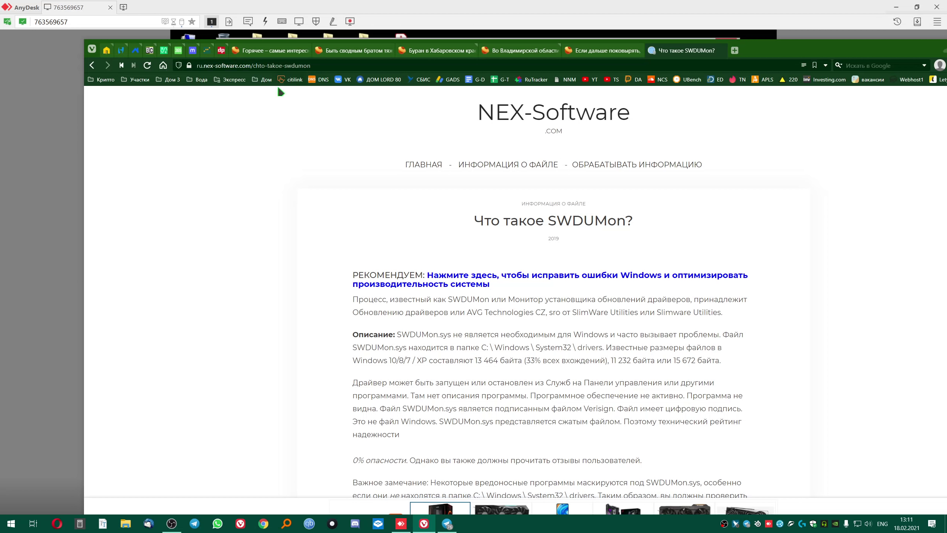
# Return to the Google results for SWDUMon and open another swdumon.sys file-check page to read about the file.
pyautogui.click(92, 66)
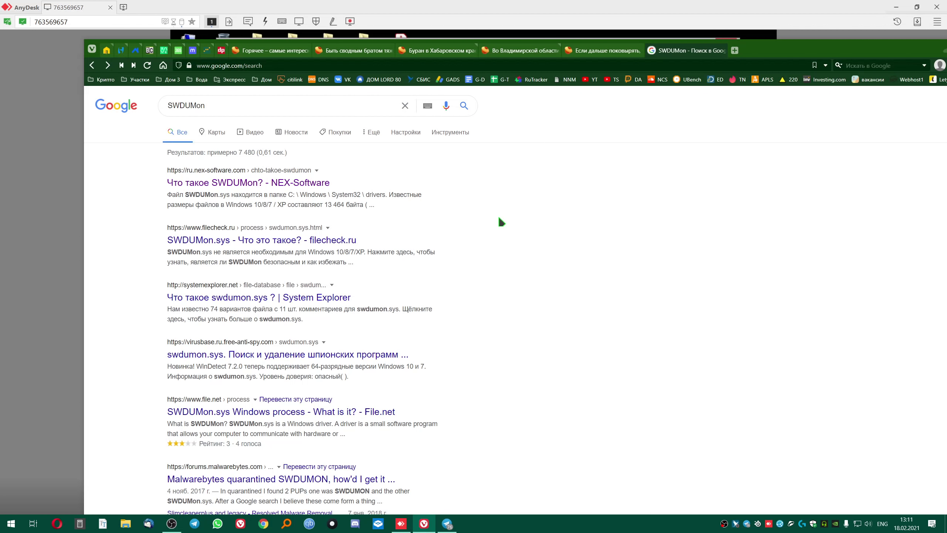
pyautogui.moveTo(802, 55); pyautogui.dragTo(845, 50)
pyautogui.scroll(-6, 528, 314)
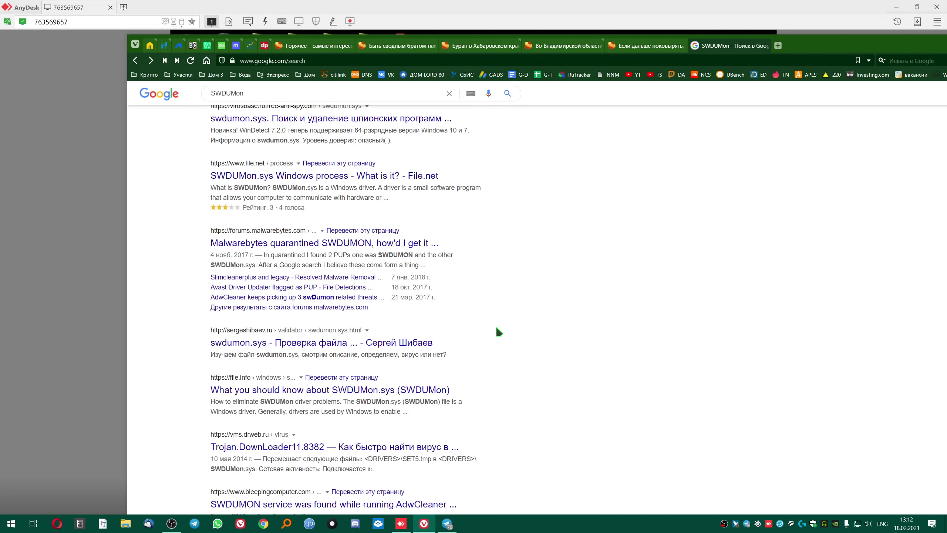
pyautogui.click(319, 343)
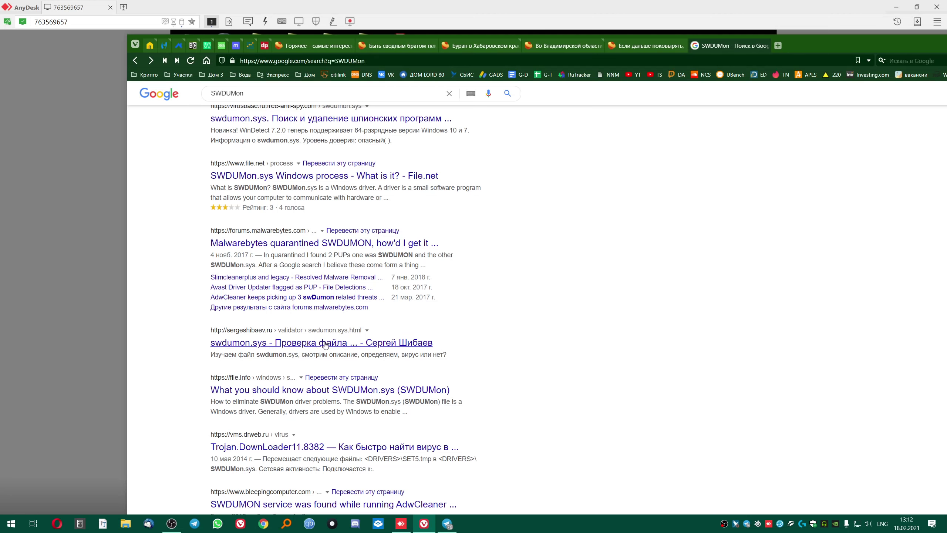
pyautogui.scroll(-5, 519, 294)
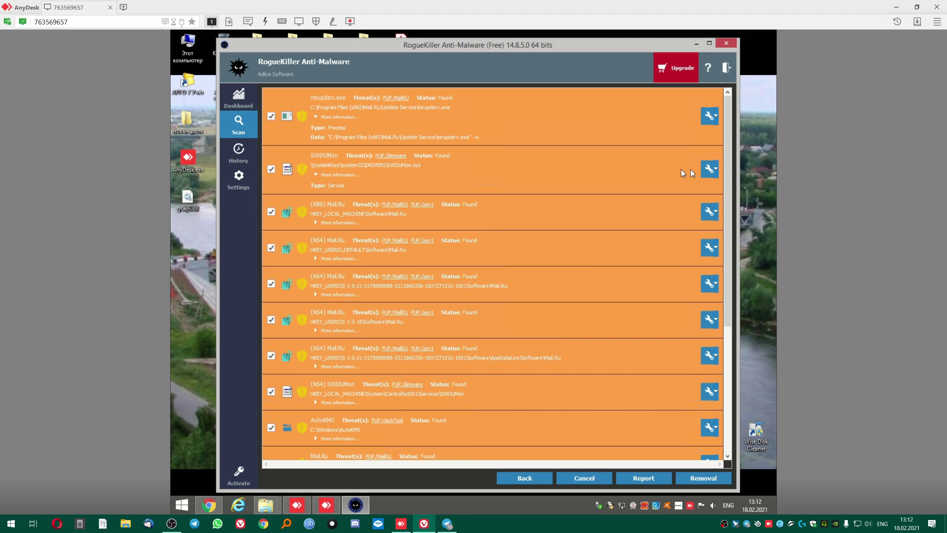
# Switch back to RogueKiller in the remote session and check the actions available for the SWDUMon service detection.
pyautogui.click(711, 170)
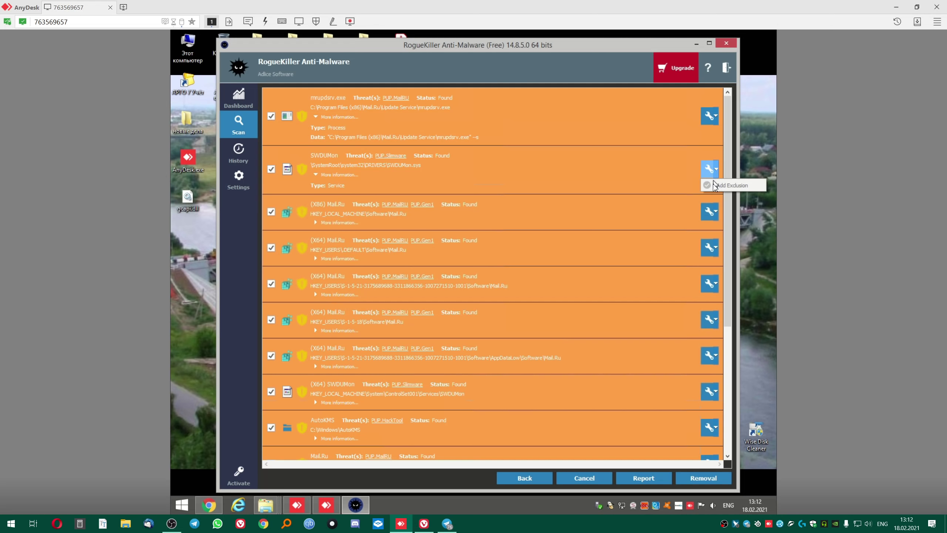
pyautogui.click(271, 202)
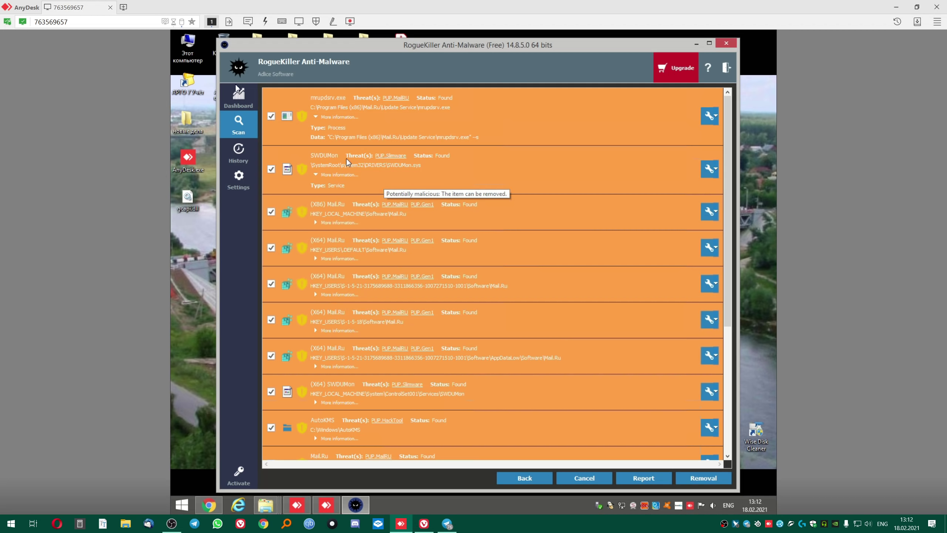
# Open Этот компьютер on the remote desktop and arrange its window so the SWDUMon detection path in RogueKiller stays readable.
pyautogui.doubleClick(191, 47)
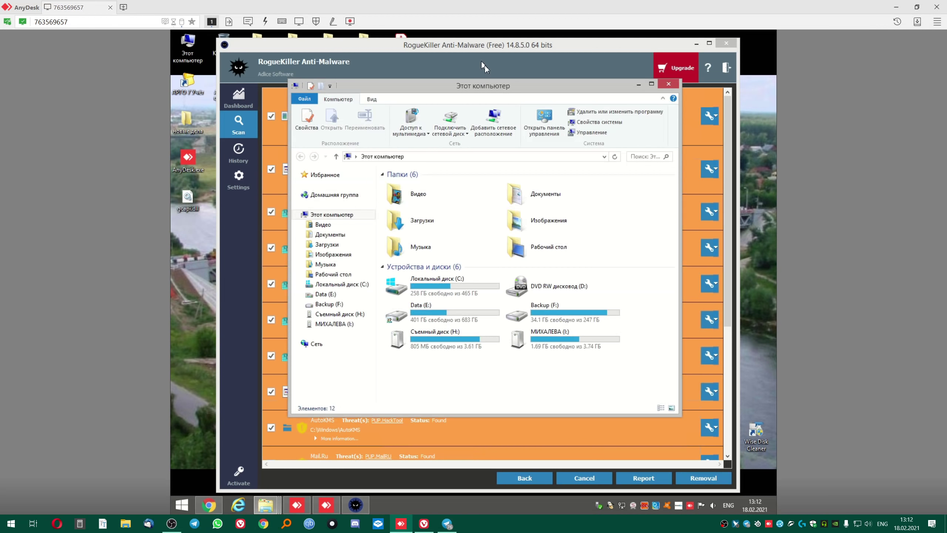
pyautogui.moveTo(495, 86); pyautogui.dragTo(583, 124)
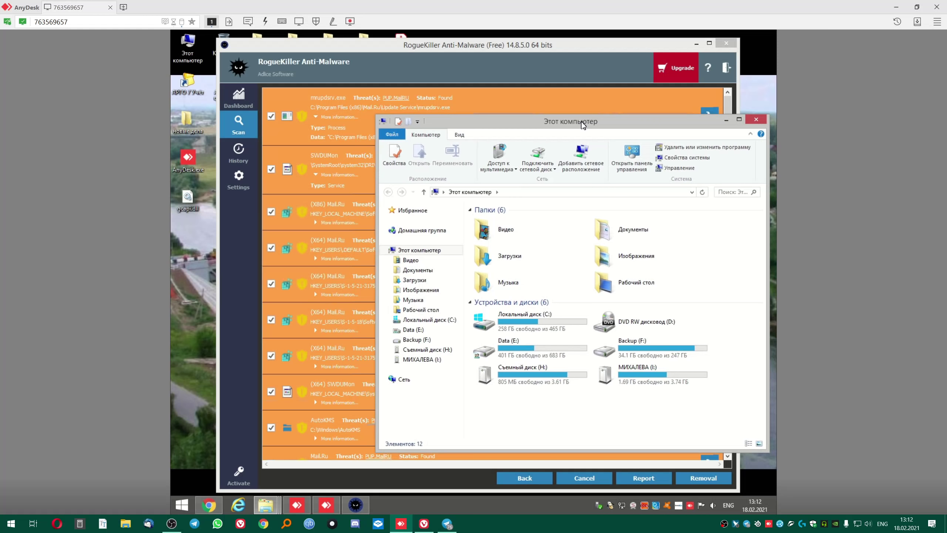
pyautogui.moveTo(554, 46); pyautogui.dragTo(510, 44)
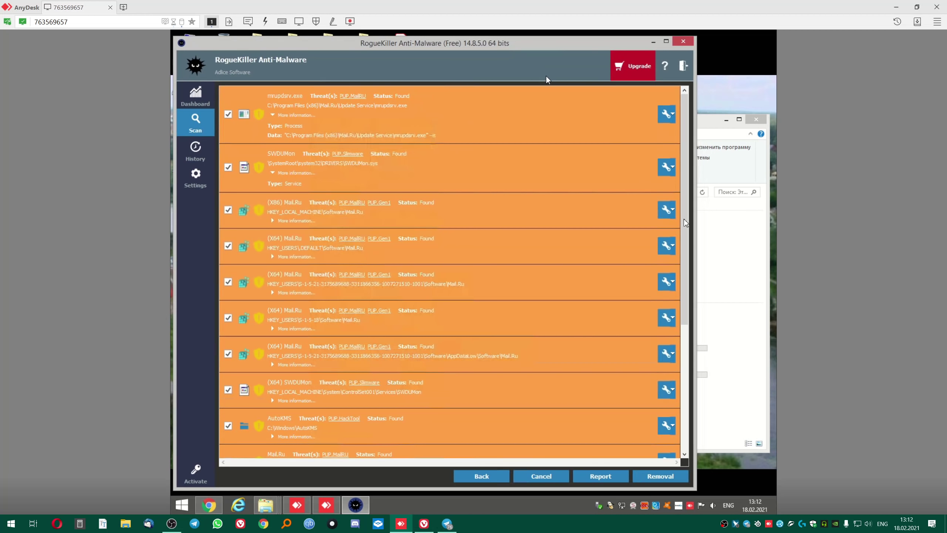
pyautogui.click(730, 274)
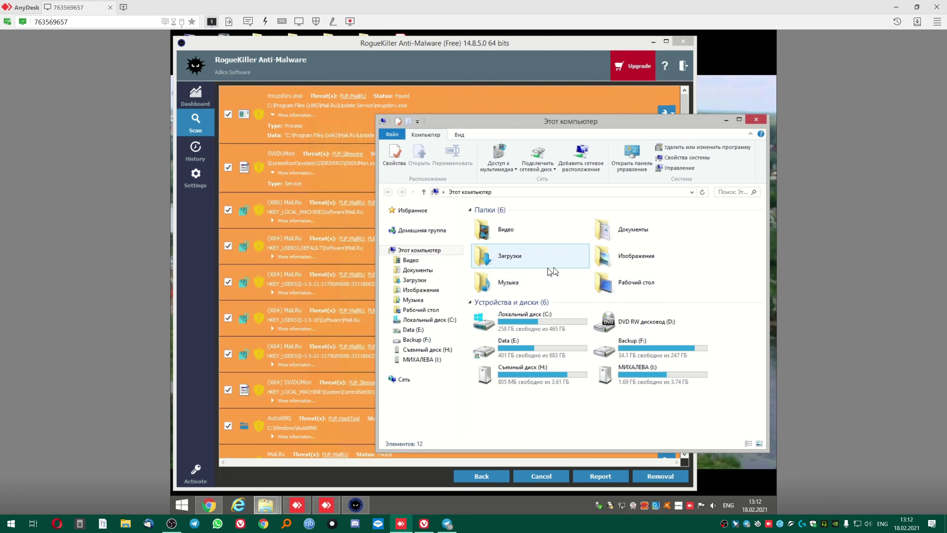
pyautogui.moveTo(454, 123); pyautogui.dragTo(440, 201)
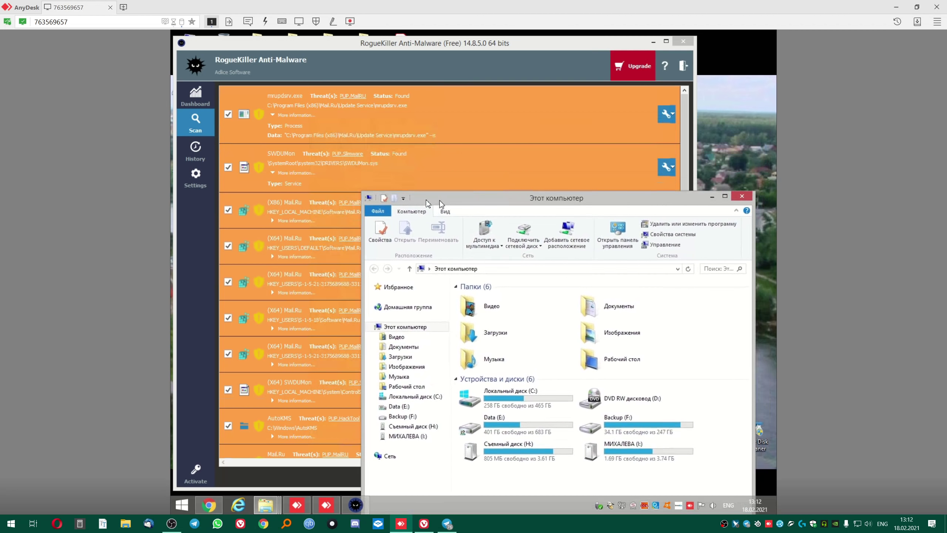
# Browse to the C:\Windows\System32\drivers folder in the file explorer window.
pyautogui.doubleClick(511, 397)
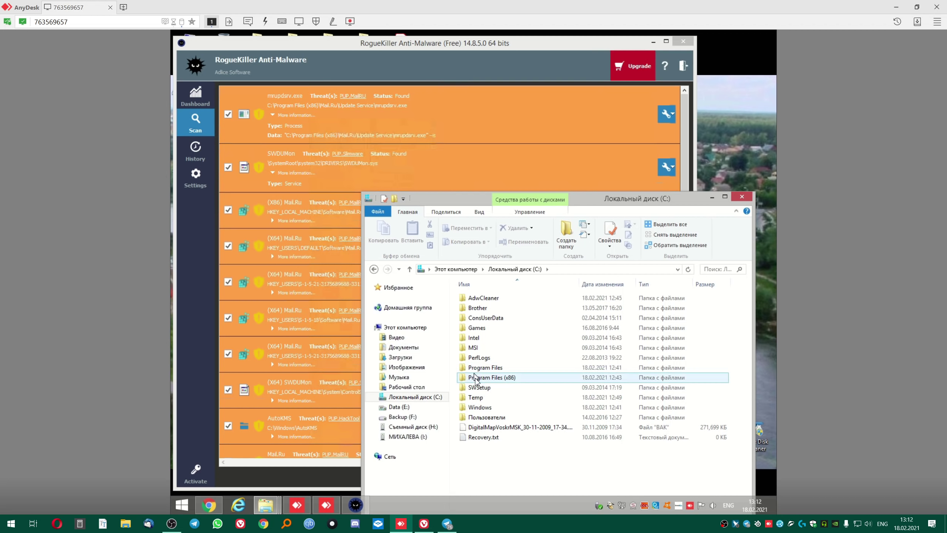
pyautogui.doubleClick(481, 407)
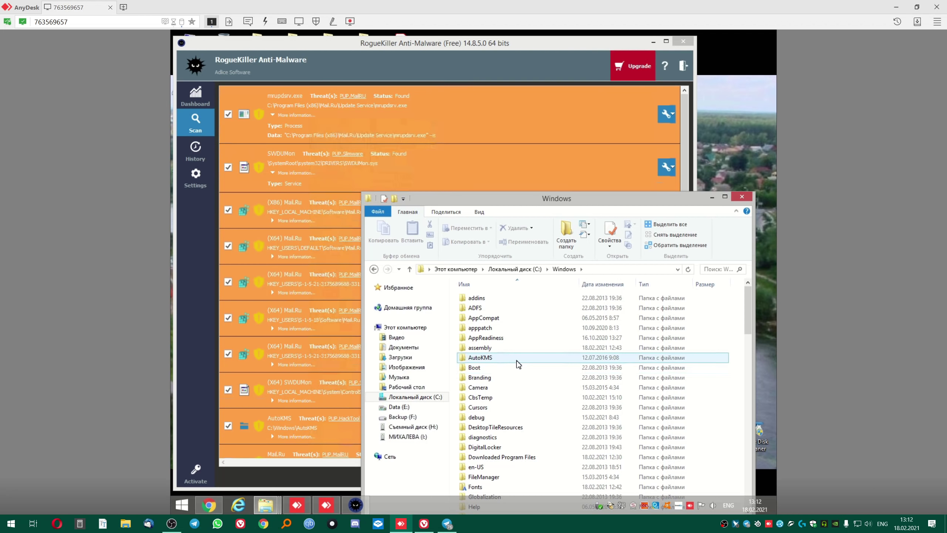
pyautogui.scroll(-19, 517, 354)
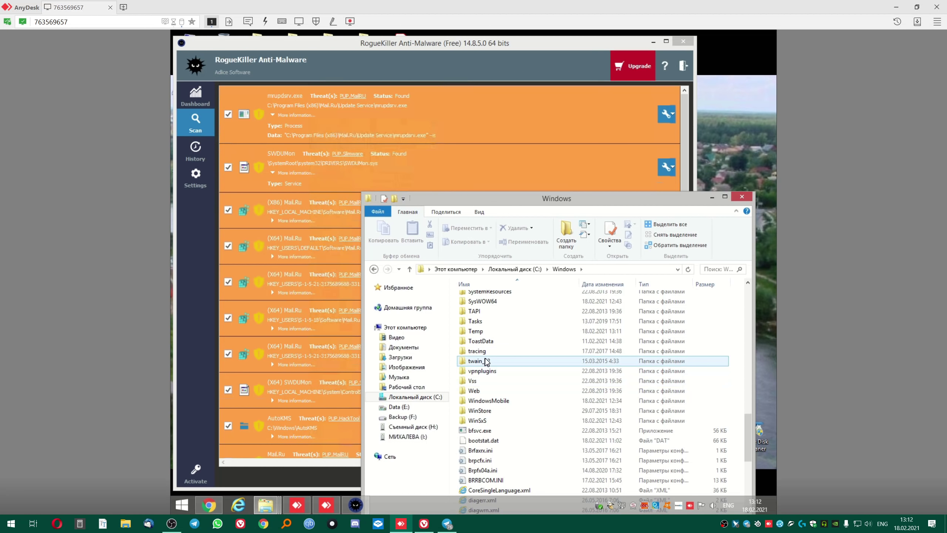
pyautogui.scroll(2, 486, 362)
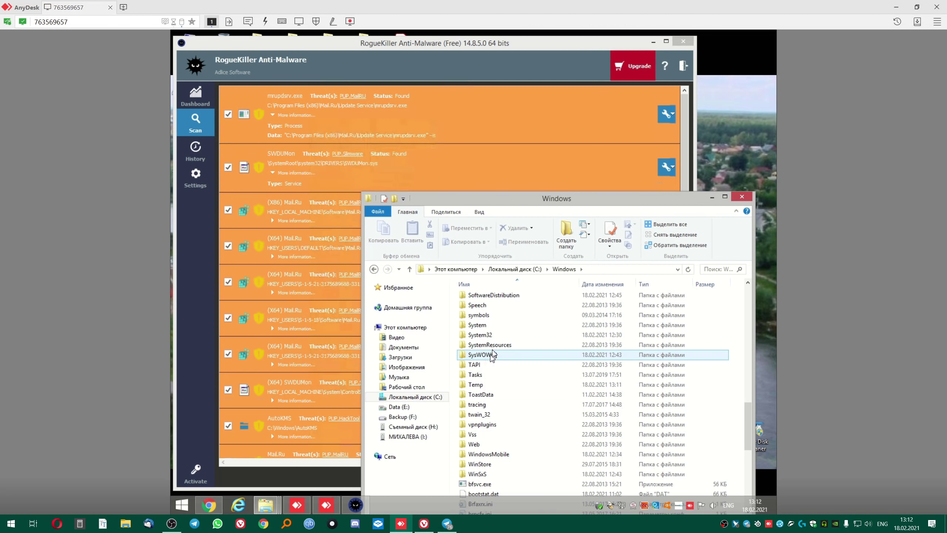
pyautogui.doubleClick(492, 336)
pyautogui.scroll(-4, 496, 351)
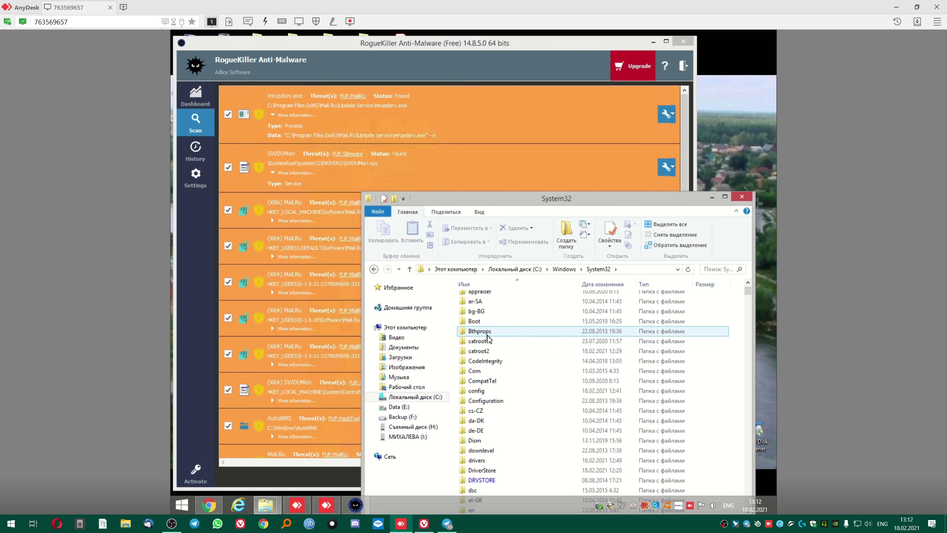
pyautogui.scroll(-1, 497, 354)
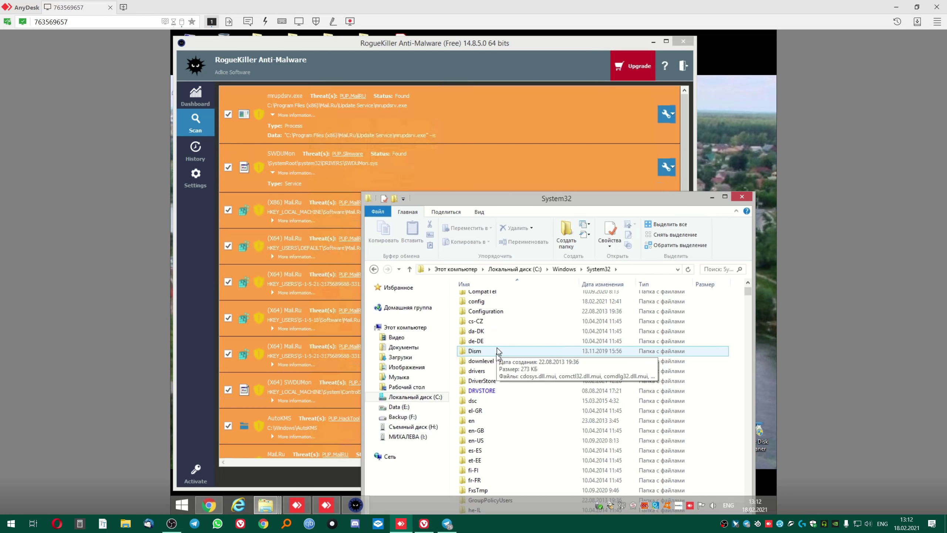
pyautogui.doubleClick(488, 371)
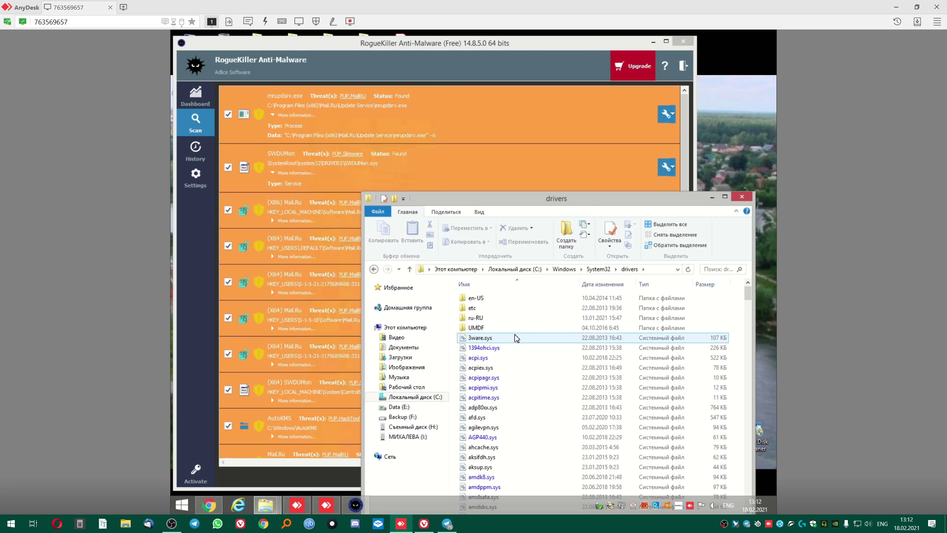
# Look for SWDUMon.sys among the files around swenum.sys in the drivers folder.
pyautogui.moveTo(485, 199); pyautogui.dragTo(514, 144)
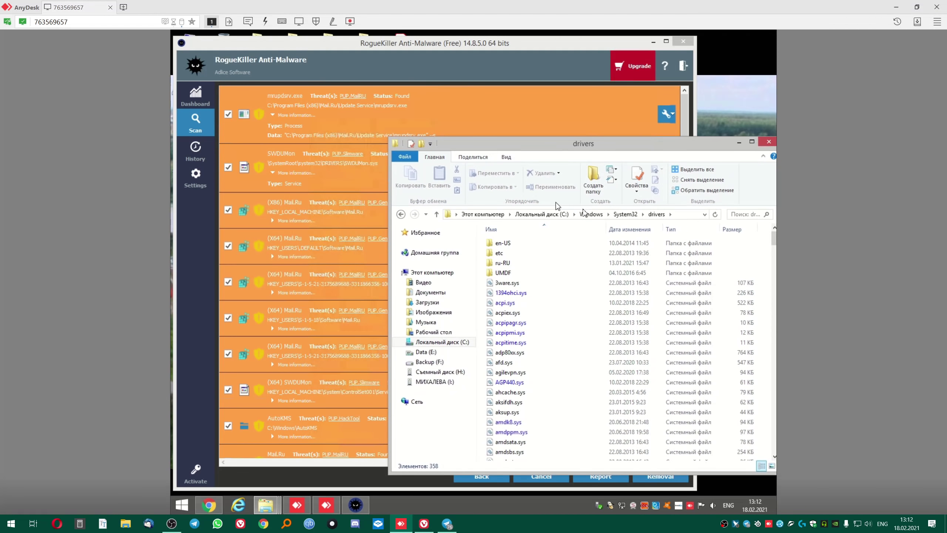
pyautogui.click(548, 282)
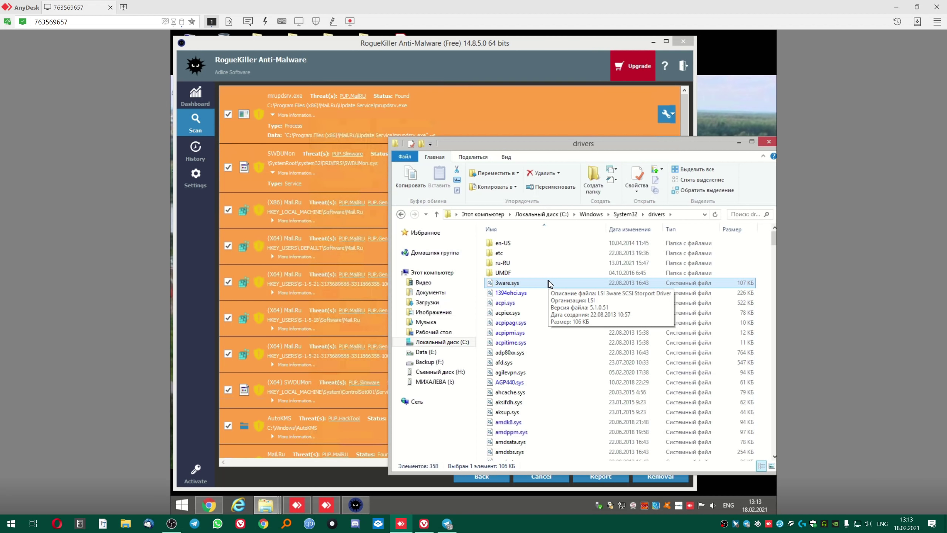
pyautogui.write('tdx')
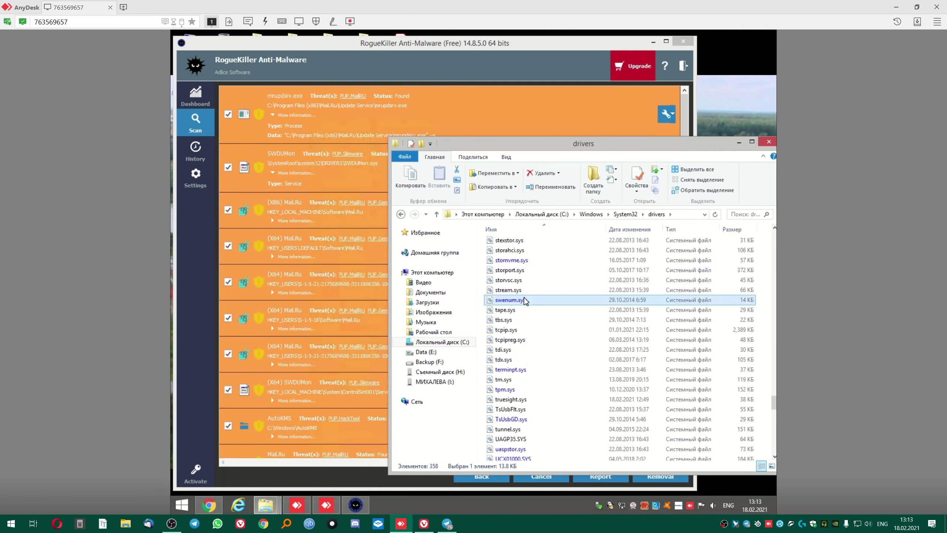
pyautogui.scroll(4, 549, 298)
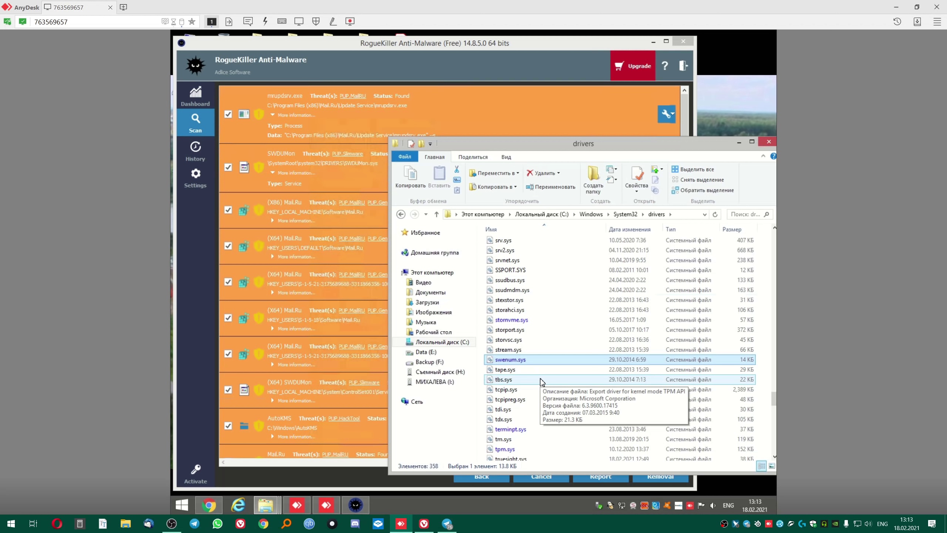
pyautogui.moveTo(549, 146); pyautogui.dragTo(565, 118)
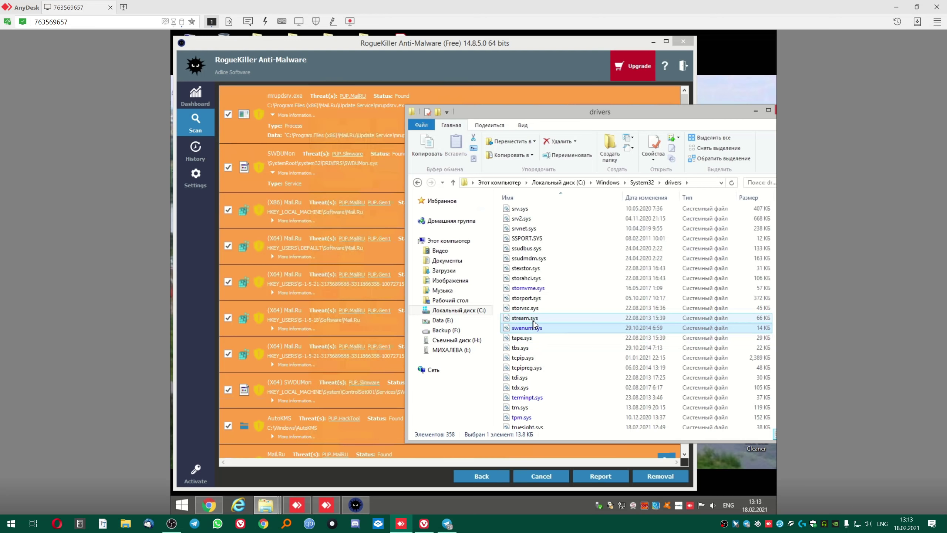
pyautogui.click(534, 319)
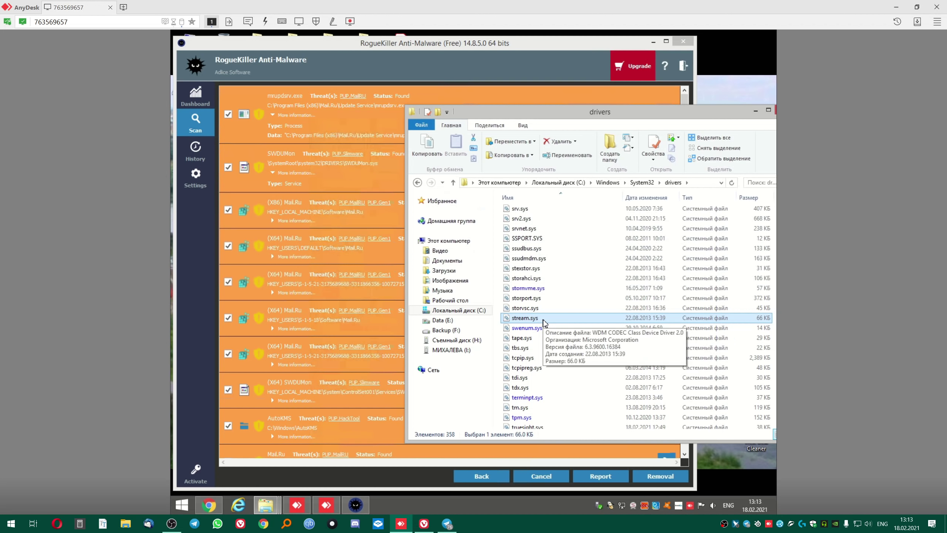
pyautogui.press('Down')
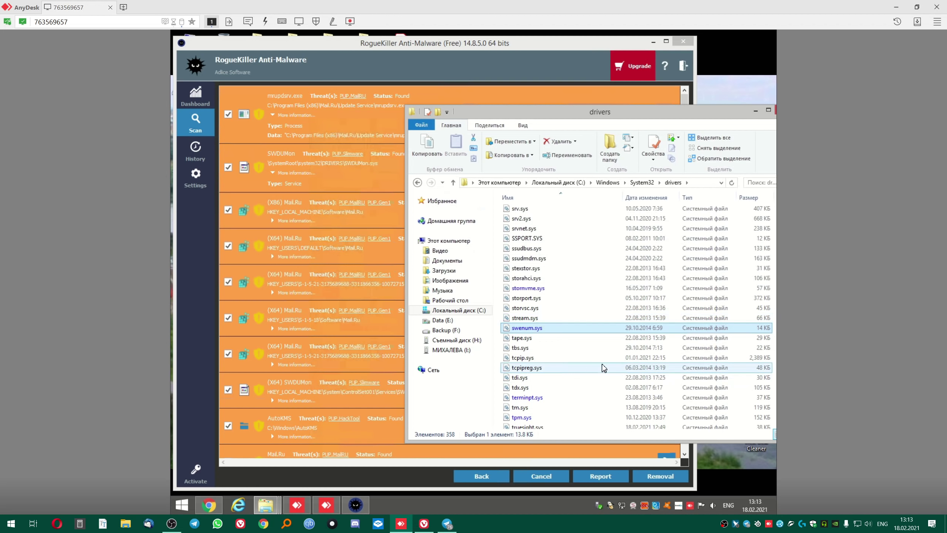
# Set the folder options to show hidden files, folders and drives and to stop hiding protected system files.
pyautogui.click(523, 126)
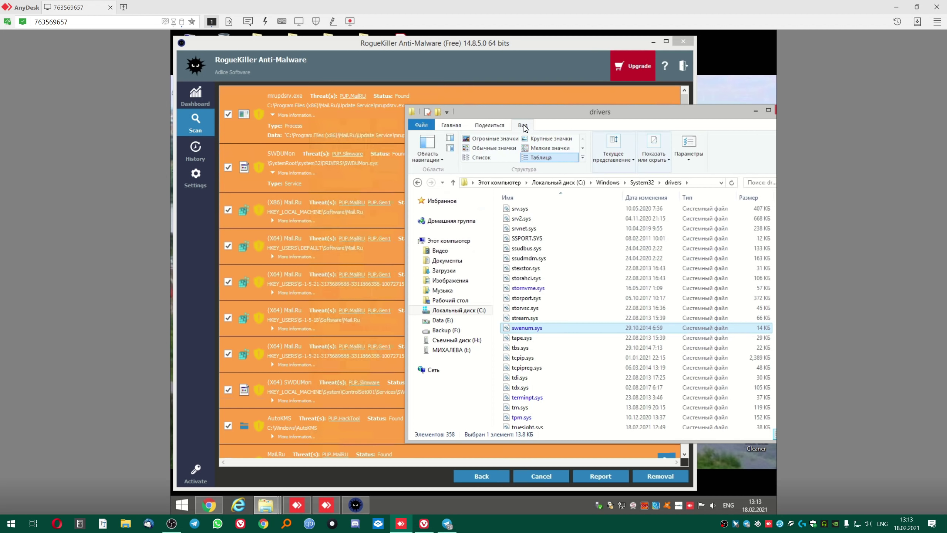
pyautogui.click(693, 153)
pyautogui.click(693, 145)
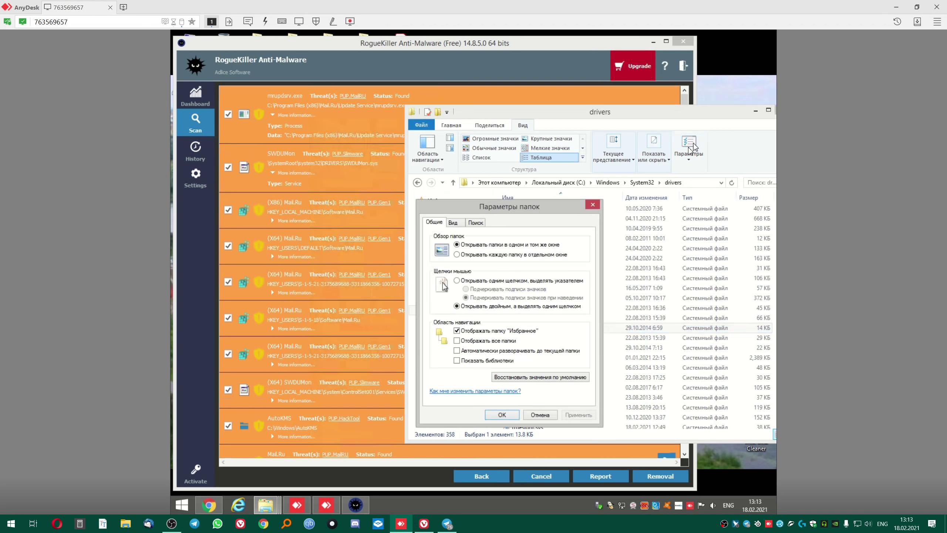
pyautogui.click(454, 223)
pyautogui.scroll(-5, 582, 327)
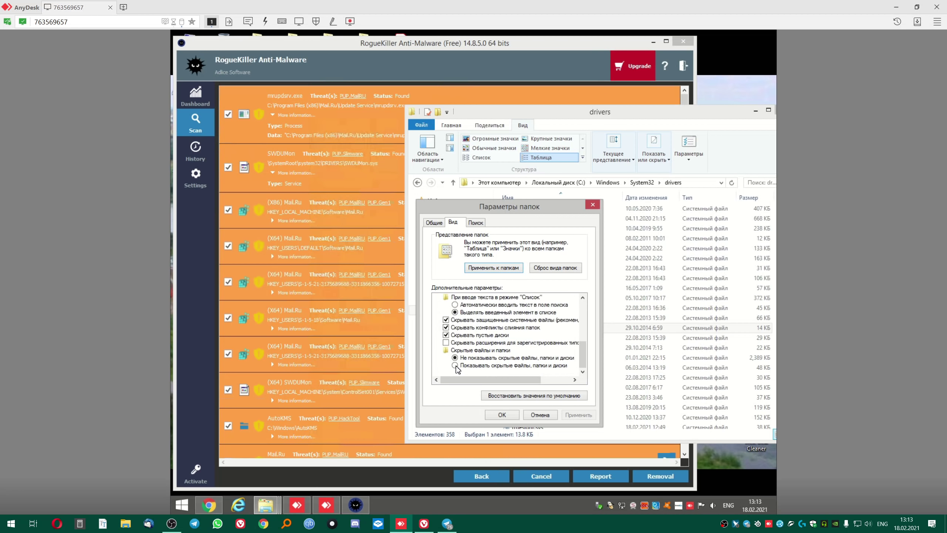
pyautogui.click(456, 365)
pyautogui.click(577, 415)
pyautogui.click(446, 320)
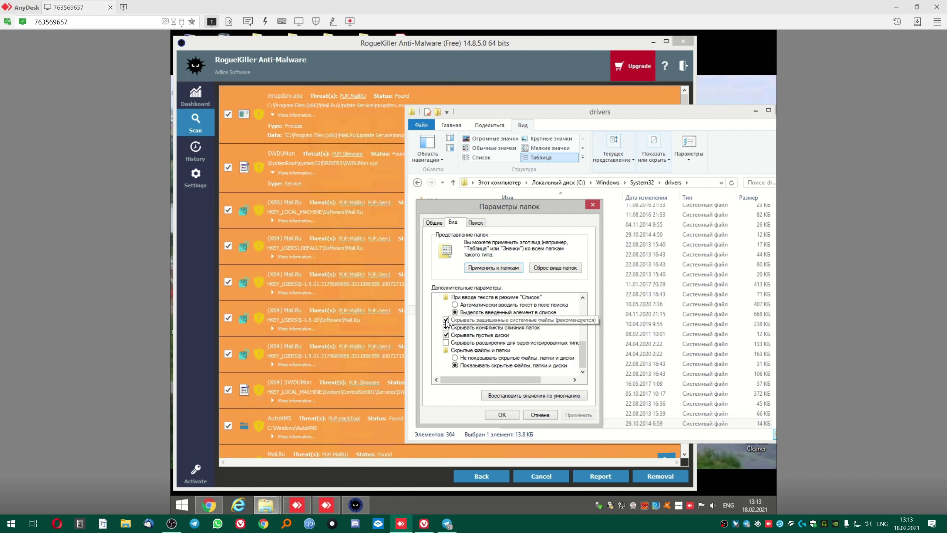
pyautogui.click(545, 282)
pyautogui.click(578, 414)
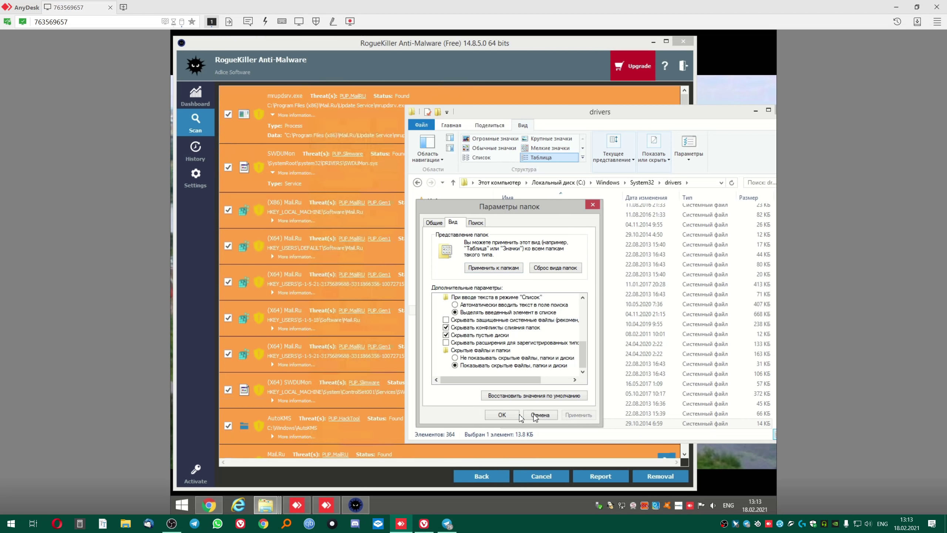
pyautogui.click(502, 415)
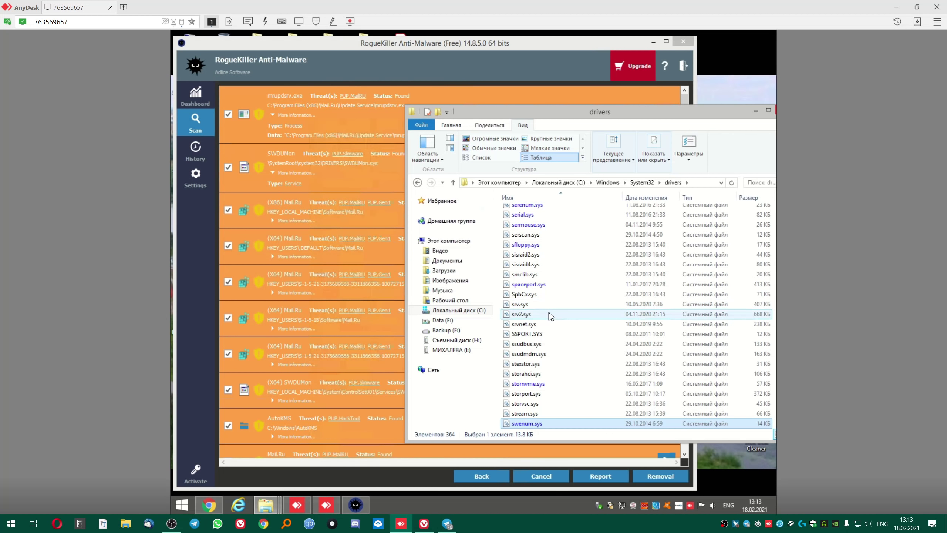
# Look through the drivers folder again for SWDUMon.sys and compare the folder's full path with the one in RogueKiller.
pyautogui.scroll(-5, 544, 315)
pyautogui.scroll(3, 549, 341)
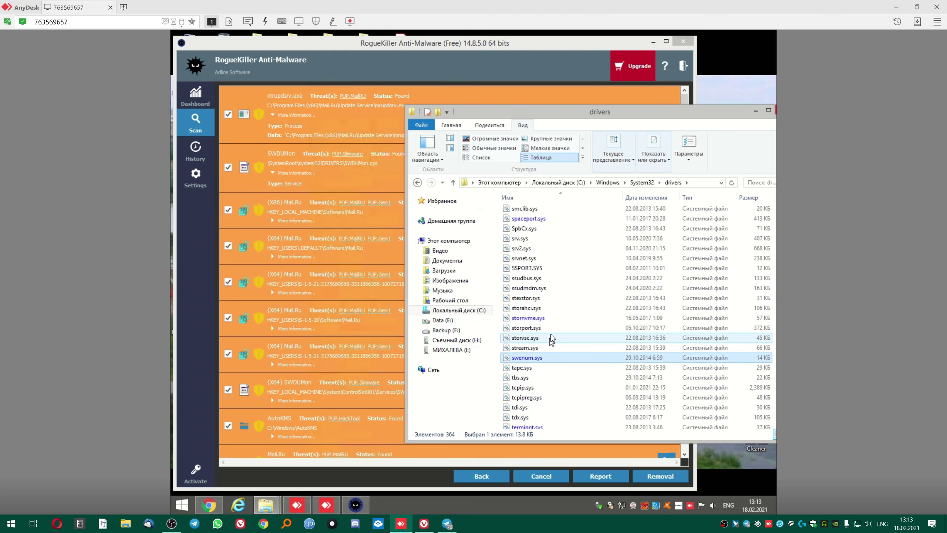
pyautogui.moveTo(521, 108); pyautogui.dragTo(521, 154)
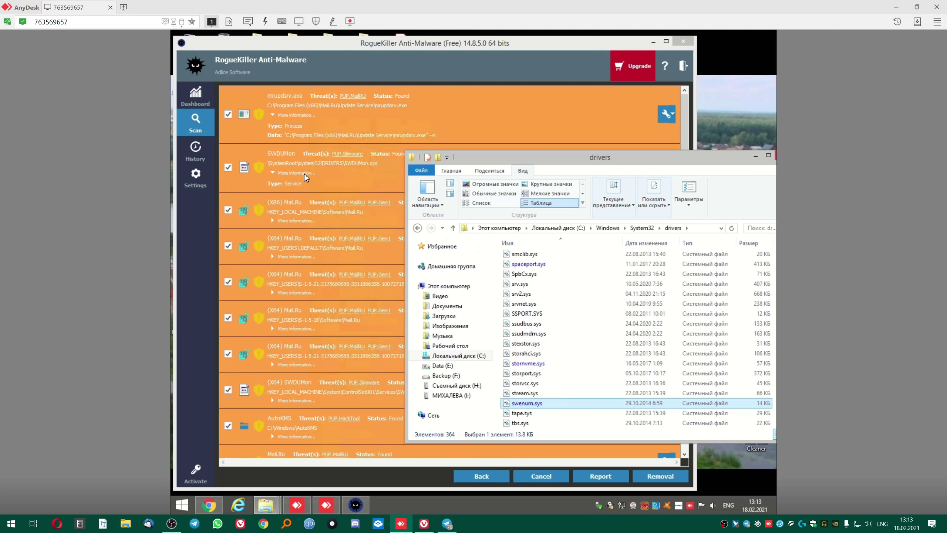
pyautogui.moveTo(537, 155)
pyautogui.mouseDown()
pyautogui.moveTo(495, 268)
pyautogui.moveTo(534, 146)
pyautogui.mouseUp()
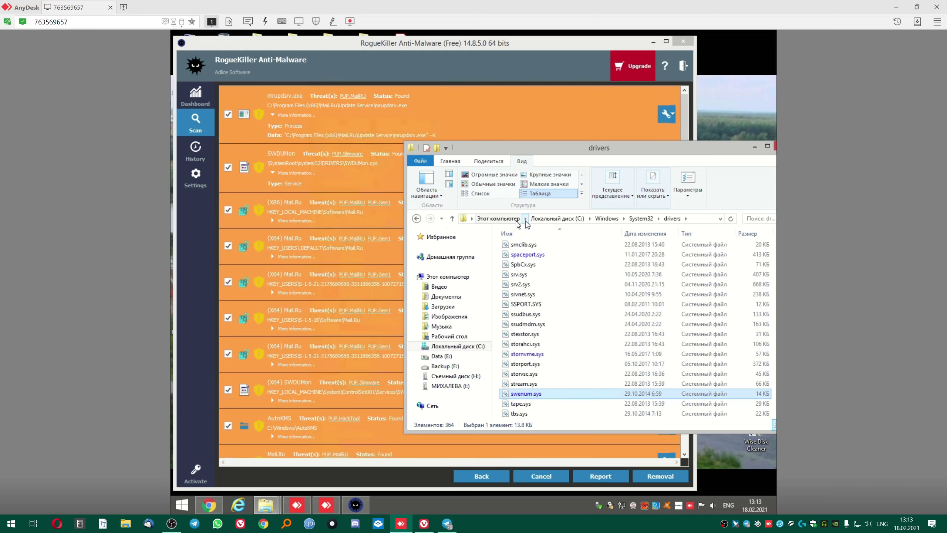
pyautogui.click(701, 219)
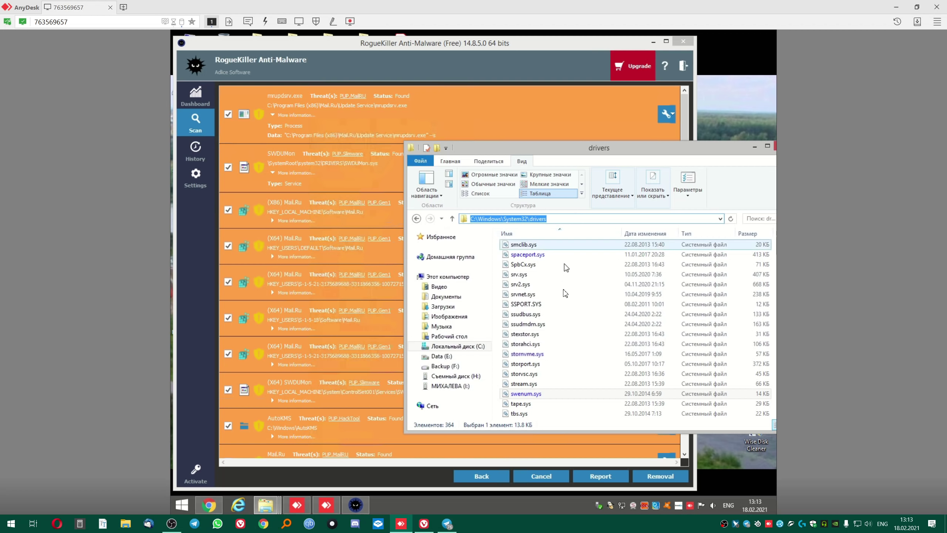
# Recheck the drivers folder for SWDUMon.sys in the entries before and after swenum.sys, and minimise the folder window.
pyautogui.press('Escape')
pyautogui.click(559, 306)
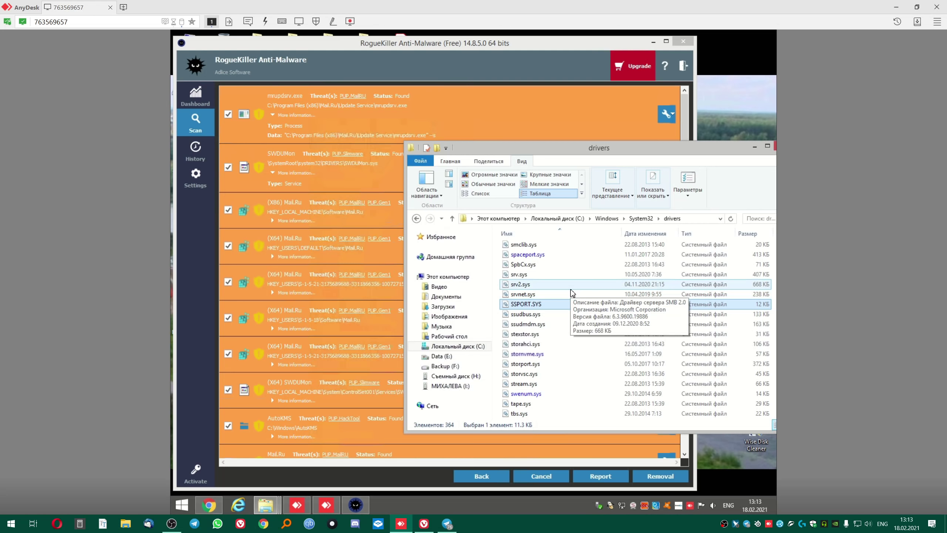
pyautogui.scroll(-3, 538, 304)
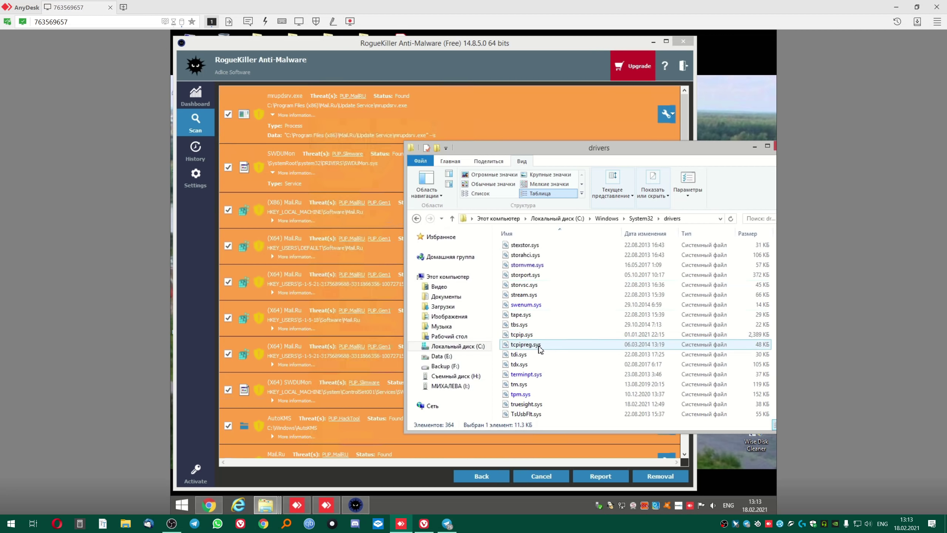
pyautogui.click(558, 307)
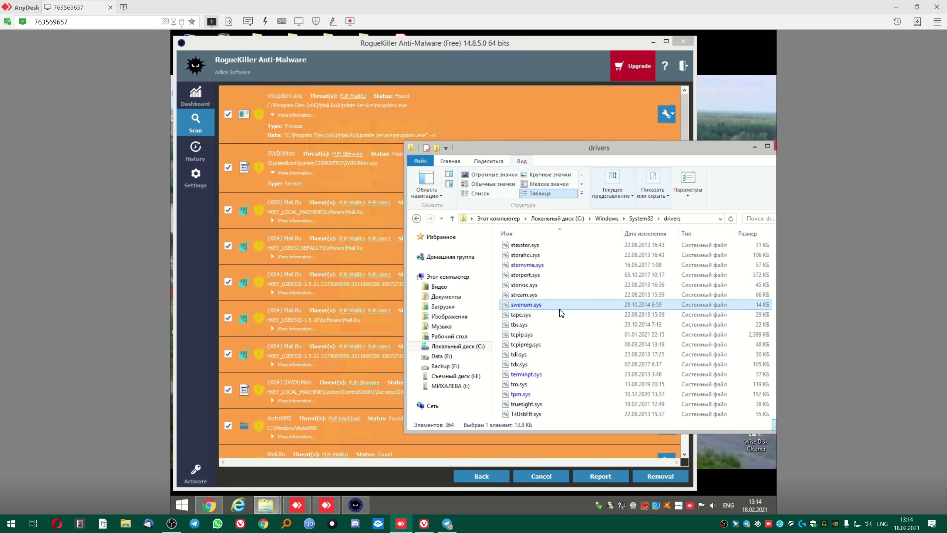
pyautogui.moveTo(711, 150); pyautogui.dragTo(566, 161)
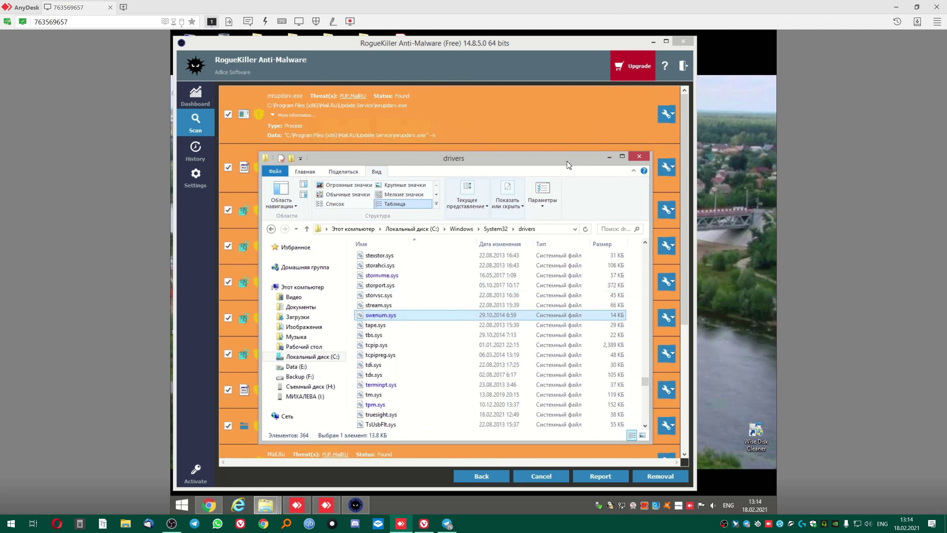
pyautogui.click(609, 157)
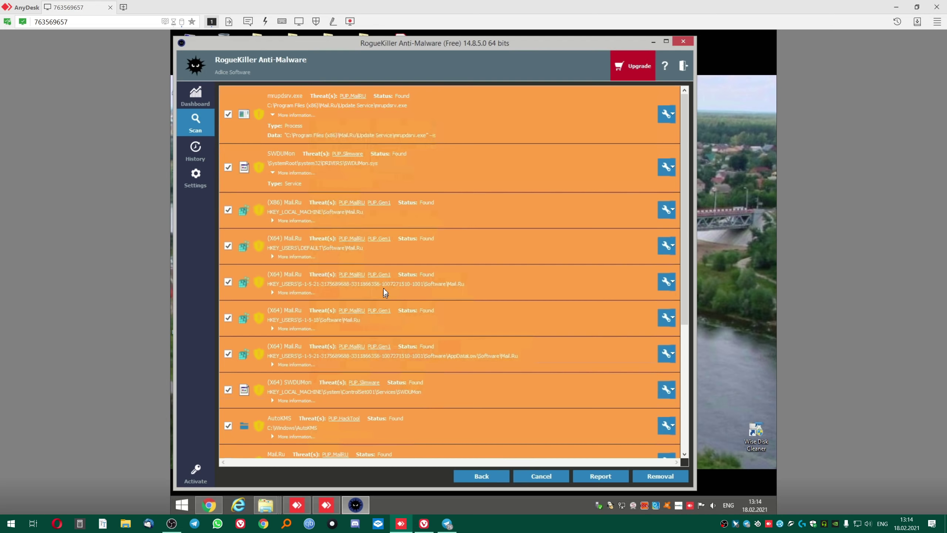
# Exclude the AutoKMS folder (C:\Windows\AutoKMS) from the detected items selected for removal.
pyautogui.scroll(-3, 342, 336)
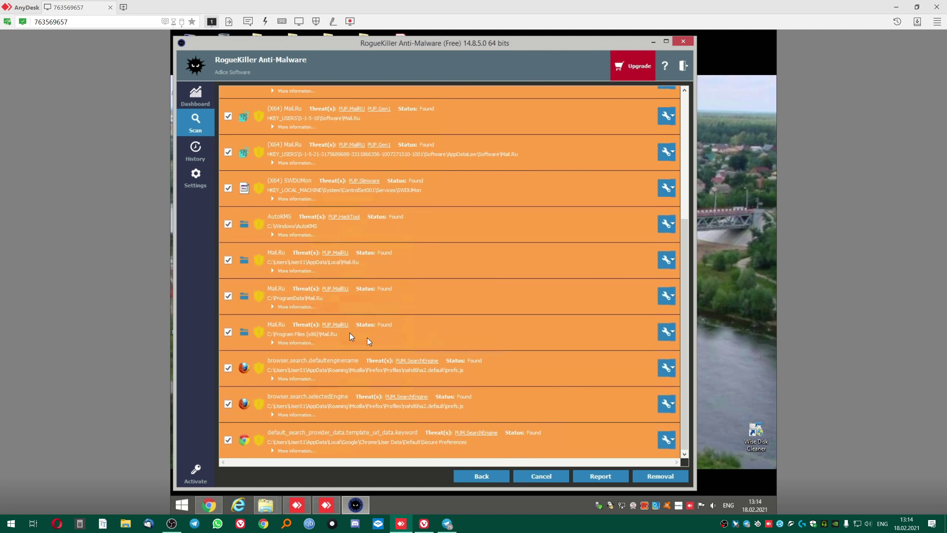
pyautogui.scroll(2, 390, 259)
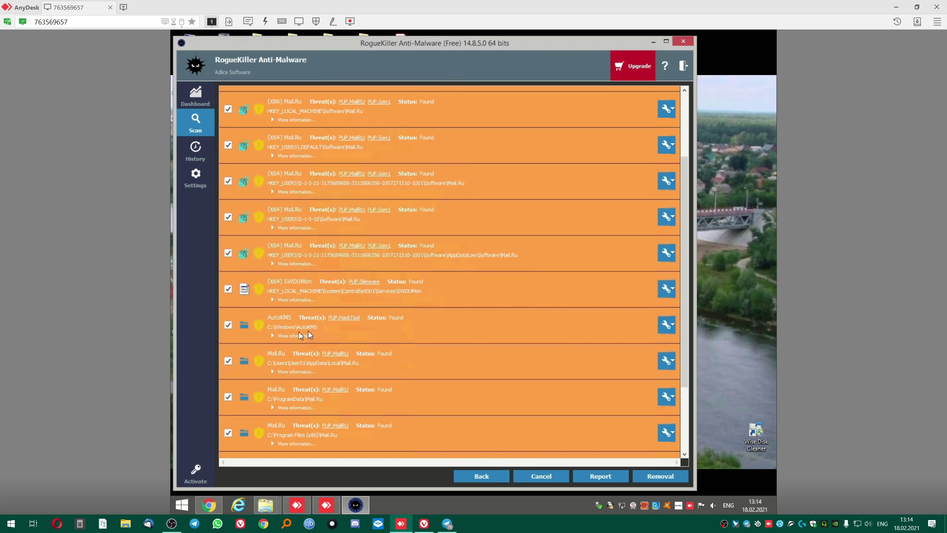
pyautogui.click(227, 325)
# Expand the details of the two Firefox search engine detections and the Chrome default search provider detection.
pyautogui.scroll(-3, 318, 406)
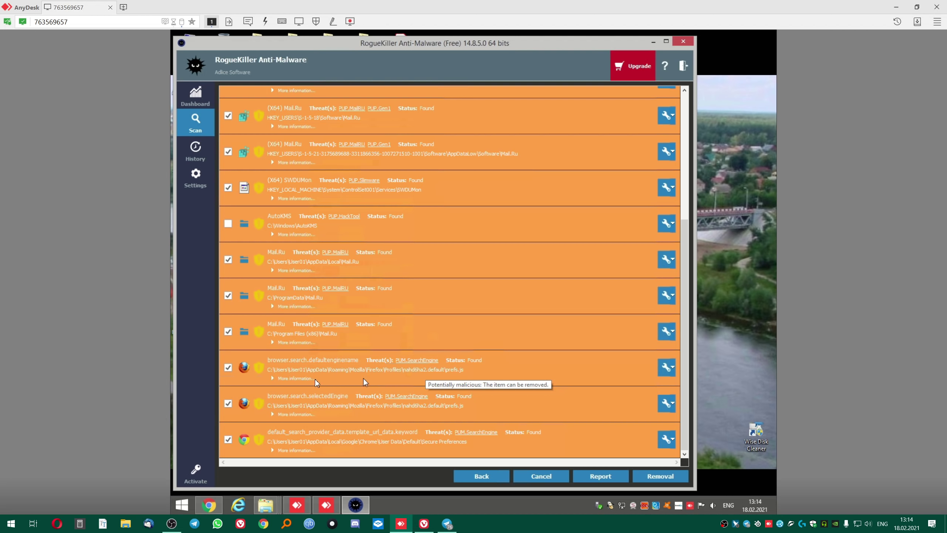
pyautogui.click(273, 379)
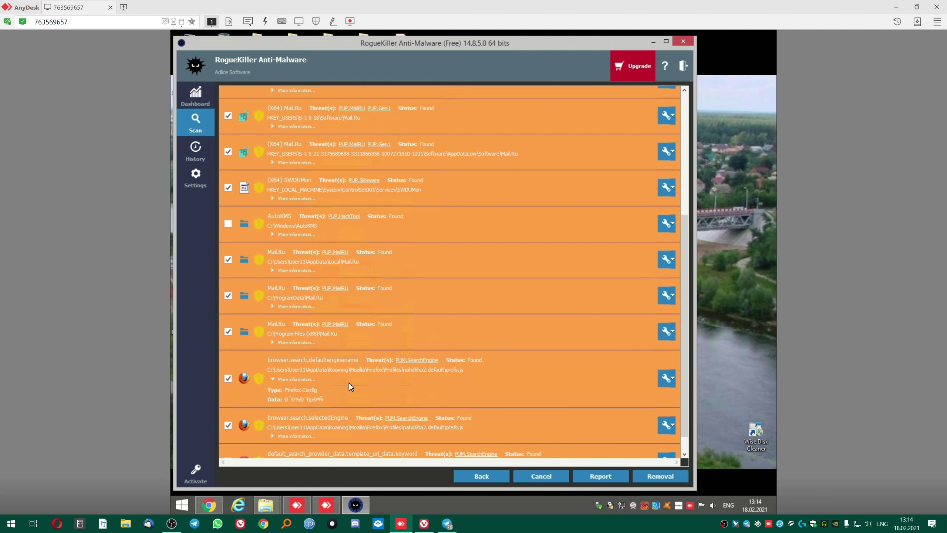
pyautogui.scroll(-1, 349, 385)
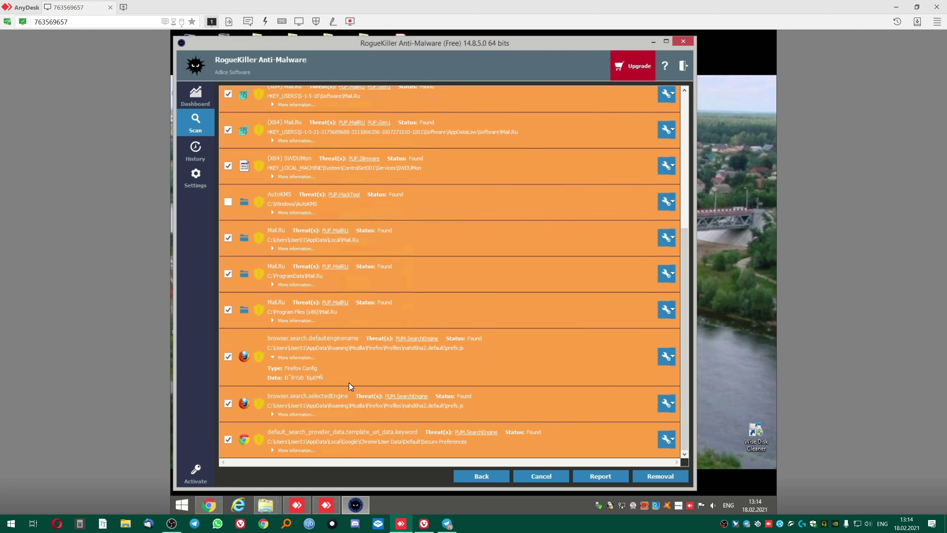
pyautogui.click(272, 415)
pyautogui.scroll(-1, 395, 405)
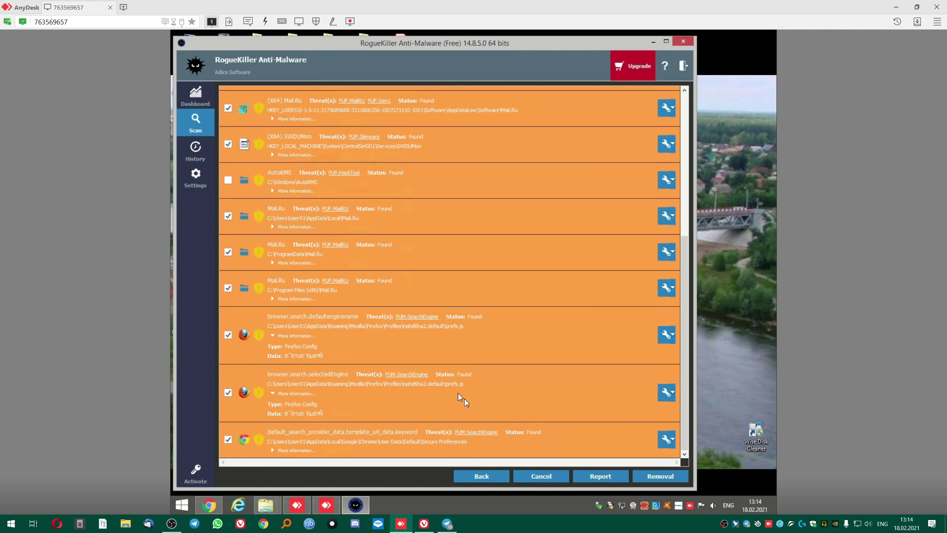
pyautogui.click(272, 450)
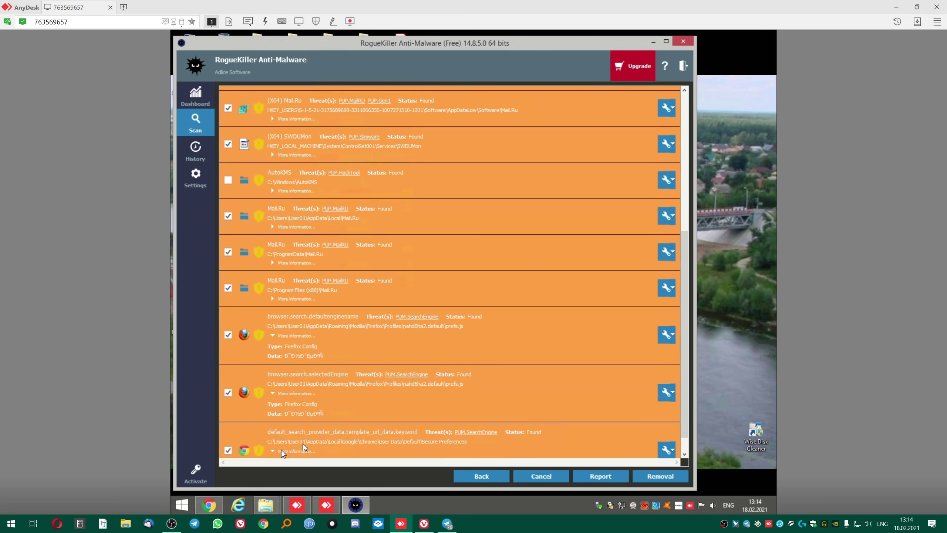
pyautogui.scroll(-1, 362, 391)
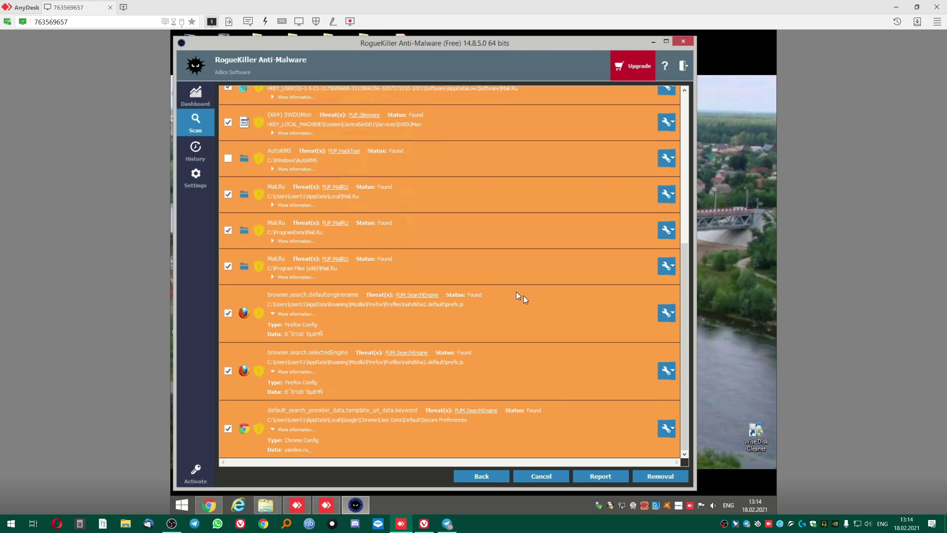
# Remove the selected detections with RogueKiller and dismiss the removal notification.
pyautogui.scroll(6, 513, 287)
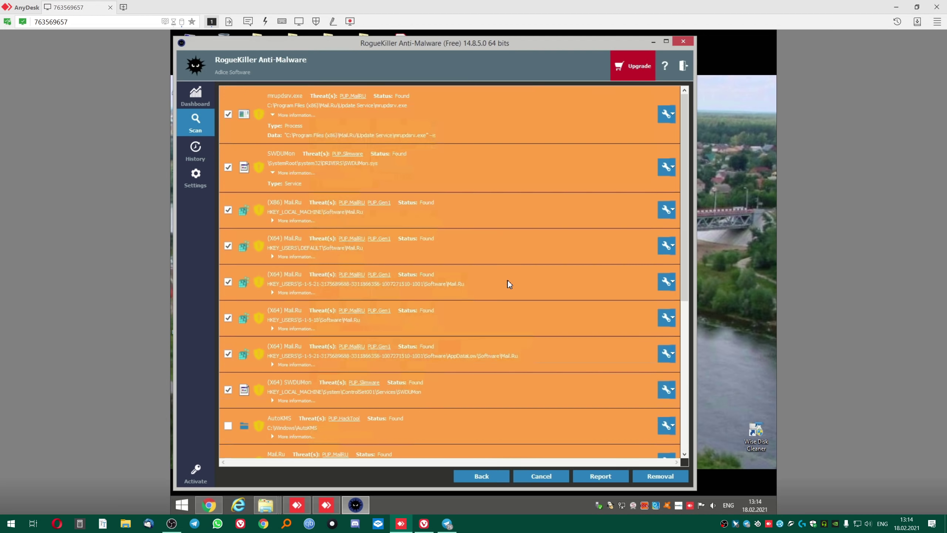
pyautogui.click(657, 478)
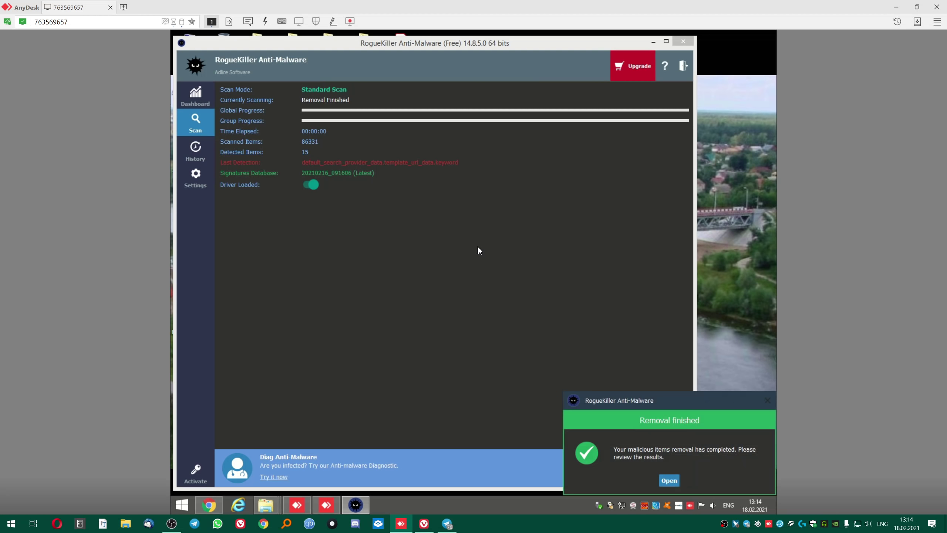
pyautogui.click(767, 401)
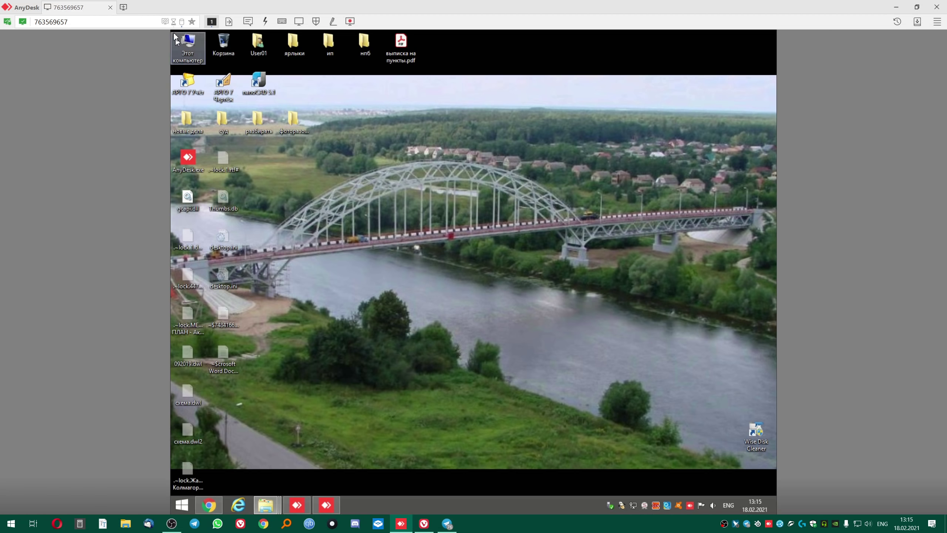
# Open the computer's Downloads folder (Загрузки) in a new file explorer window.
pyautogui.click(189, 45)
pyautogui.doubleClick(190, 44)
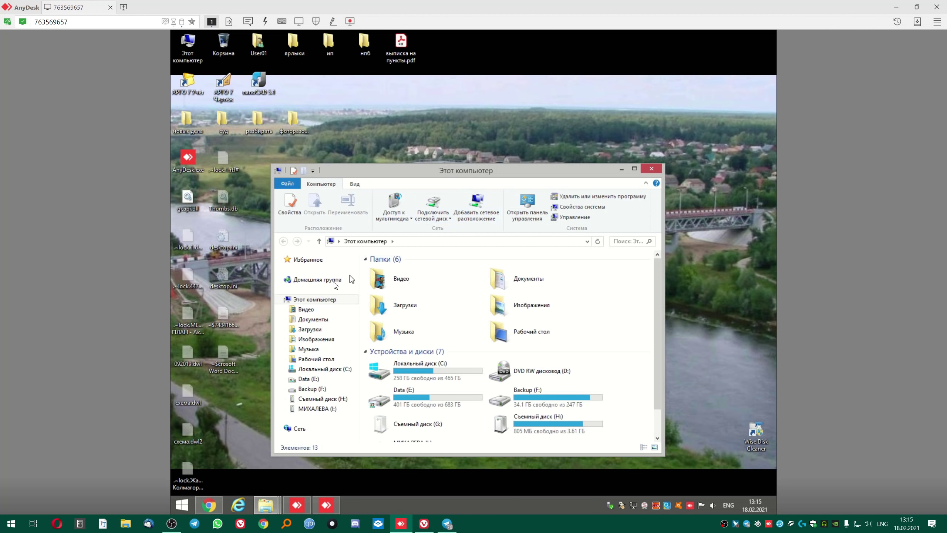
pyautogui.moveTo(445, 173); pyautogui.dragTo(411, 103)
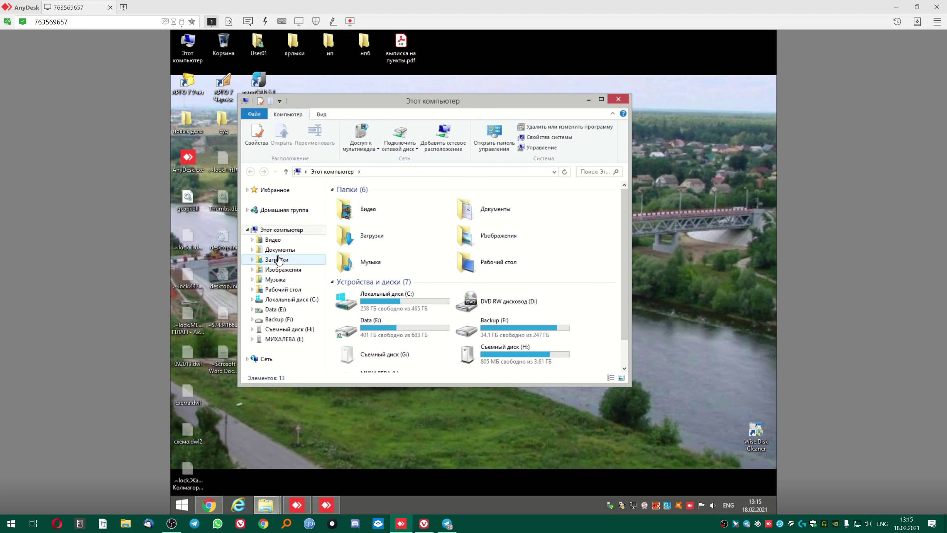
pyautogui.click(278, 260)
# Set folder options to always show icons instead of thumbnails and hide protected system and hidden files, applying the folder view to all folders.
pyautogui.click(356, 114)
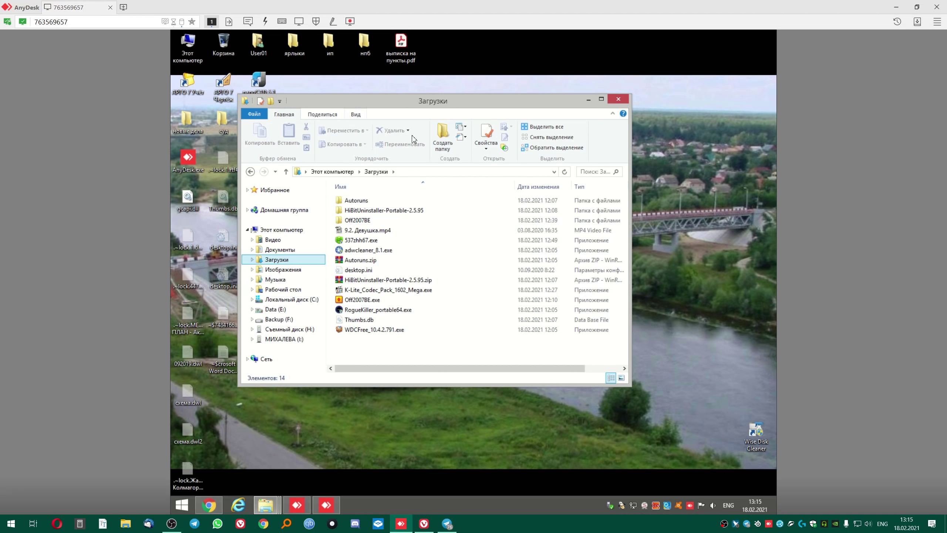
pyautogui.click(535, 145)
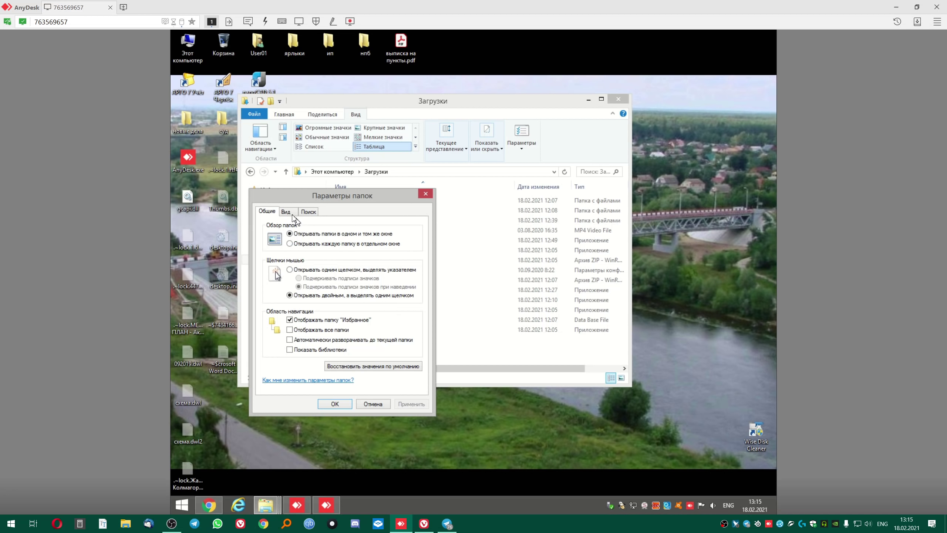
pyautogui.click(286, 211)
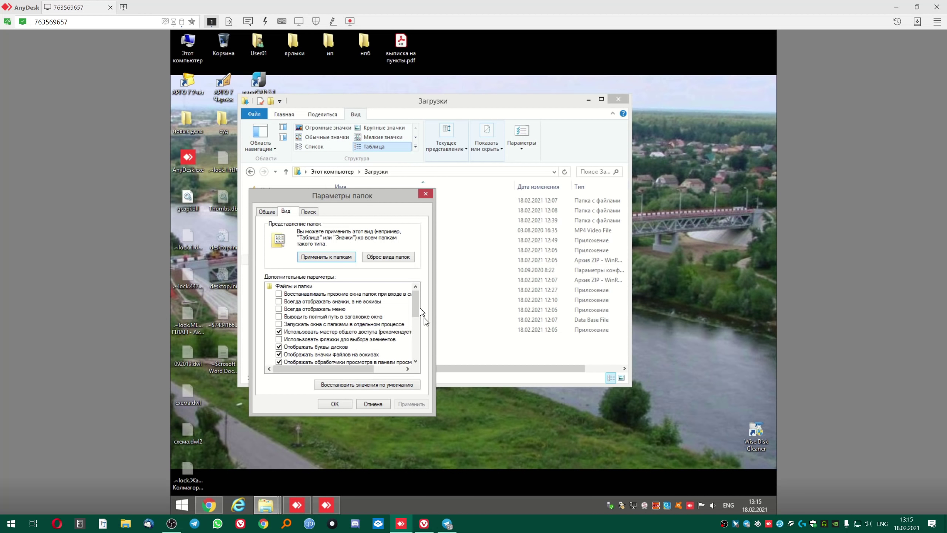
pyautogui.click(278, 301)
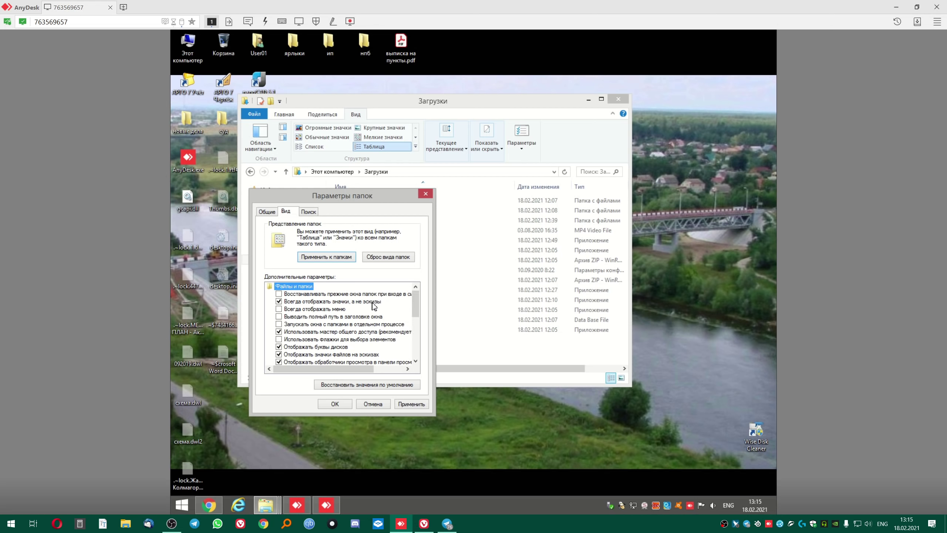
pyautogui.moveTo(416, 303); pyautogui.dragTo(417, 344)
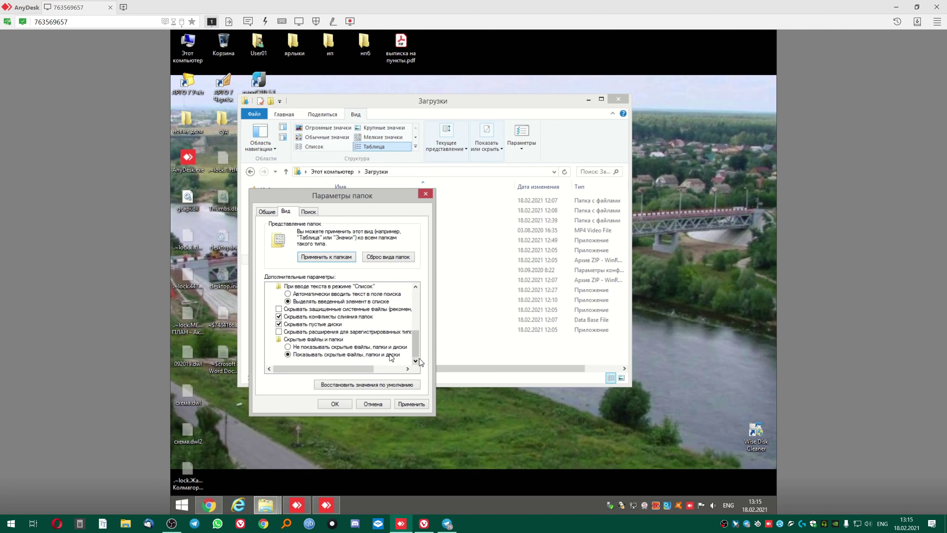
pyautogui.click(294, 310)
pyautogui.click(314, 350)
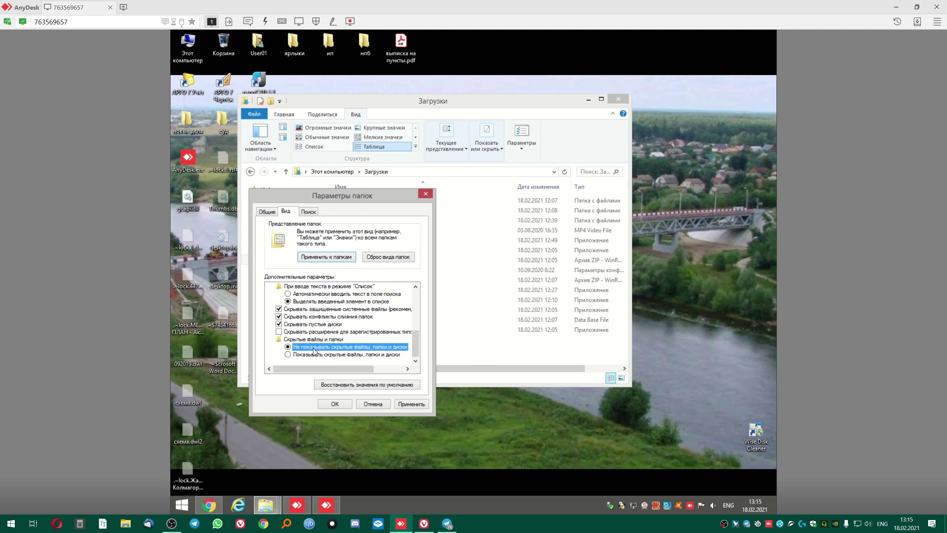
pyautogui.click(326, 256)
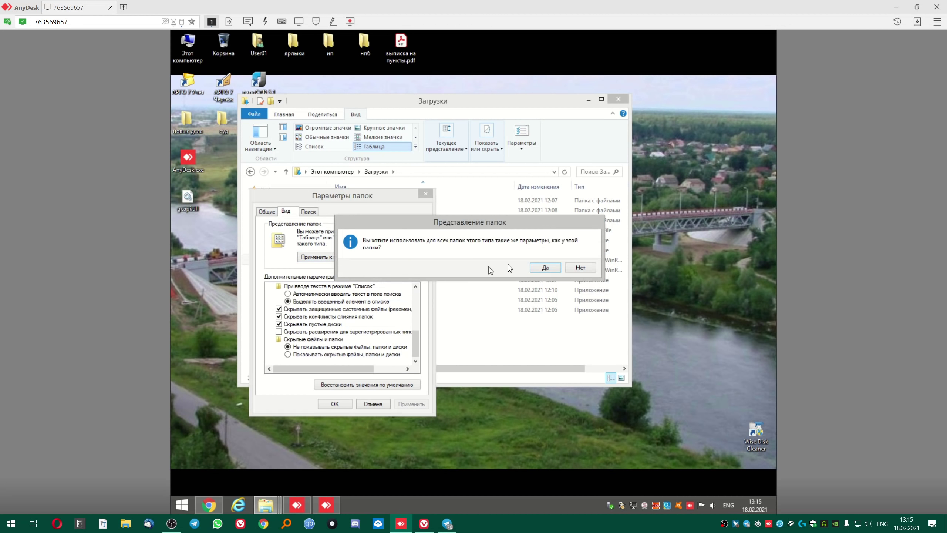
pyautogui.click(543, 268)
pyautogui.click(334, 404)
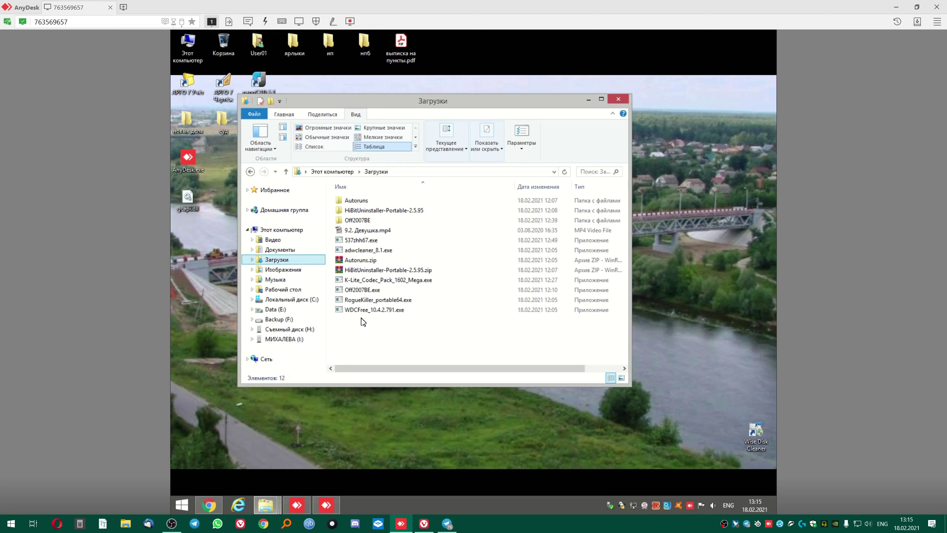
# Run 537zhh67.exe from the Downloads folder as administrator, and minimise the folder window.
pyautogui.rightClick(357, 239)
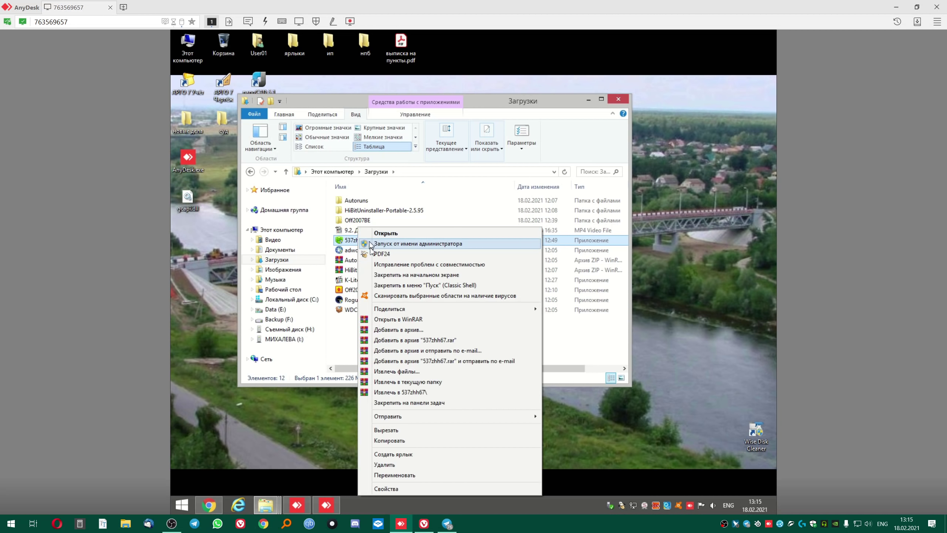
pyautogui.click(372, 245)
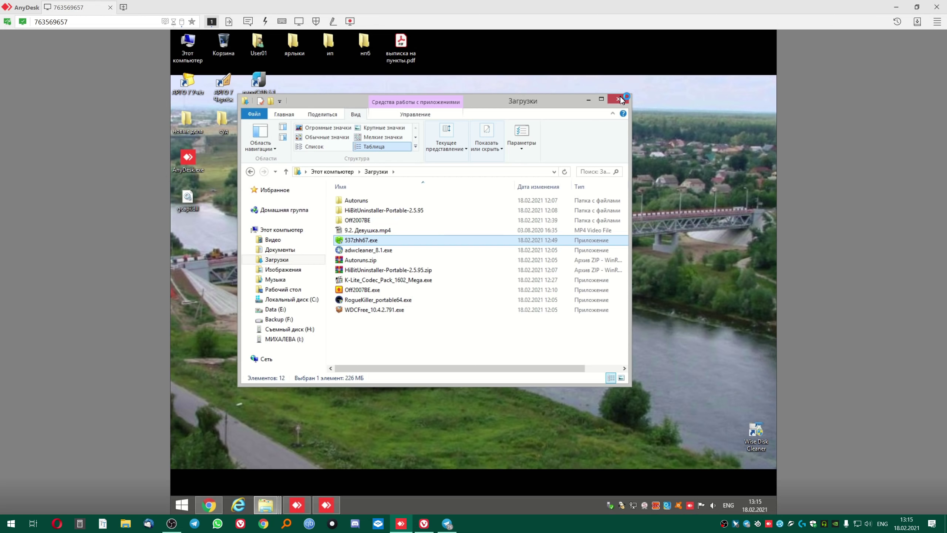
pyautogui.click(266, 505)
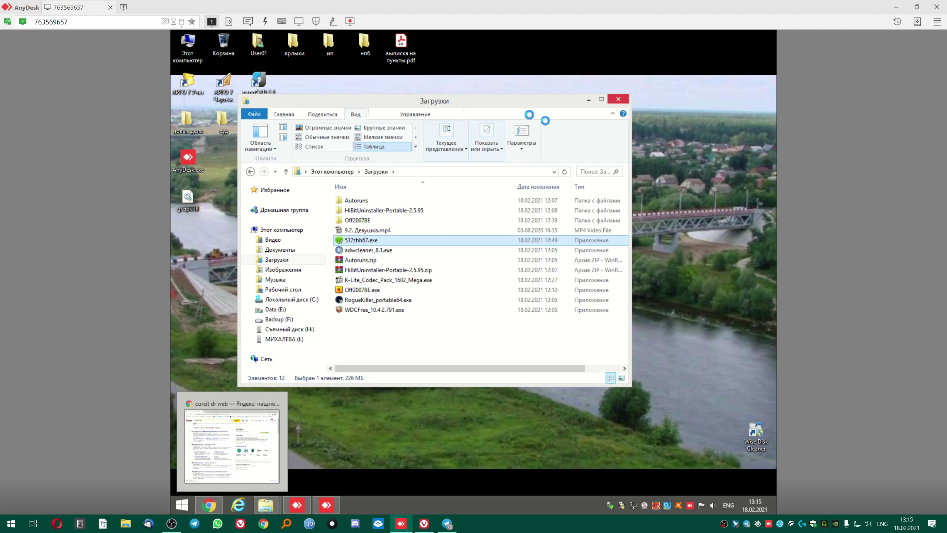
pyautogui.click(588, 99)
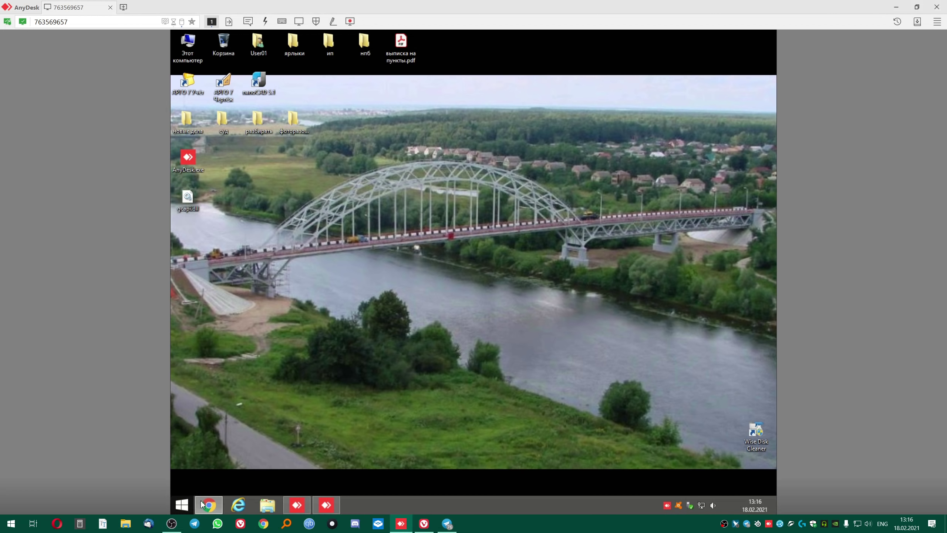
# Close Chrome and open the Task Manager on the remote computer.
pyautogui.rightClick(219, 500)
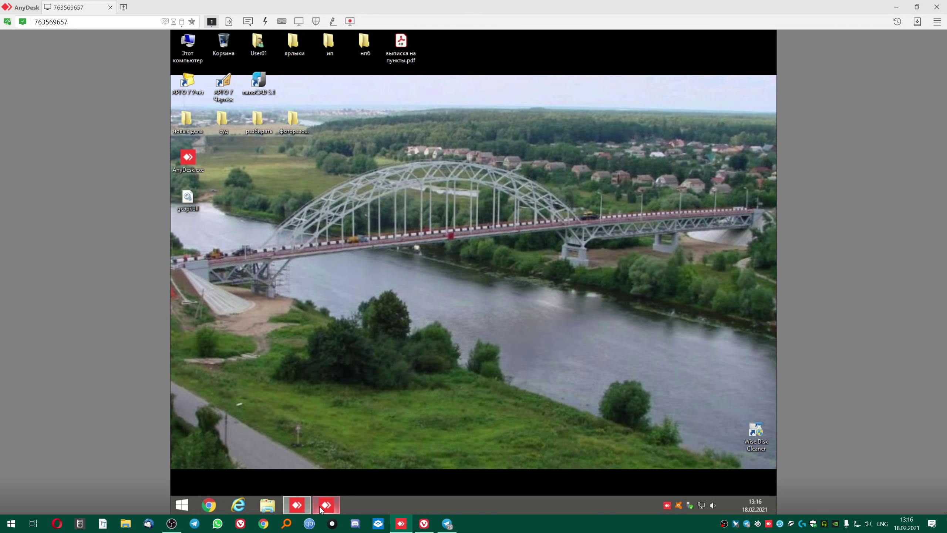
pyautogui.moveTo(331, 507)
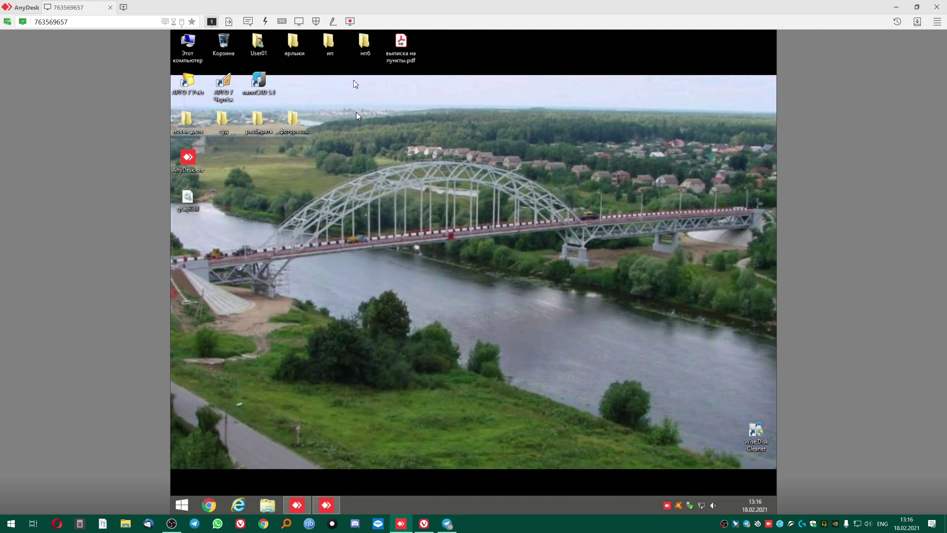
pyautogui.click(266, 22)
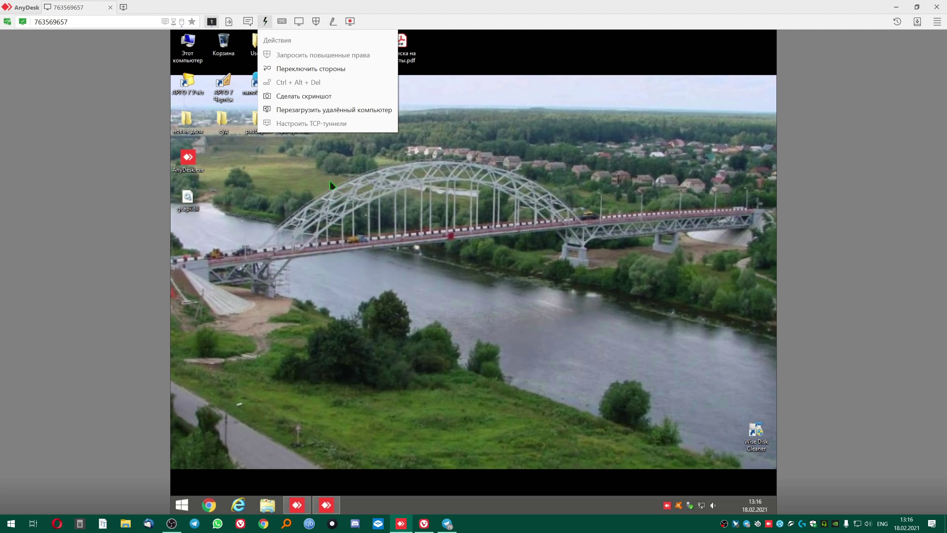
pyautogui.click(406, 292)
pyautogui.rightClick(486, 511)
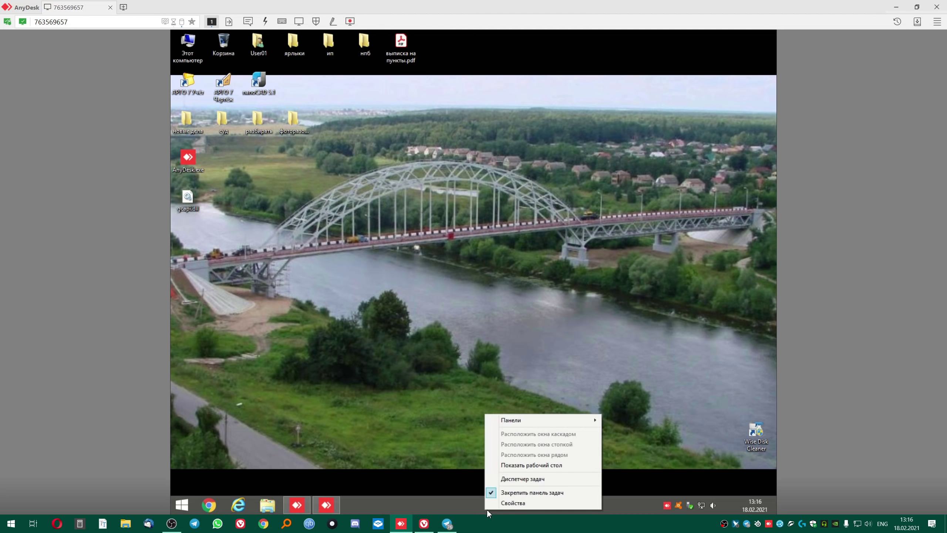
pyautogui.click(515, 482)
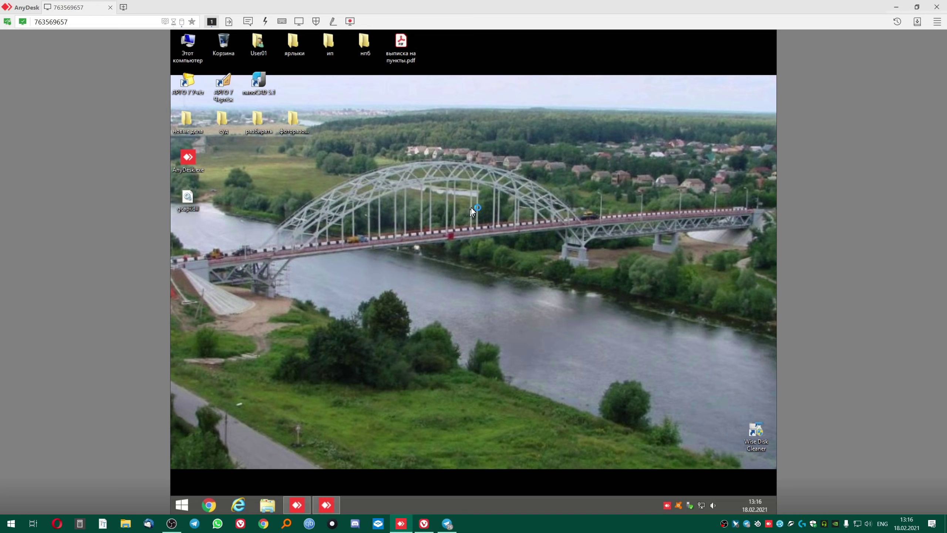
# Enlarge the Task Manager window, end the Windows error reporting process (Отчет об ошибках Windows), and close Task Manager.
pyautogui.moveTo(369, 75); pyautogui.dragTo(428, 61)
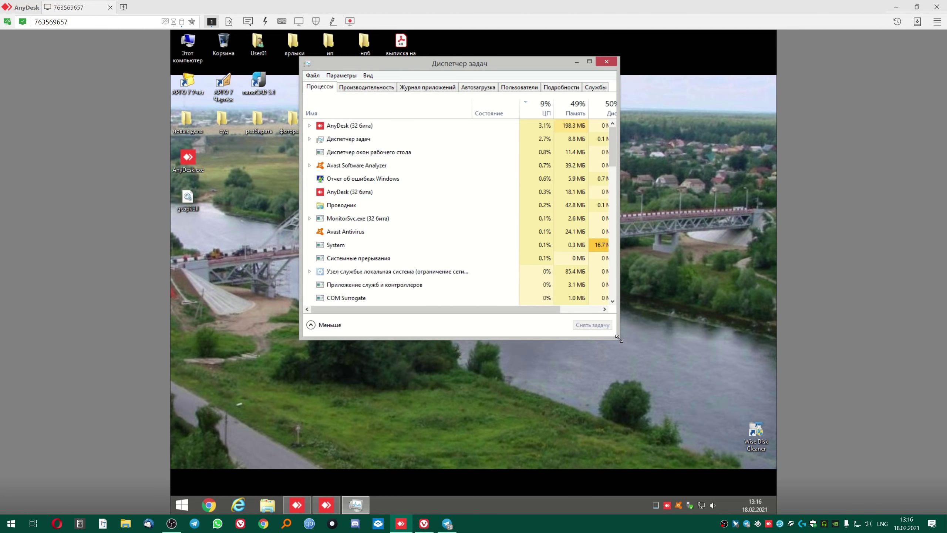
pyautogui.moveTo(619, 339); pyautogui.dragTo(733, 465)
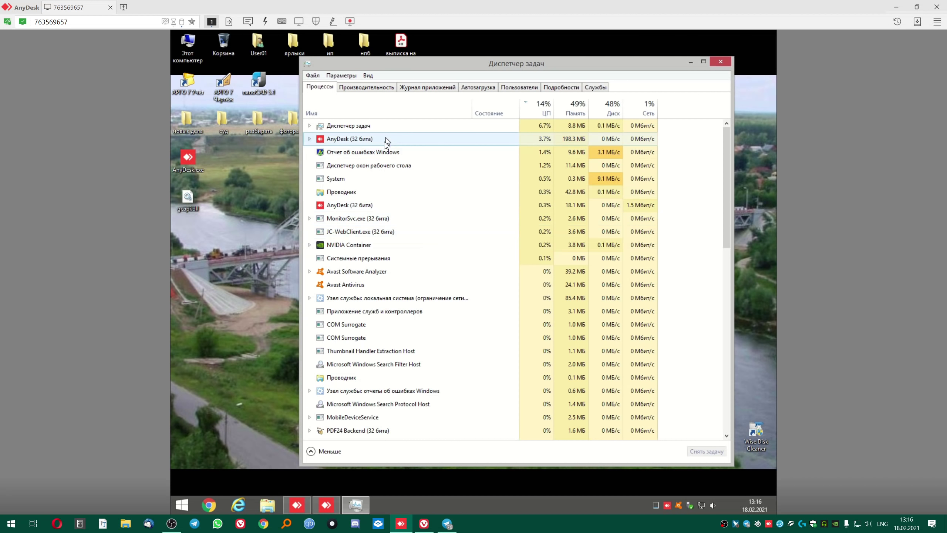
pyautogui.click(381, 153)
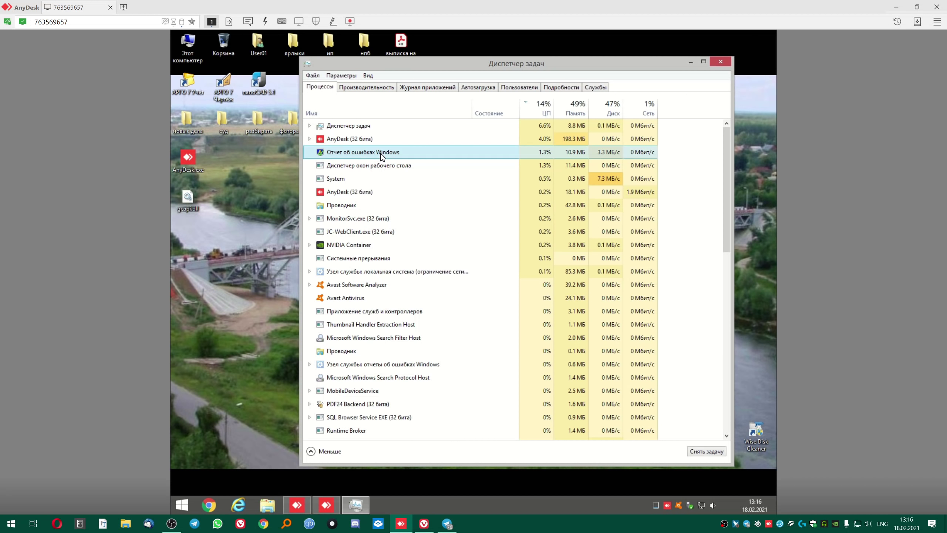
pyautogui.click(373, 112)
pyautogui.click(549, 107)
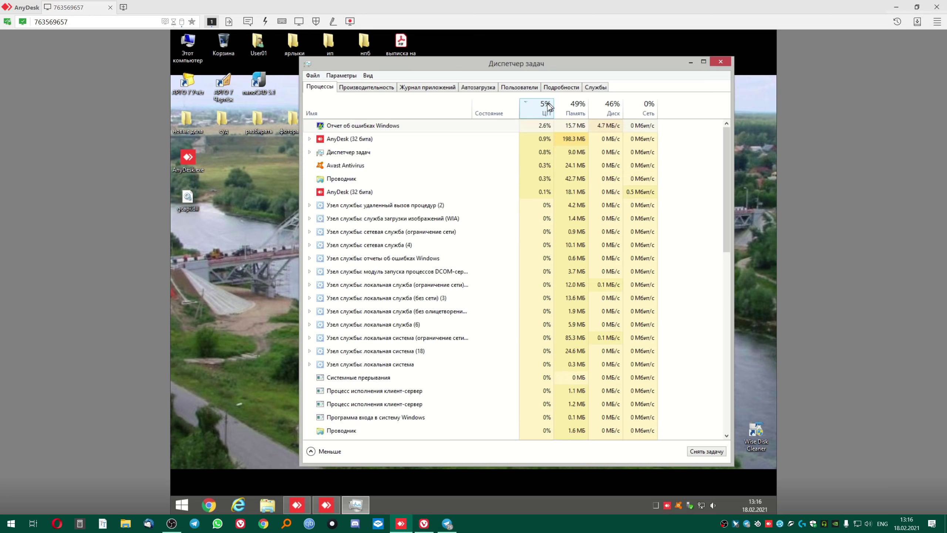
pyautogui.rightClick(376, 128)
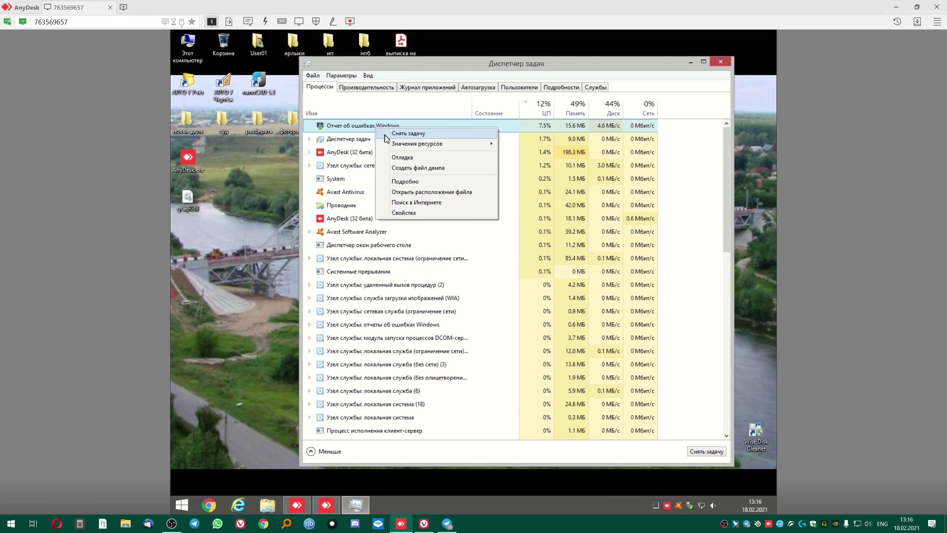
pyautogui.click(387, 134)
pyautogui.scroll(-3, 431, 191)
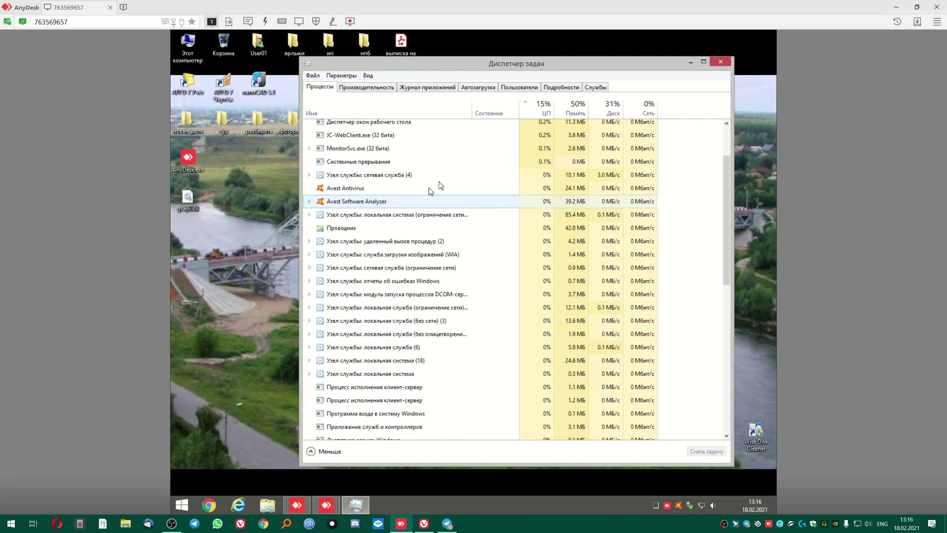
pyautogui.scroll(2, 431, 191)
pyautogui.click(719, 63)
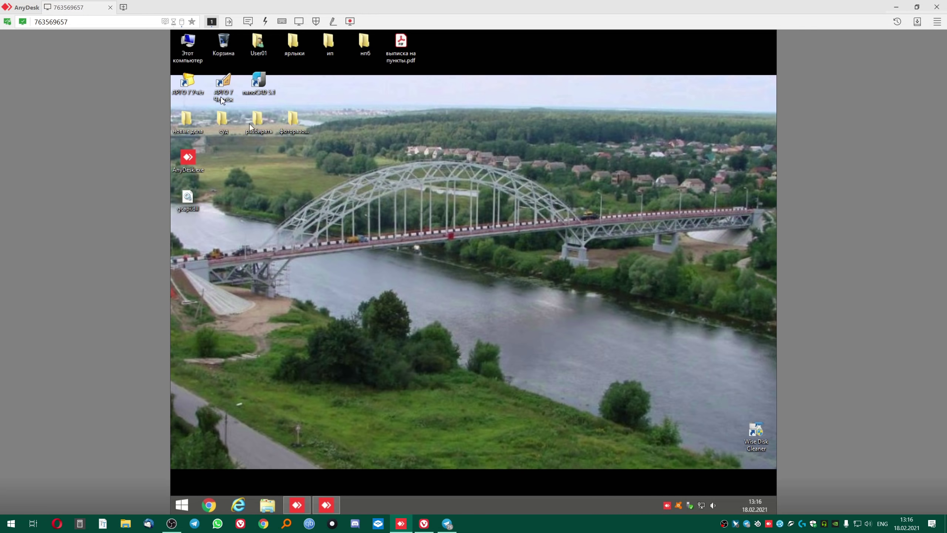
pyautogui.press('super+e')
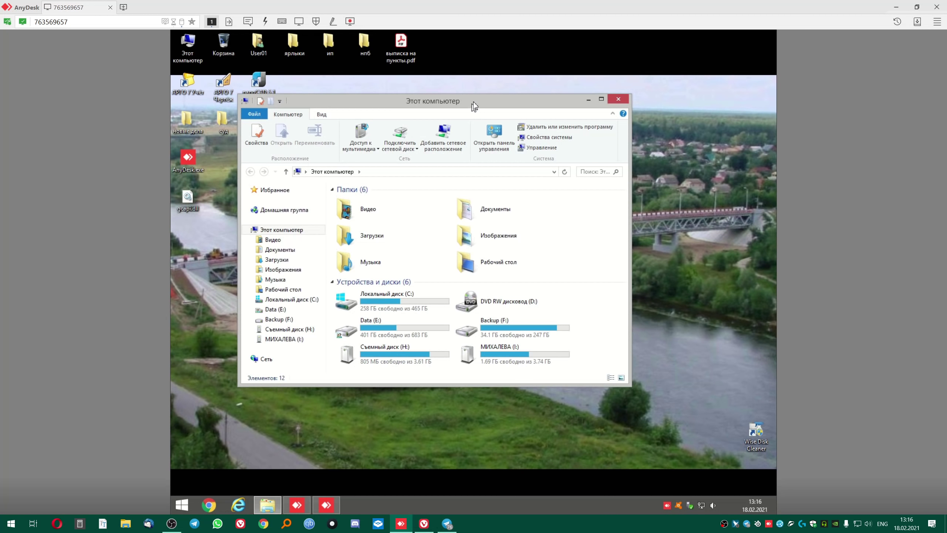
pyautogui.moveTo(473, 106); pyautogui.dragTo(505, 87)
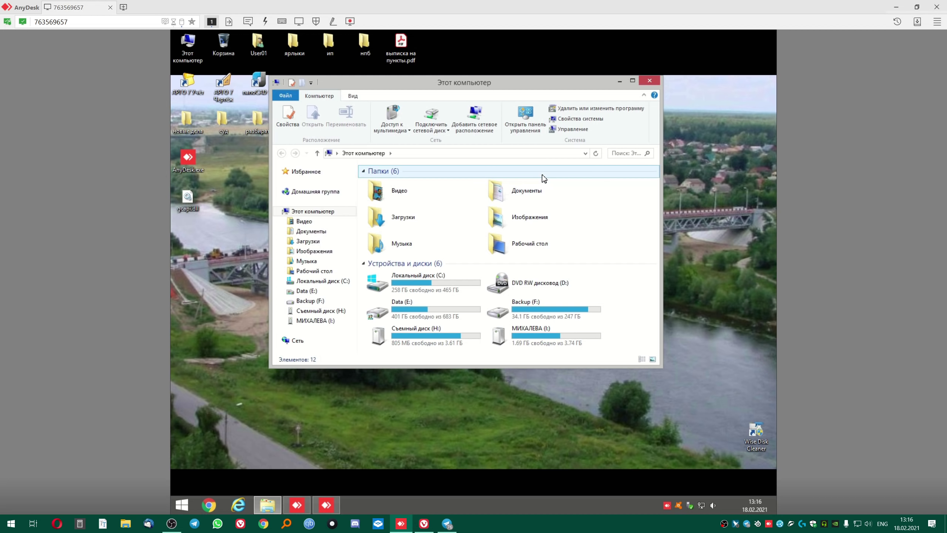
pyautogui.click(651, 79)
# Reboot the remote computer through AnyDesk with a normal restart (Обычная перезагрузка).
pyautogui.click(299, 21)
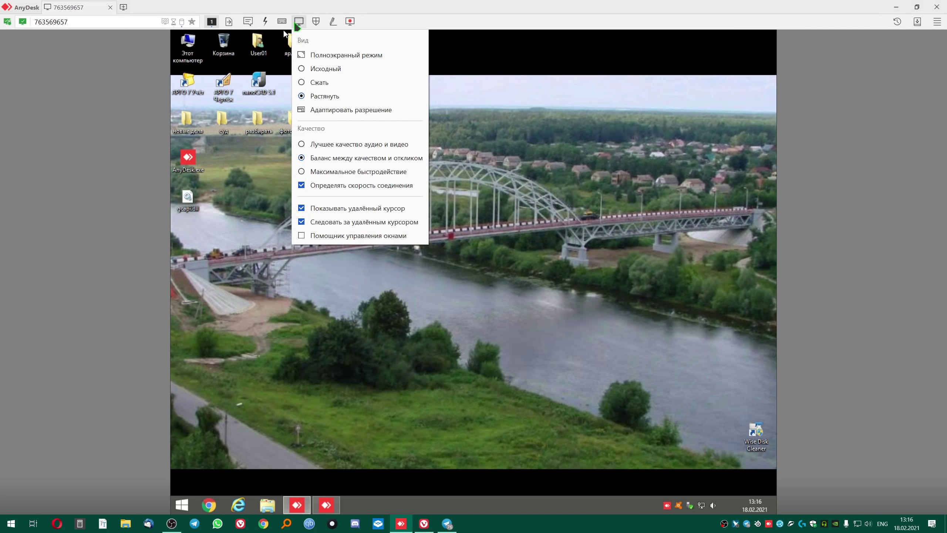
pyautogui.click(266, 21)
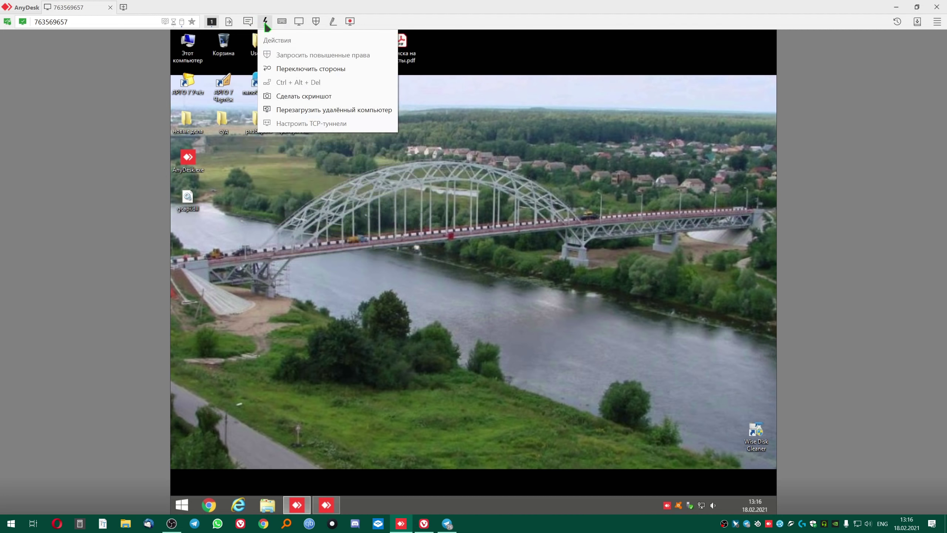
pyautogui.click(294, 112)
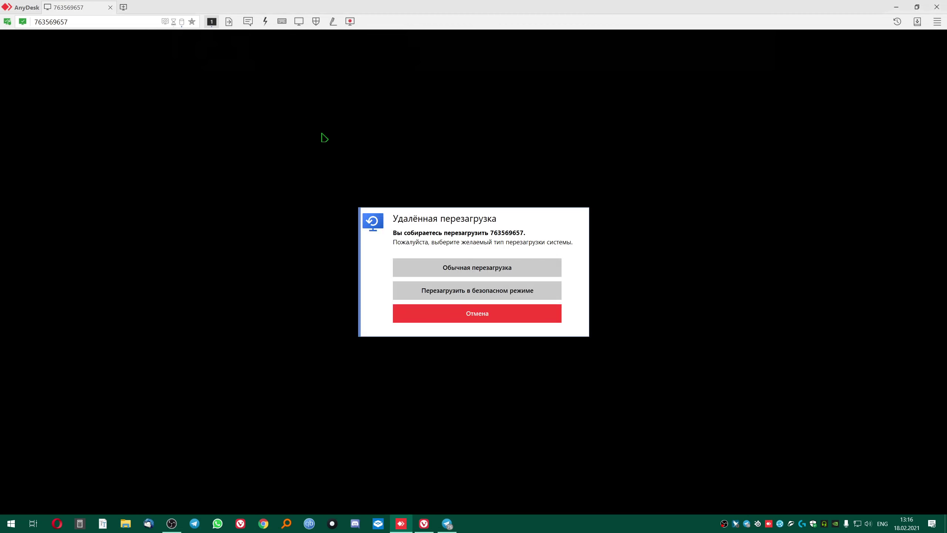
pyautogui.click(489, 268)
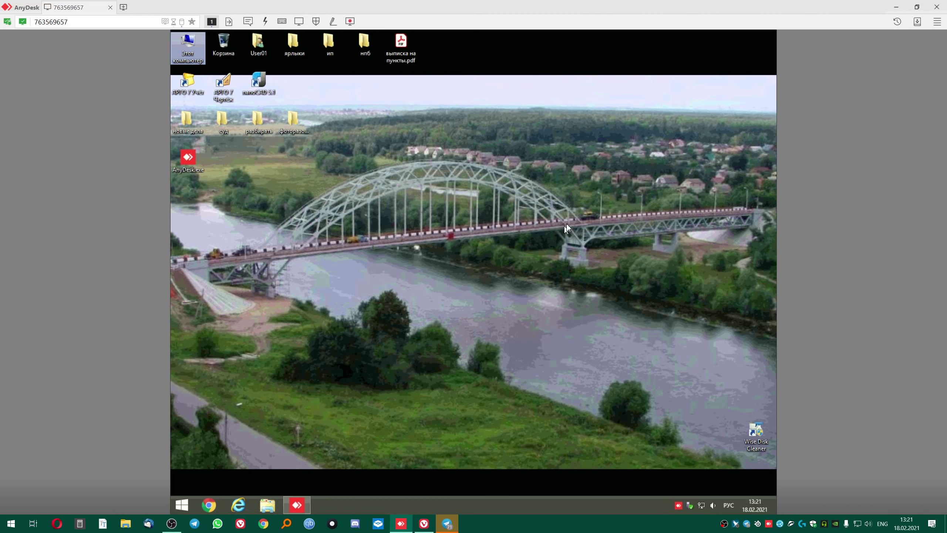
# Open the Downloads folder (Загрузки) in an enlarged file explorer window on the remote computer.
pyautogui.click(471, 275)
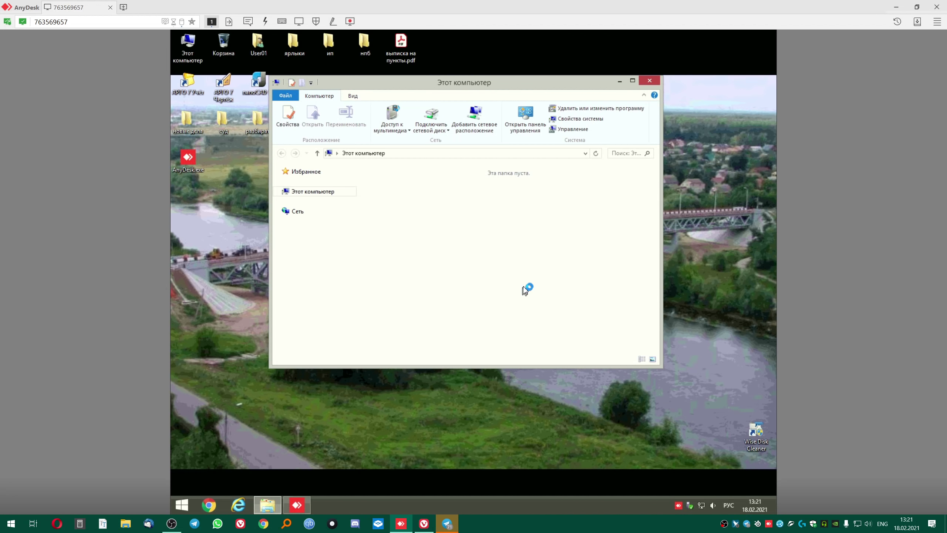
pyautogui.moveTo(660, 367); pyautogui.dragTo(712, 452)
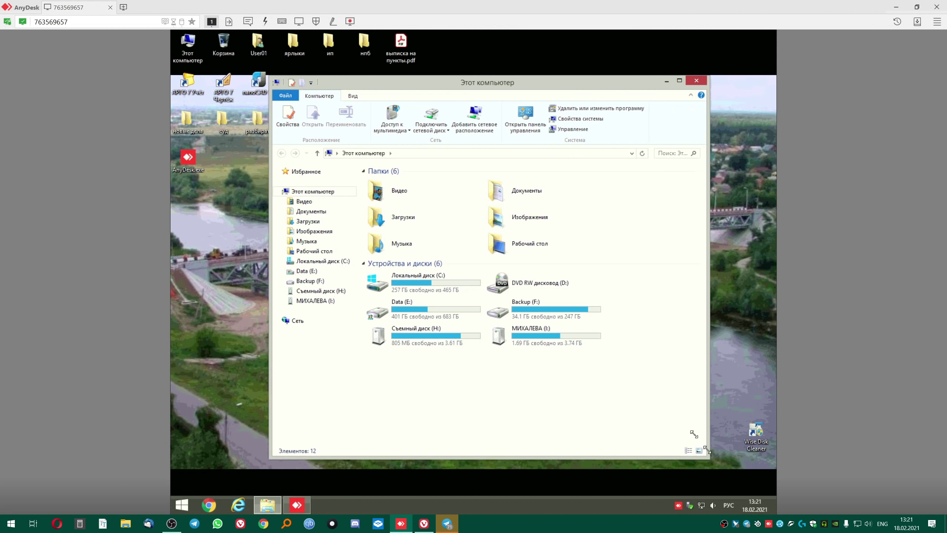
pyautogui.moveTo(518, 89); pyautogui.dragTo(489, 51)
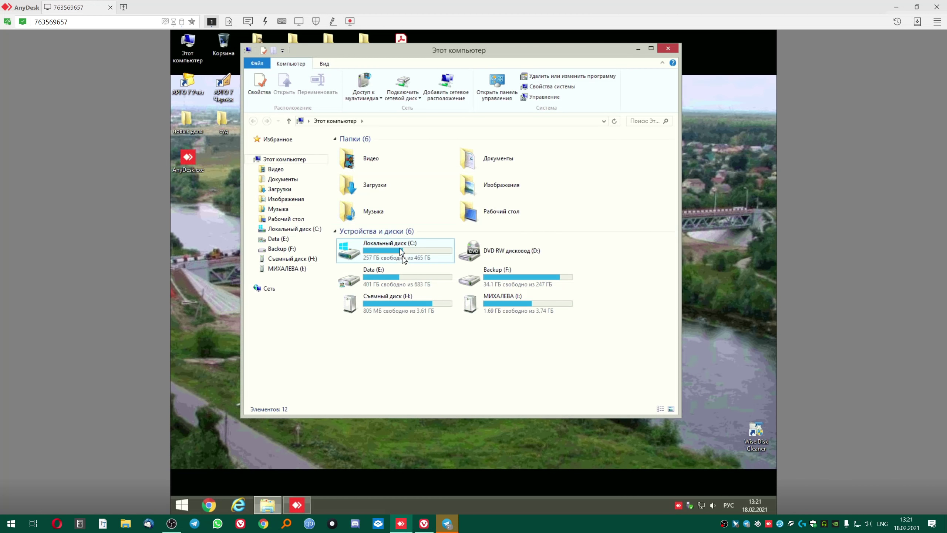
pyautogui.click(280, 189)
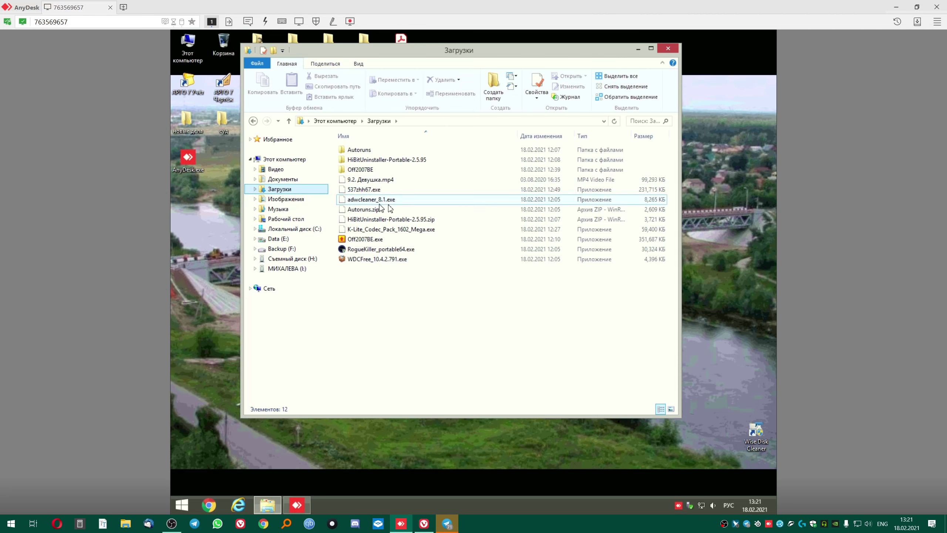
pyautogui.moveTo(447, 50); pyautogui.dragTo(466, 71)
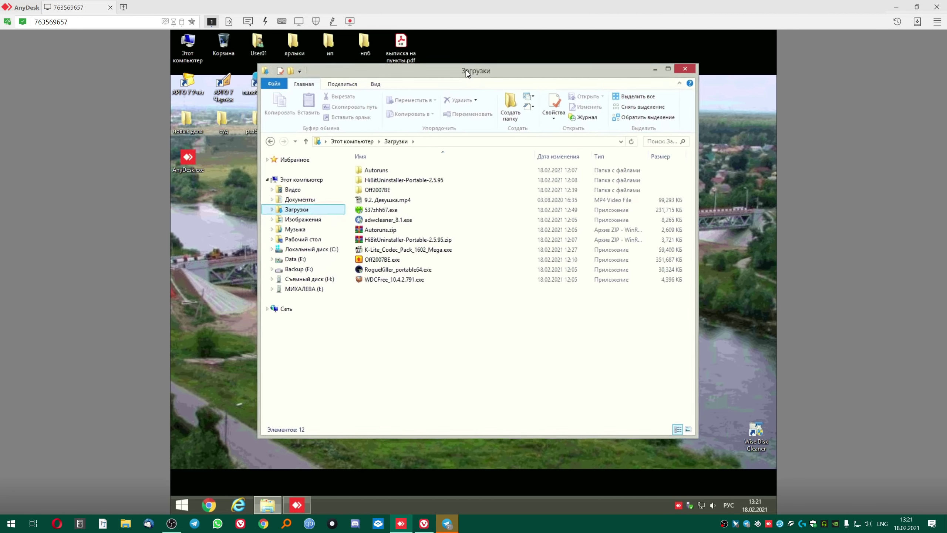
# Run 537zhh67.exe as administrator and allow the Dr.Web scanner to make changes to the computer.
pyautogui.doubleClick(382, 211)
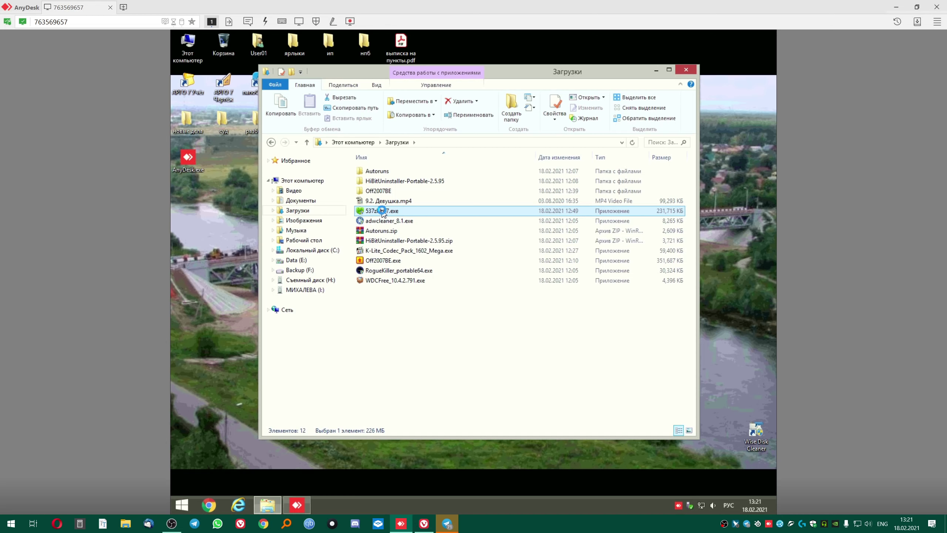
pyautogui.rightClick(383, 211)
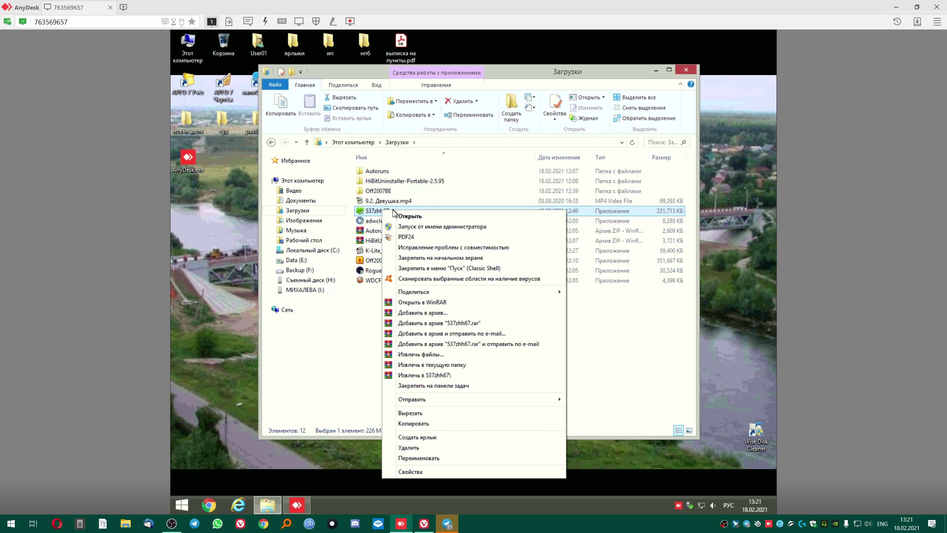
pyautogui.click(394, 216)
pyautogui.rightClick(384, 210)
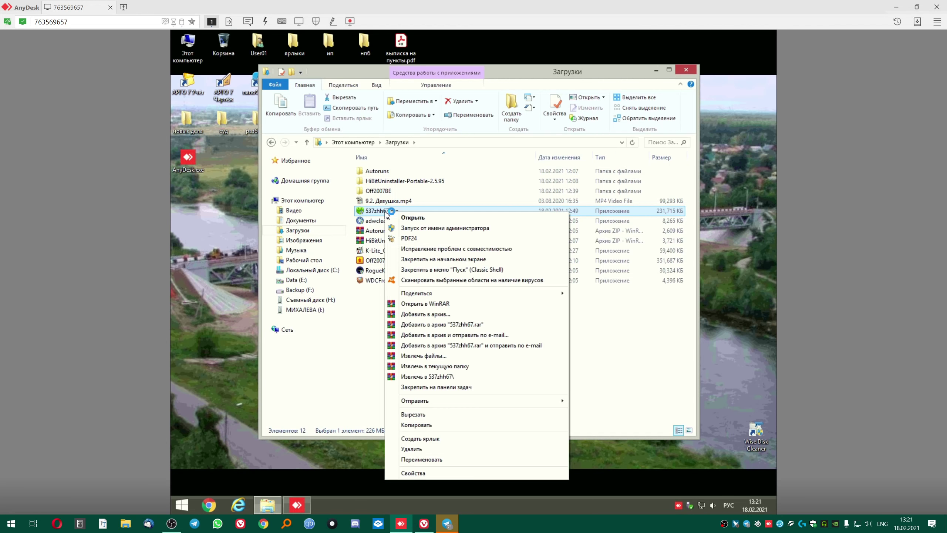
pyautogui.click(404, 228)
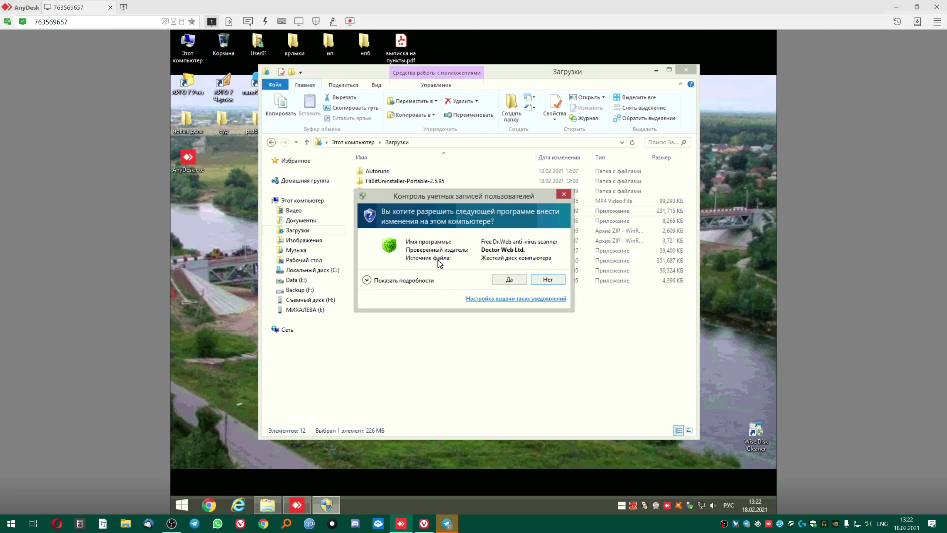
pyautogui.click(510, 281)
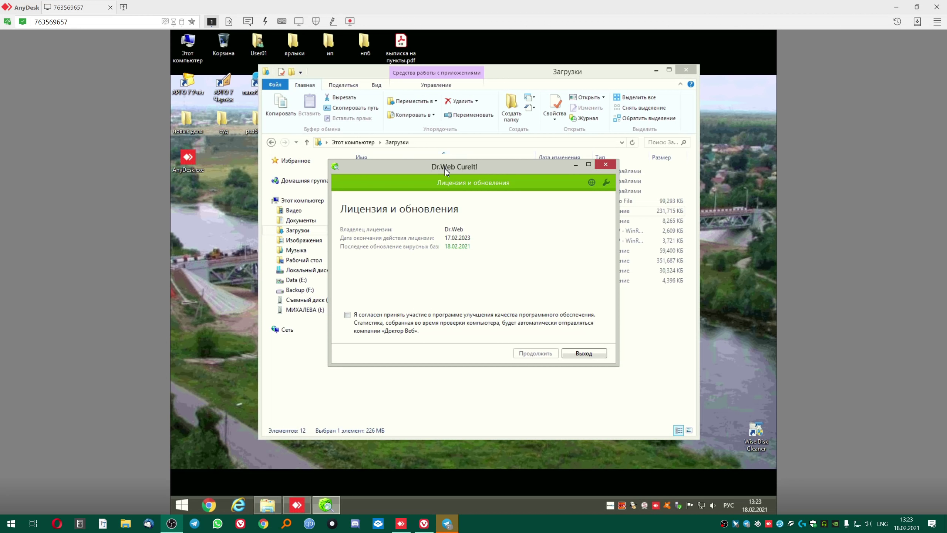
# Agree to take part in the Dr.Web software quality improvement programme and continue to the scan selection.
pyautogui.moveTo(445, 169); pyautogui.dragTo(449, 143)
pyautogui.click(350, 289)
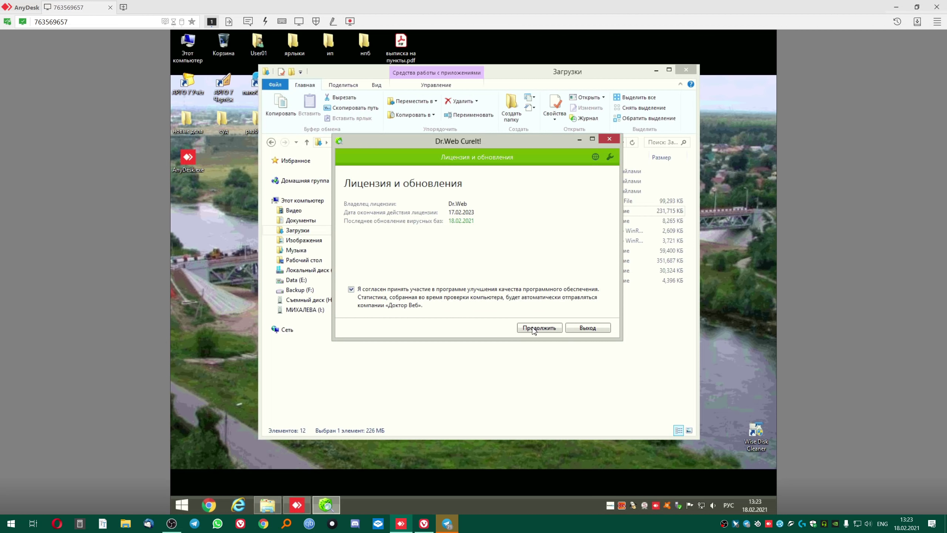
pyautogui.click(534, 329)
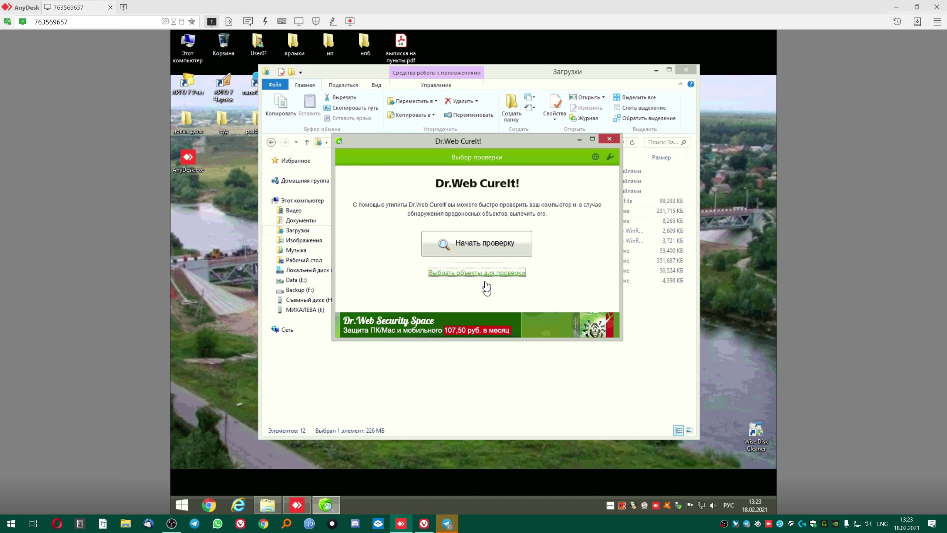
# Select all object categories for a custom Dr.Web CureIt! scan and start the scan.
pyautogui.click(485, 272)
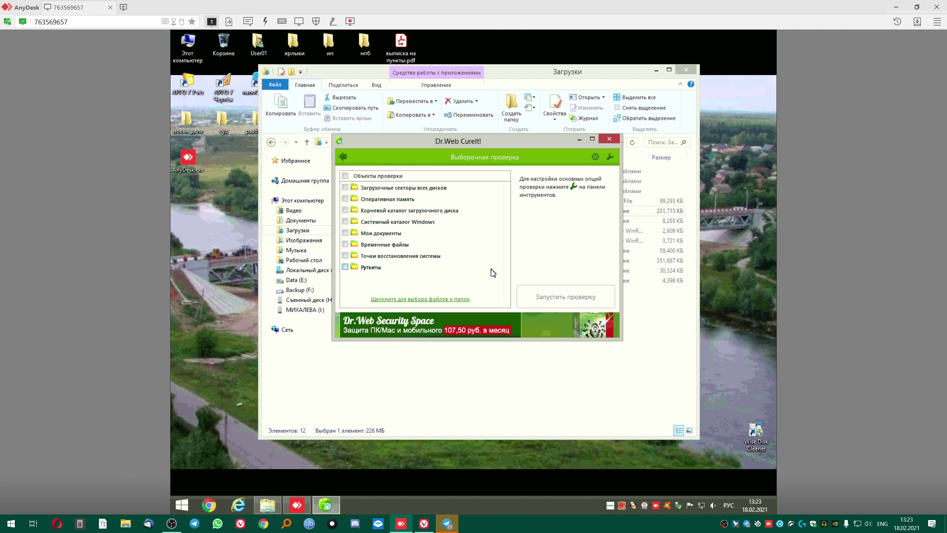
pyautogui.click(344, 176)
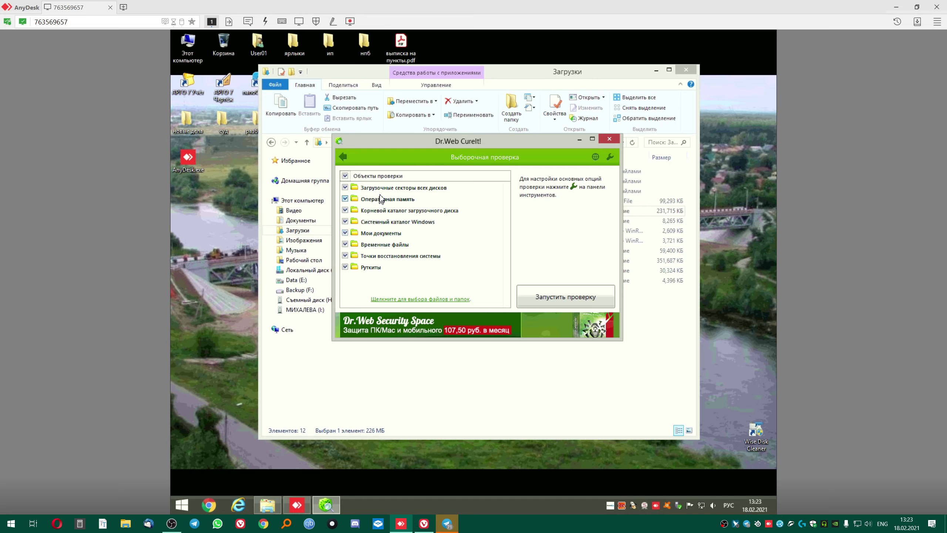
pyautogui.moveTo(501, 142); pyautogui.dragTo(486, 173)
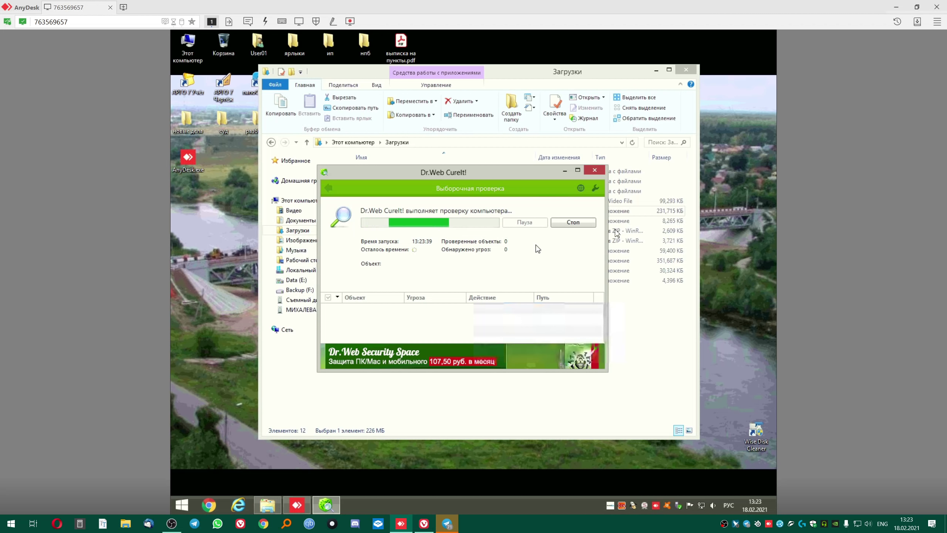
# Close the Downloads folder window and move the Dr.Web CureIt! window higher on the remote desktop.
pyautogui.click(685, 70)
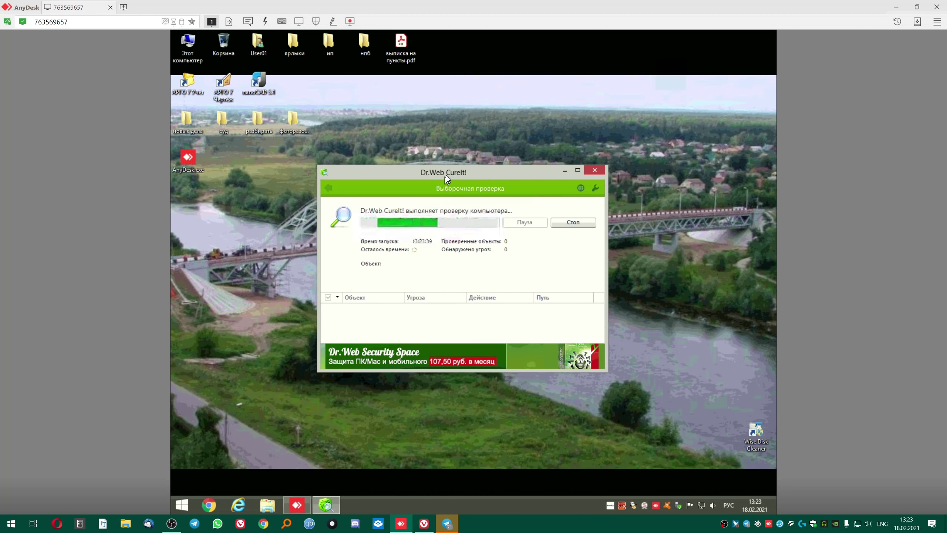
pyautogui.moveTo(446, 175); pyautogui.dragTo(453, 202)
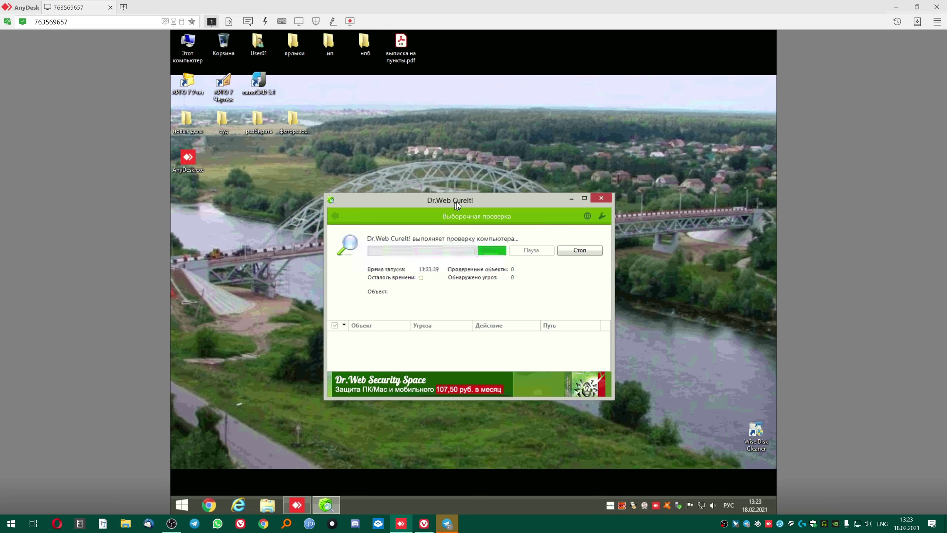
pyautogui.moveTo(457, 202); pyautogui.dragTo(460, 140)
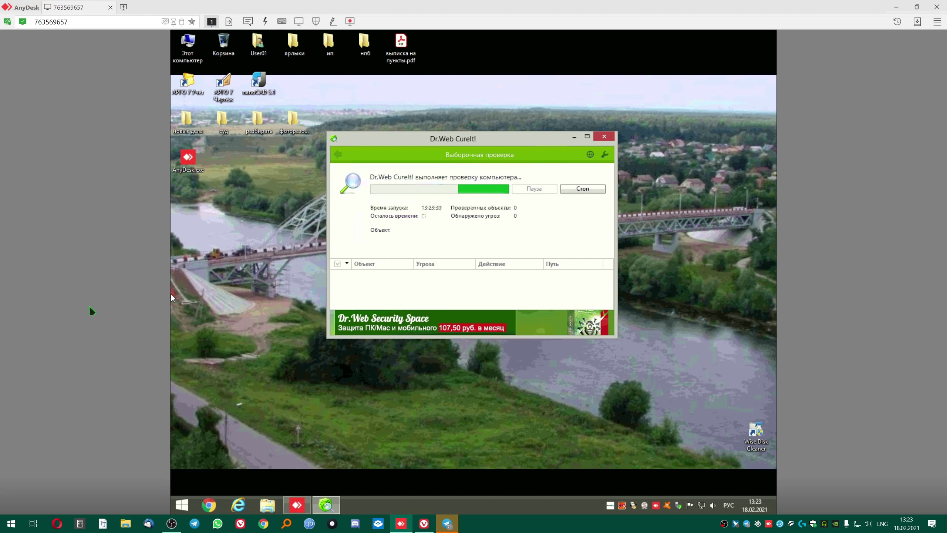